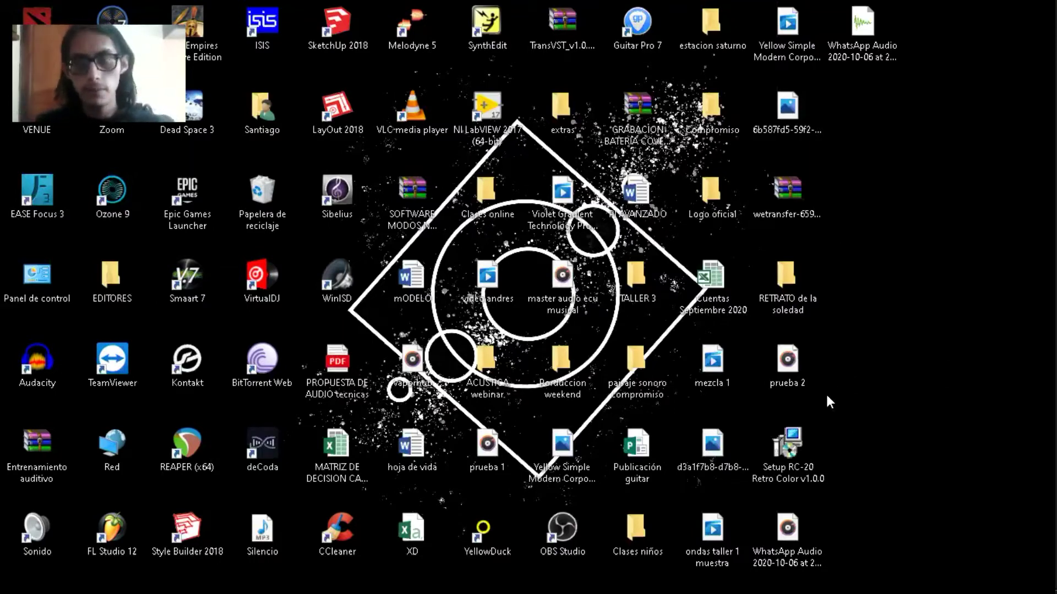
click(802, 428)
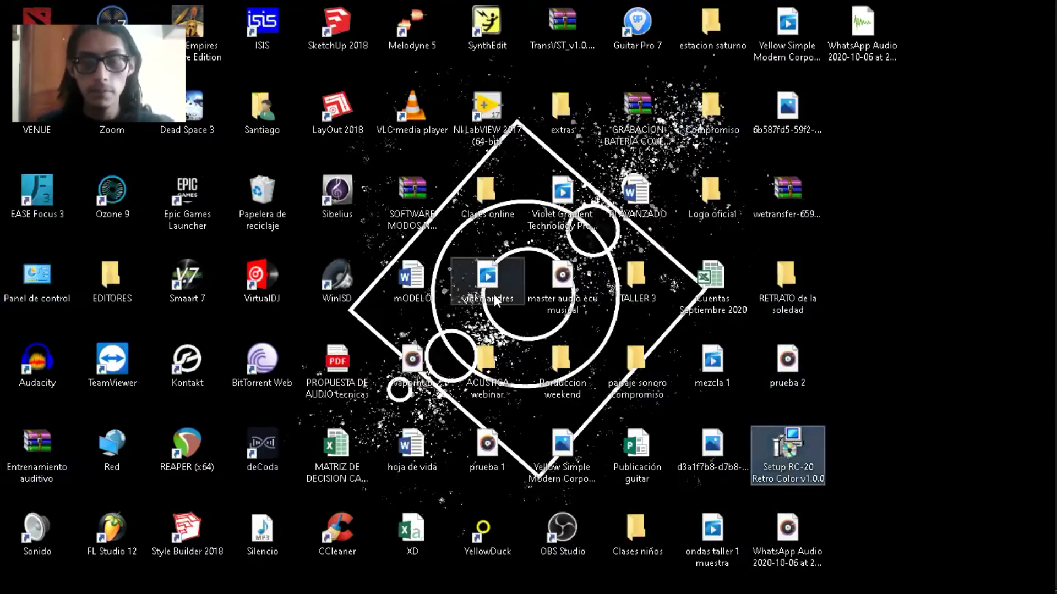
click(925, 401)
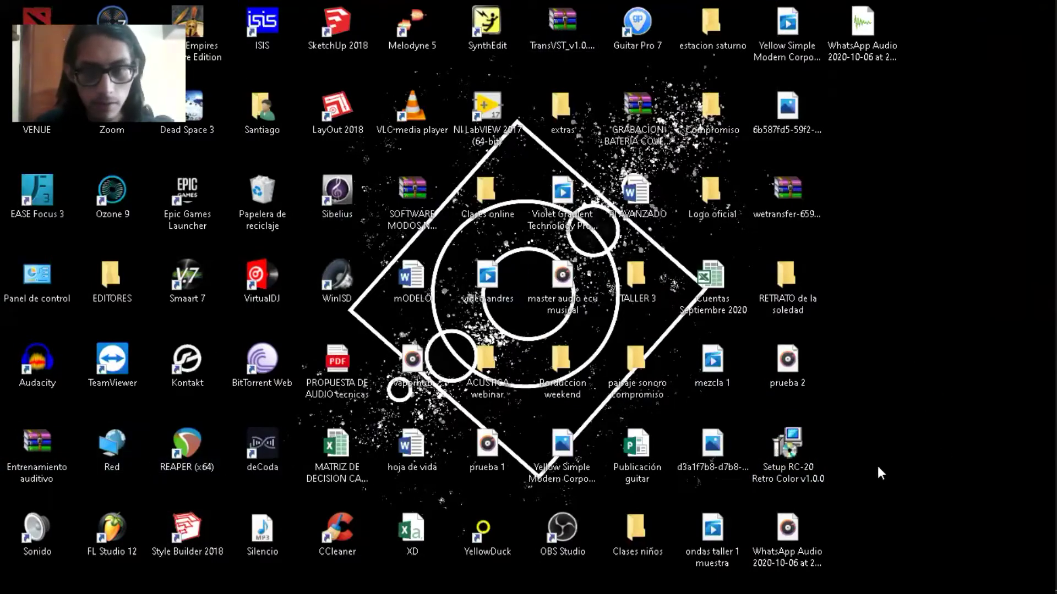
Step: Launch REAPER (x64) from the desktop and dismiss the evaluation notice to reach the empty project
click(192, 452)
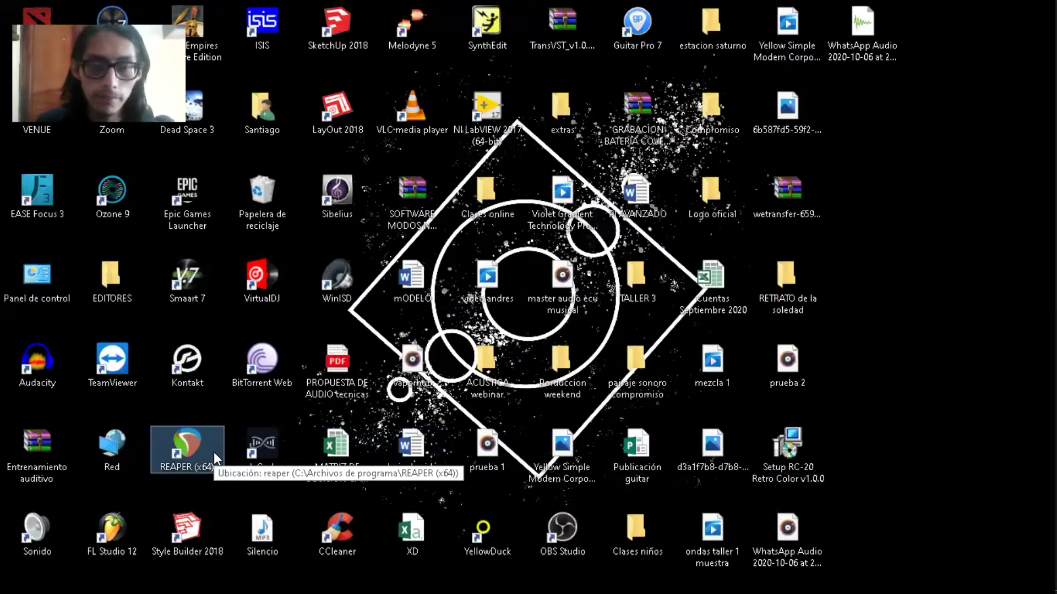
double_click(192, 429)
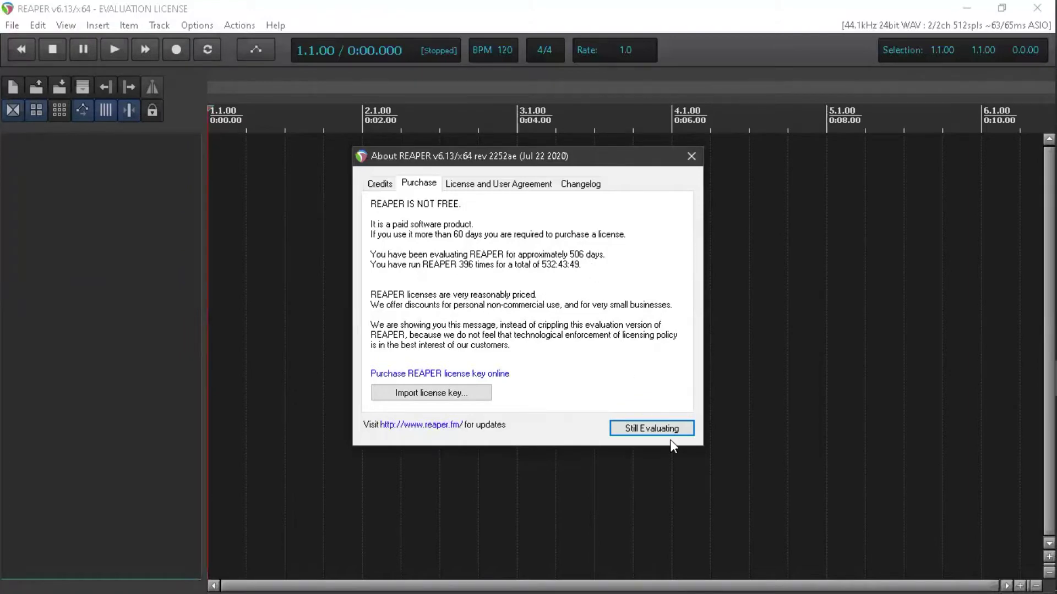
click(671, 425)
Step: Insert a new track in the empty project
scroll(628, 257, down, 3)
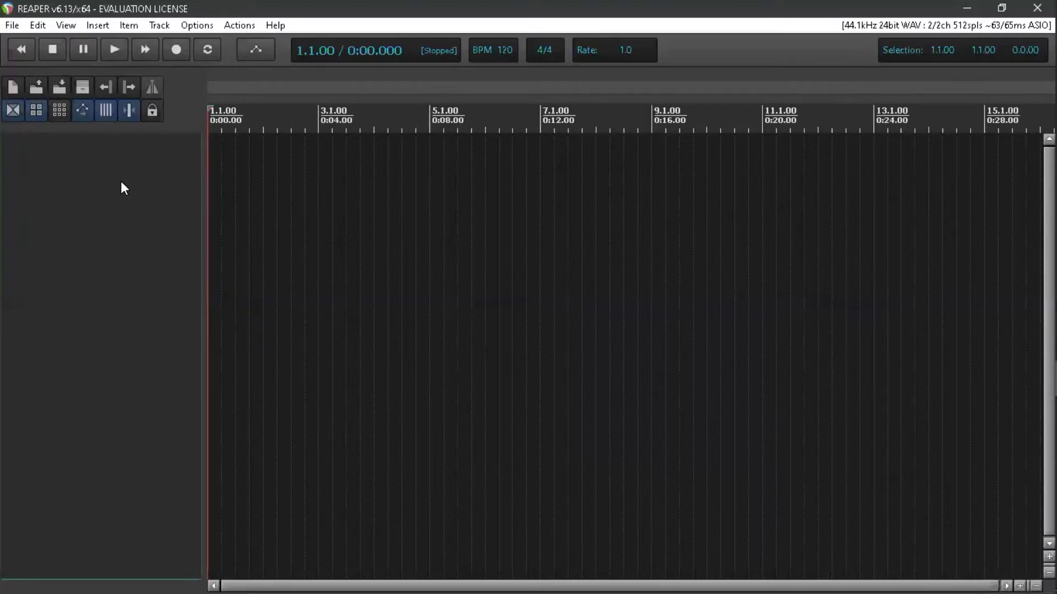
right_click(80, 164)
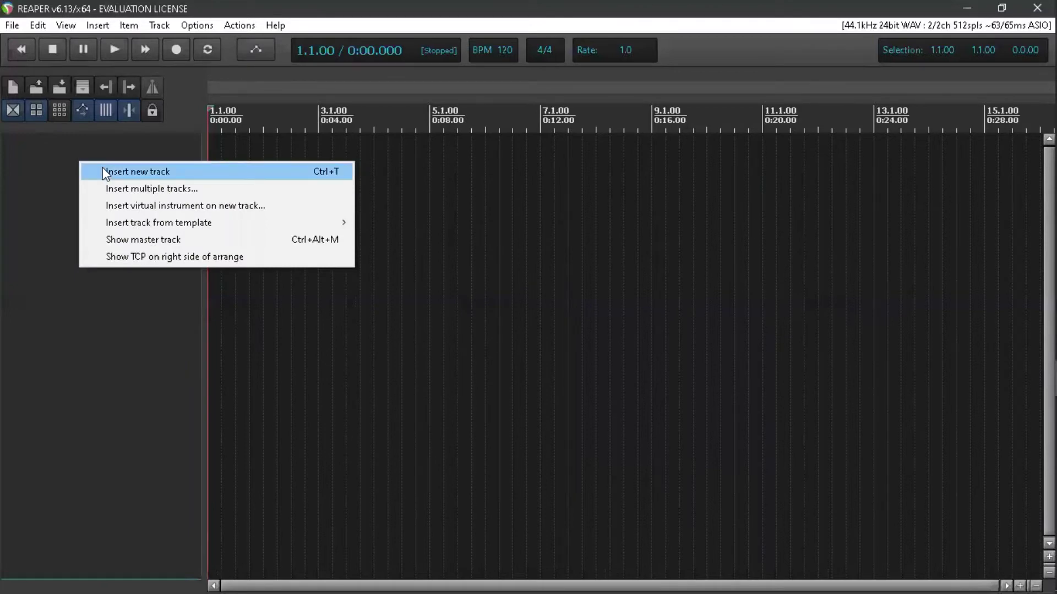
click(106, 174)
Step: Arm track 1 from input In 1, record about 32 seconds of audio from the project start, keep the take and disarm the track
scroll(440, 170, down, 3)
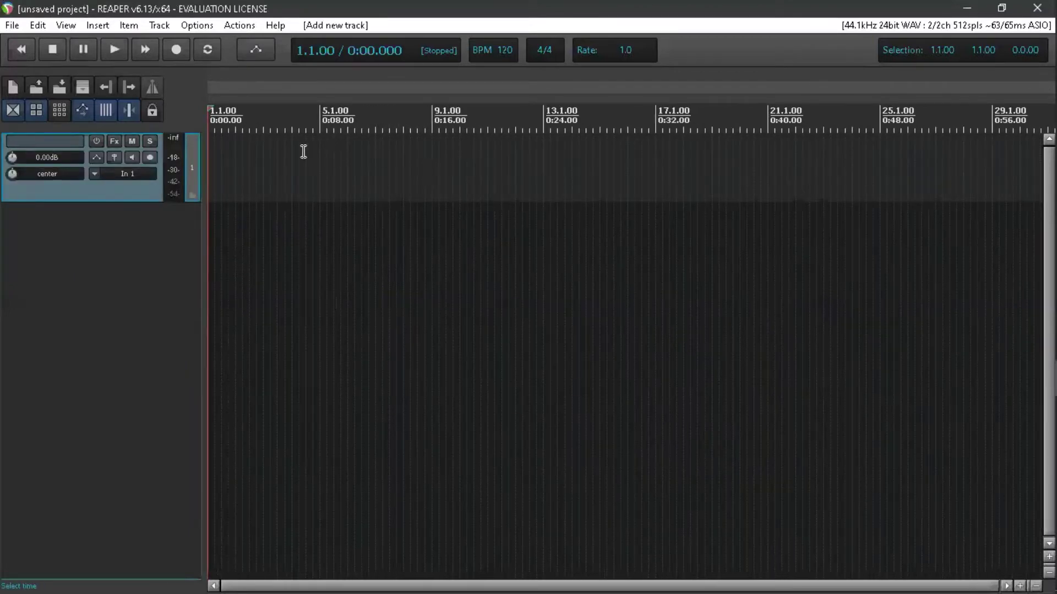
click(147, 158)
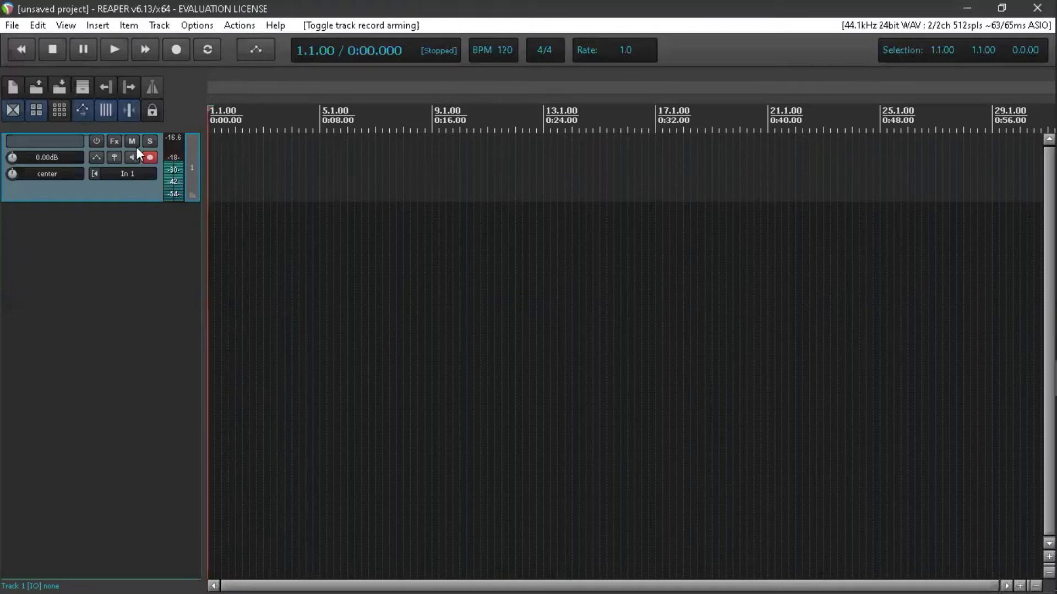
click(183, 48)
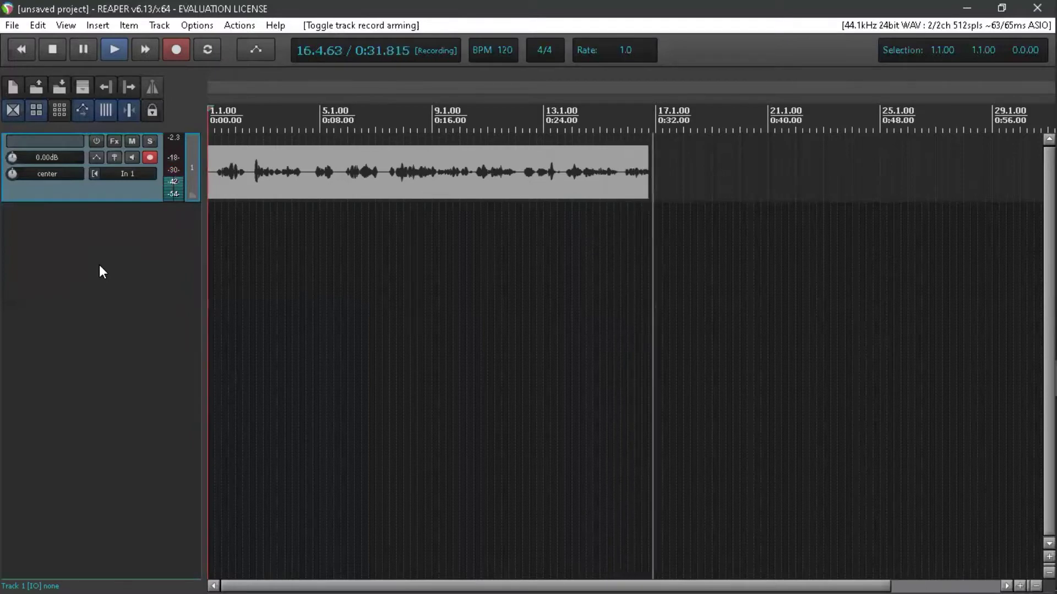
key(space)
key(Return)
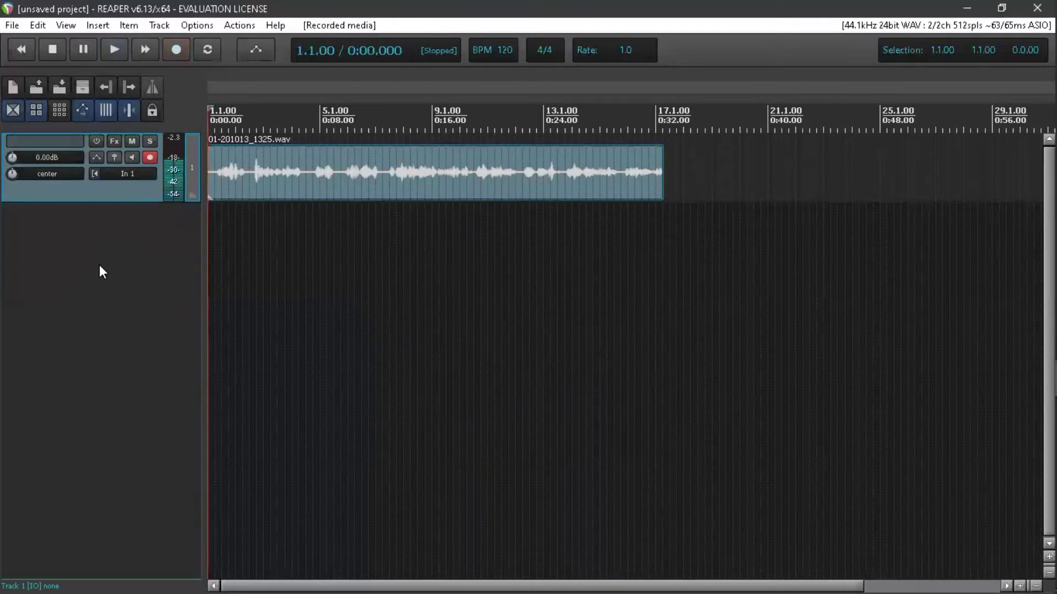
click(149, 158)
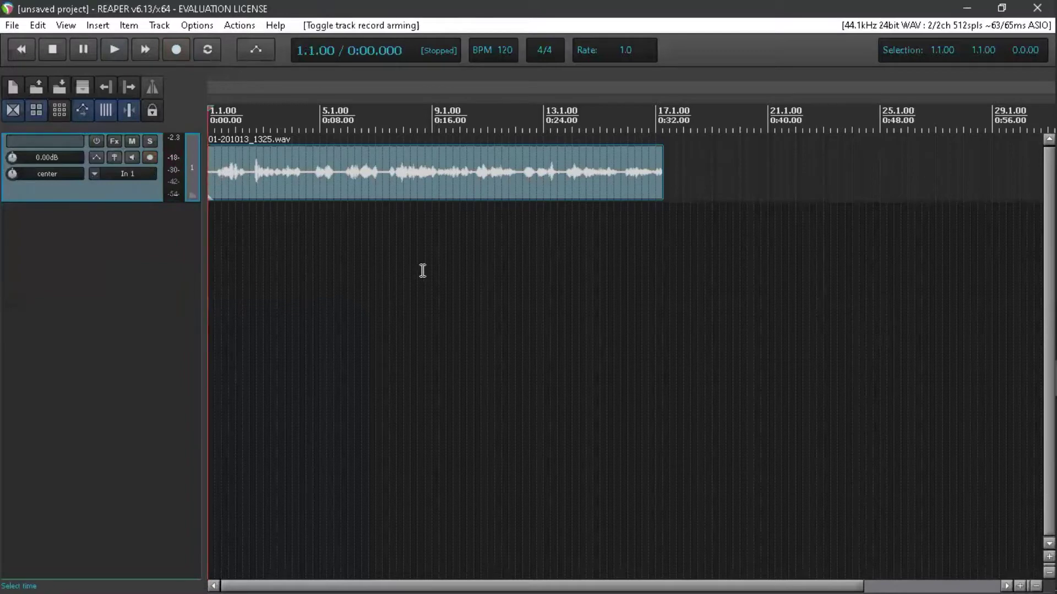
Step: Add the RC-20 Retro Color (XLN Audio) VST effect to track 1, filtering the plugin list by "retro colo"
scroll(536, 218, up, 2)
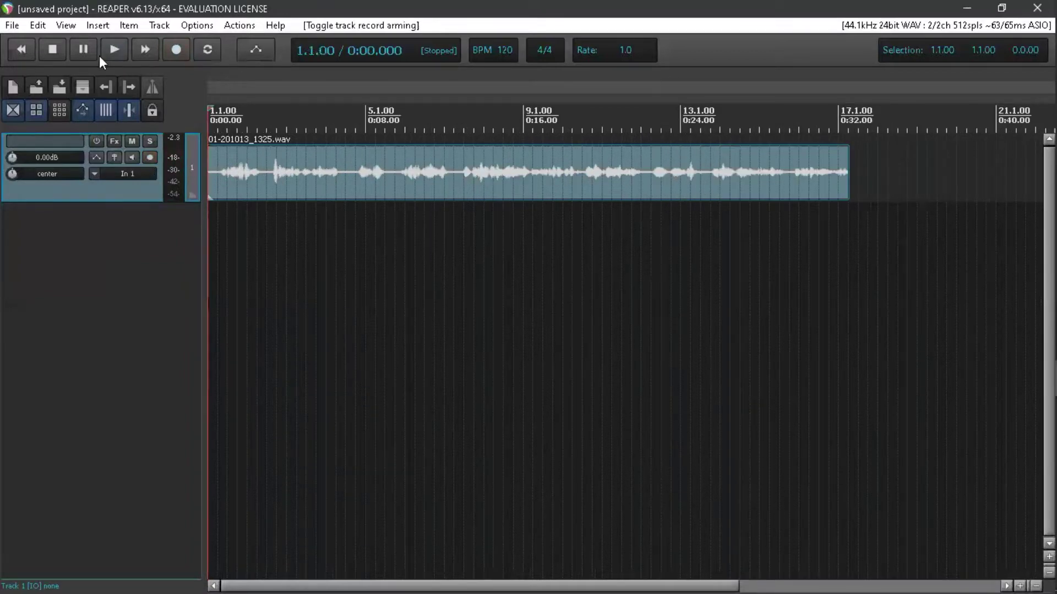
click(115, 141)
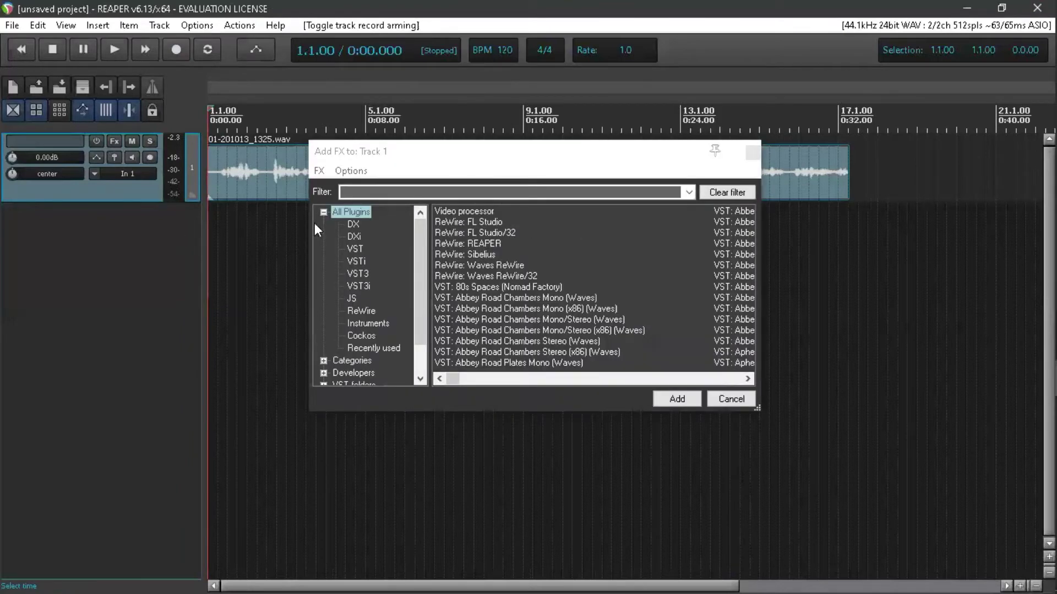
scroll(567, 299, down, 5)
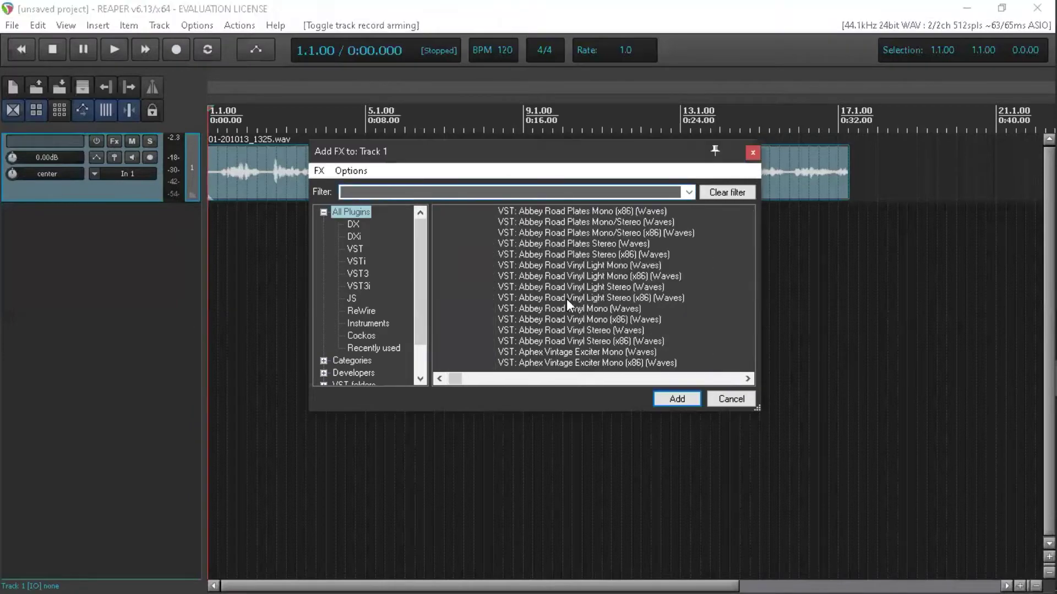
scroll(570, 298, down, 9)
scroll(571, 299, up, 9)
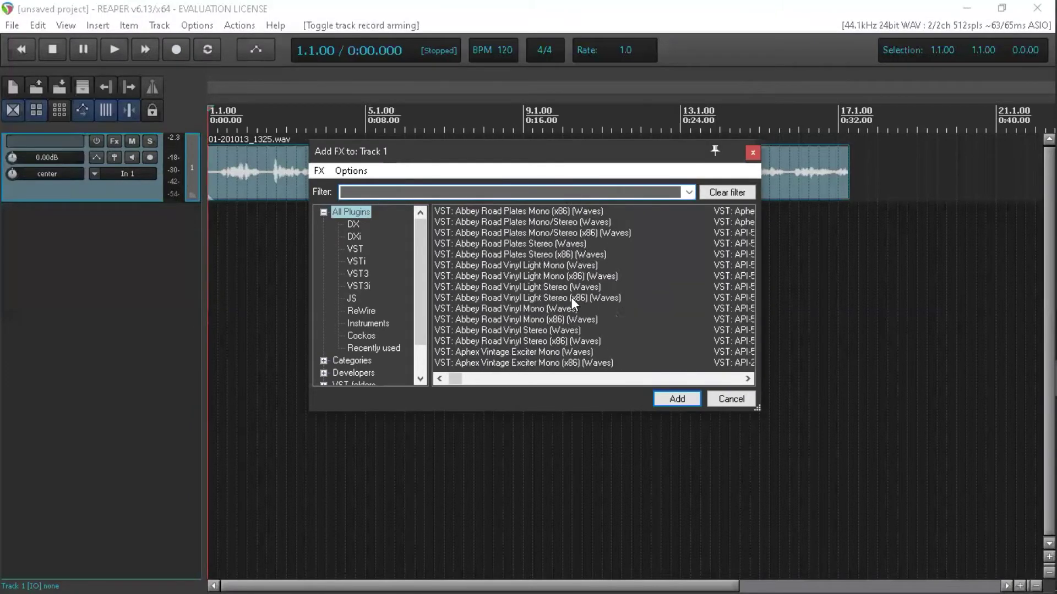
scroll(571, 297, up, 5)
scroll(525, 257, right, 2)
scroll(525, 256, left, 2)
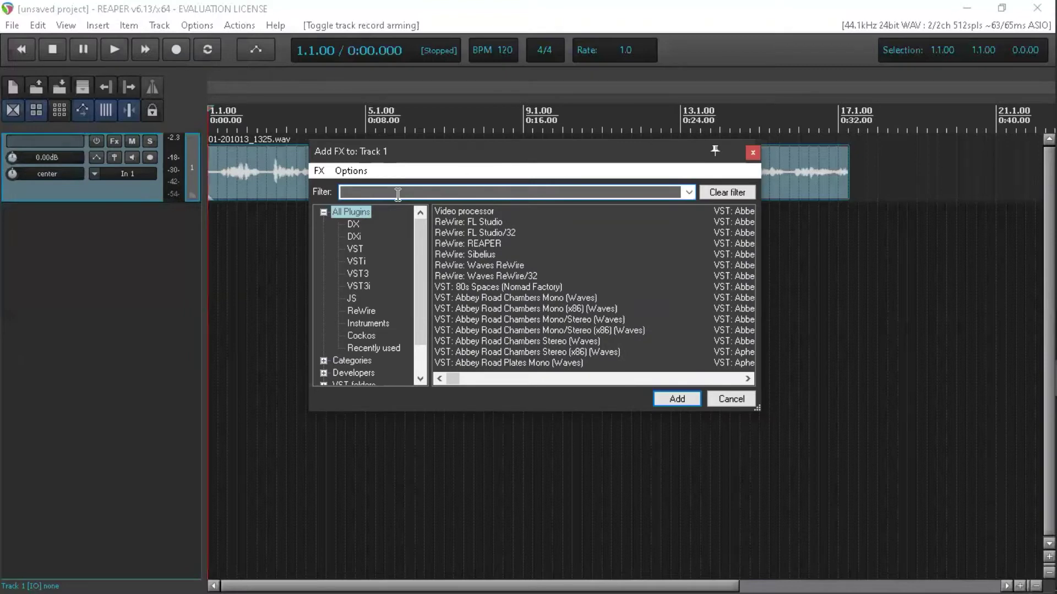
text(retro colo)
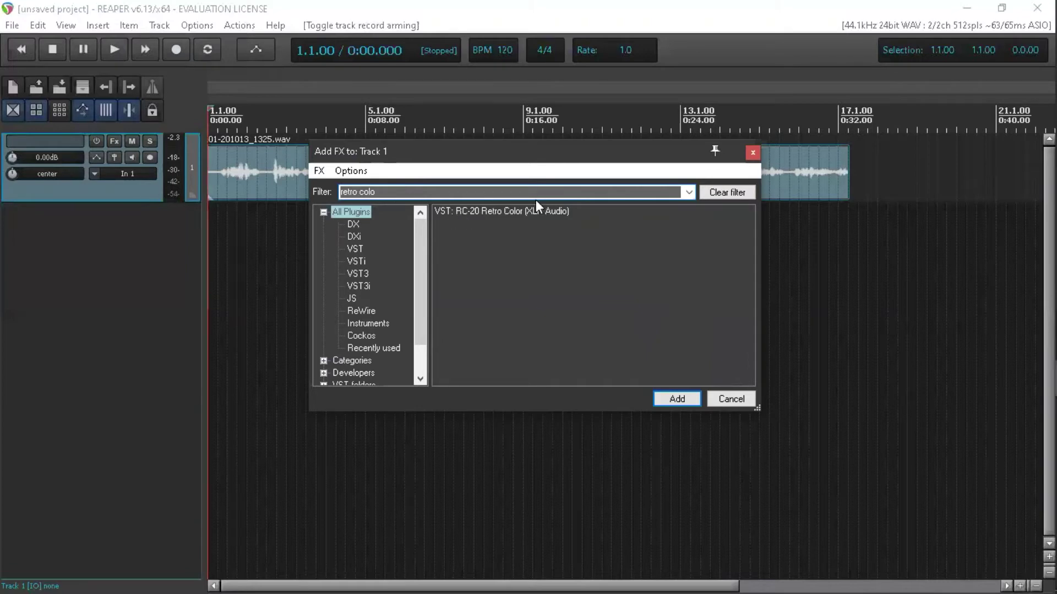
click(531, 208)
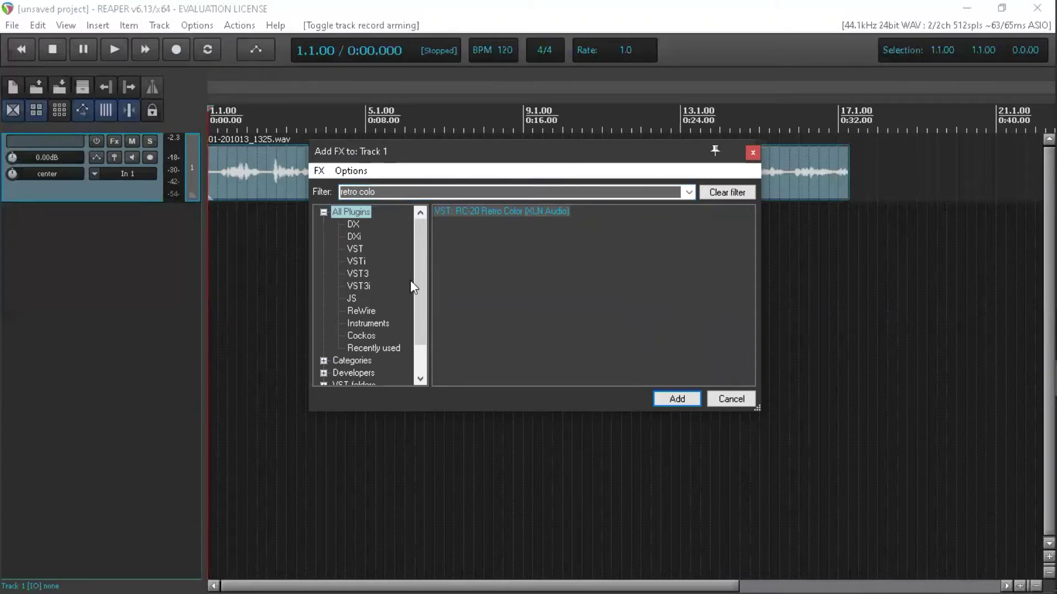
key(Return)
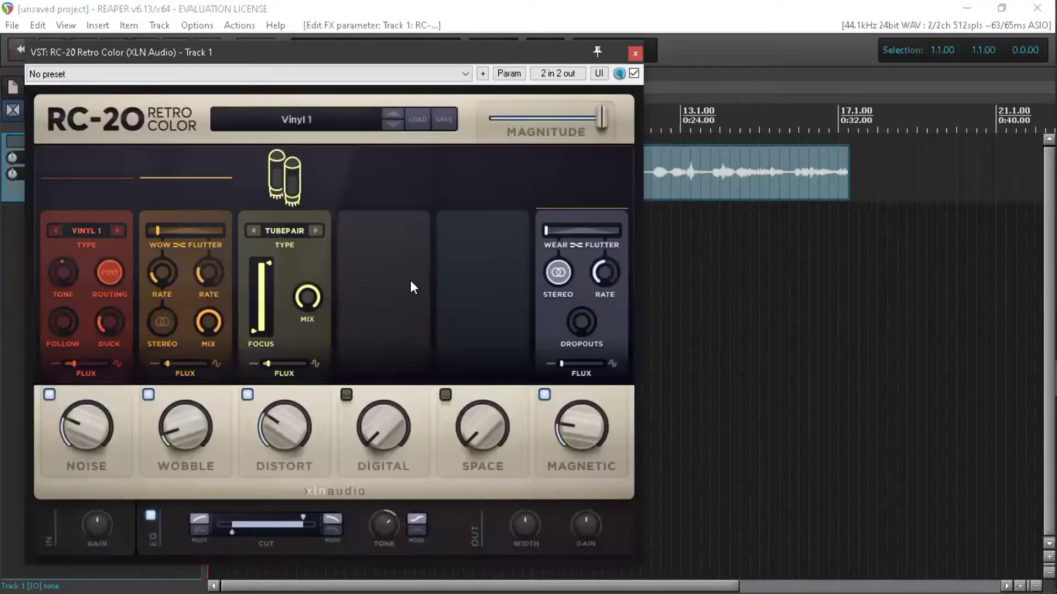
Step: Move the RC-20 window clear of the track controls and switch off its Distort, Wobble and Noise modules
drag(399, 46, 557, 36)
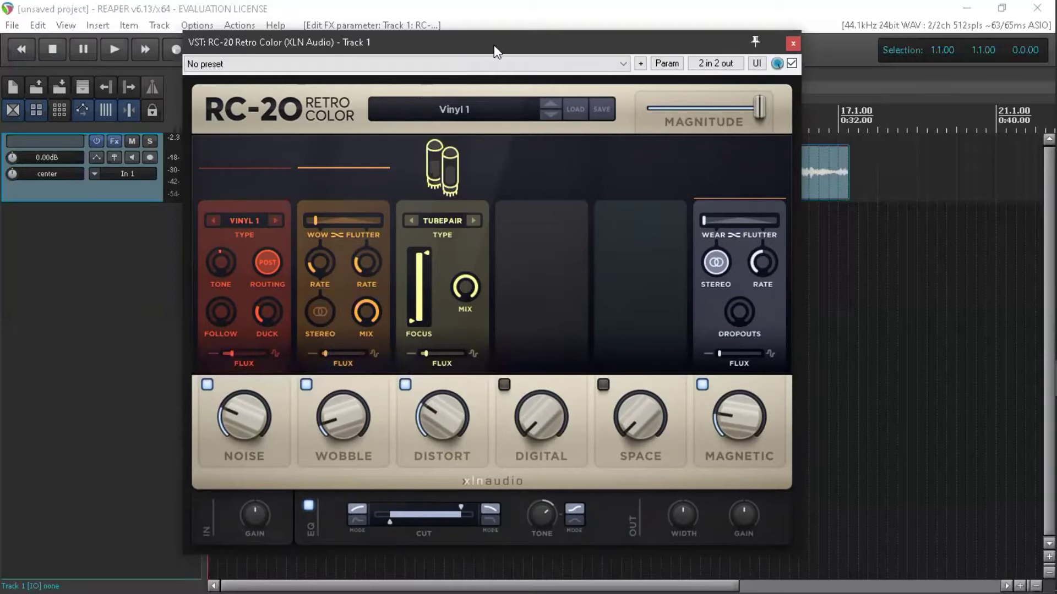
drag(512, 44, 544, 60)
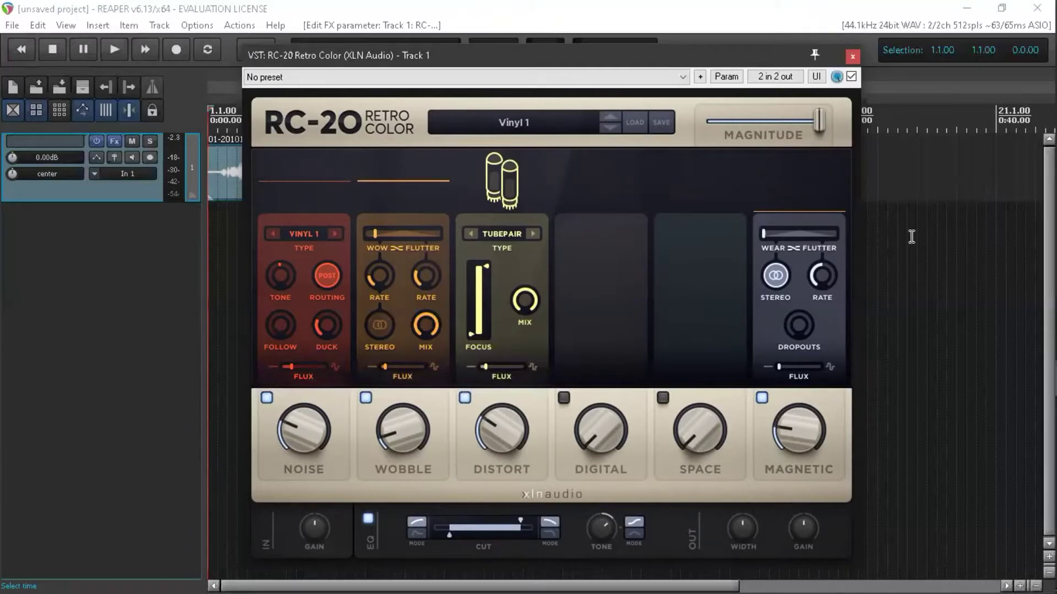
click(465, 397)
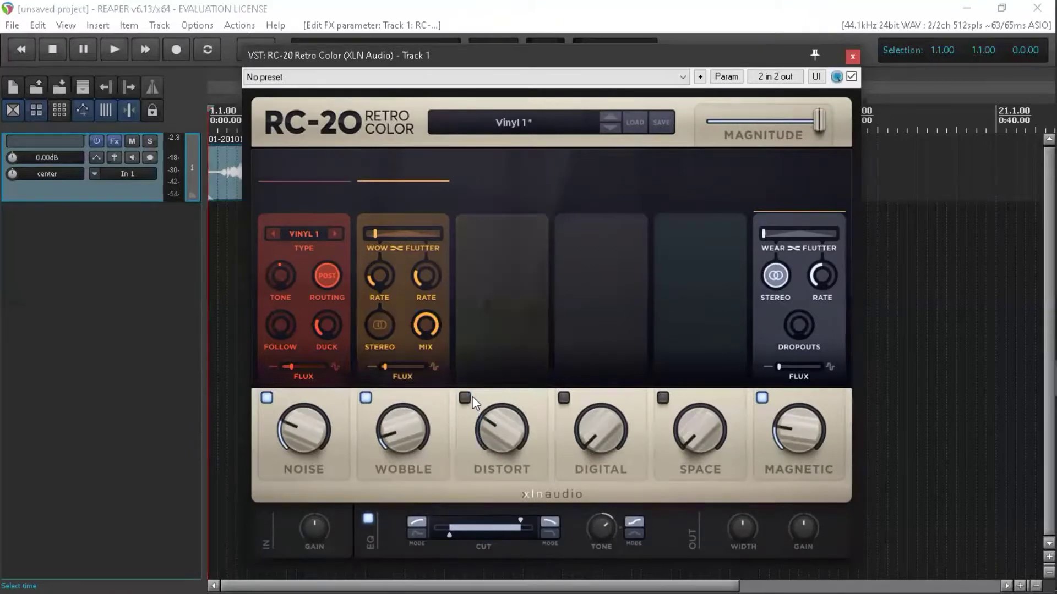
click(366, 397)
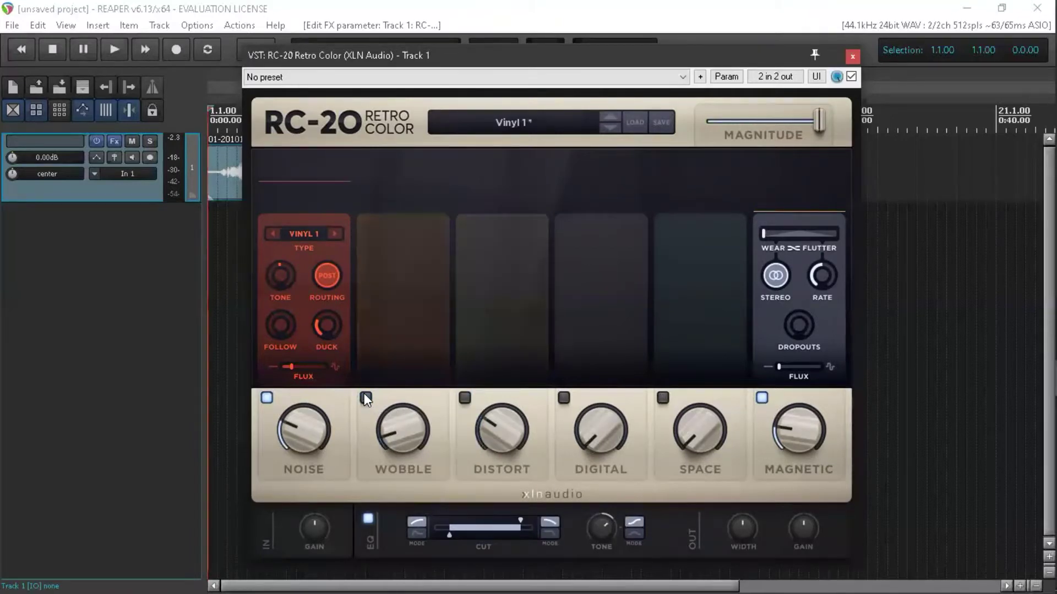
click(266, 397)
click(269, 396)
click(267, 396)
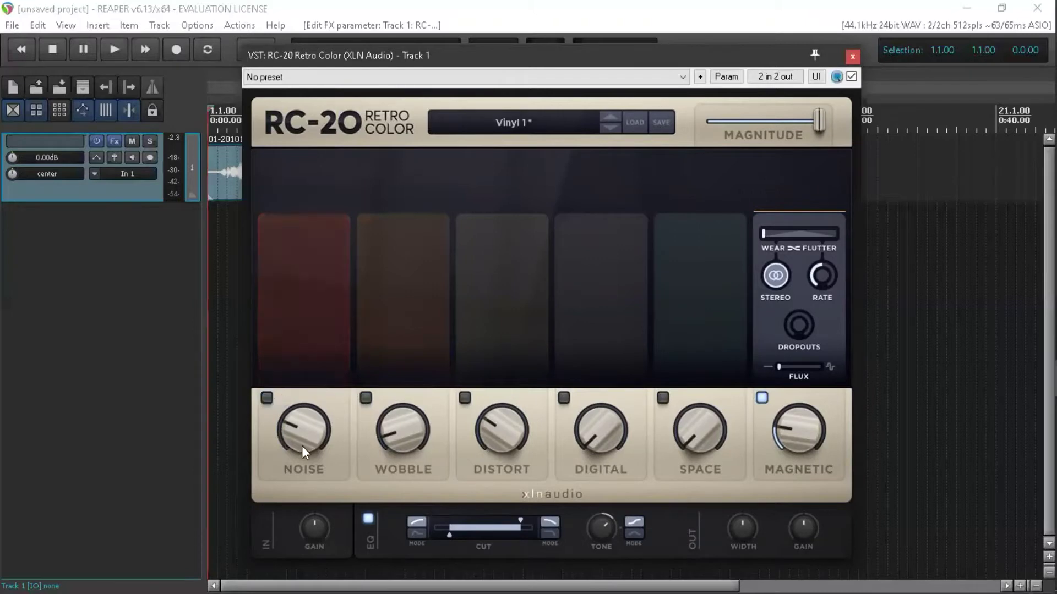
Step: Lower the Magnetic, Distort and Noise amounts in RC-20 to 0% and leave all three modules switched off
drag(790, 429, 791, 441)
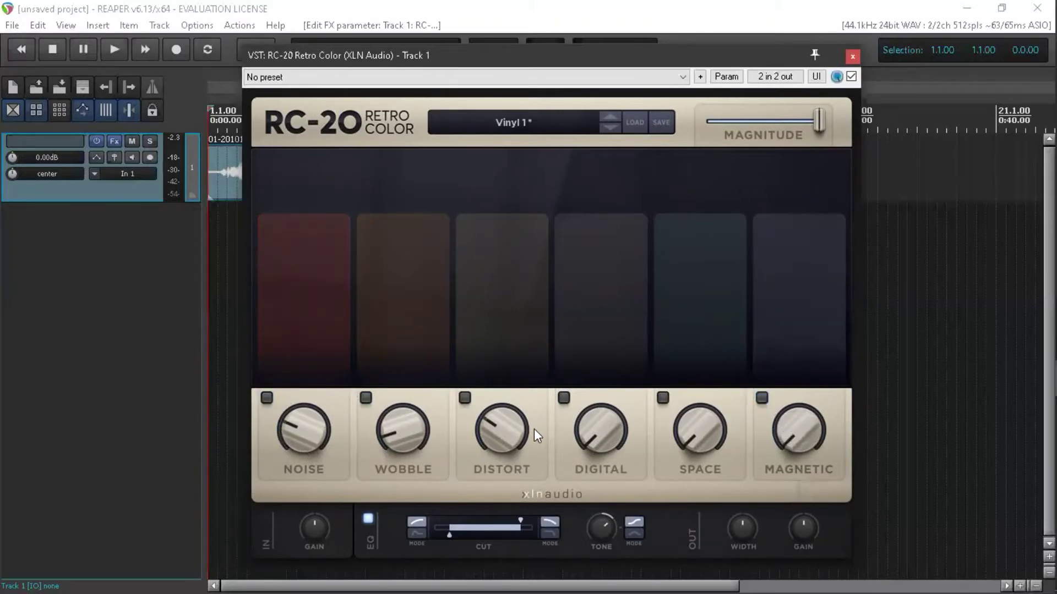
drag(534, 429, 520, 425)
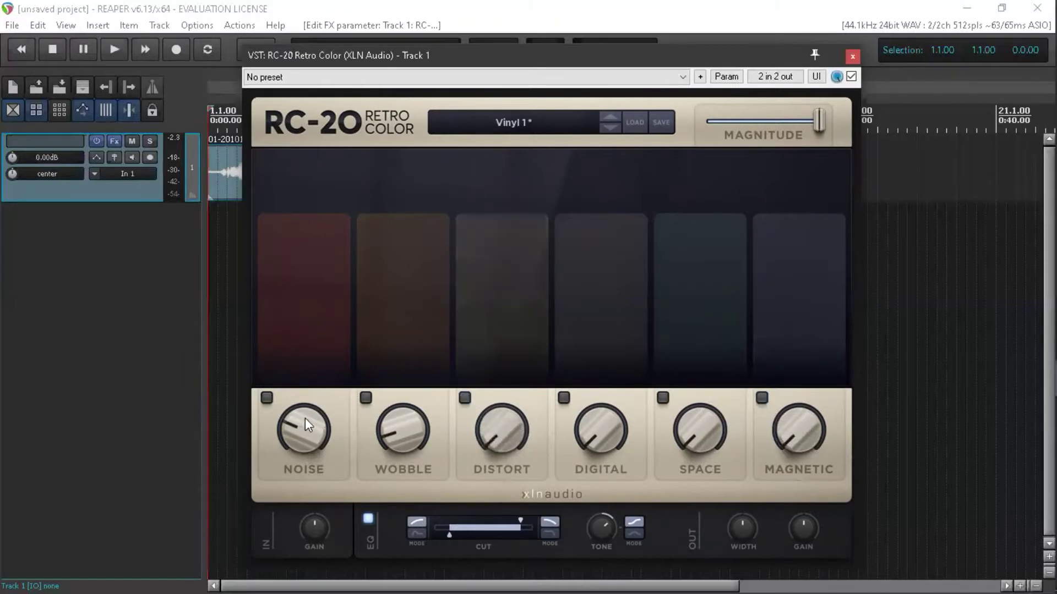
drag(305, 418, 304, 427)
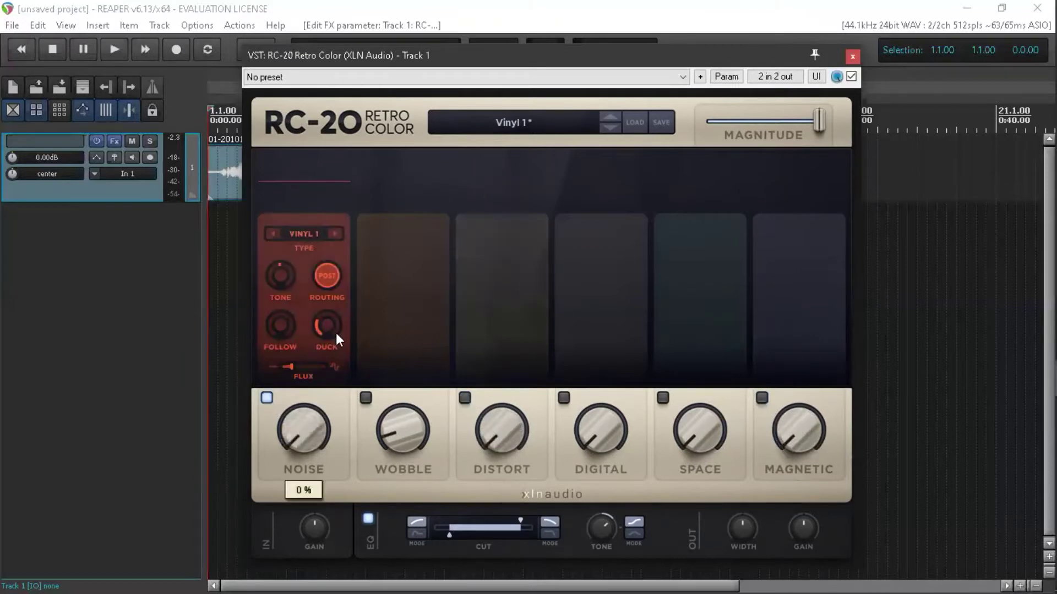
click(266, 398)
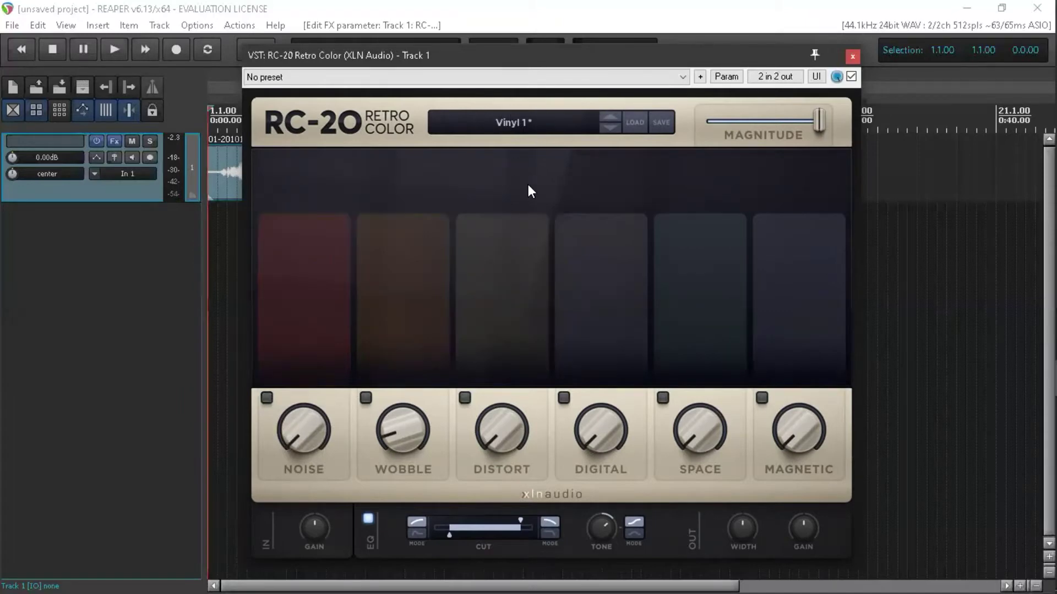
Step: Open the RC-20 preset browser and look through the full list of available presets
click(515, 122)
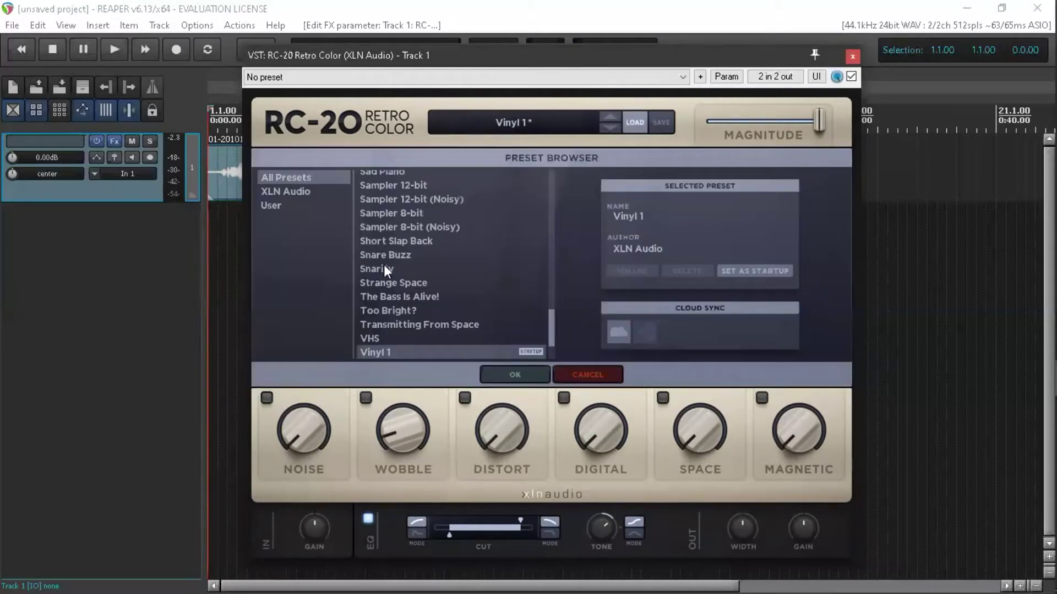
scroll(430, 237, up, 7)
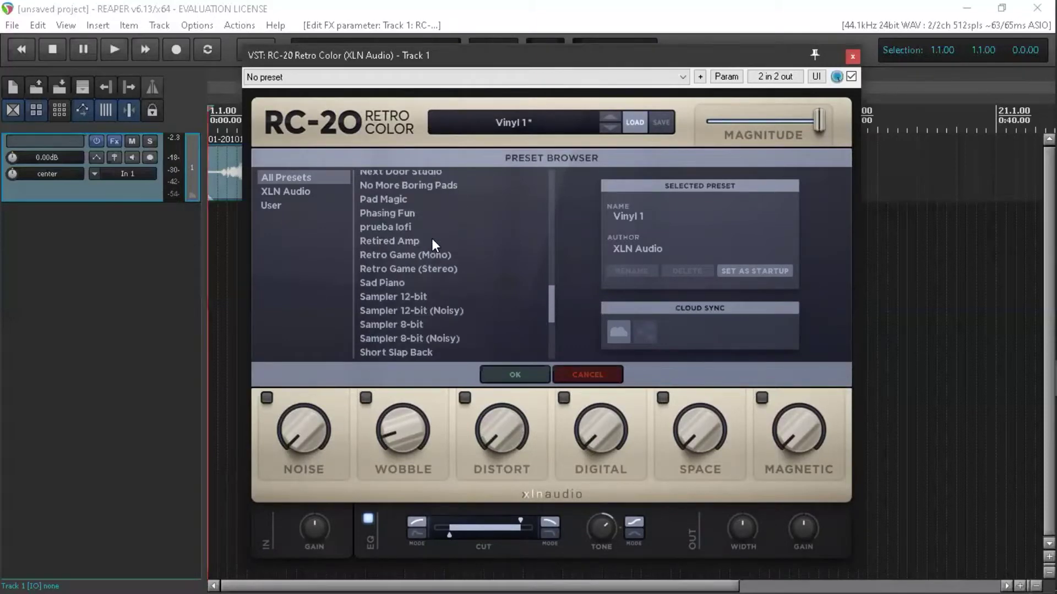
scroll(432, 239, up, 8)
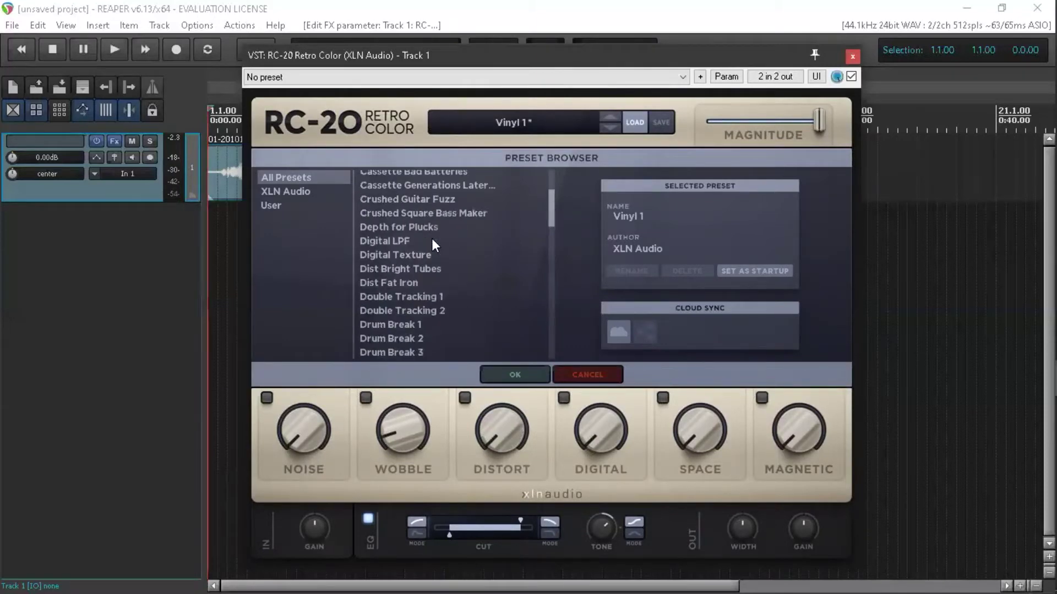
scroll(428, 241, down, 14)
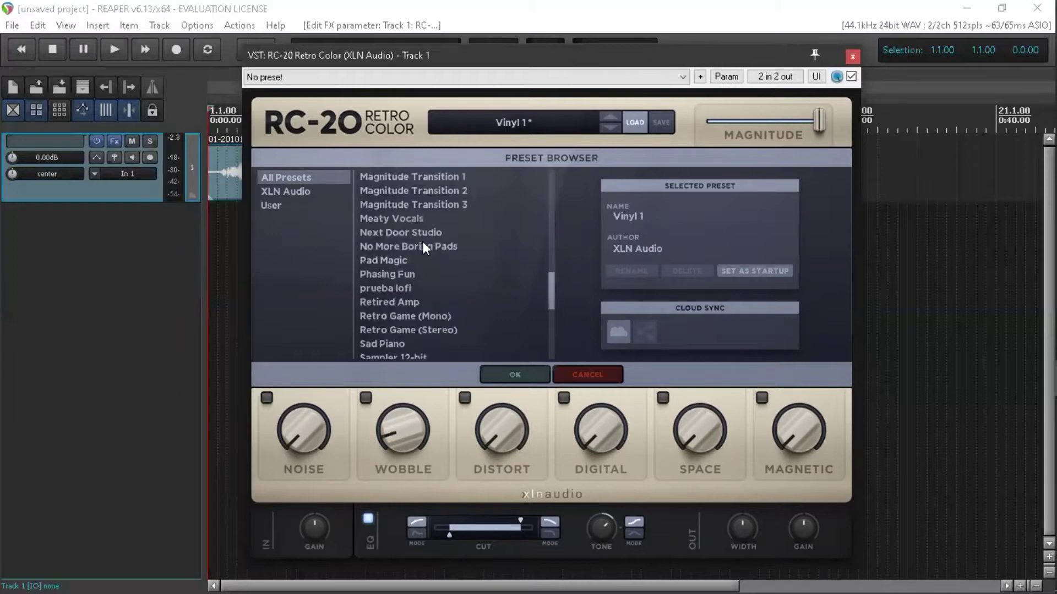
scroll(422, 243, down, 4)
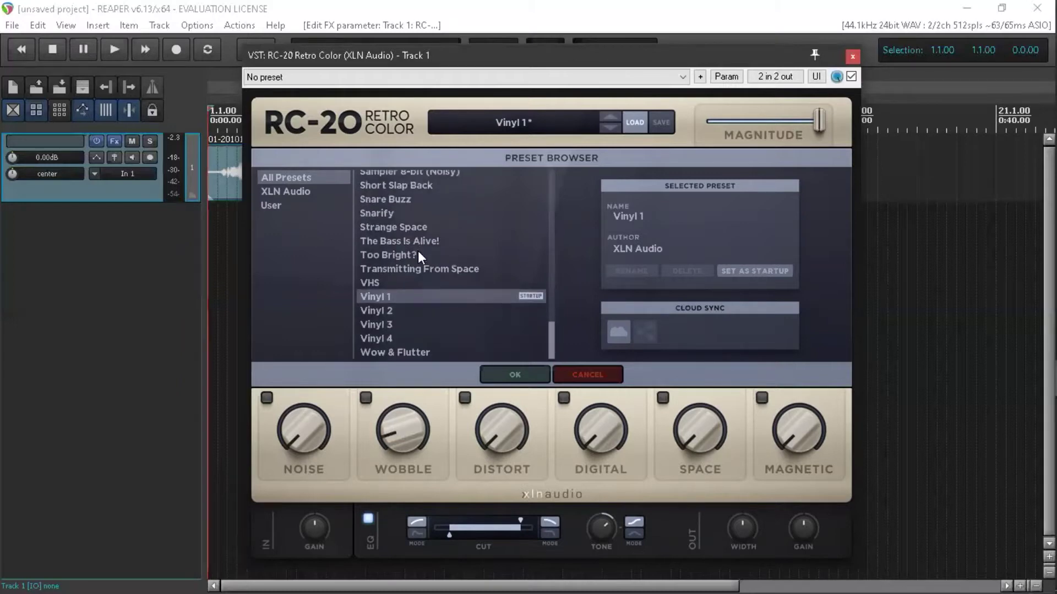
scroll(418, 251, up, 6)
scroll(422, 253, up, 12)
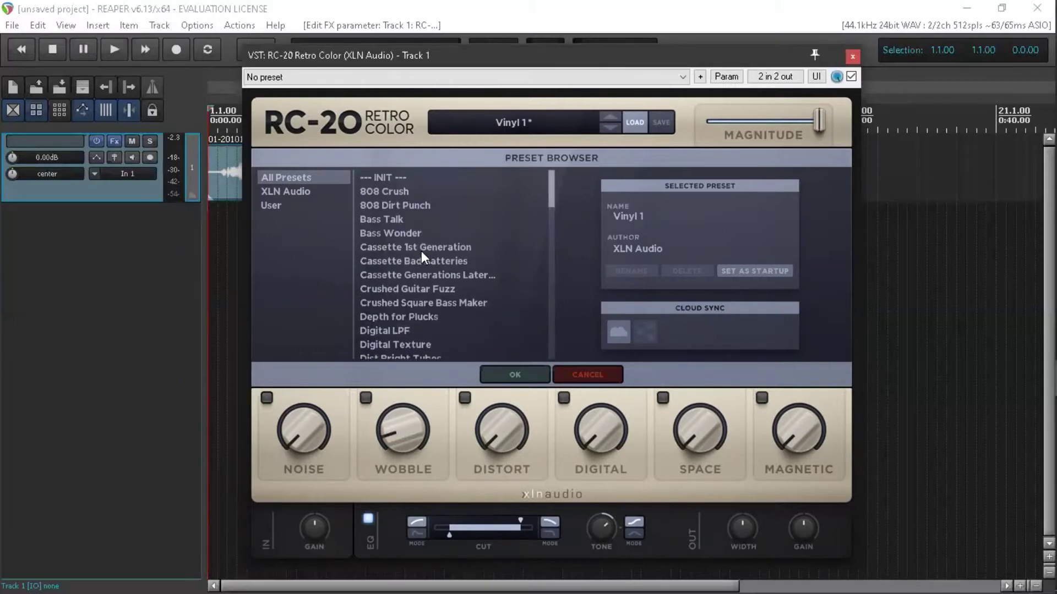
scroll(422, 252, down, 5)
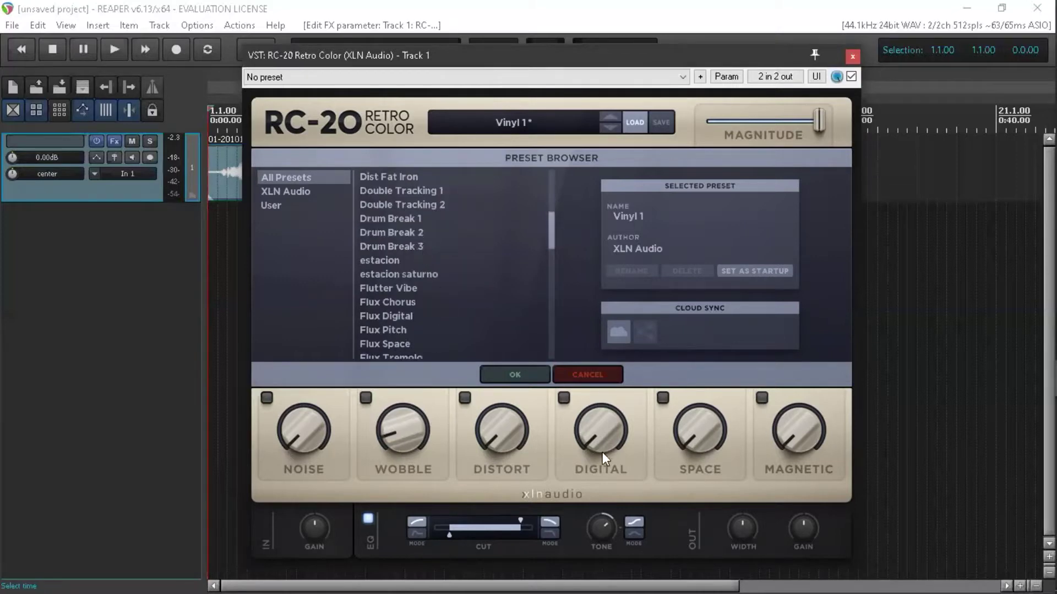
Step: Load the Pad Magic preset in RC-20 and start playback to hear it on the track
scroll(413, 290, down, 2)
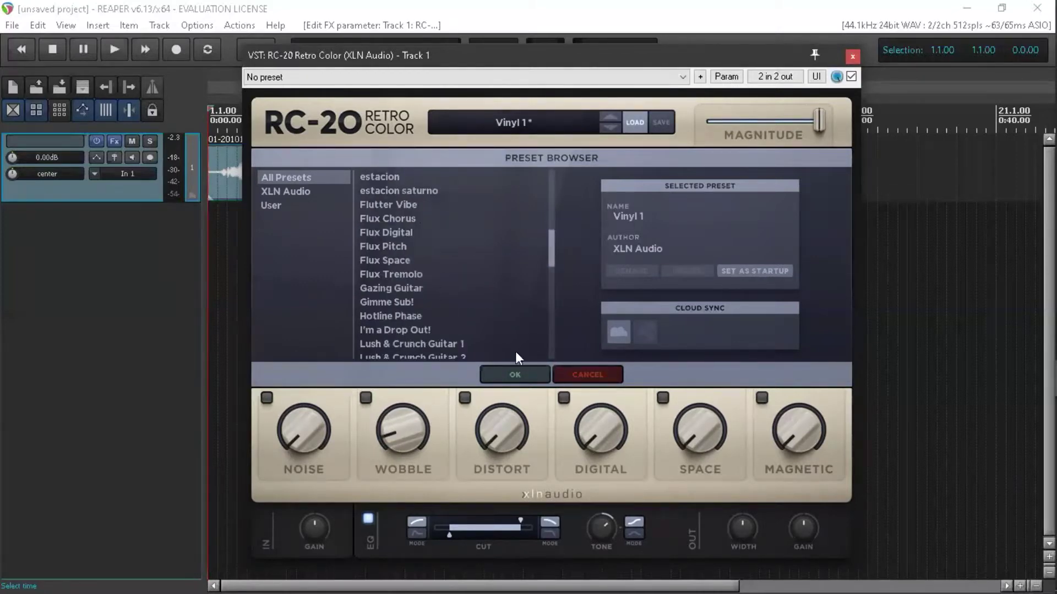
scroll(443, 279, down, 1)
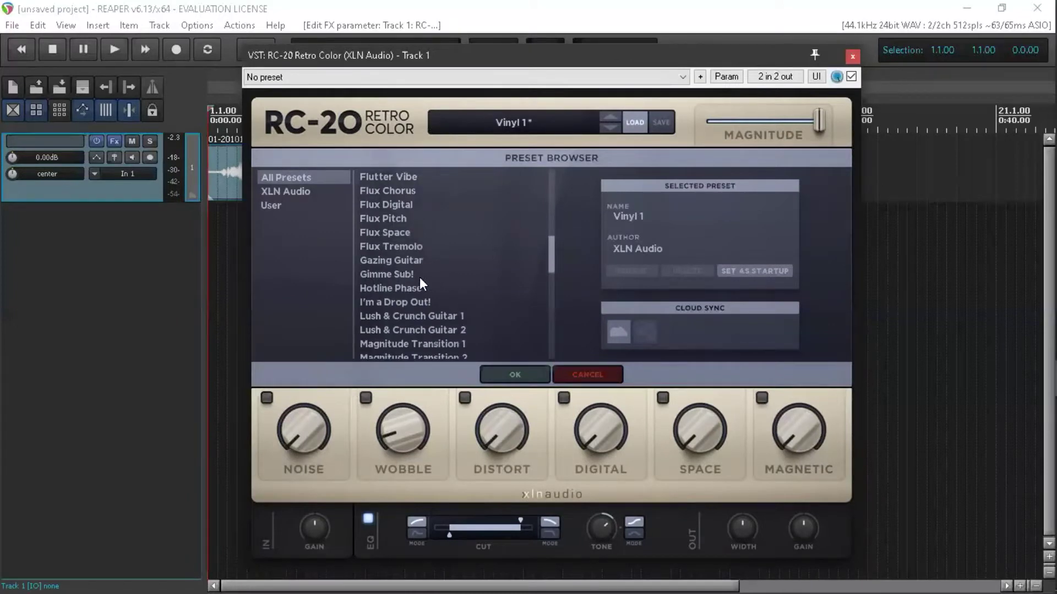
scroll(419, 276, down, 2)
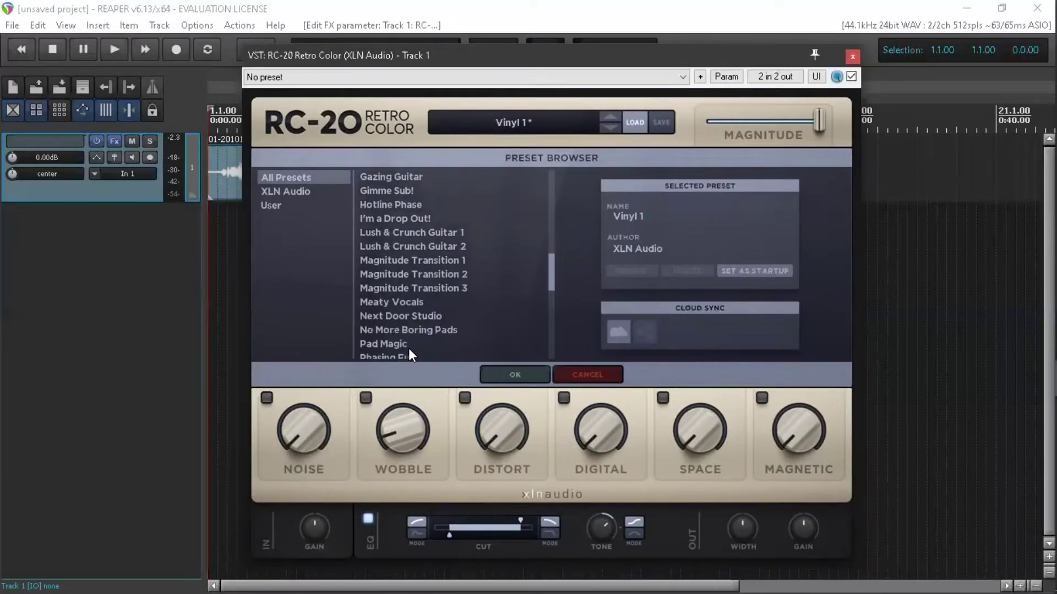
click(409, 347)
click(526, 378)
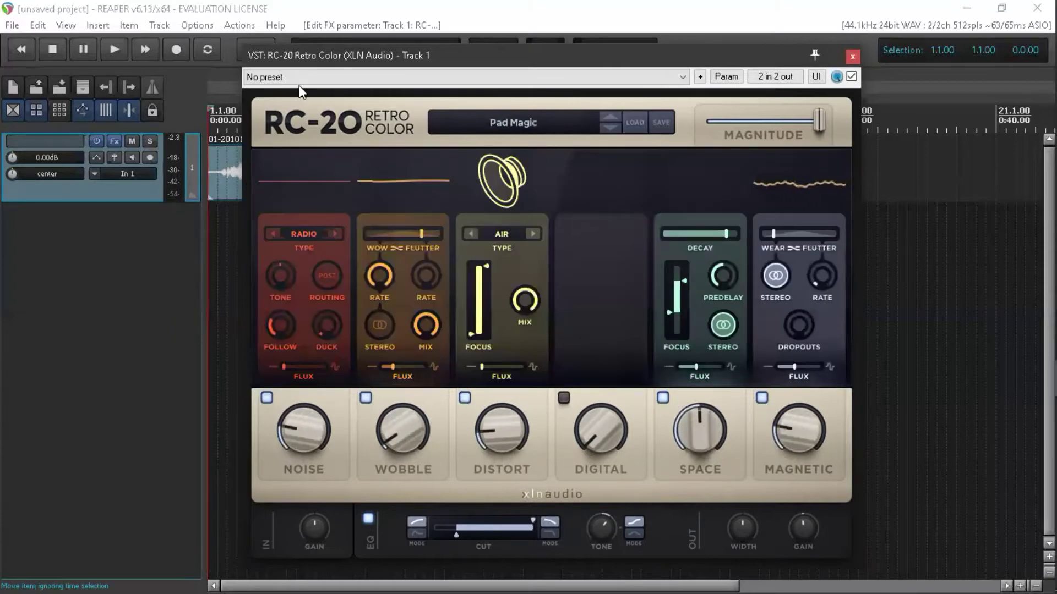
click(112, 46)
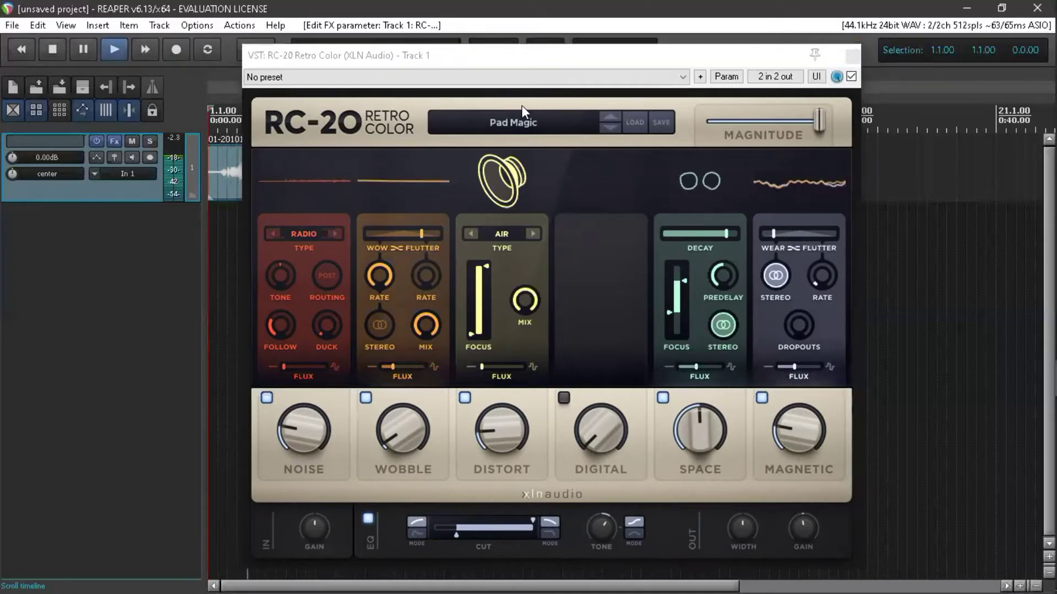
Step: Reopen the preset browser and audition the Sad Piano and Retro Game (Mono) presets during playback
click(512, 122)
scroll(482, 298, down, 2)
scroll(482, 295, down, 1)
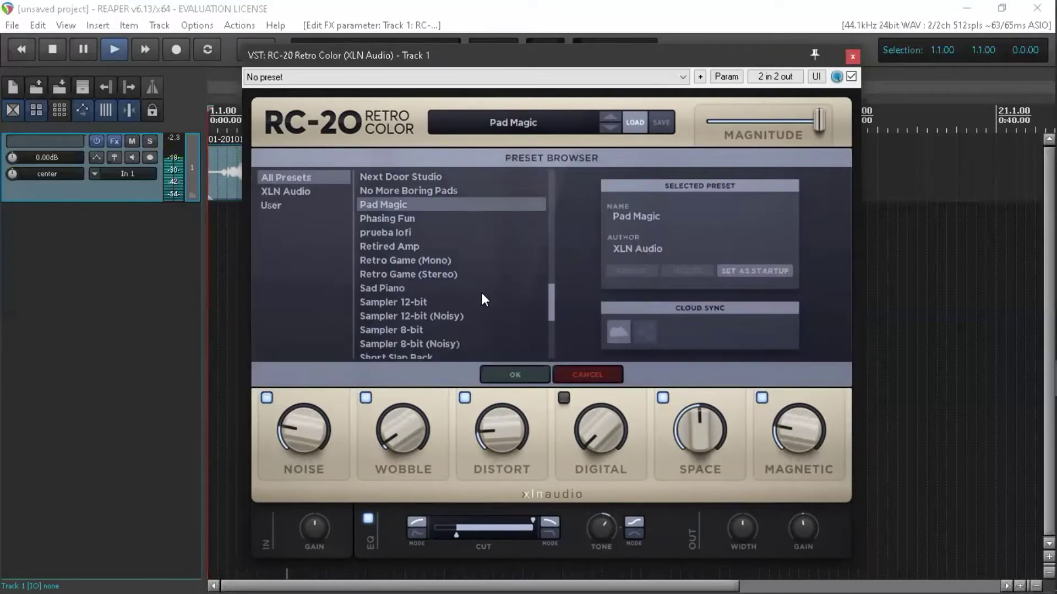
click(396, 287)
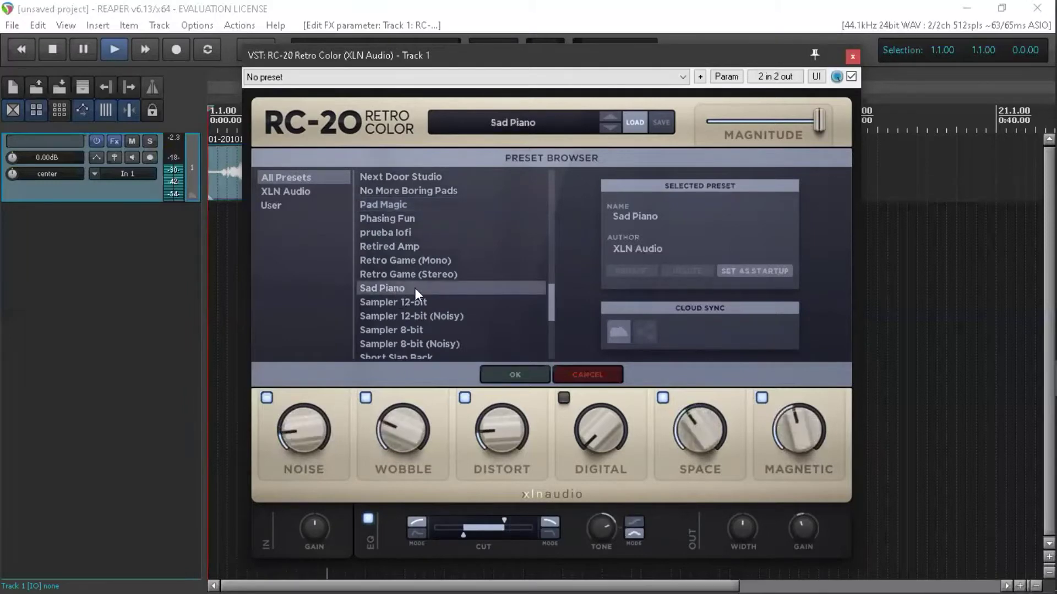
scroll(418, 289, down, 1)
scroll(418, 290, up, 1)
click(424, 263)
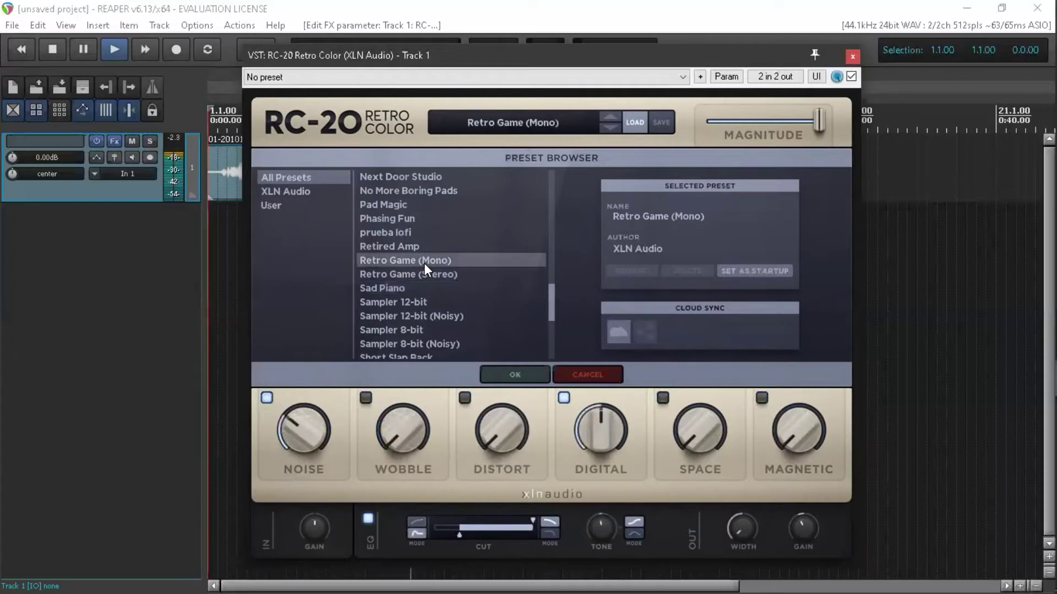
Step: Audition the Vinyl 1, Vinyl 4 and VHS presets on the playing track, and stop playback
scroll(439, 328, down, 3)
click(388, 301)
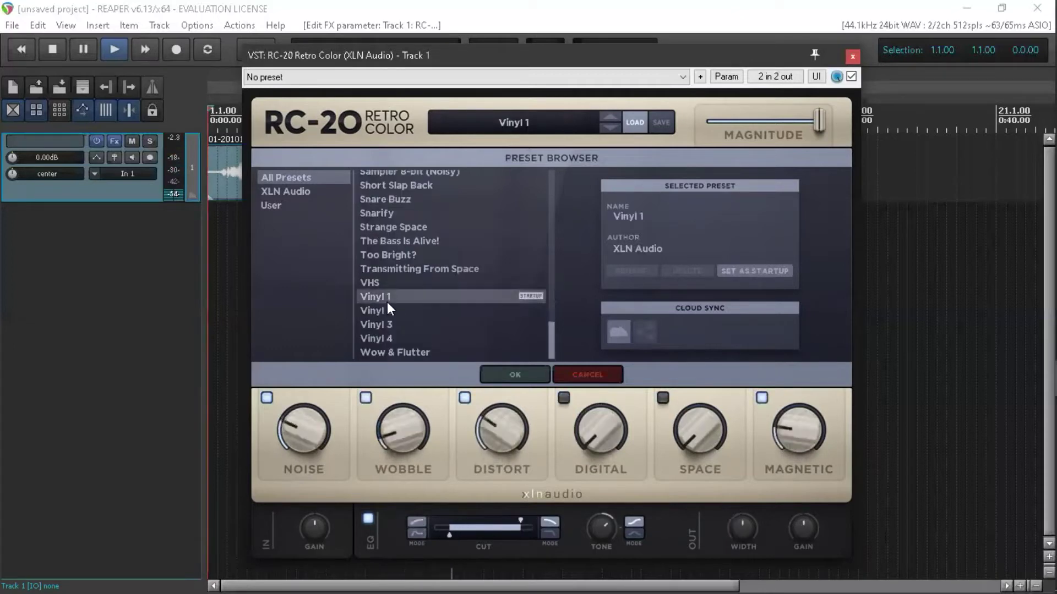
click(409, 338)
click(410, 283)
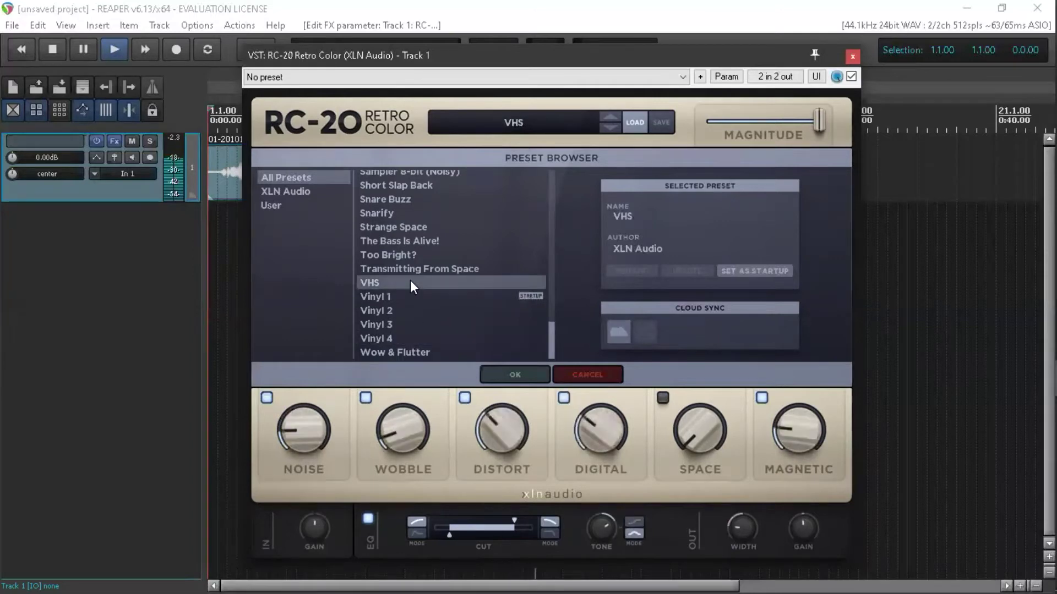
scroll(416, 280, up, 2)
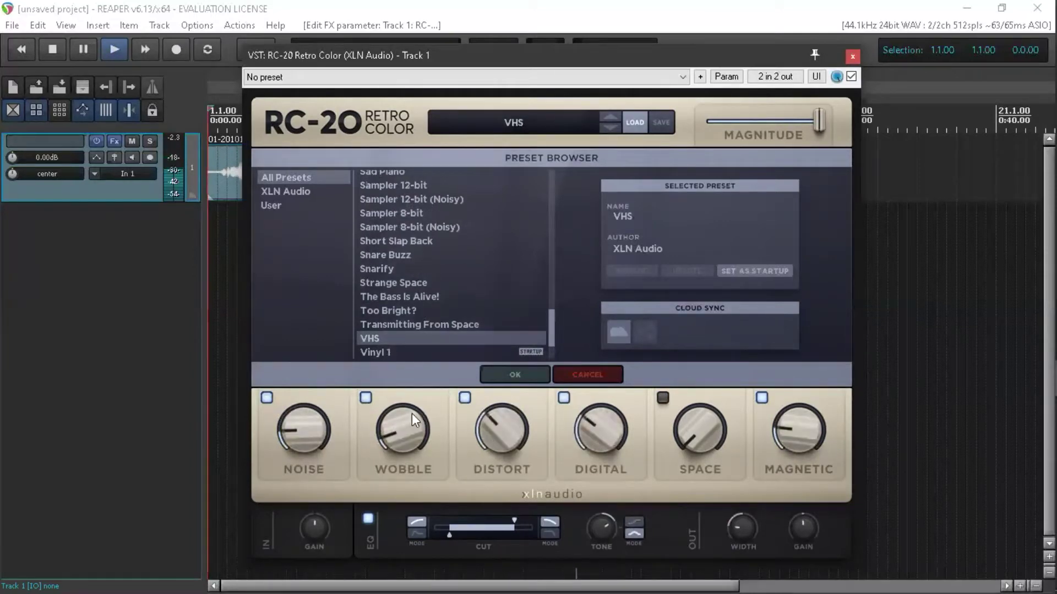
key(space)
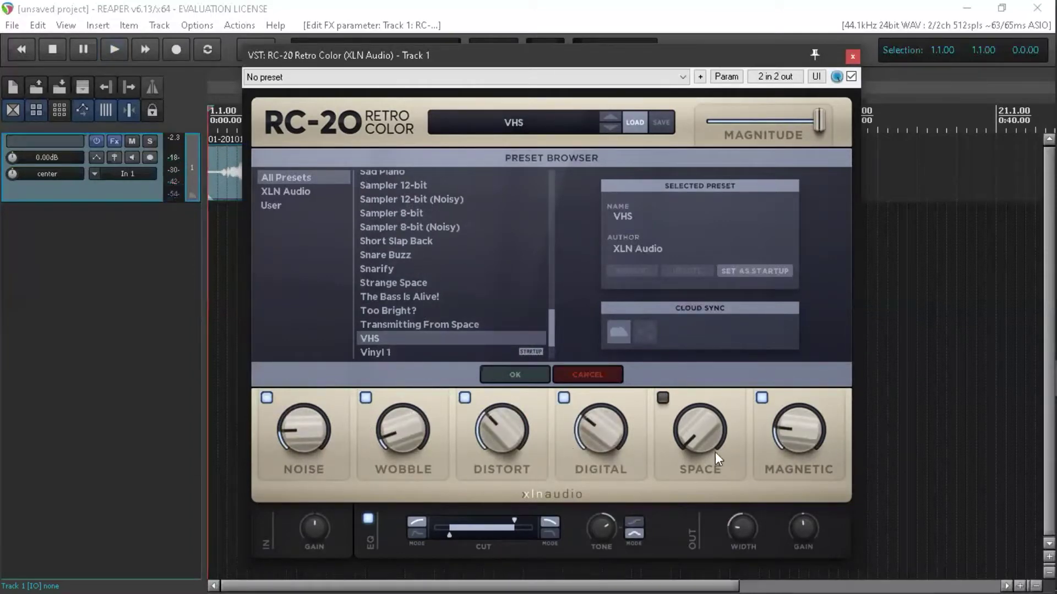
Step: Select the Snarify preset, restart playback to audition it, and compare it with Dist Fat Iron
scroll(456, 267, up, 4)
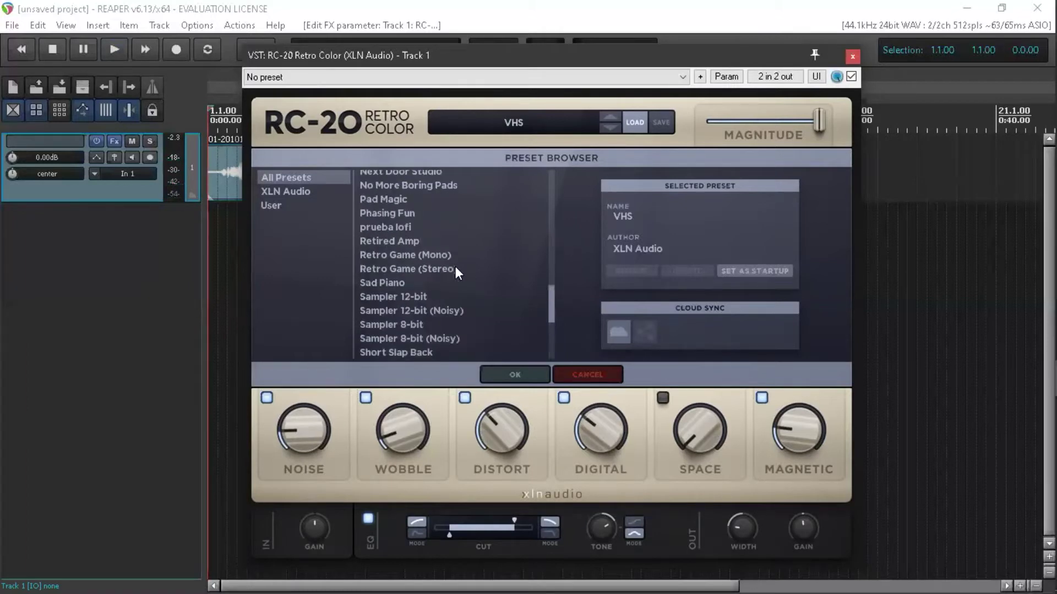
scroll(455, 267, down, 5)
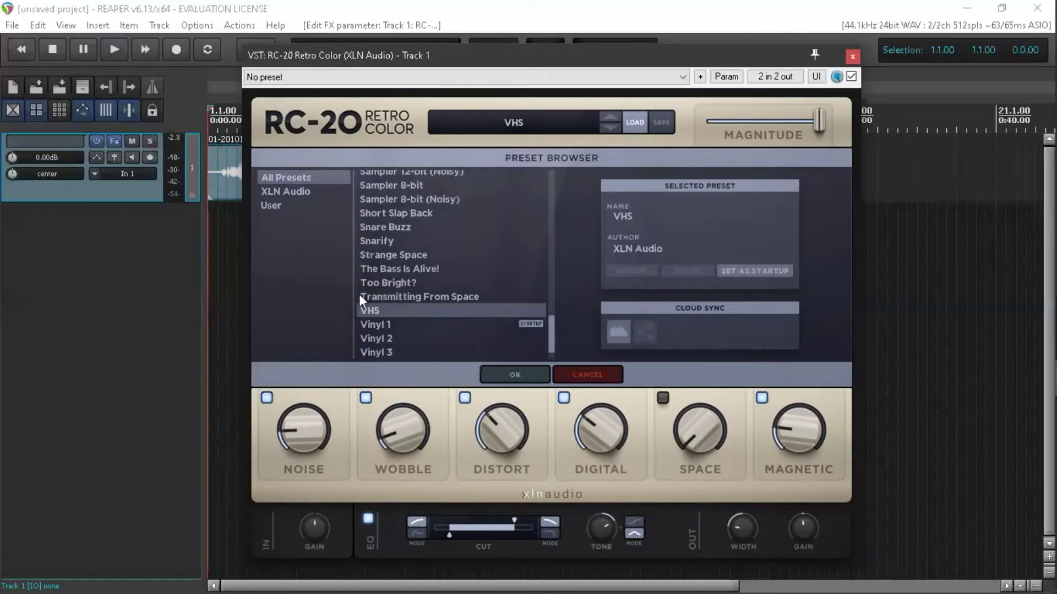
click(383, 241)
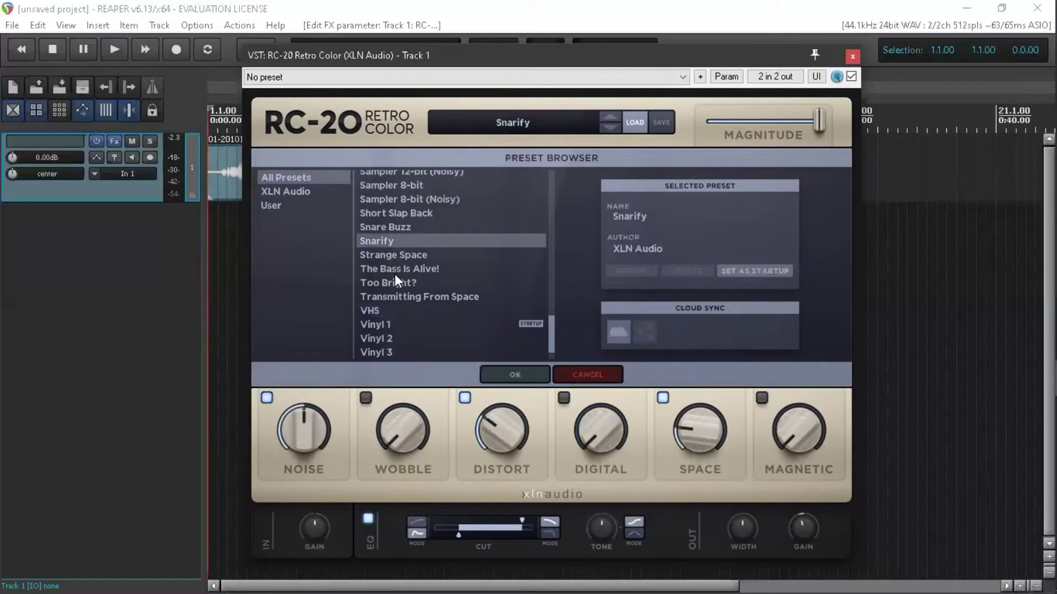
key(space)
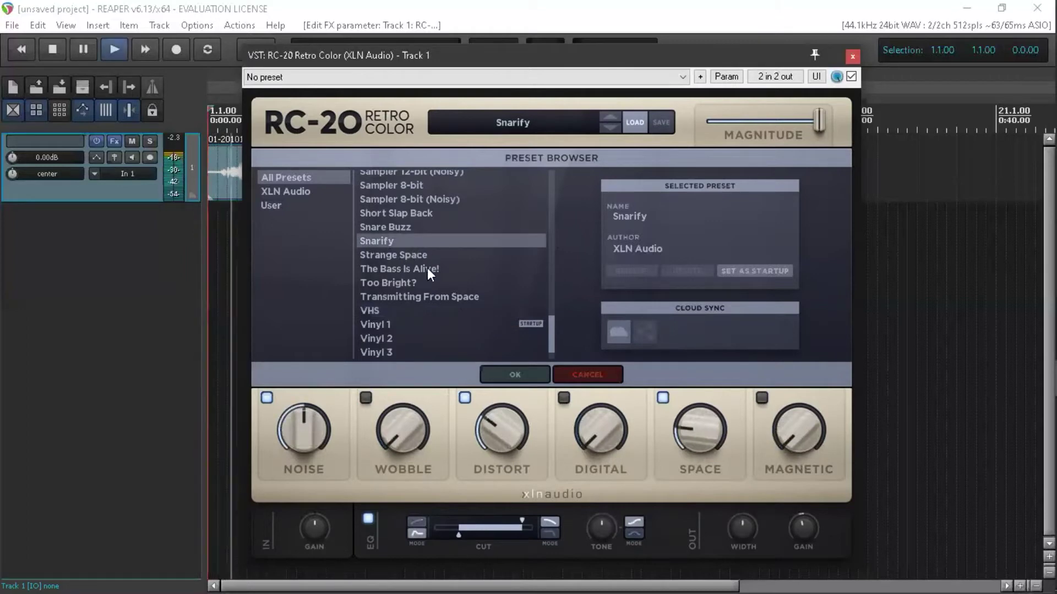
scroll(485, 336, up, 12)
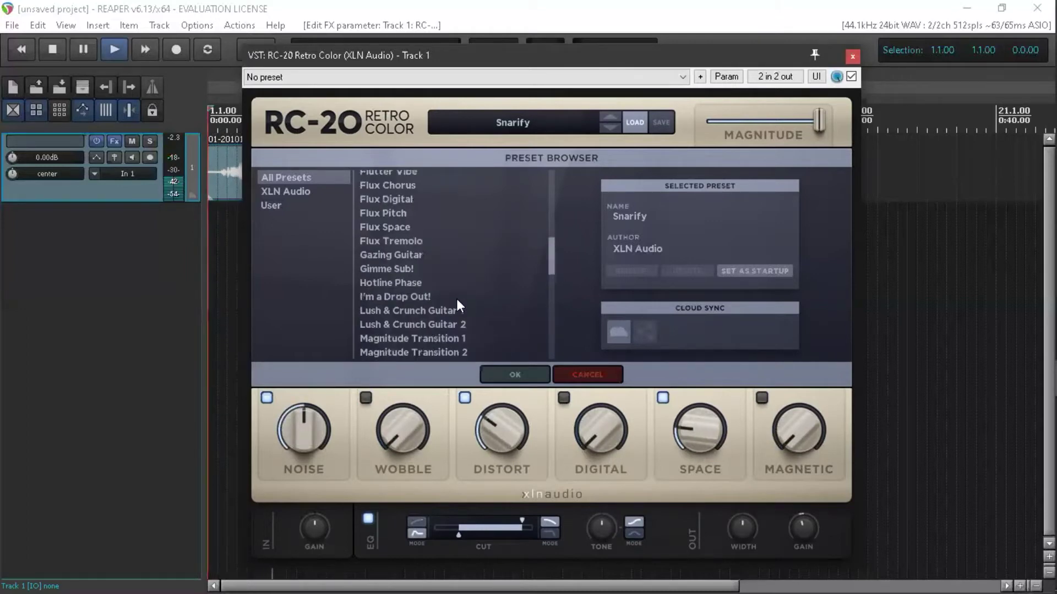
scroll(456, 299, up, 4)
click(431, 226)
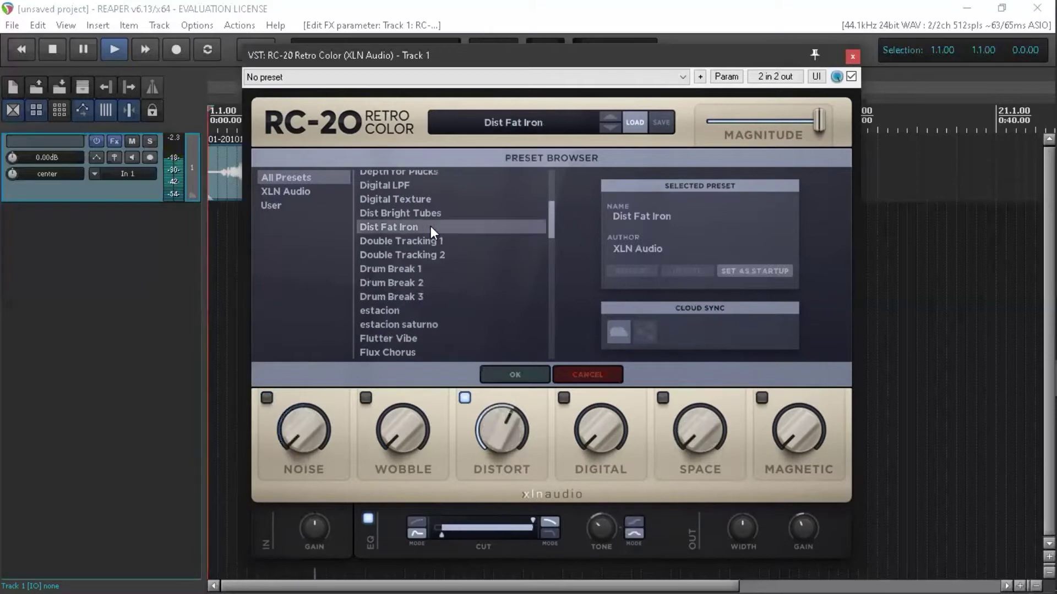
Step: Audition the 808 Crush, Crushed Square Bass Maker and Digital Texture presets during playback
scroll(443, 237, up, 4)
click(398, 194)
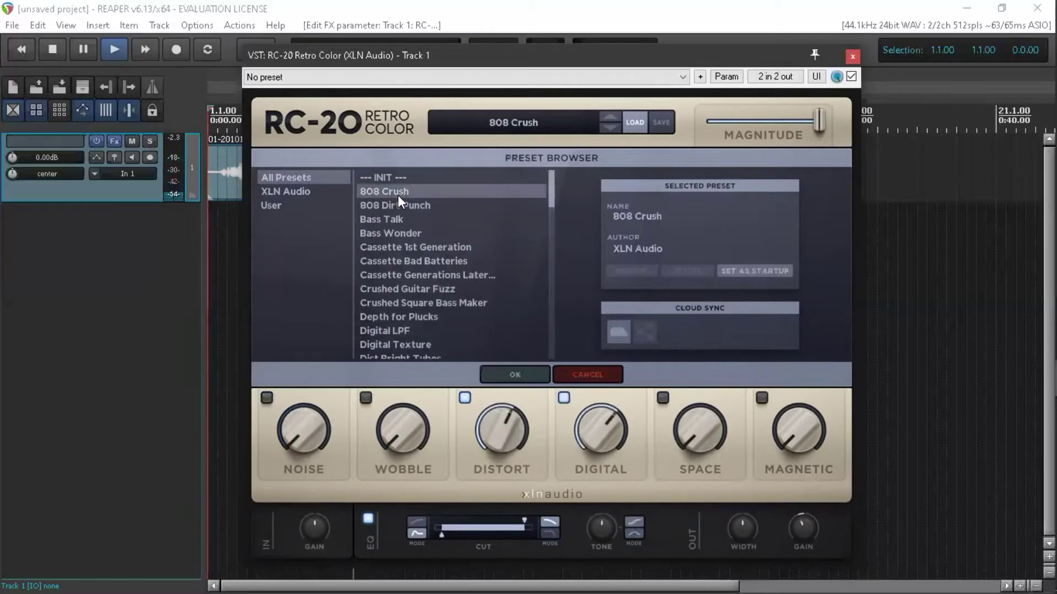
scroll(424, 244, down, 2)
click(424, 247)
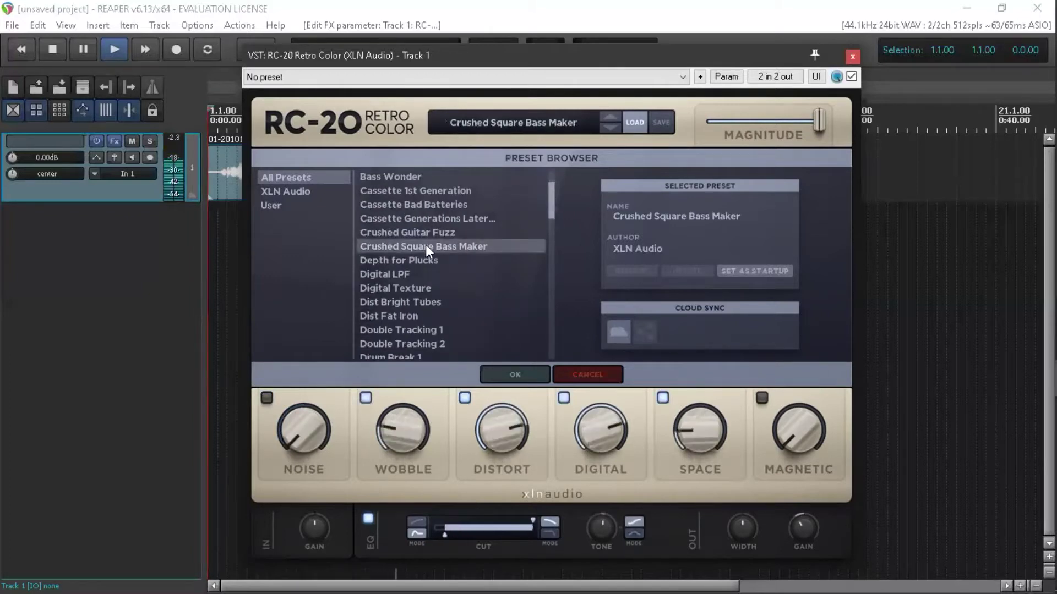
click(434, 288)
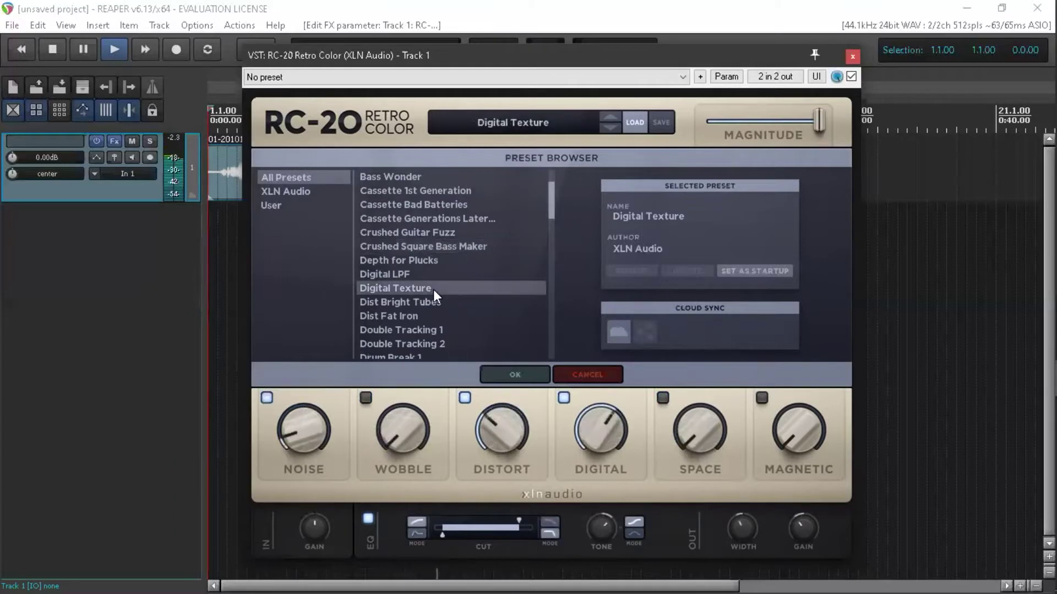
Step: Audition the Drum Break 1 preset, stop playback, and cancel the preset browser to return to Pad Magic
scroll(434, 290, down, 2)
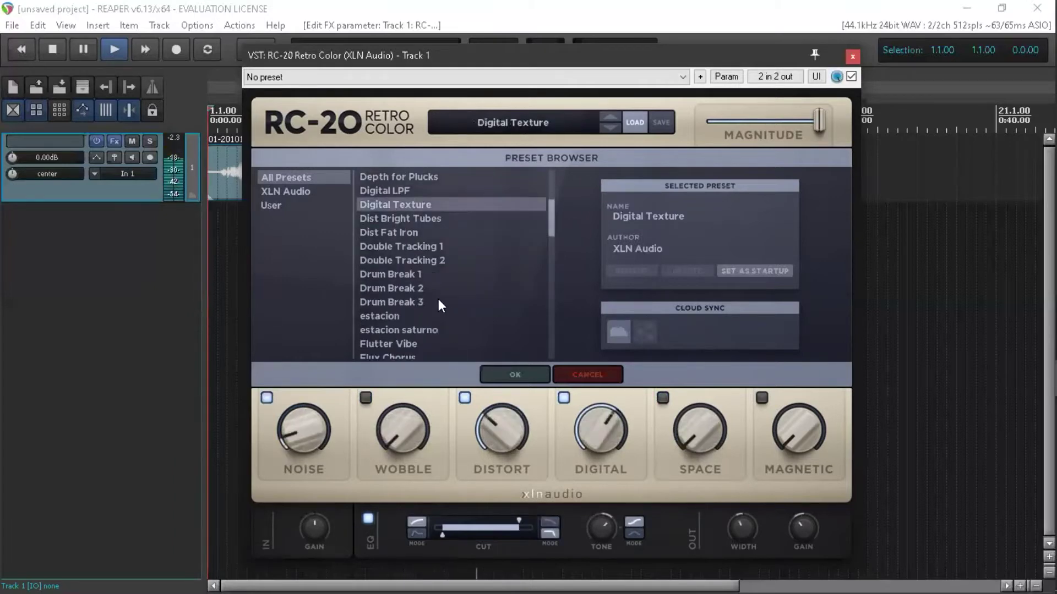
click(411, 275)
scroll(418, 270, down, 2)
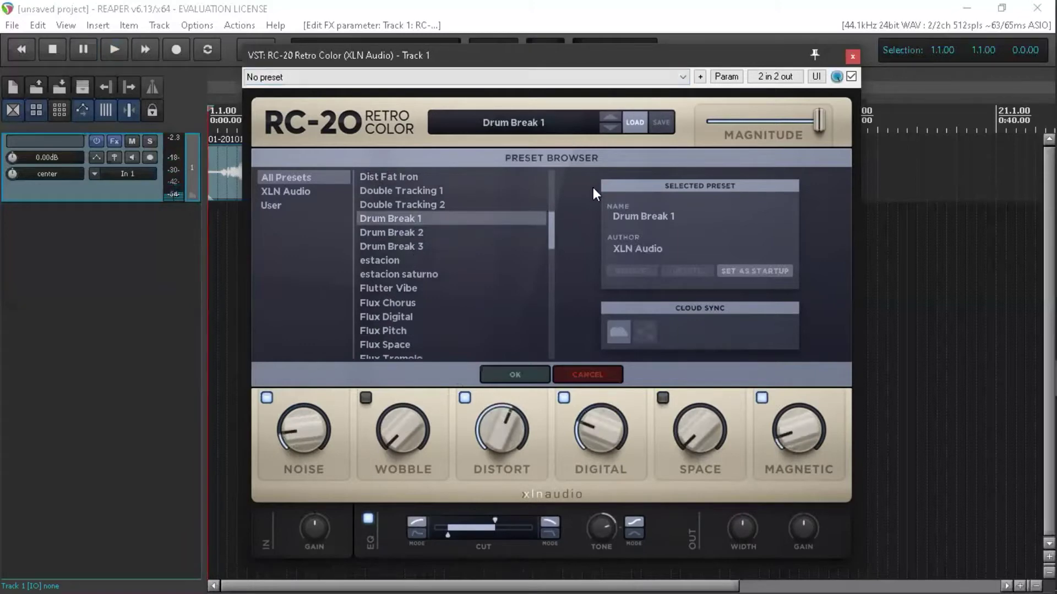
scroll(435, 274, up, 5)
scroll(436, 275, down, 15)
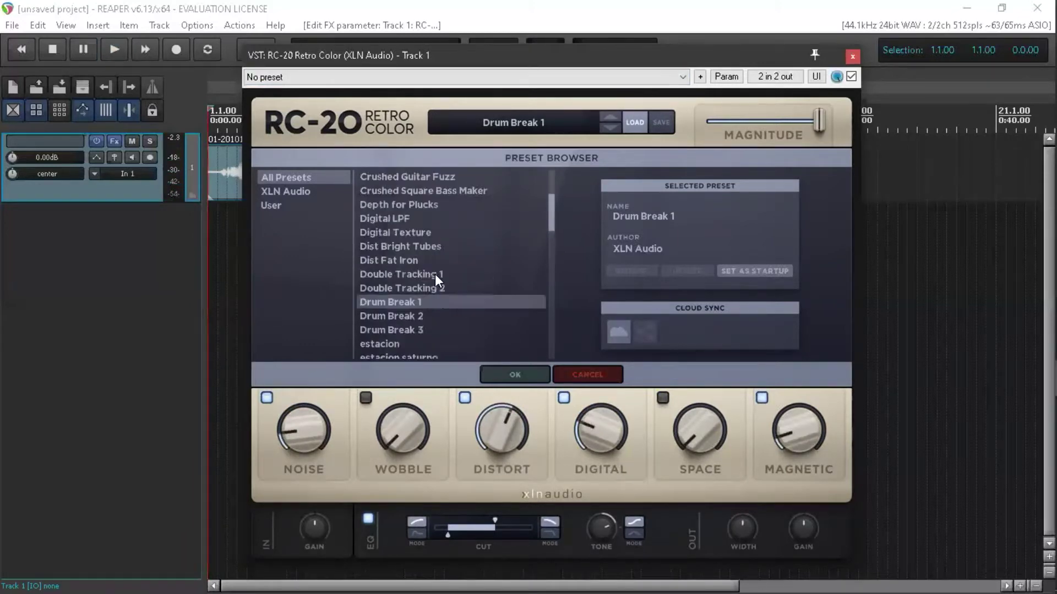
scroll(436, 270, up, 3)
scroll(438, 273, up, 15)
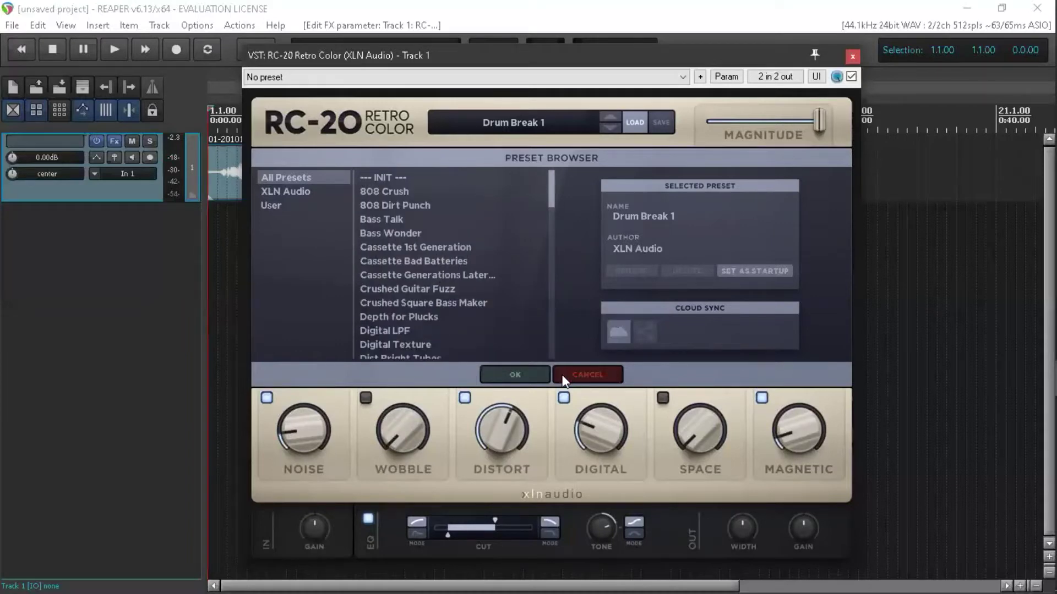
click(587, 374)
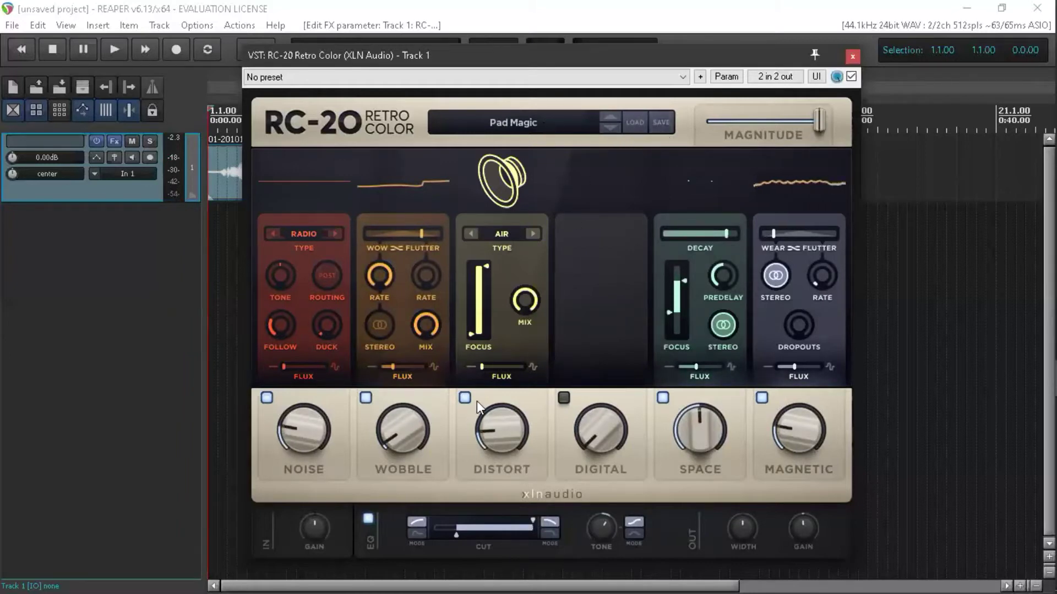
Step: Raise the Pad Magic preset's Distort and Noise amounts, and set Wobble to 14%, Space to 60% and Magnetic to 50%
drag(491, 438, 490, 428)
mouse_move(410, 436)
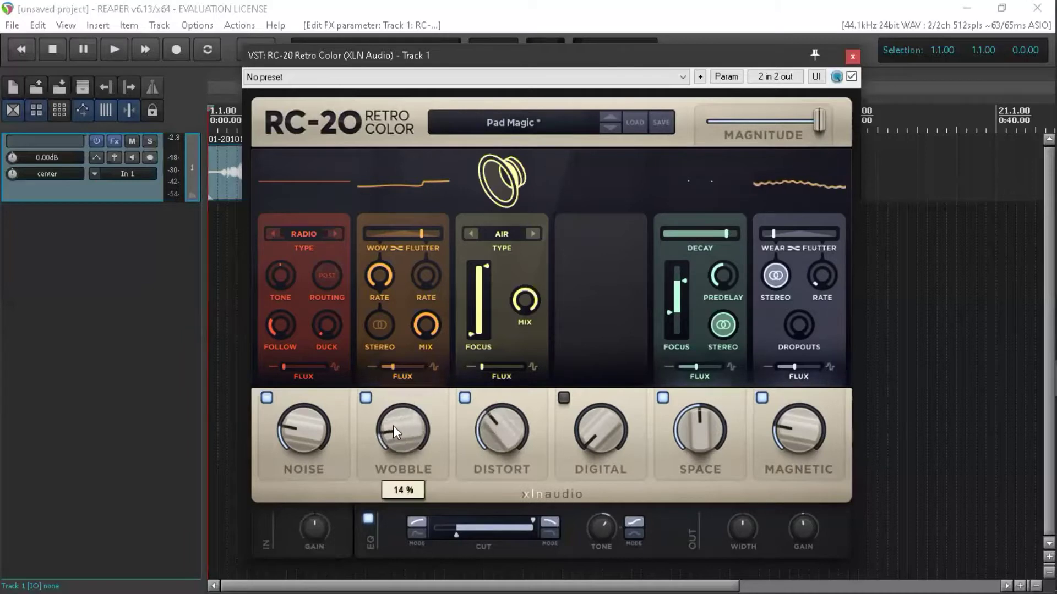
drag(316, 438, 317, 426)
drag(698, 426, 698, 419)
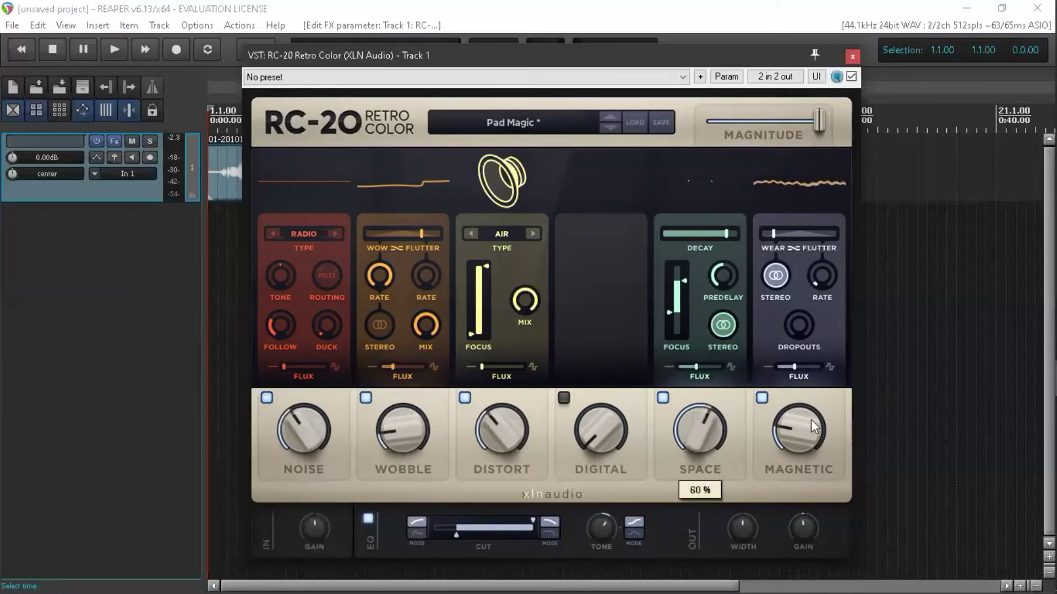
drag(803, 419, 590, 20)
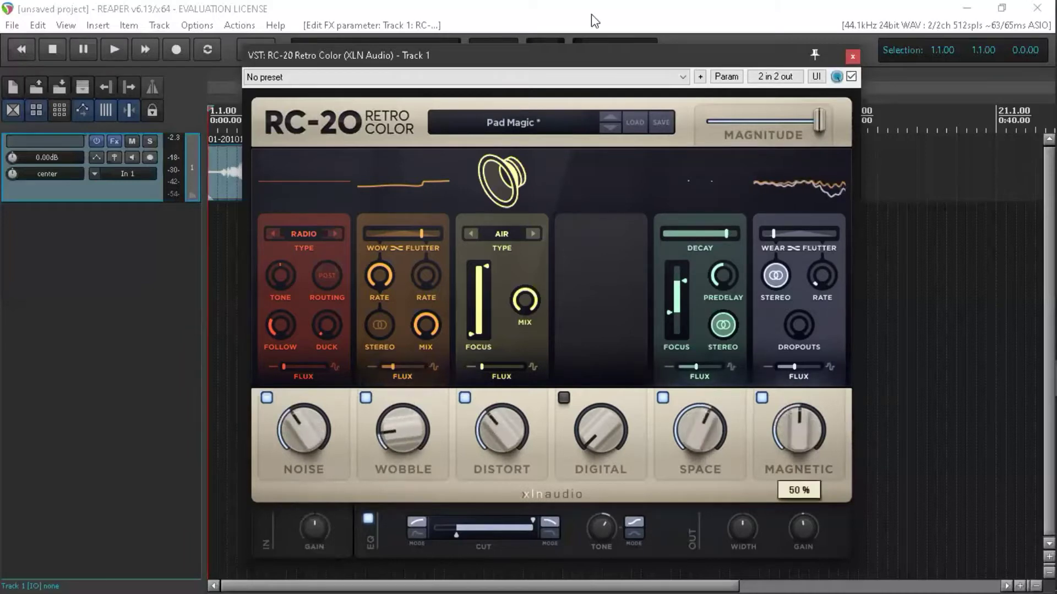
Step: Save the modified Pad Magic settings as a new preset named "prueba 1"
click(660, 124)
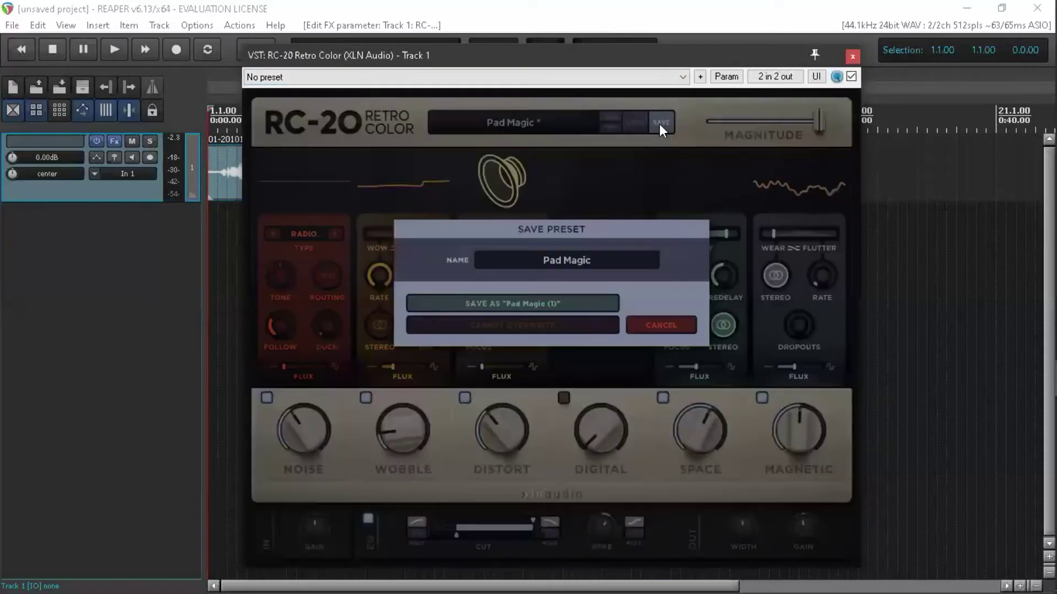
click(587, 263)
click(650, 327)
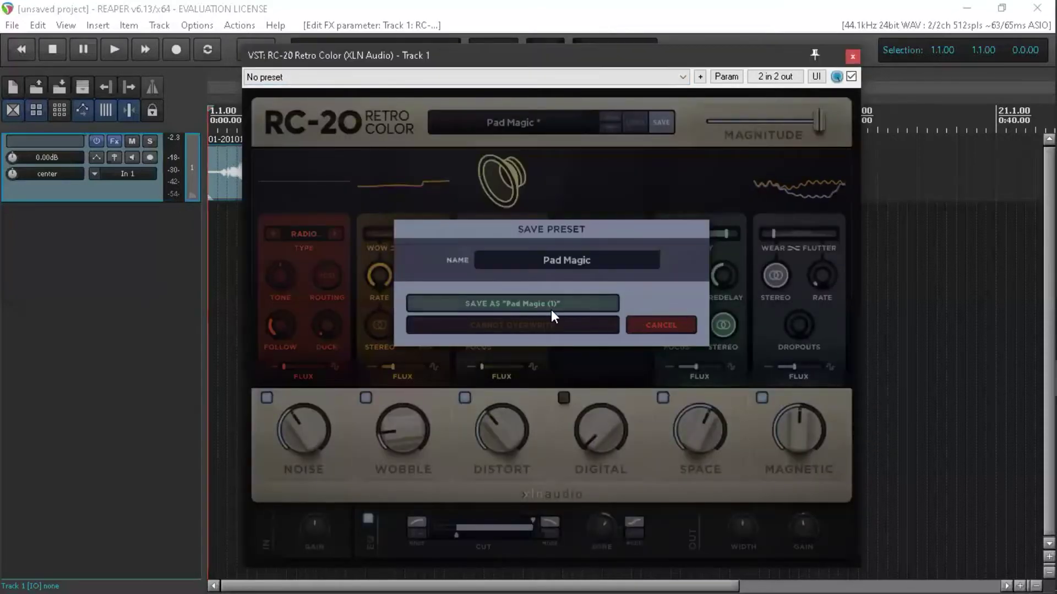
click(563, 263)
click(536, 260)
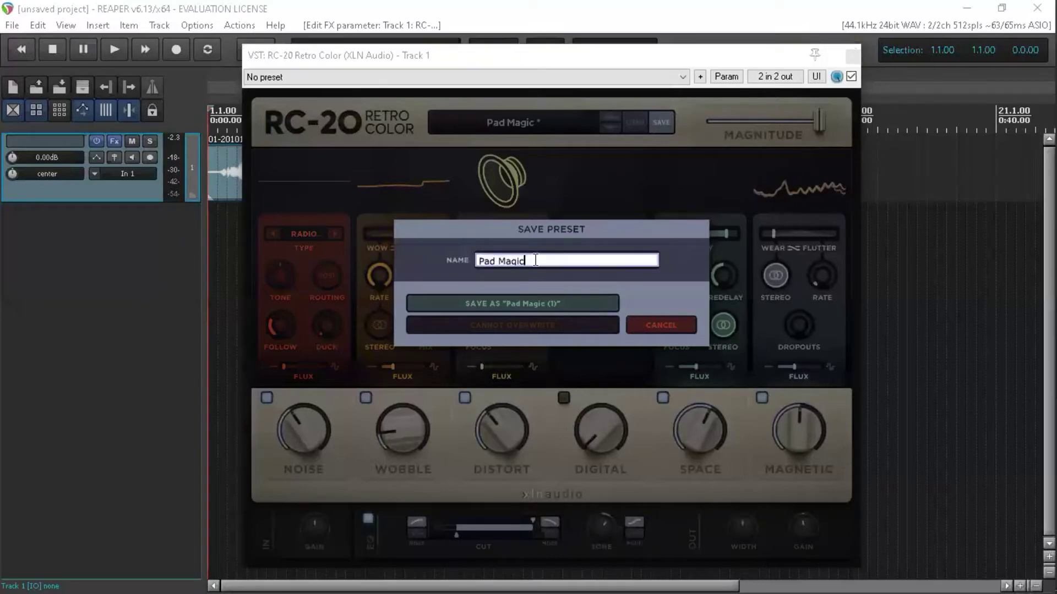
drag(546, 262, 450, 262)
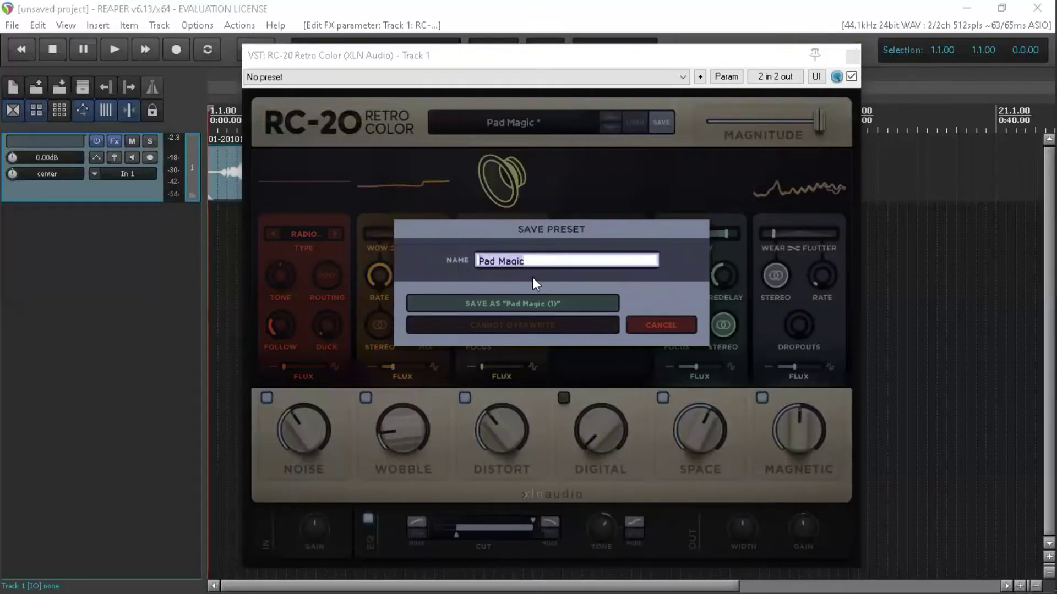
text(prueba 1)
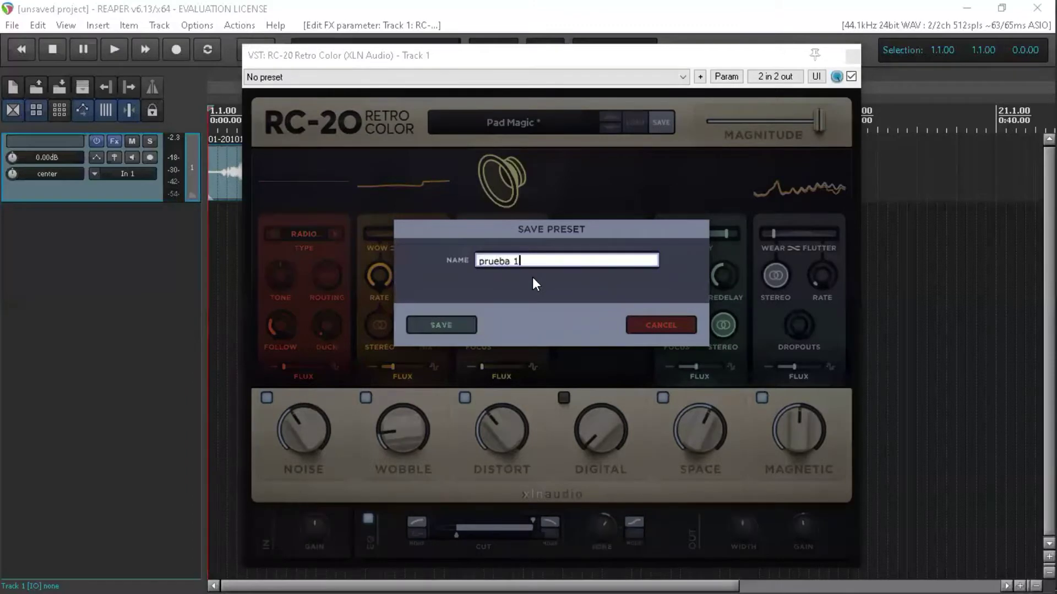
click(442, 320)
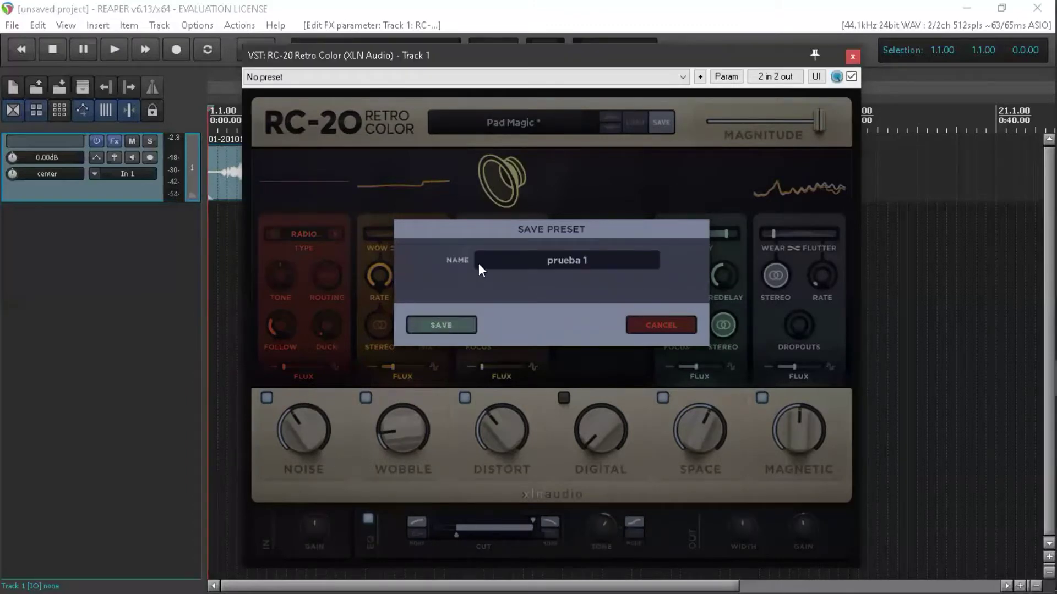
click(455, 326)
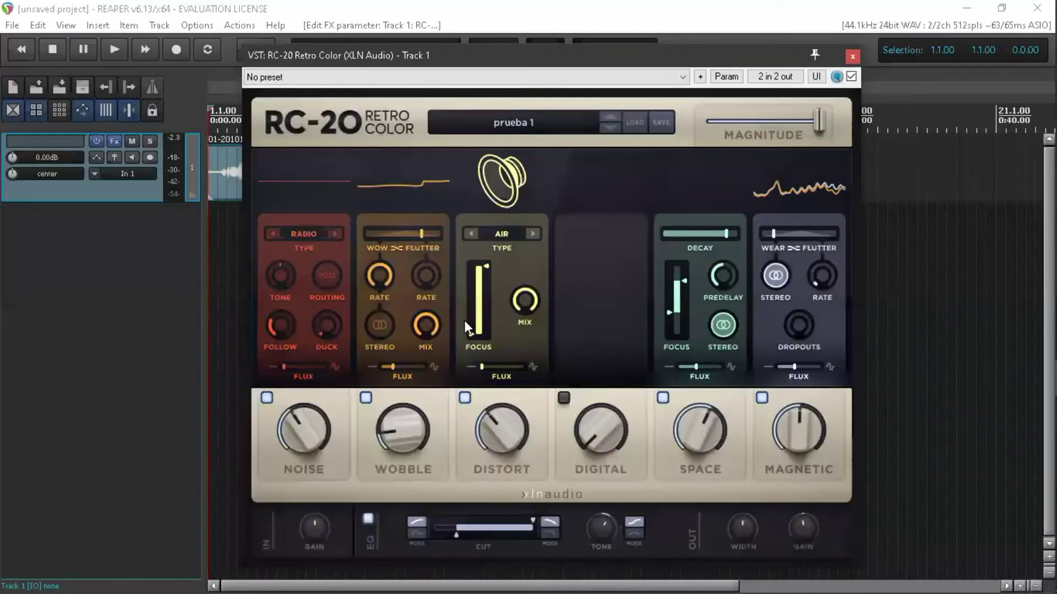
Step: Browse the preset list and compare prueba 1 with prueba lofi, Pad Magic and Phasing Fun, ending on prueba 1
click(572, 117)
scroll(446, 276, down, 2)
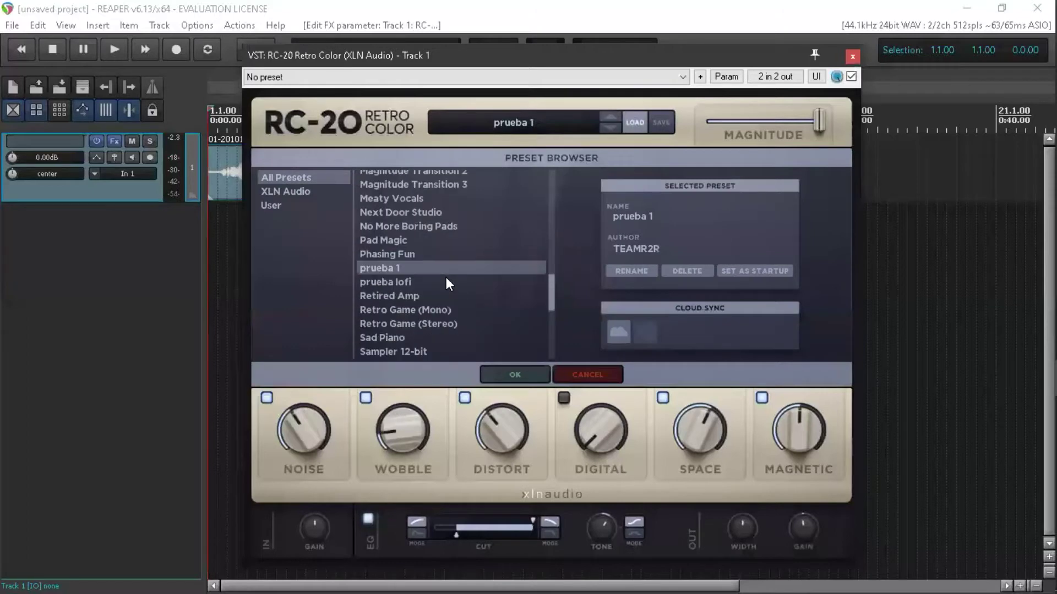
click(402, 282)
click(393, 255)
click(405, 268)
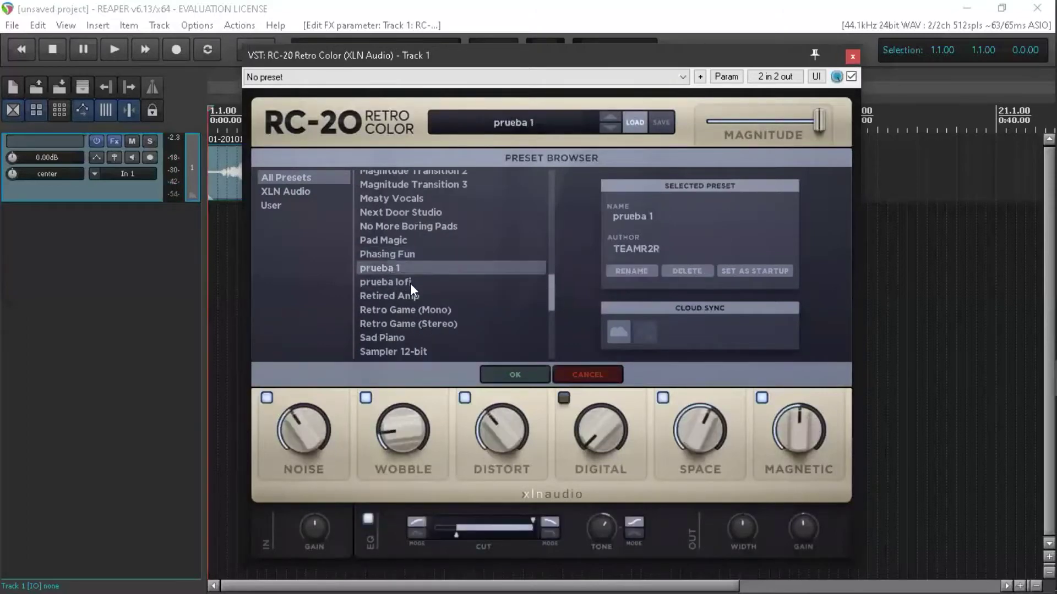
click(409, 283)
click(401, 270)
click(405, 242)
click(402, 258)
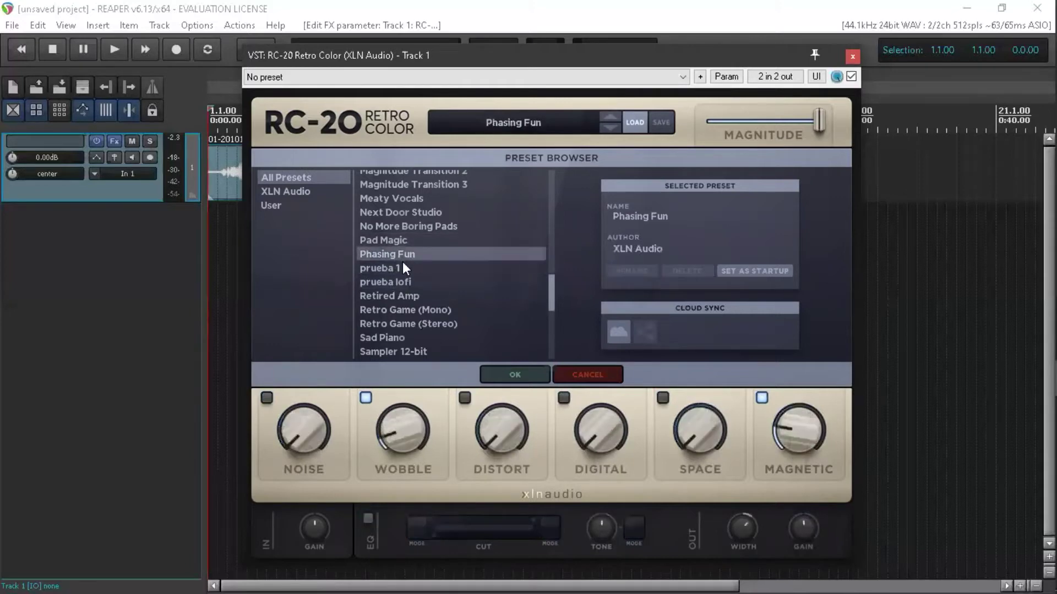
click(397, 268)
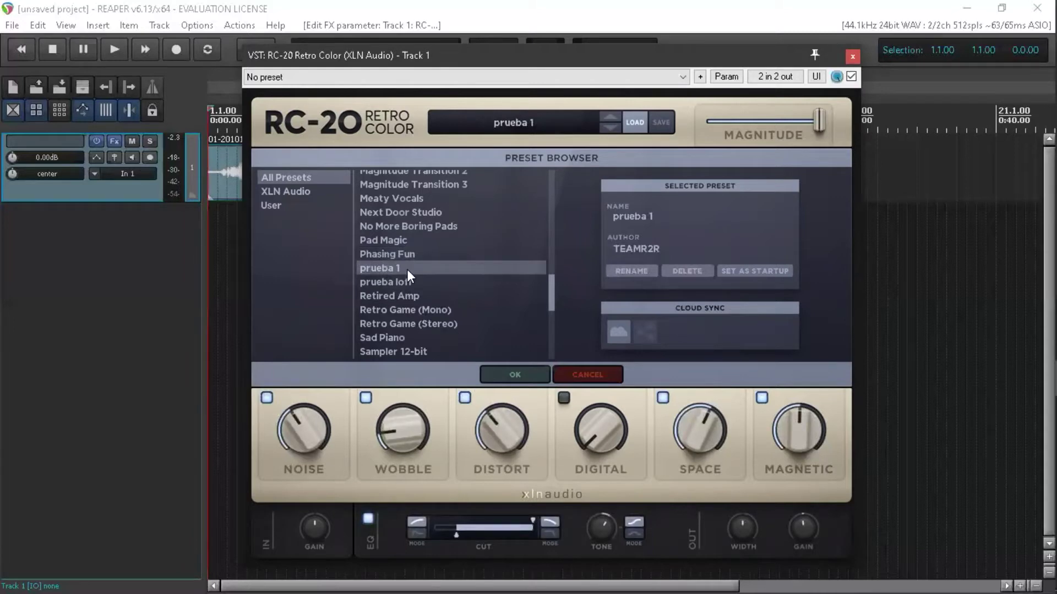
Step: Load the --- INIT --- preset from the start of the preset list and close the preset browser
scroll(419, 283, down, 2)
scroll(438, 275, up, 10)
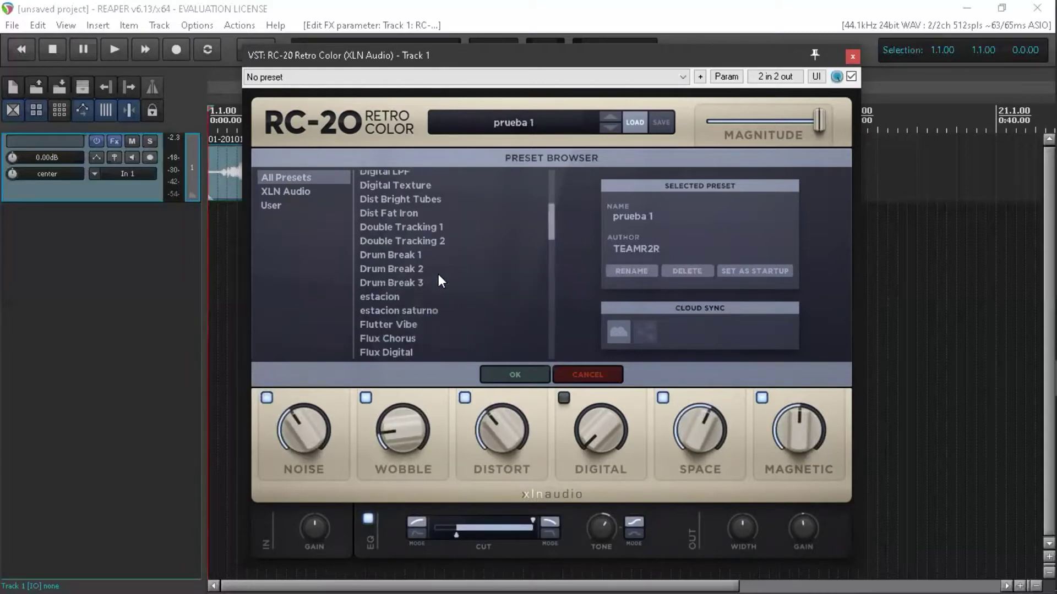
scroll(454, 187, up, 4)
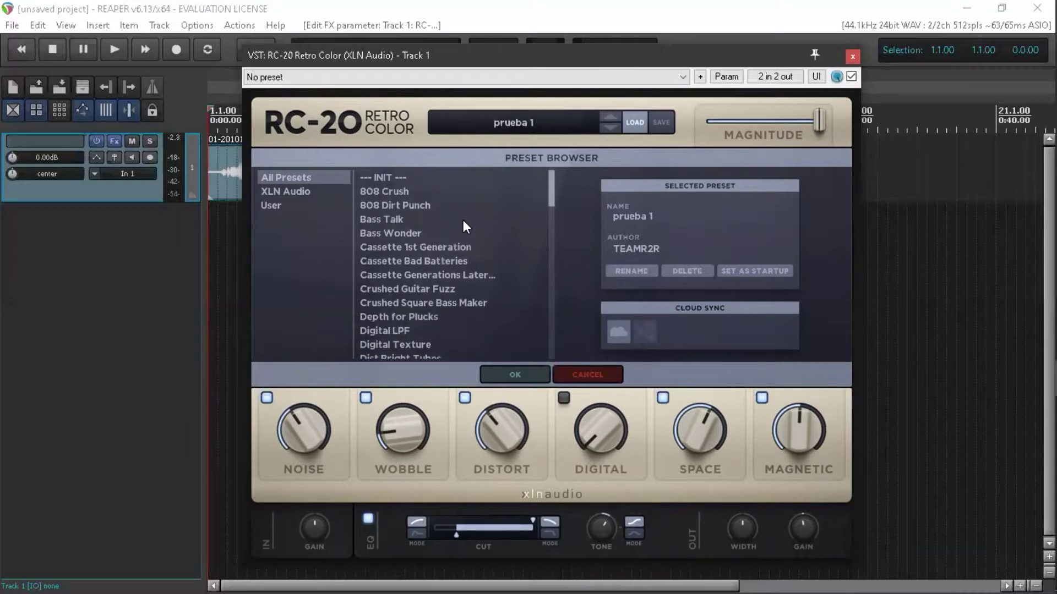
click(388, 180)
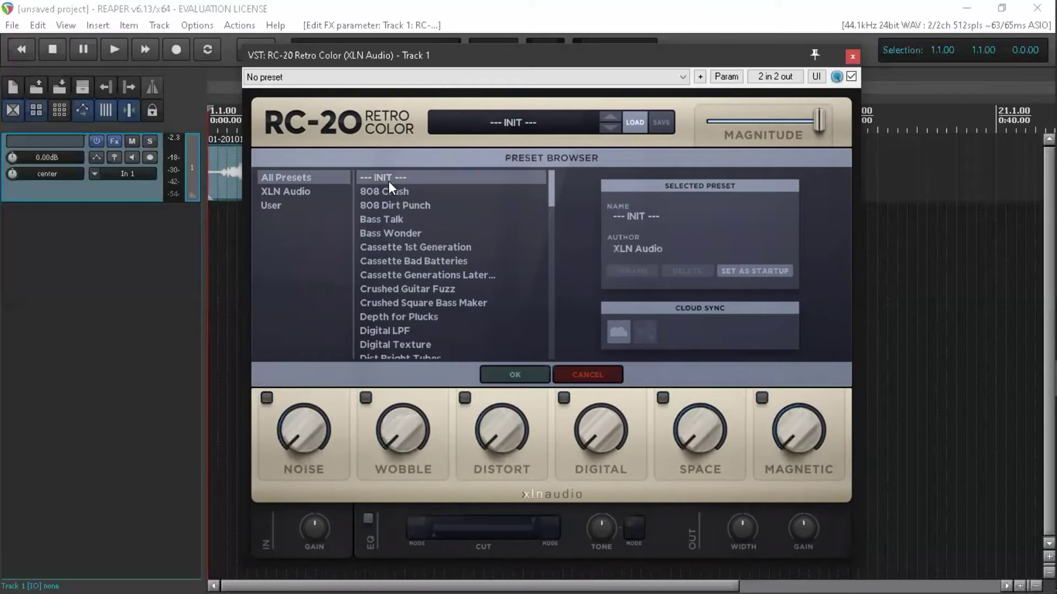
click(516, 124)
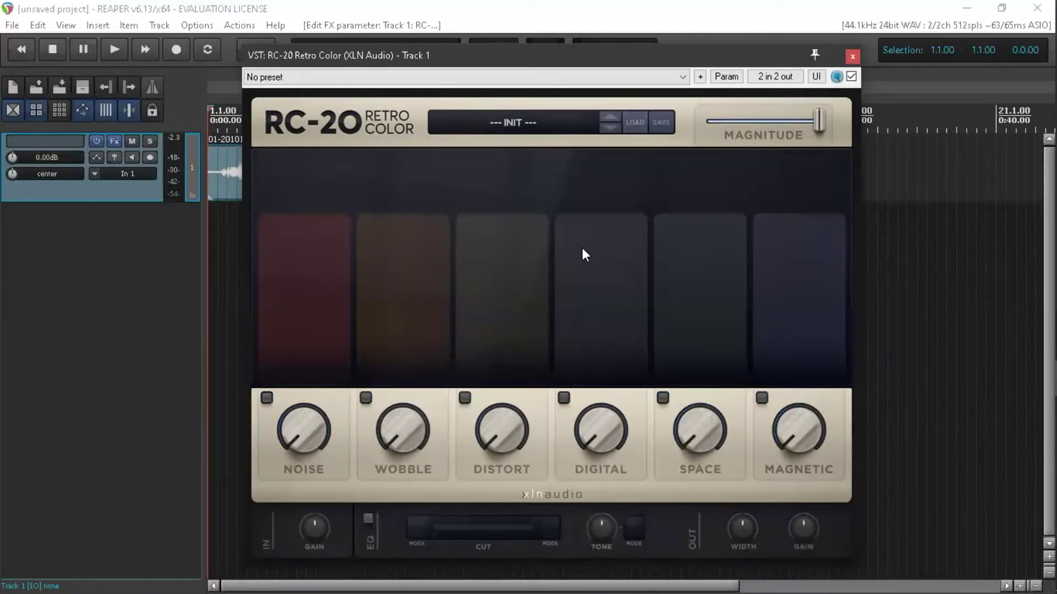
Step: Enable the Noise module and view its list of noise types, keeping Vinyl 1
click(268, 402)
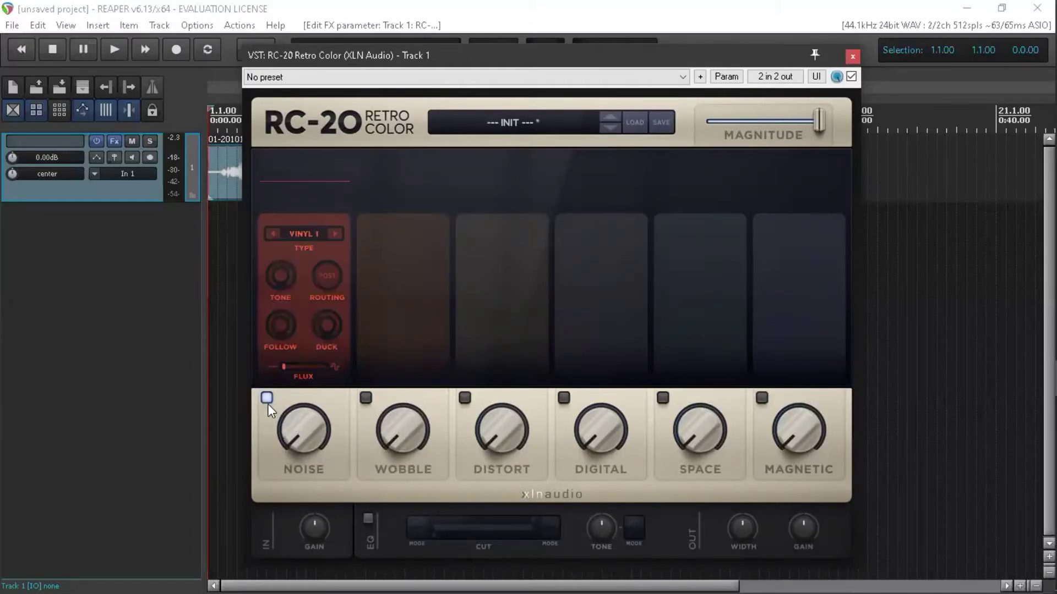
click(313, 238)
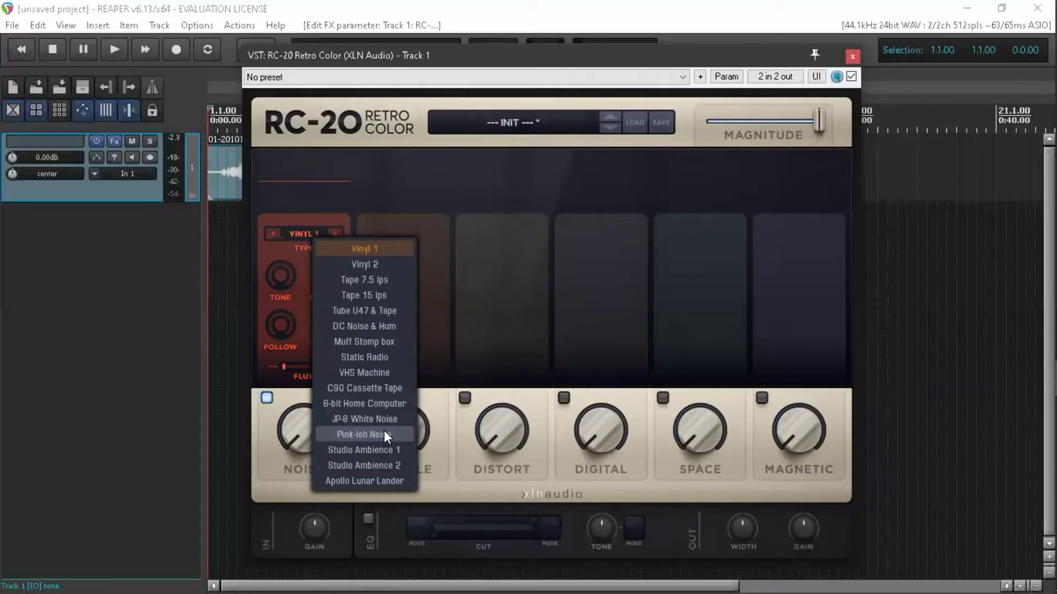
click(326, 188)
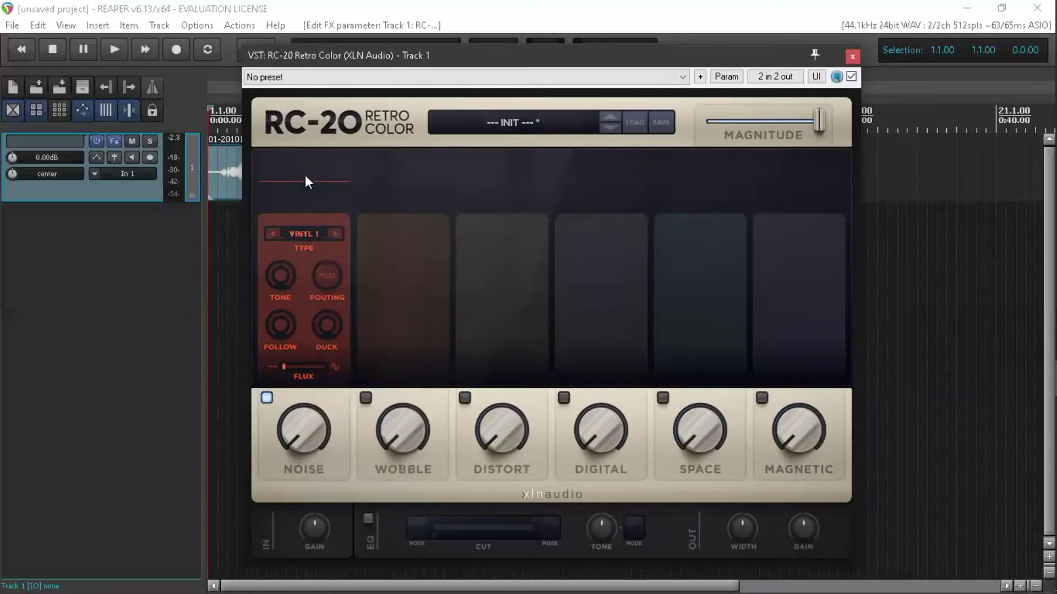
Step: Step through the noise types as far as 8-bit Home Computer and set the type back to Vinyl 1
click(336, 233)
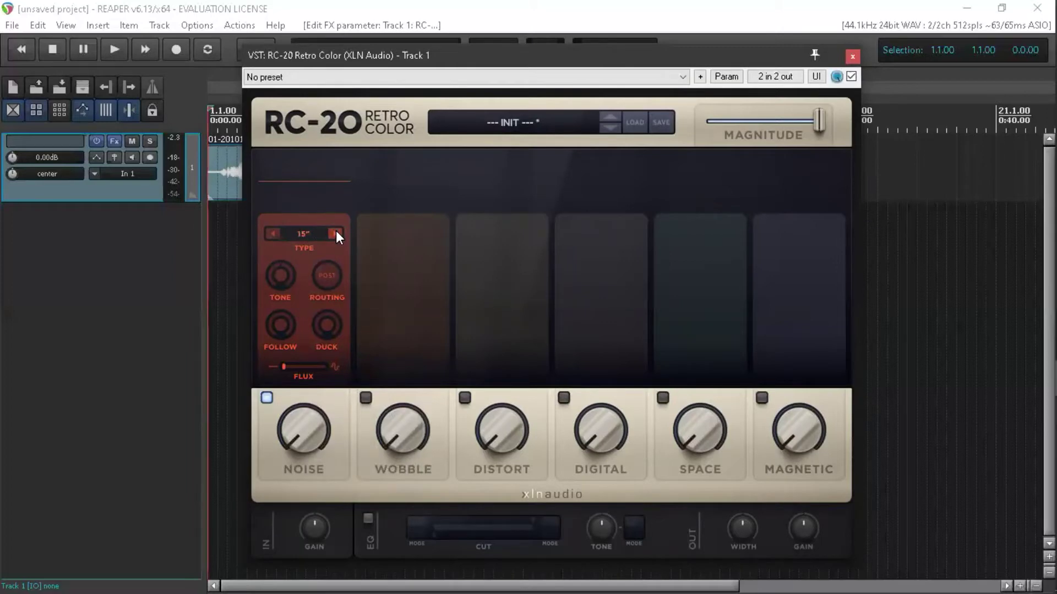
click(336, 234)
click(336, 234)
click(336, 234)
click(301, 231)
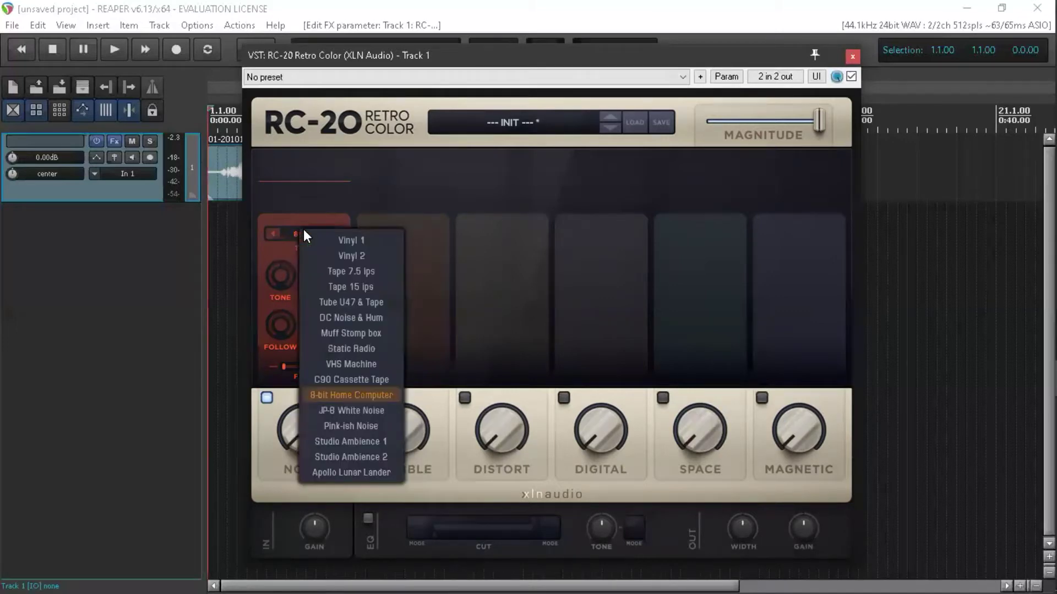
click(358, 242)
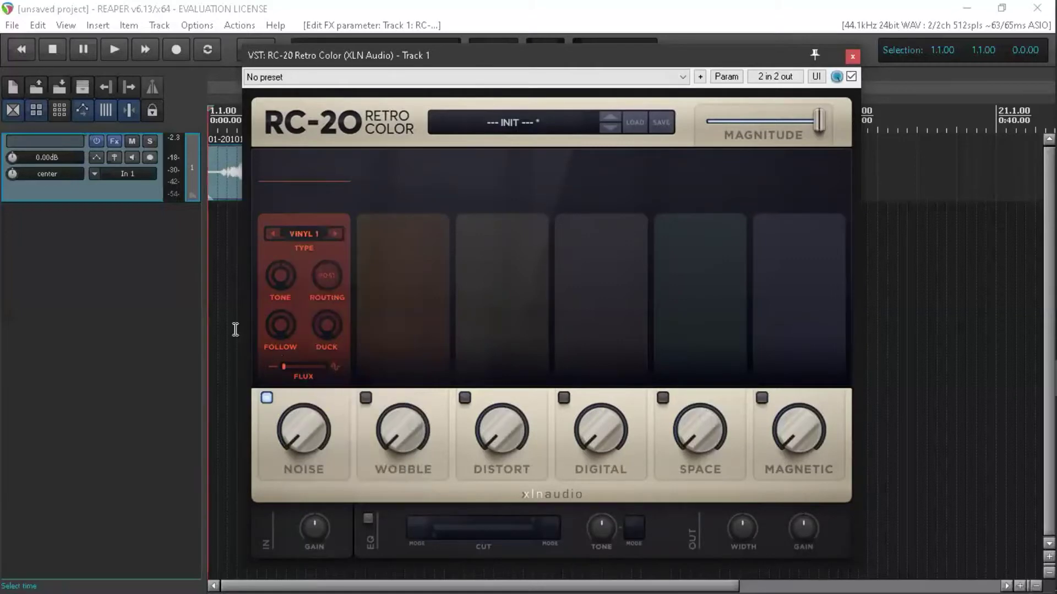
Step: Try out different Noise amounts with playback stopped, ending at 30%
scroll(306, 428, up, 1)
scroll(307, 427, up, 3)
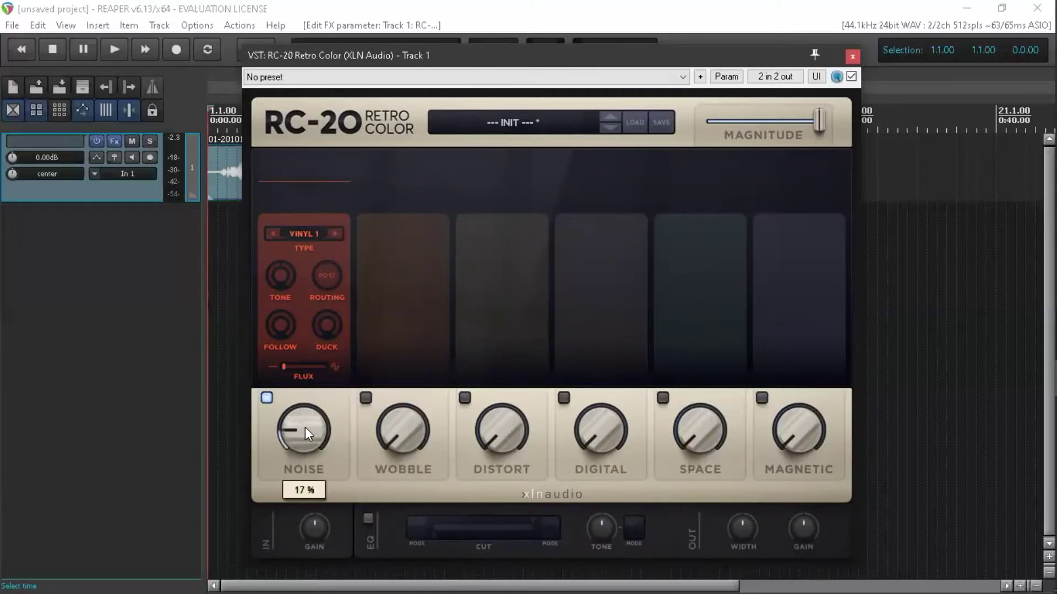
scroll(296, 435, down, 5)
scroll(295, 435, up, 2)
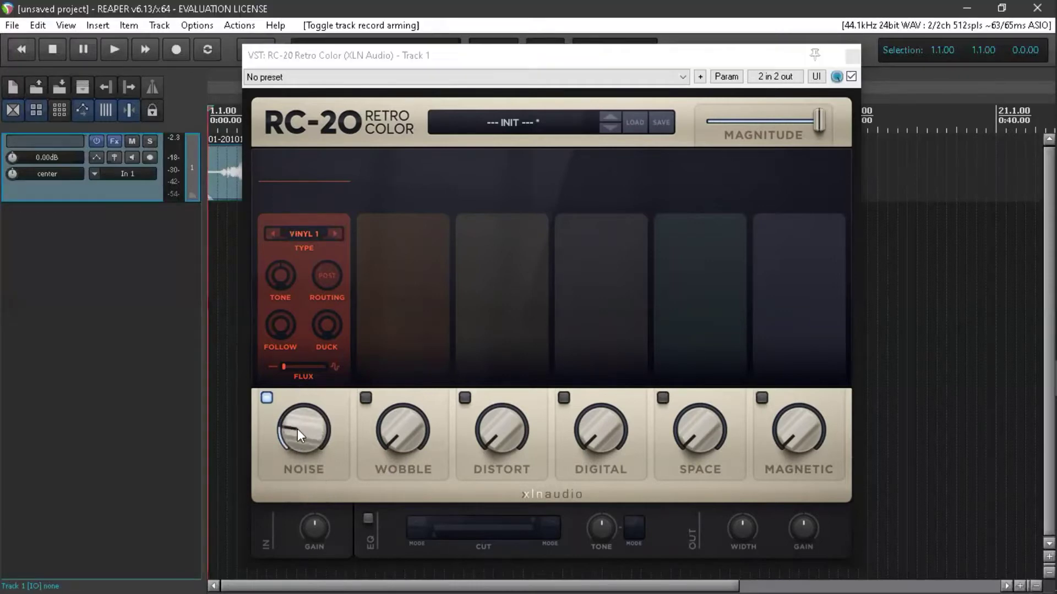
scroll(297, 429, down, 6)
scroll(297, 429, up, 8)
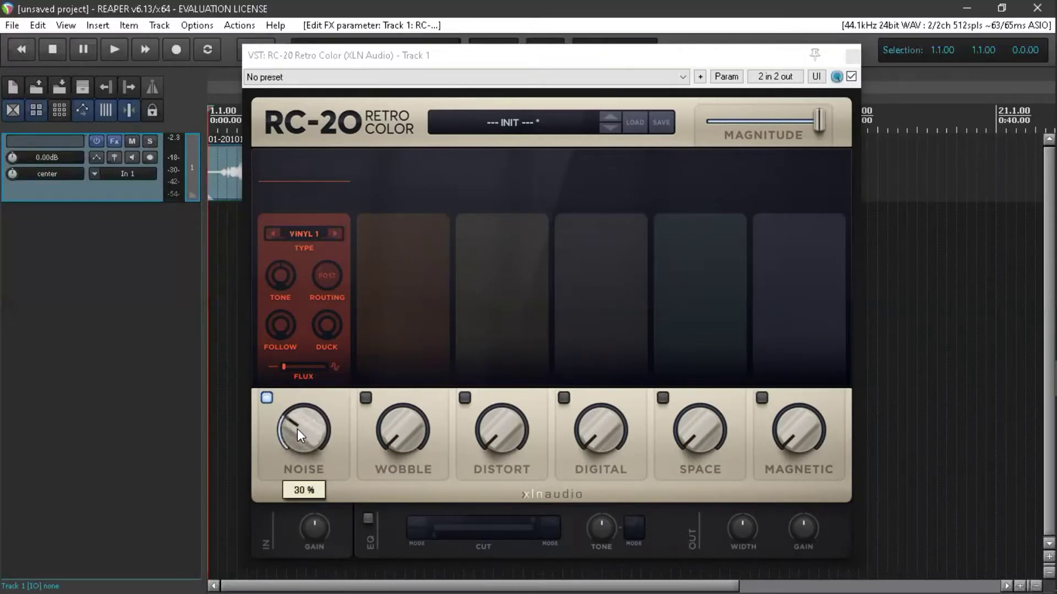
Step: Move the plugin window off the start of the recorded clip, enable repeat, and start playback
drag(385, 64, 517, 50)
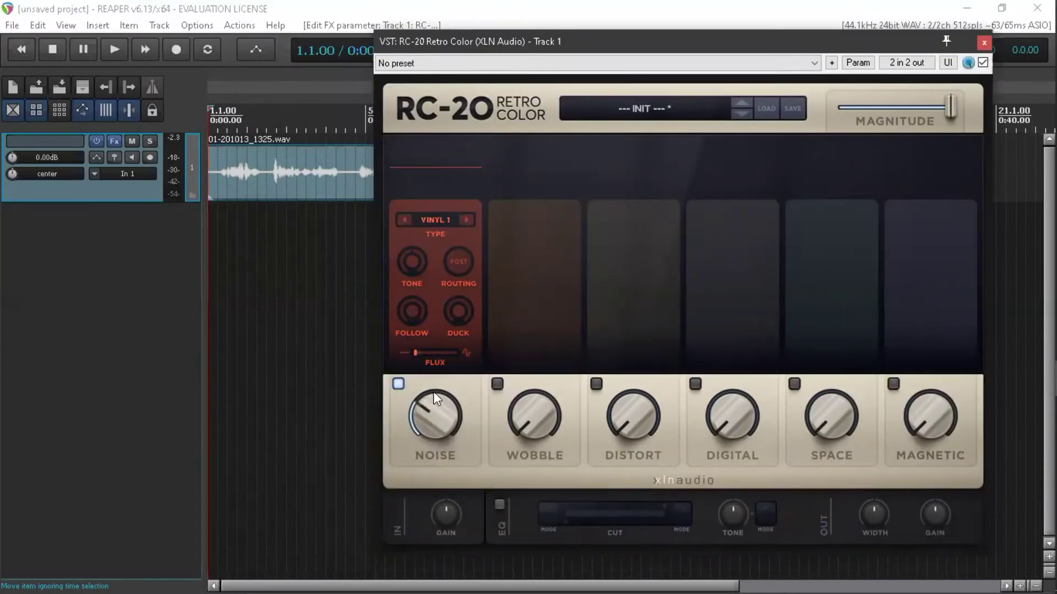
click(214, 48)
click(113, 49)
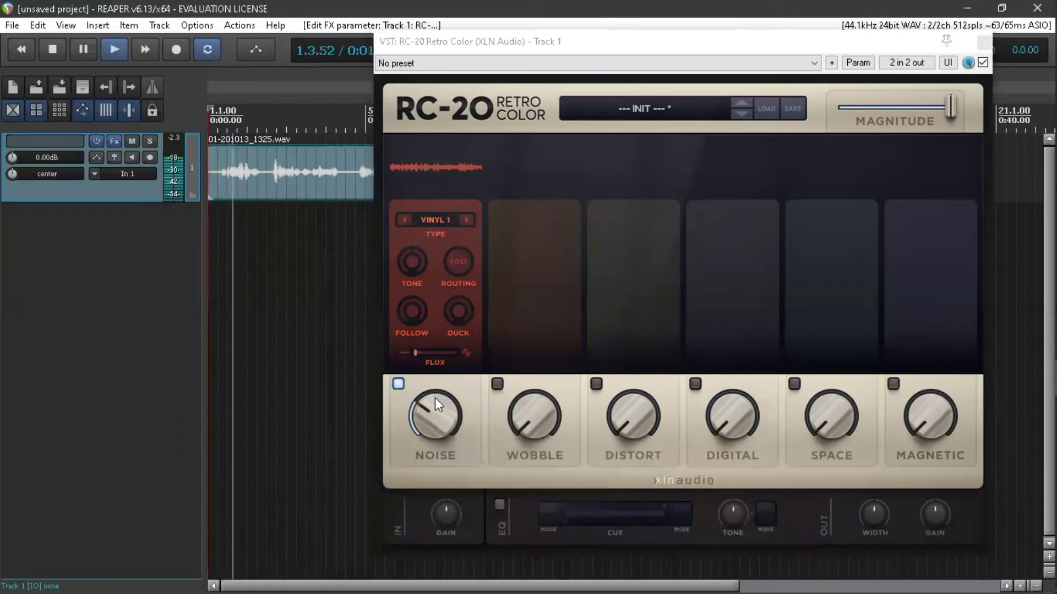
Step: Sweep the Noise amount up and down during playback, leave it at 20%, and stop playback
scroll(430, 403, down, 7)
scroll(431, 405, up, 10)
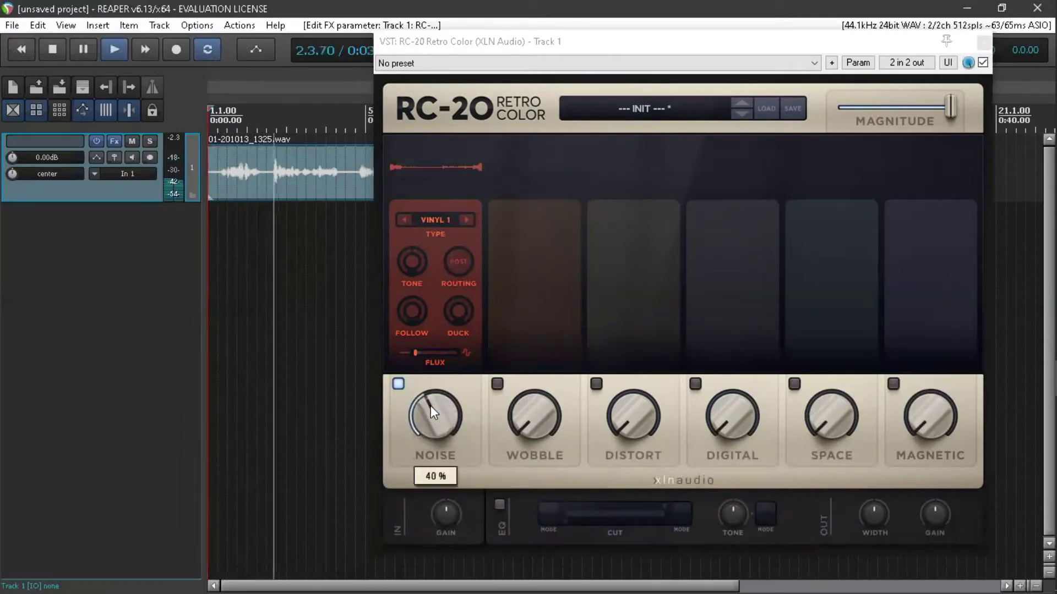
scroll(430, 405, down, 7)
scroll(430, 406, up, 2)
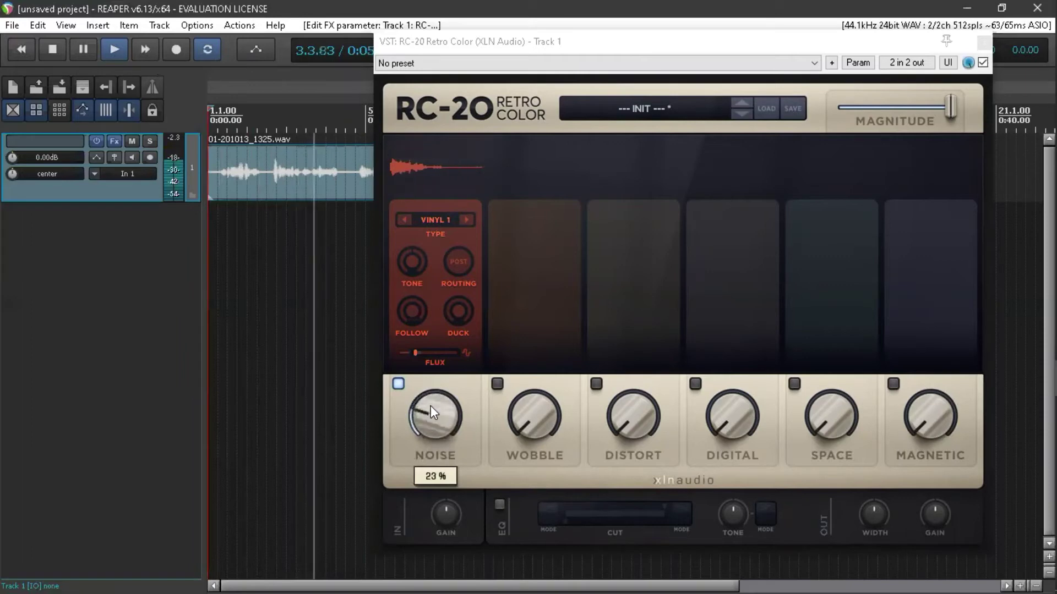
scroll(430, 406, up, 1)
scroll(429, 405, down, 5)
scroll(432, 406, up, 2)
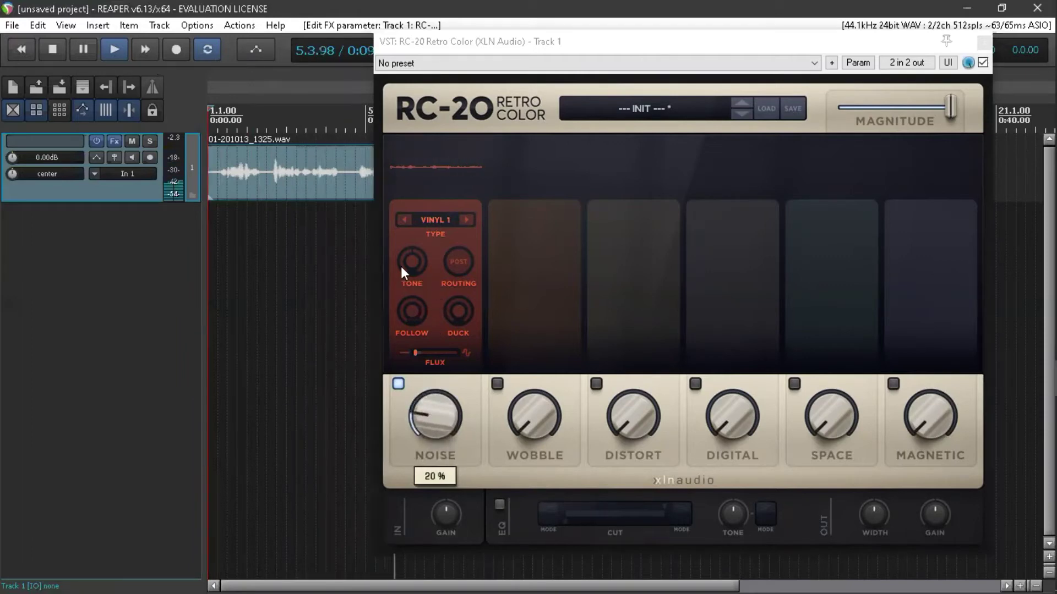
key(space)
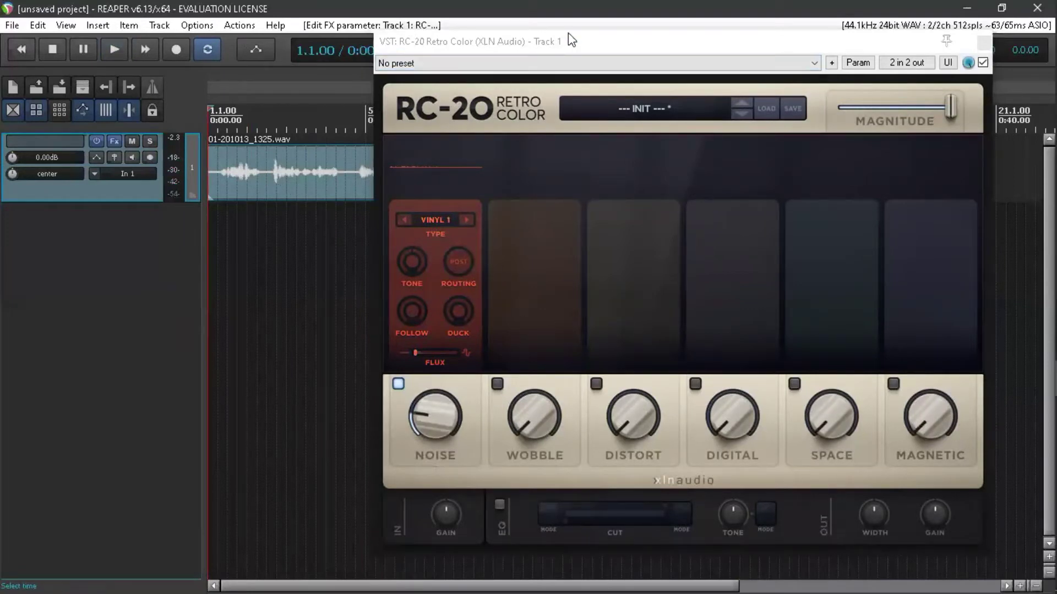
Step: Shift the plugin window aside, start playback, and sweep the Noise module's Tone between boosted values and -12 dB
drag(568, 33, 509, 41)
key(space)
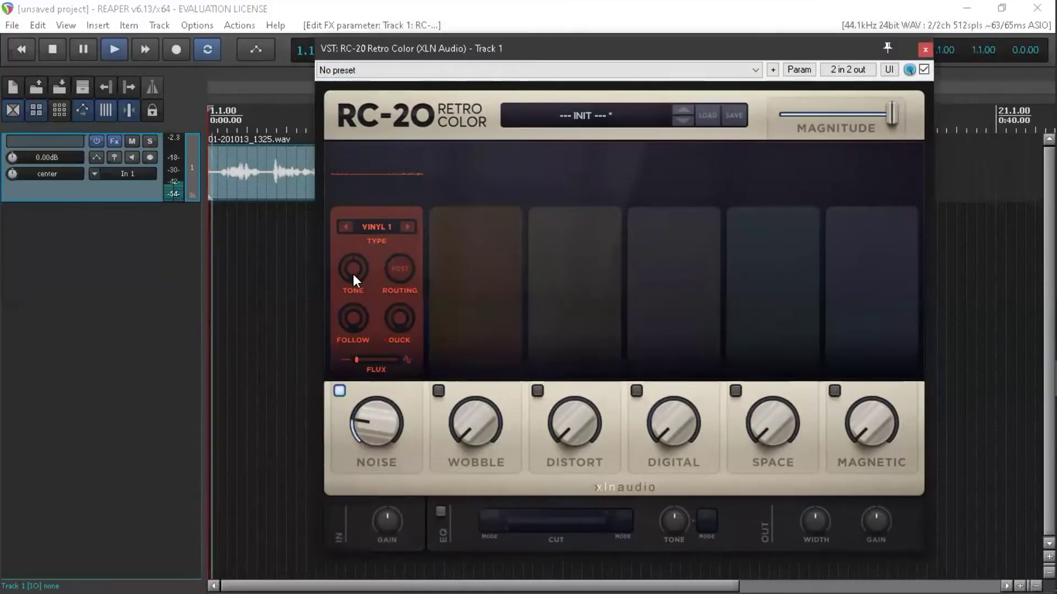
scroll(353, 275, up, 4)
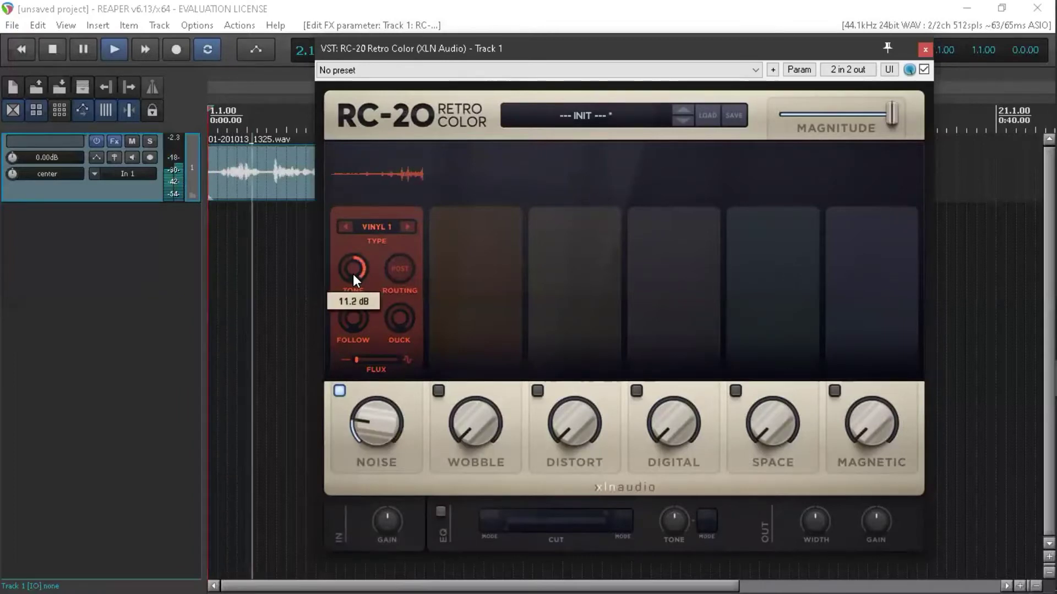
scroll(353, 274, down, 8)
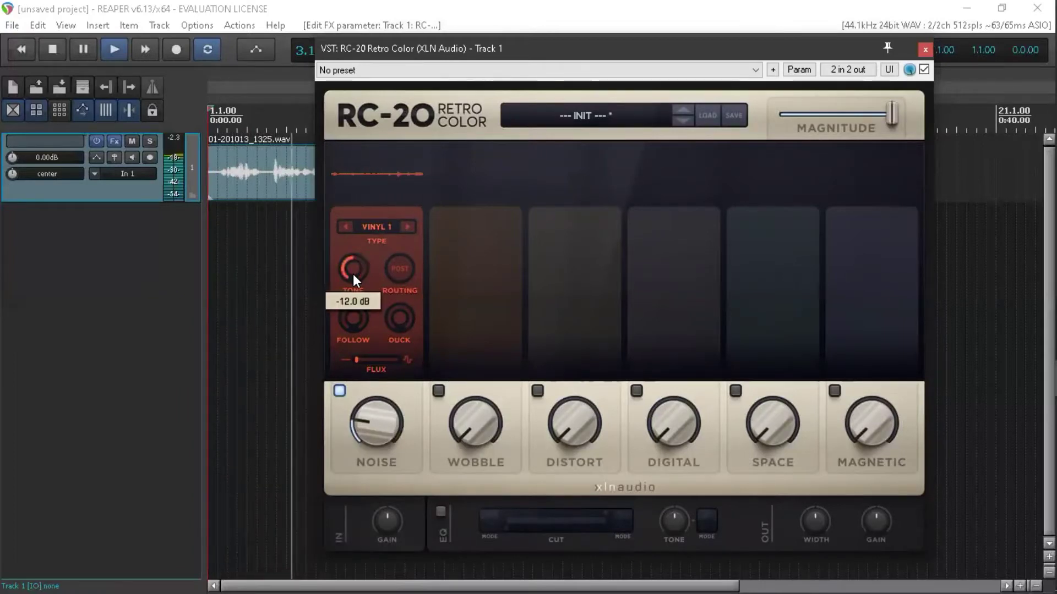
scroll(353, 274, up, 2)
scroll(353, 274, up, 10)
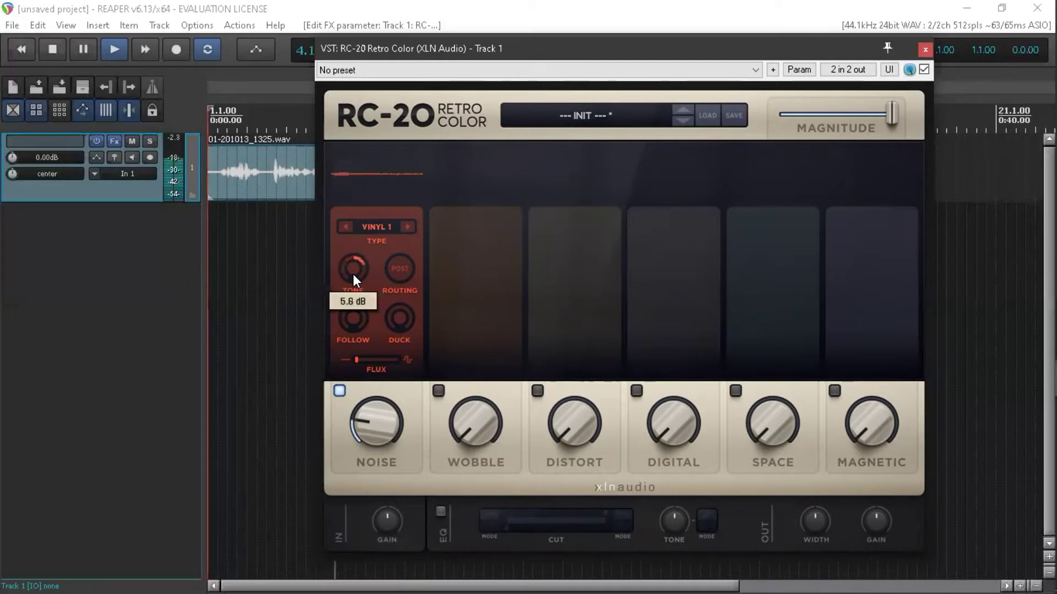
scroll(353, 274, down, 12)
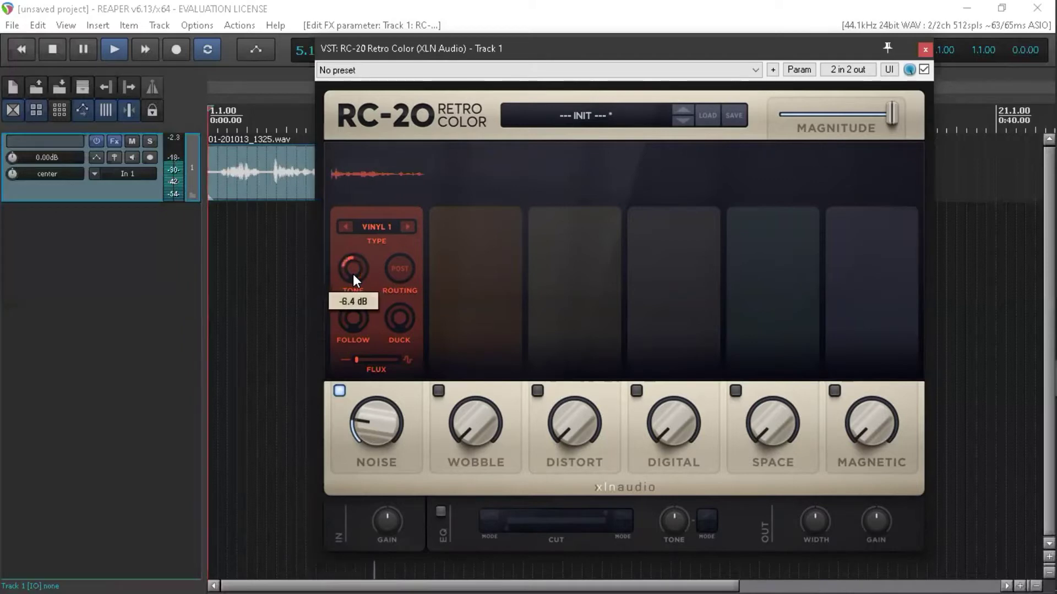
Step: Raise the Noise amount to 33% and return the Noise module's Tone to its centre position
scroll(382, 431, up, 3)
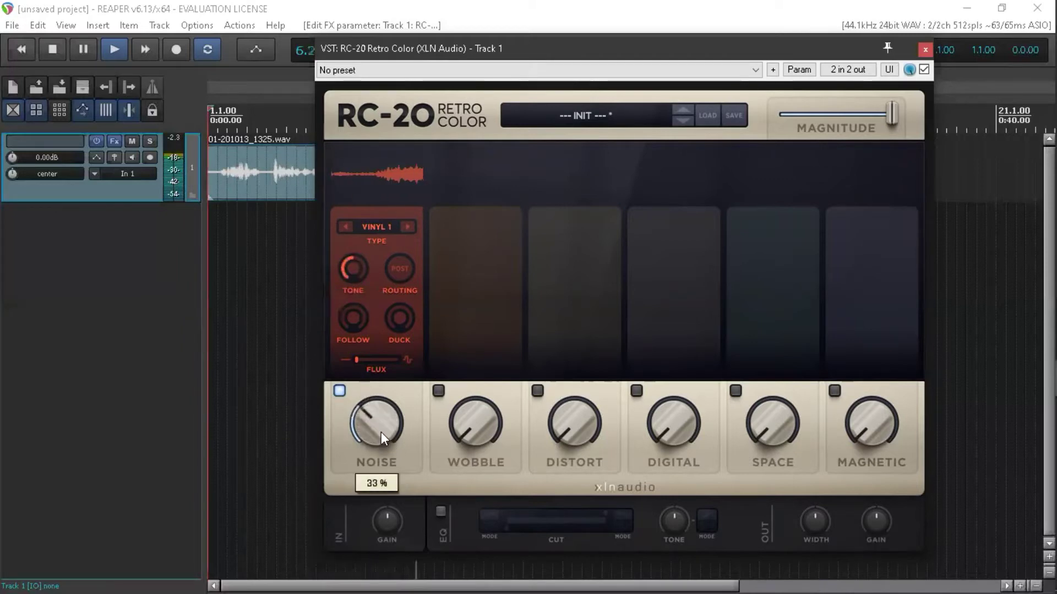
scroll(355, 275, up, 2)
scroll(356, 274, up, 4)
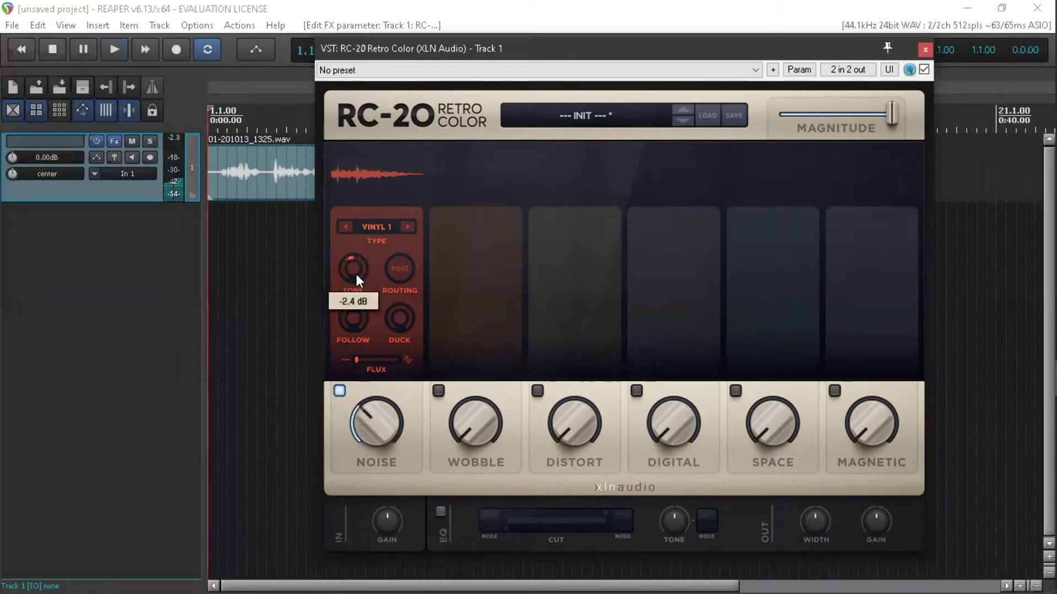
scroll(351, 268, up, 2)
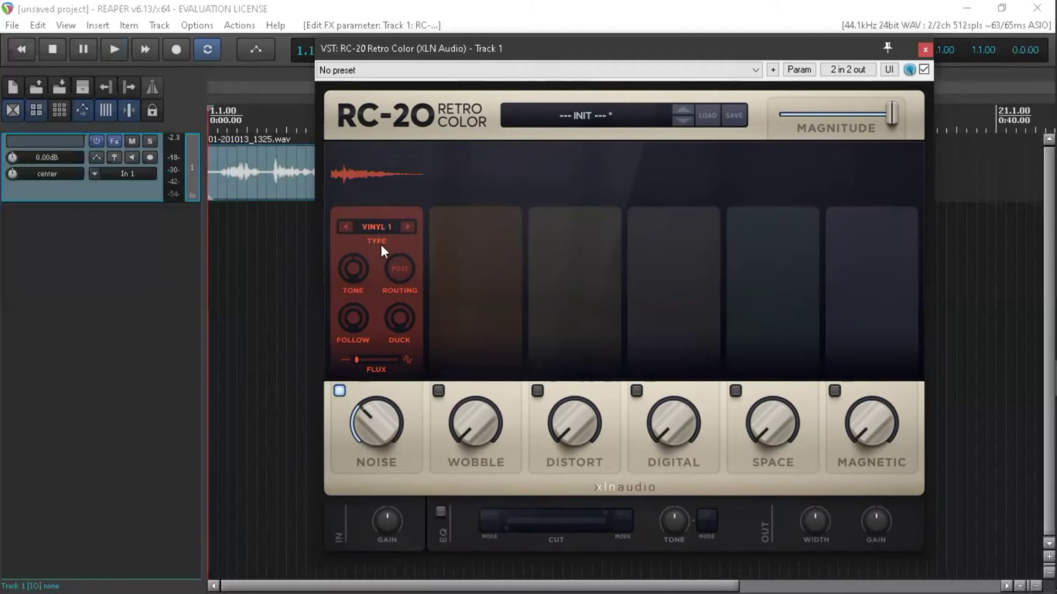
click(408, 269)
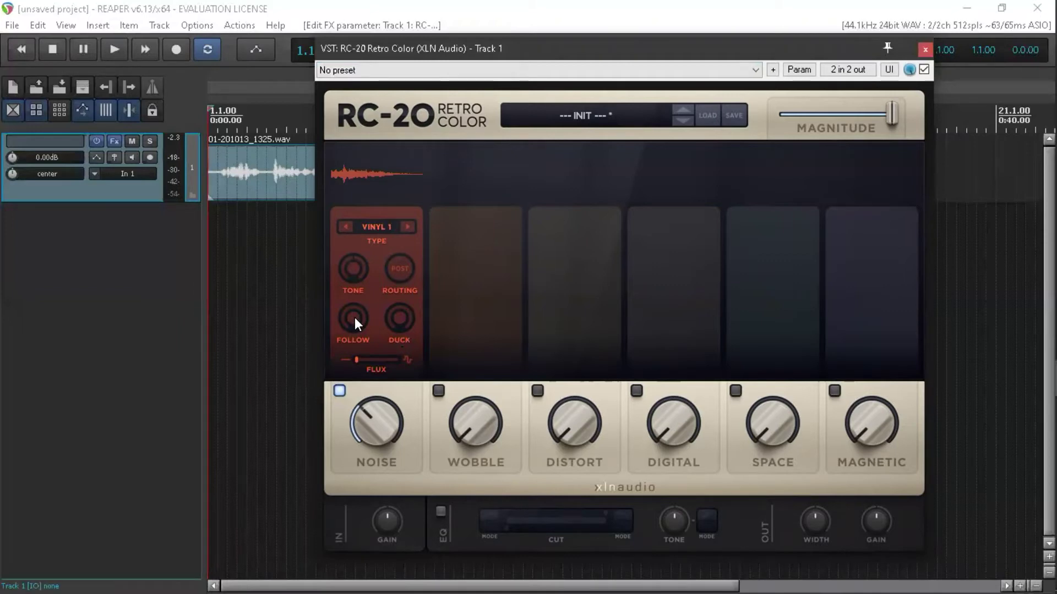
Step: Play the clip while raising the Noise module's Follow to 100%, and stop playback
key(space)
scroll(354, 318, up, 5)
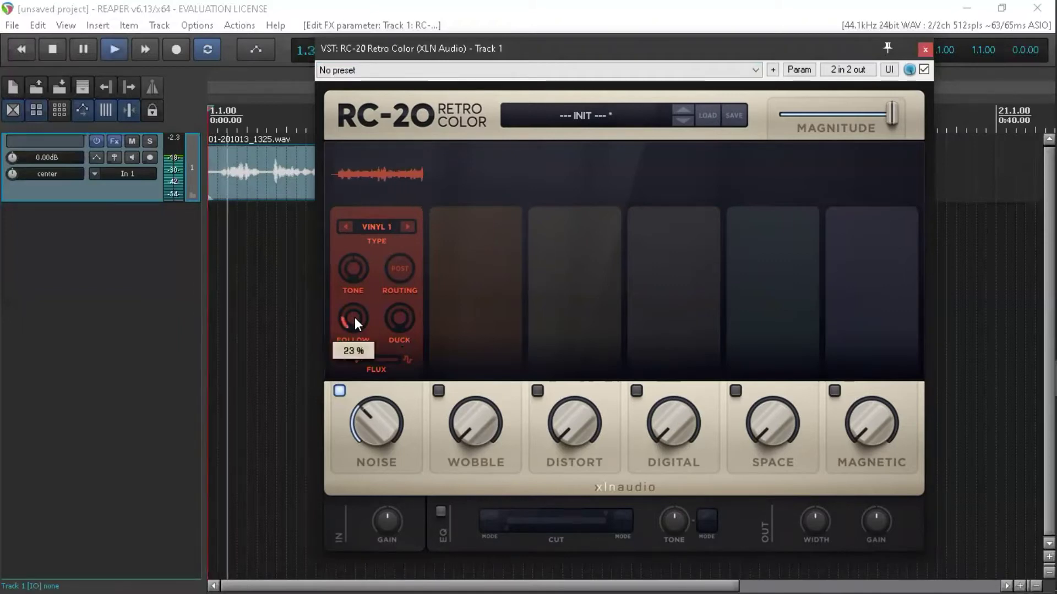
scroll(354, 317, up, 8)
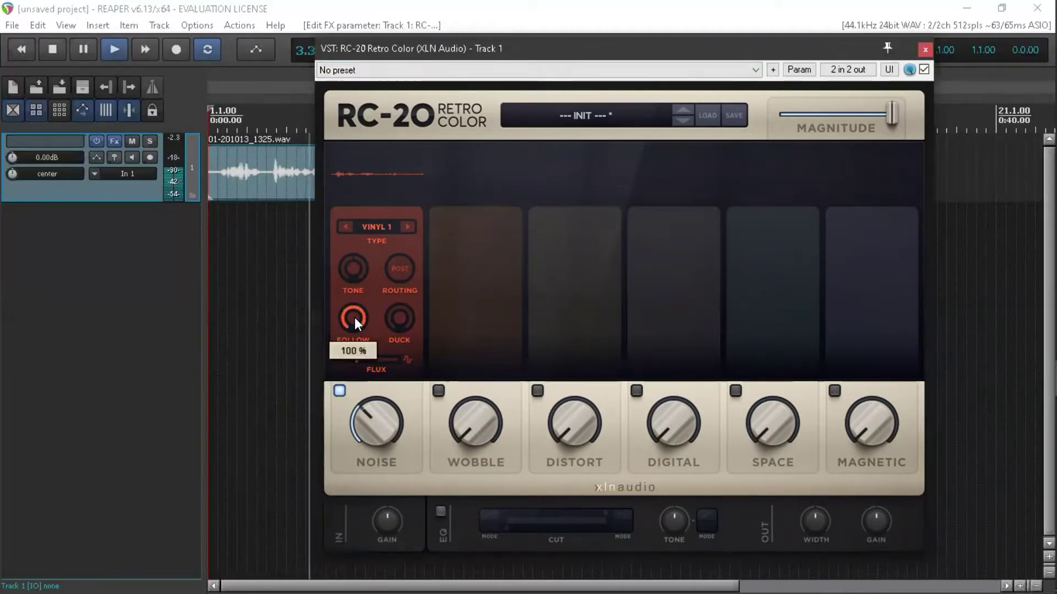
key(space)
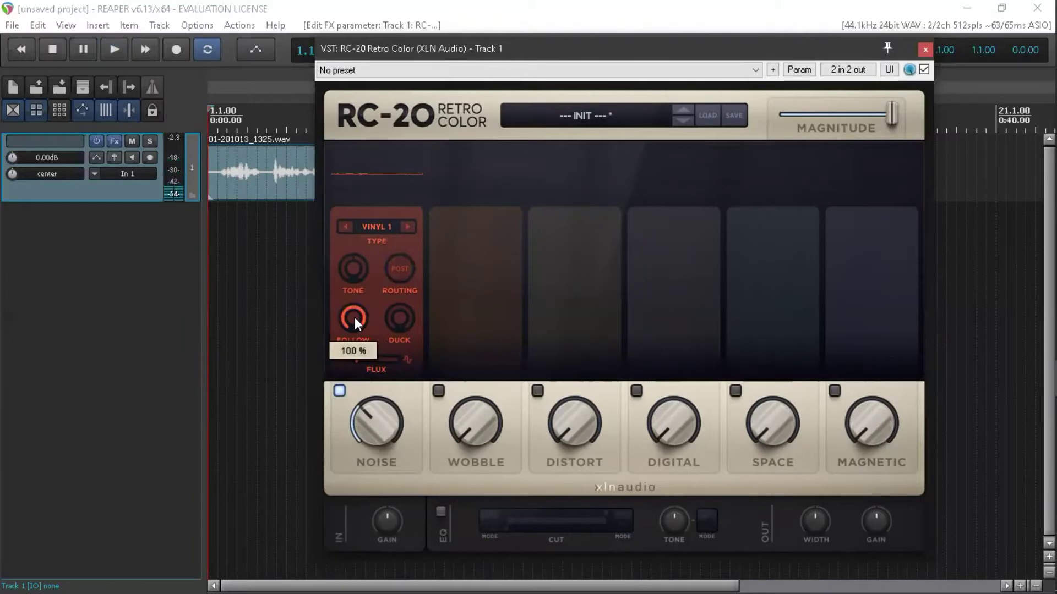
Step: Try Follow at 50%, play the clip with it at 100%, and lower it to 0% with playback stopped
scroll(355, 317, down, 3)
scroll(354, 317, down, 8)
scroll(353, 320, up, 3)
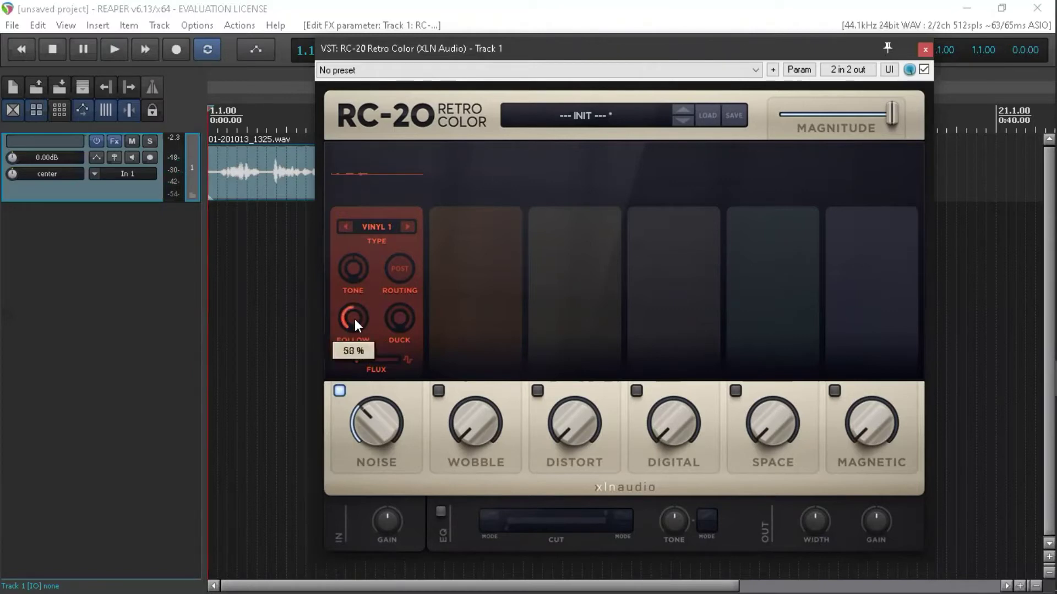
scroll(353, 318, up, 4)
key(space)
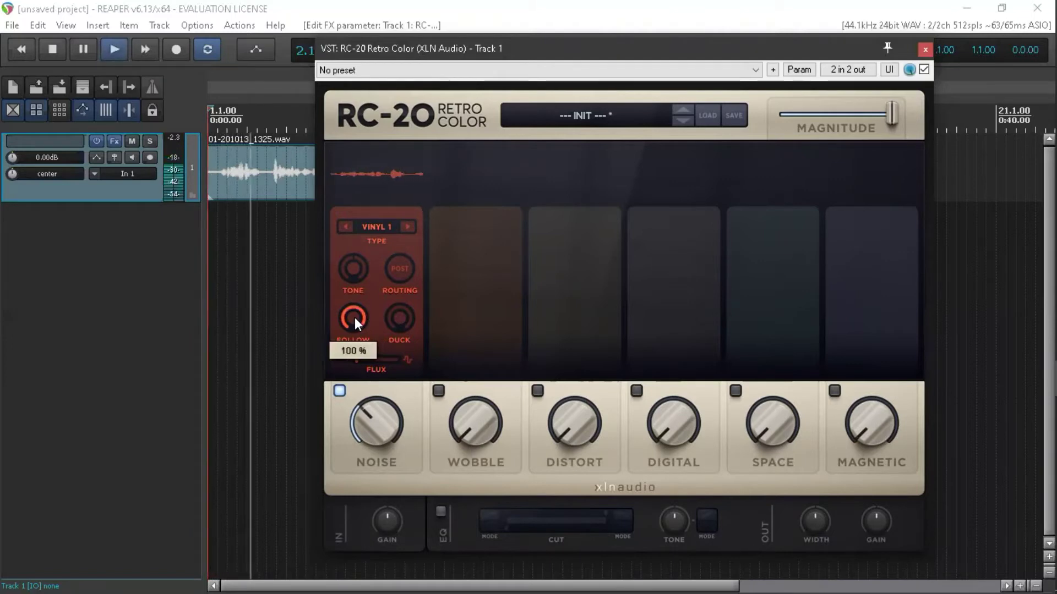
scroll(354, 318, down, 3)
scroll(354, 318, down, 10)
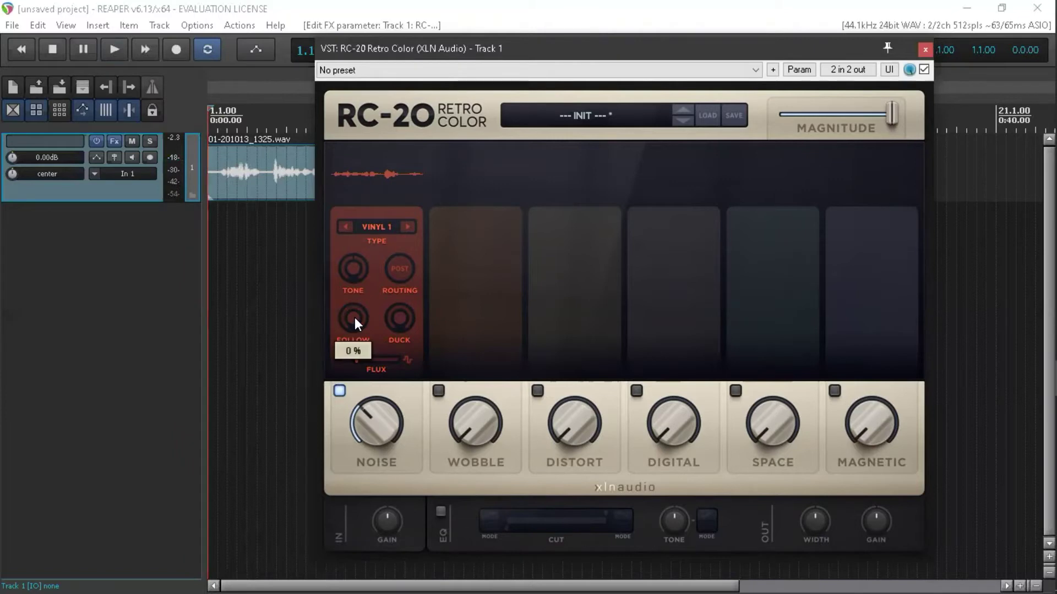
Step: Audition the clip with Follow at about 53%, stop playback, and reset Follow to its minimum
scroll(354, 317, up, 3)
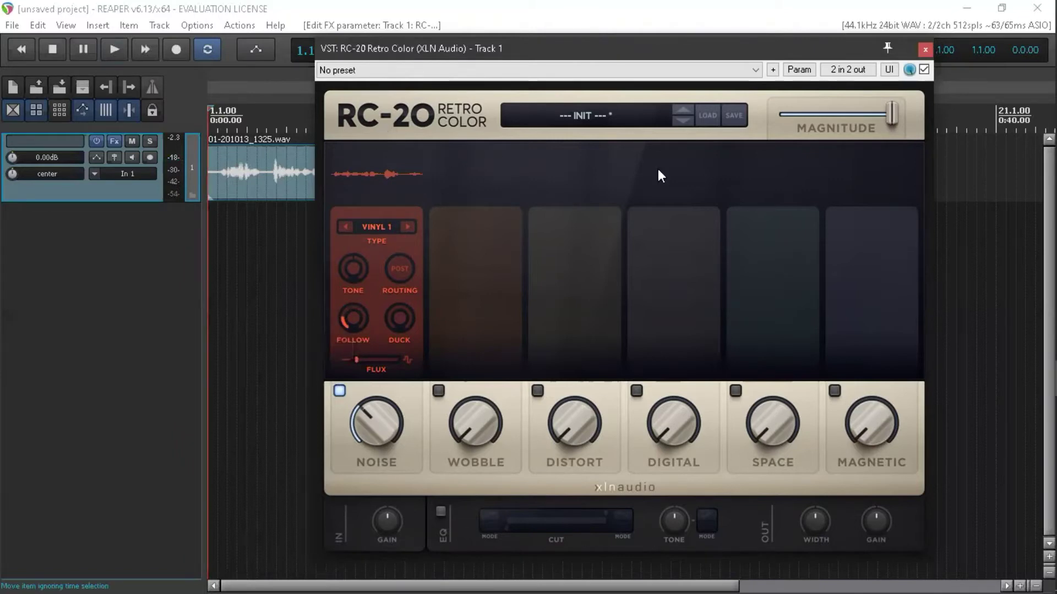
scroll(353, 323, up, 5)
key(space)
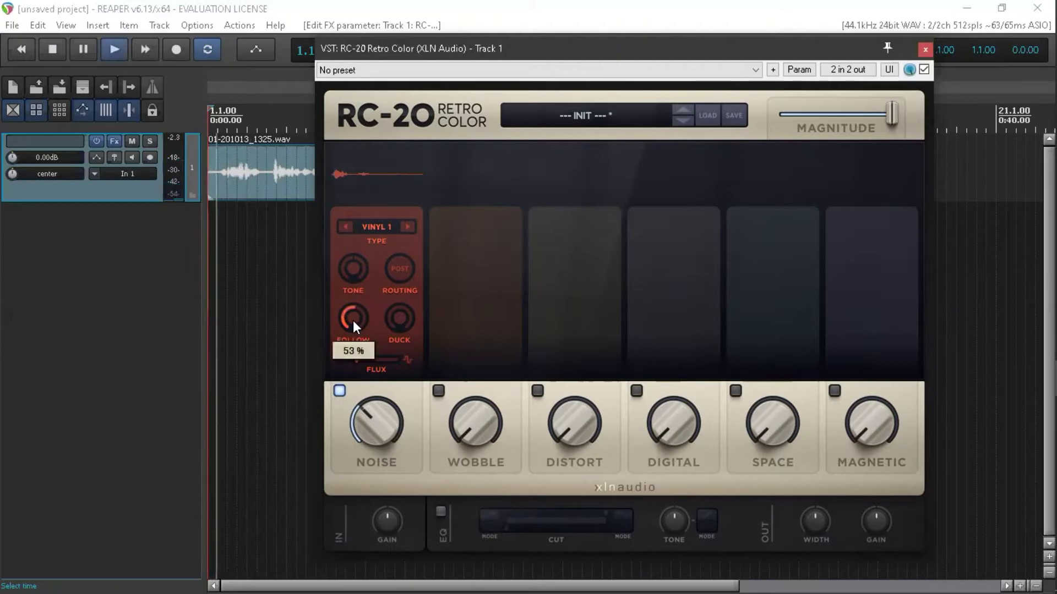
key(space)
scroll(353, 319, down, 8)
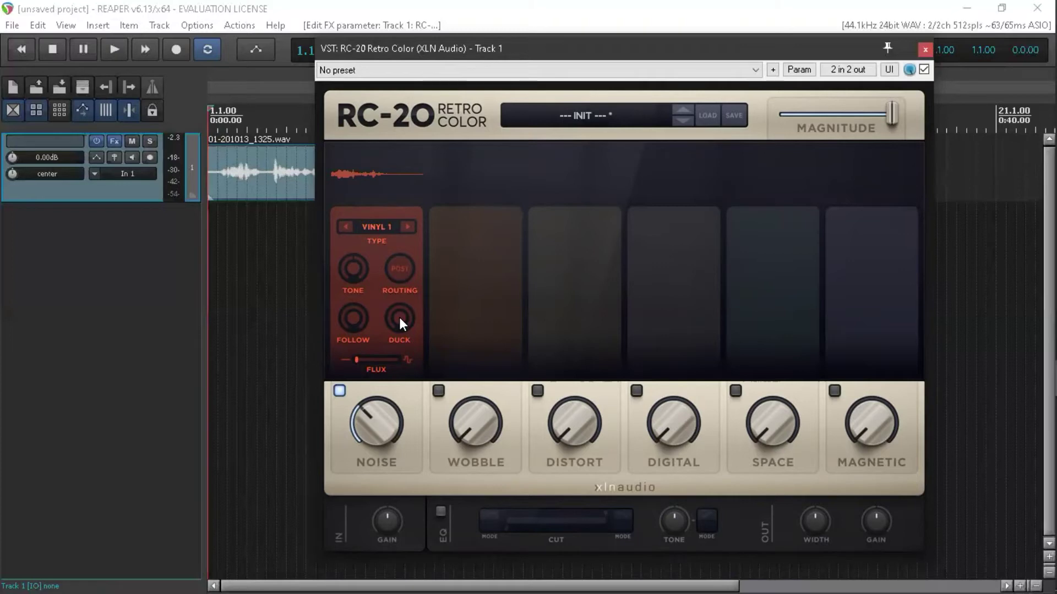
Step: Raise the Noise module's Duck to 100% during playback, stop, and bring Duck back to its minimum
scroll(399, 317, up, 7)
key(space)
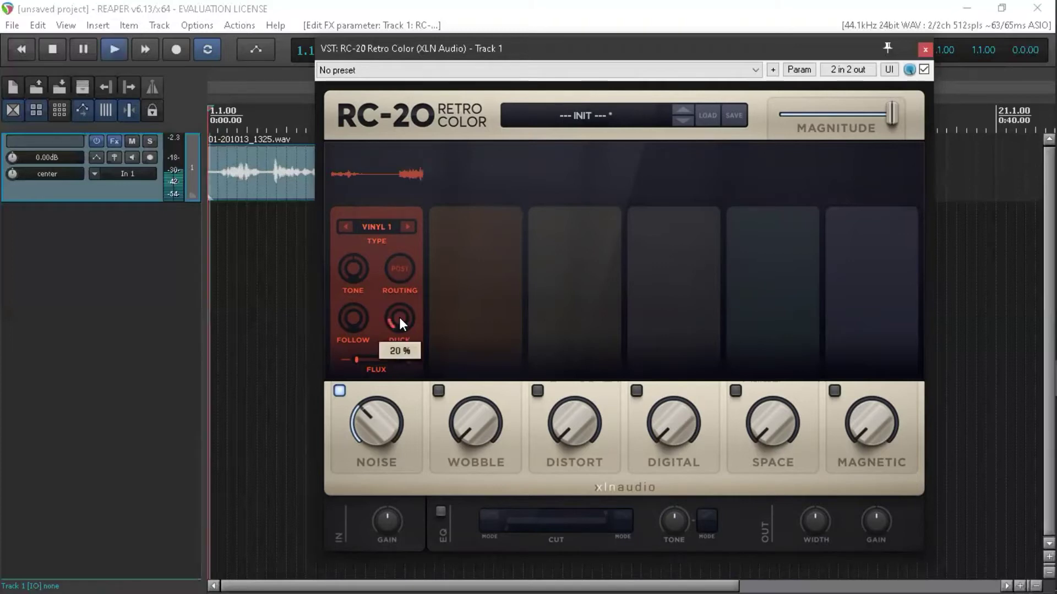
scroll(399, 317, up, 8)
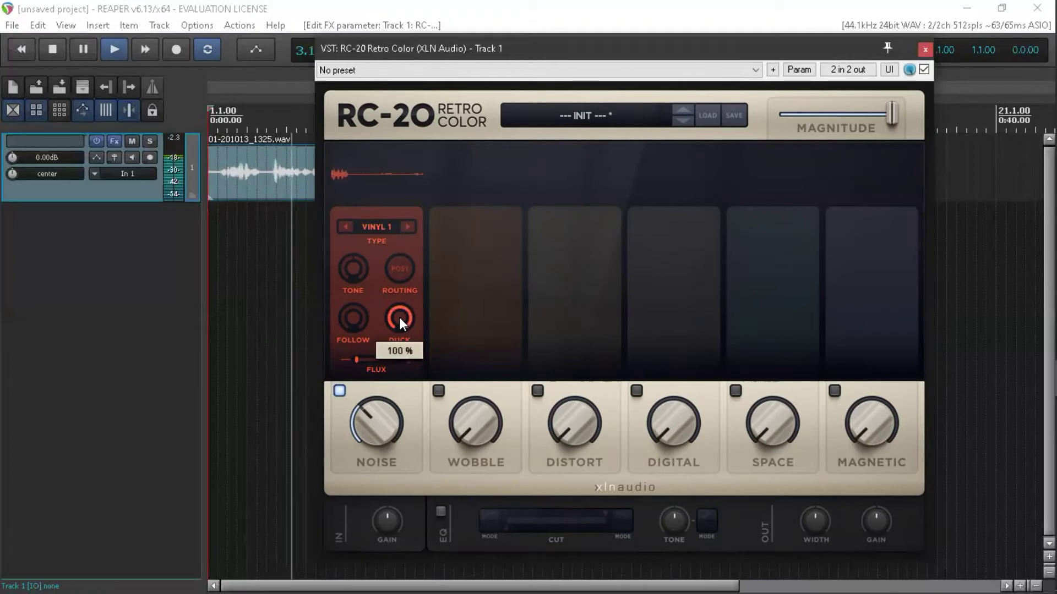
key(space)
scroll(399, 317, down, 15)
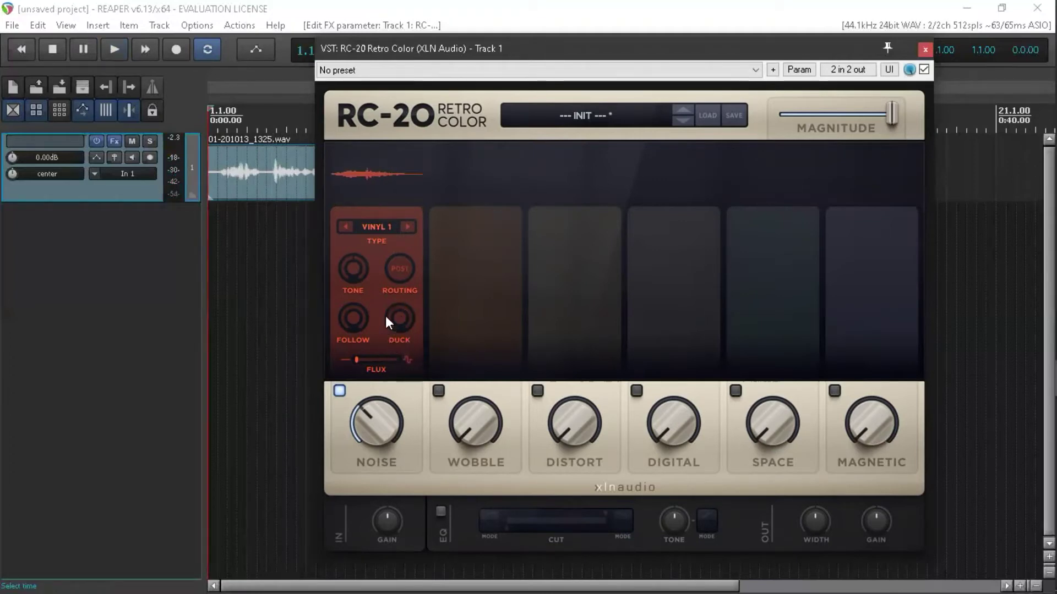
Step: Set the Noise amount to its minimum and the Noise module's Flux to maximum, and start playback
scroll(364, 413, down, 5)
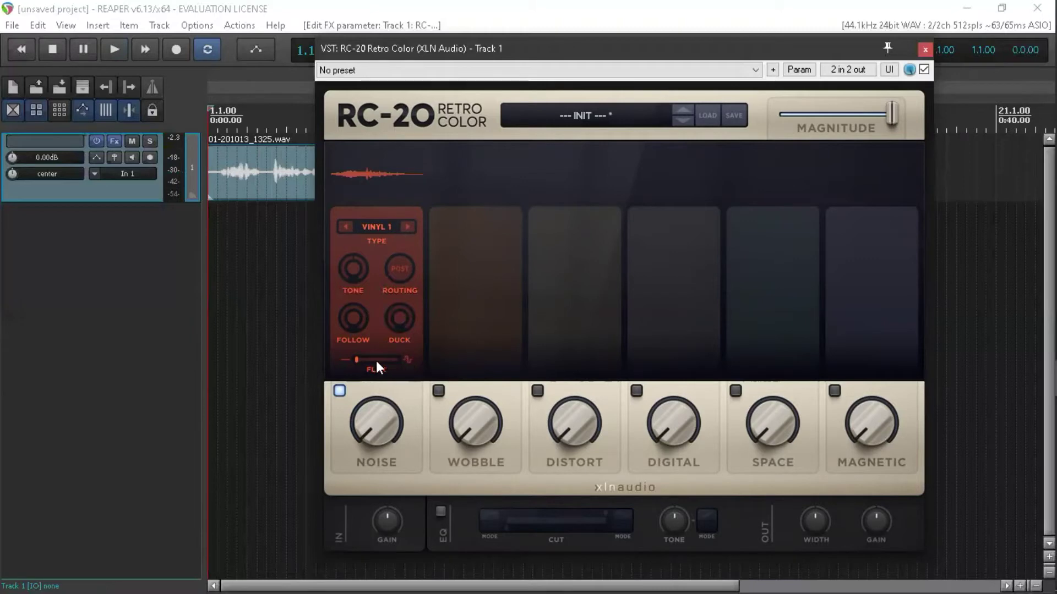
drag(356, 358, 401, 360)
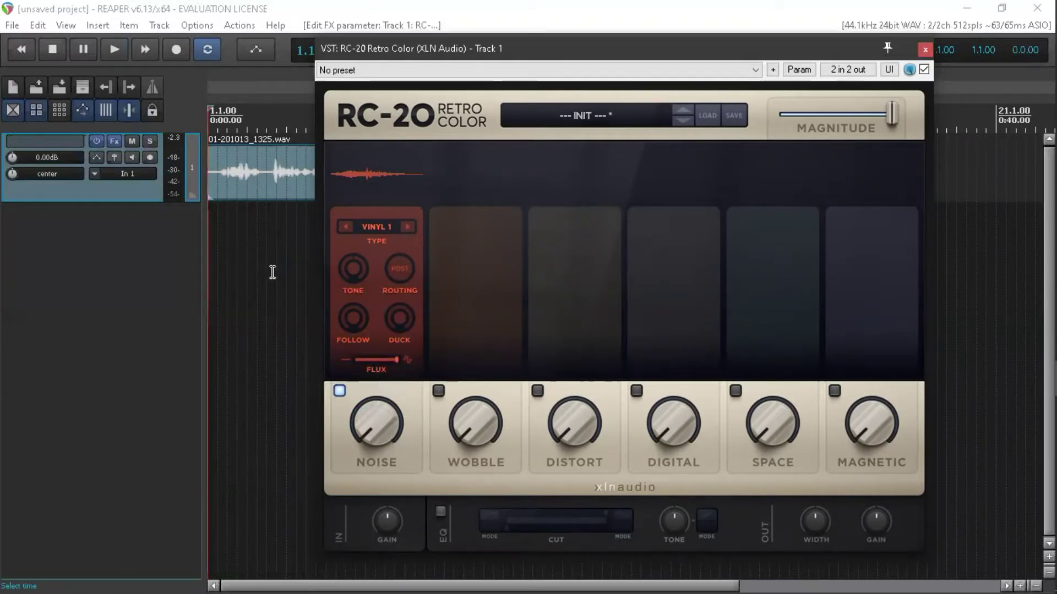
key(space)
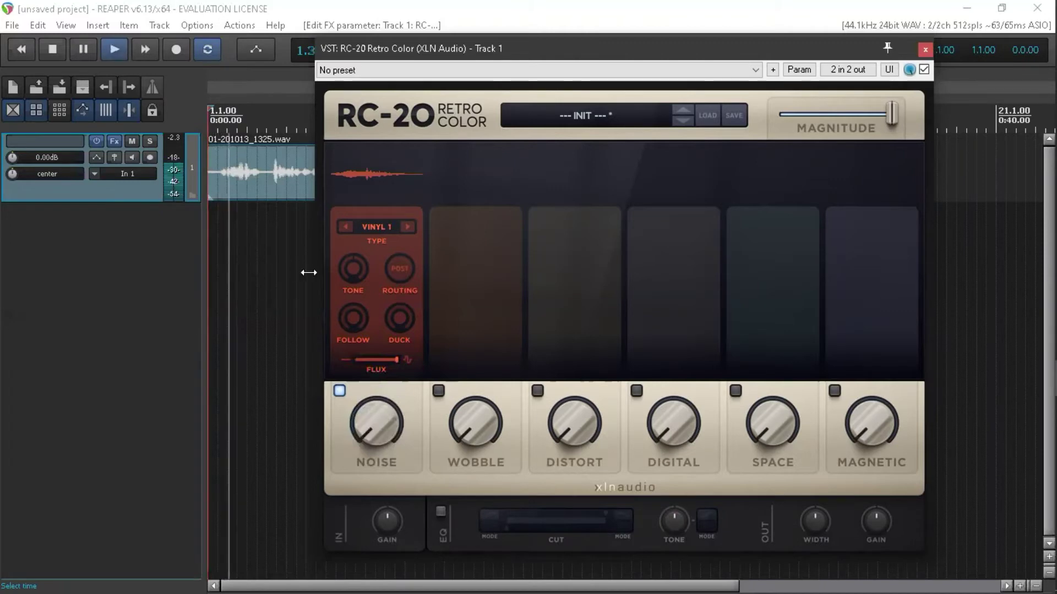
mouse_move(397, 357)
mouse_down()
mouse_move(354, 357)
mouse_move(409, 359)
mouse_up()
Step: Raise the Noise amount past 10% during playback with Flux at maximum, and set Flux back to 0%
scroll(374, 426, up, 1)
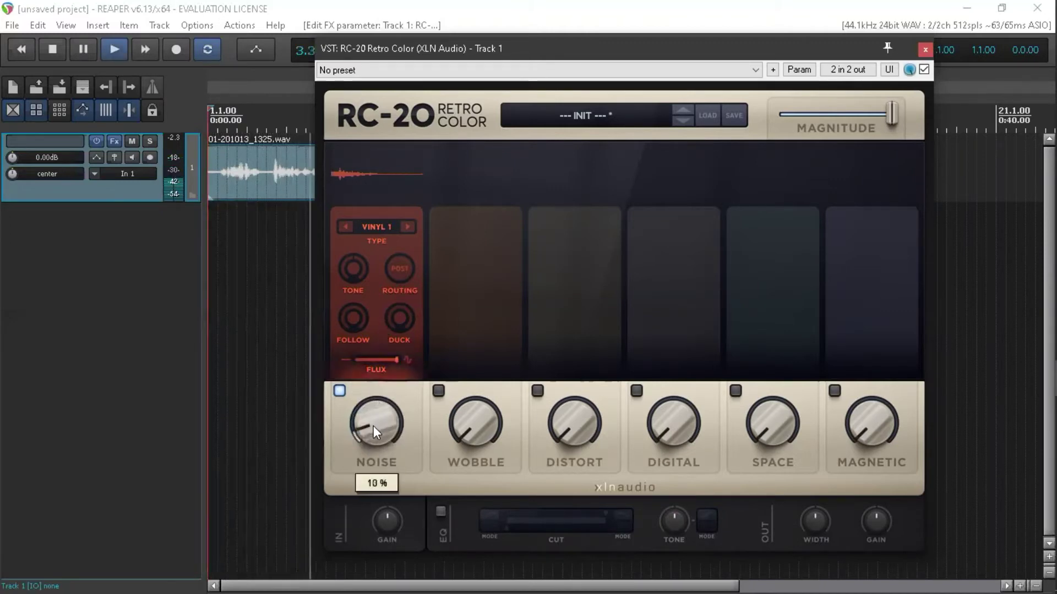
scroll(373, 426, up, 1)
drag(393, 359, 406, 360)
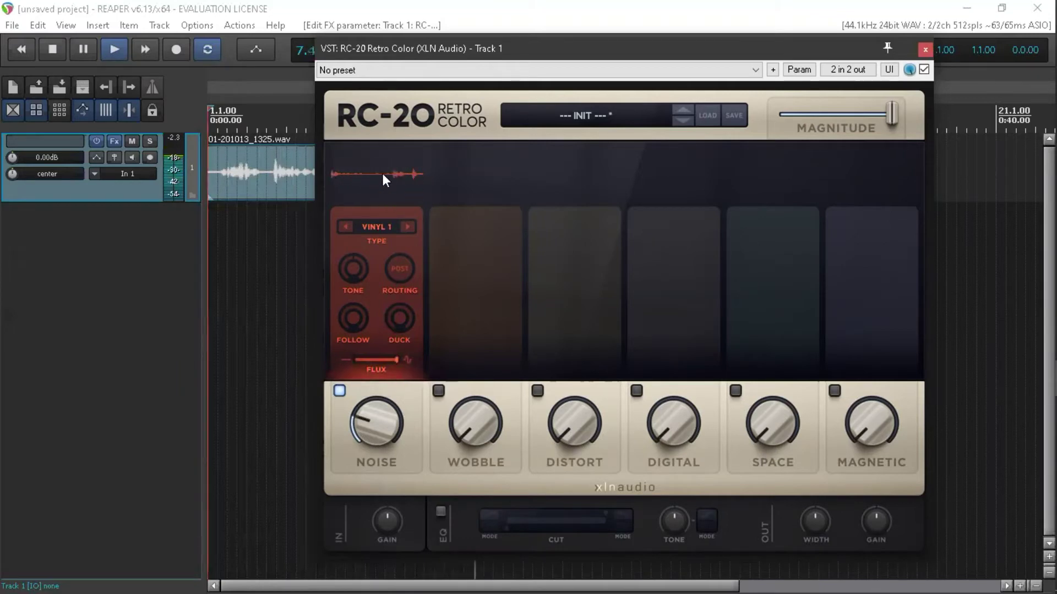
drag(396, 360, 259, 366)
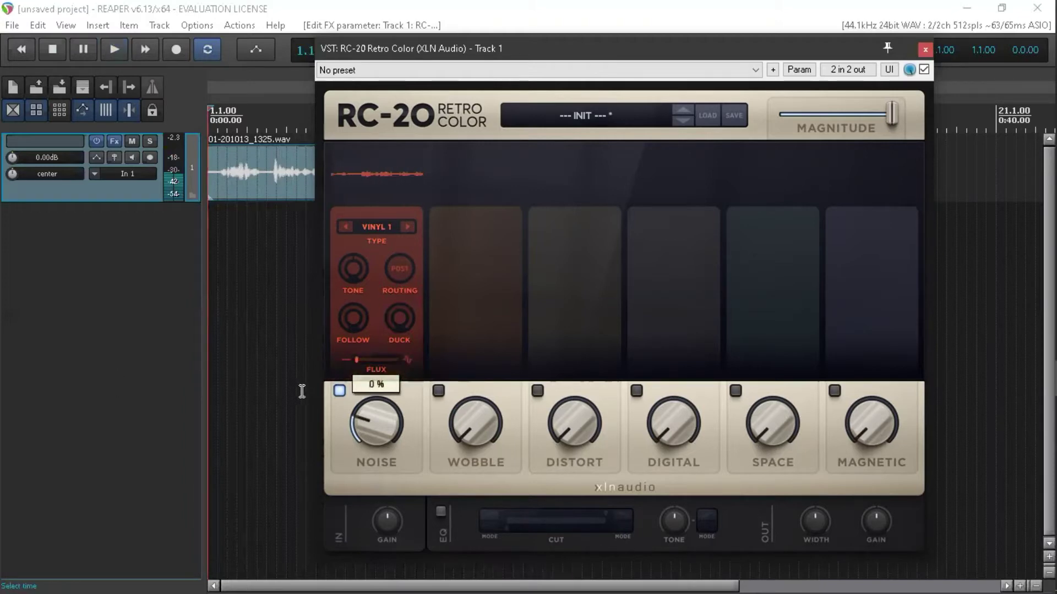
Step: Toggle the Noise module, leave it switched off, and turn on the Wobble module
click(341, 391)
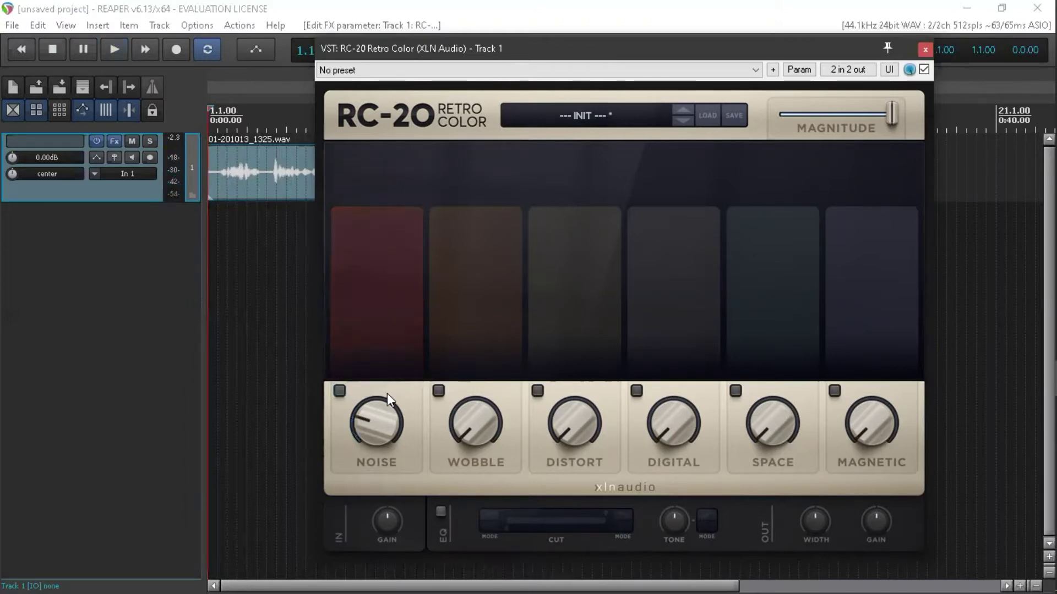
click(343, 390)
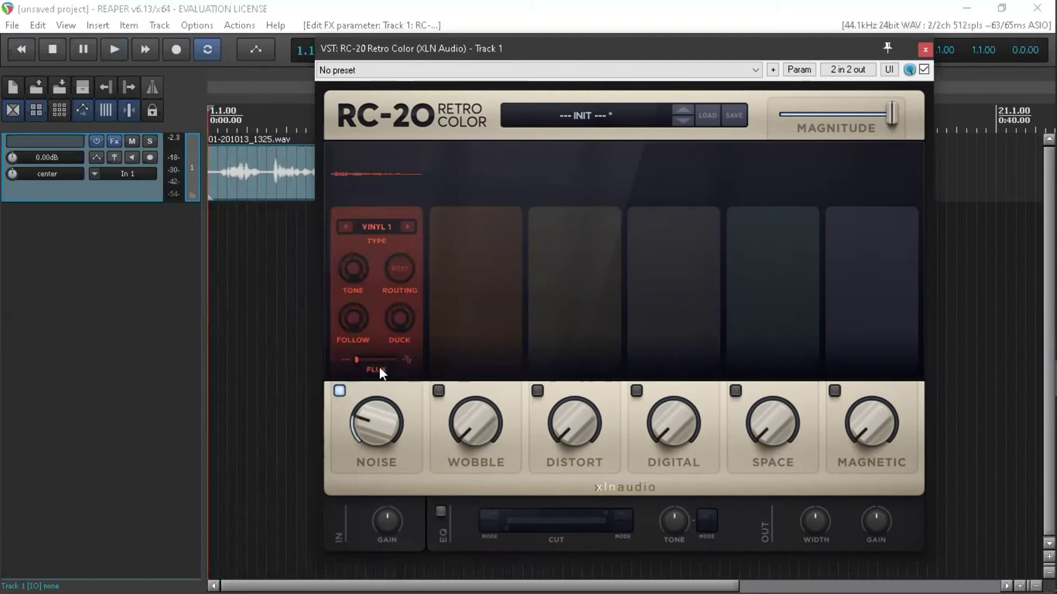
click(345, 391)
click(439, 392)
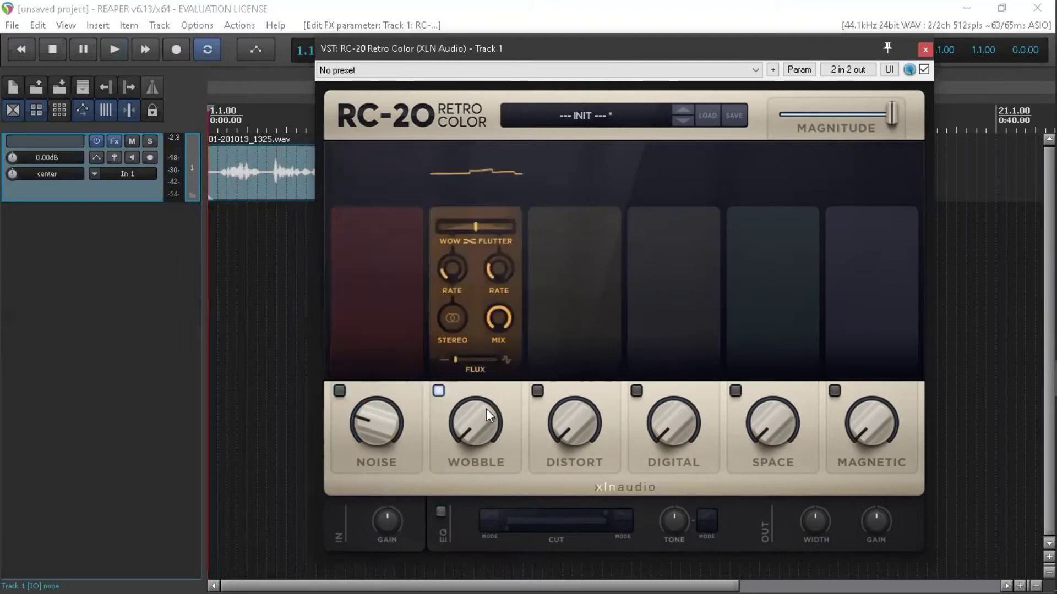
Step: Play the clip with Wobble at its minimum, raise the Wobble amount to 60% during playback, and stop
key(space)
key(space)
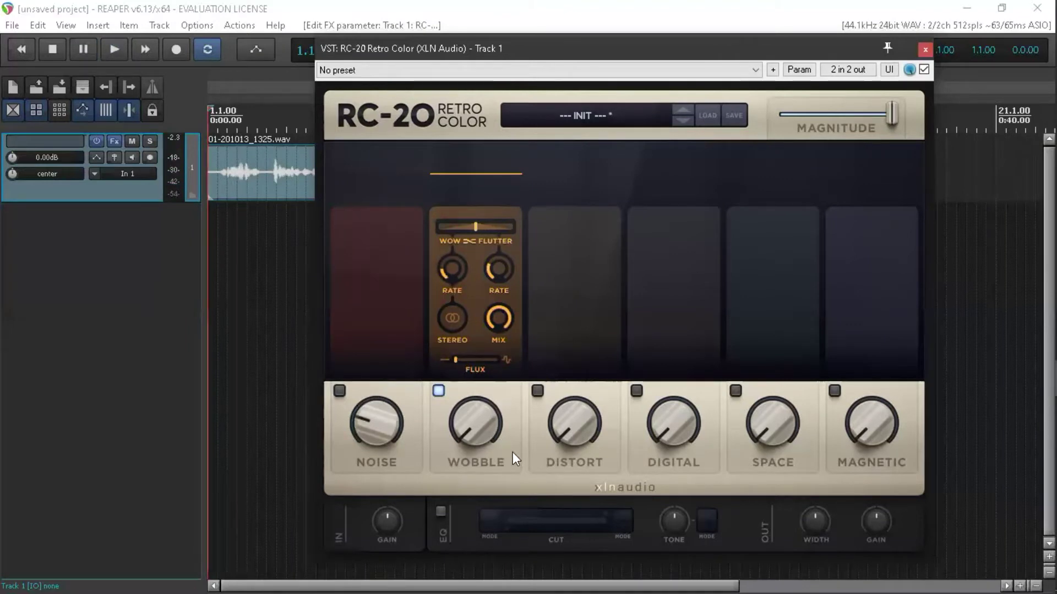
key(space)
scroll(476, 437, up, 4)
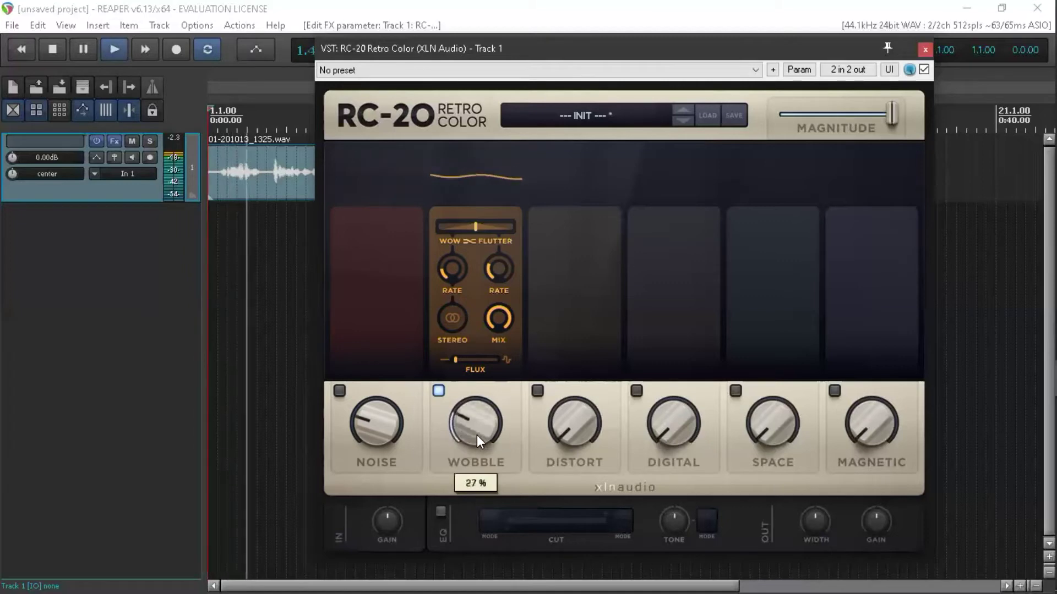
mouse_move(450, 271)
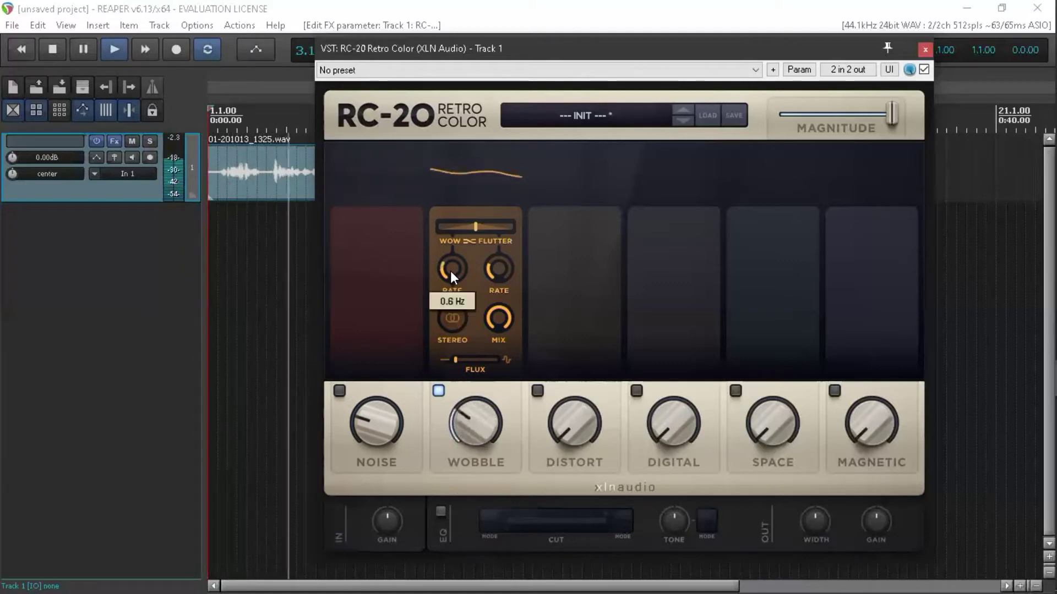
scroll(465, 429, up, 5)
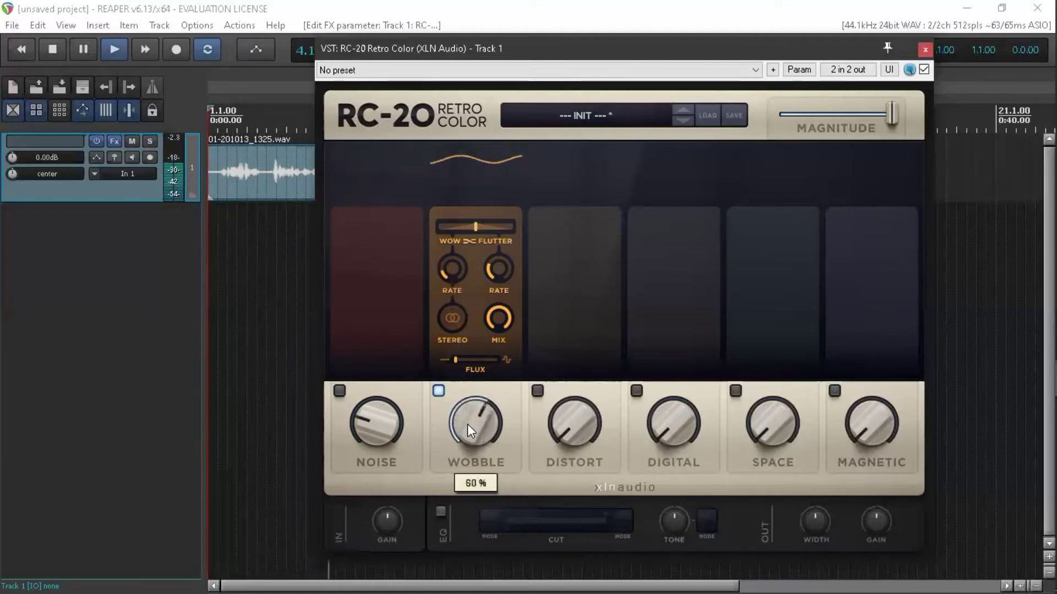
key(space)
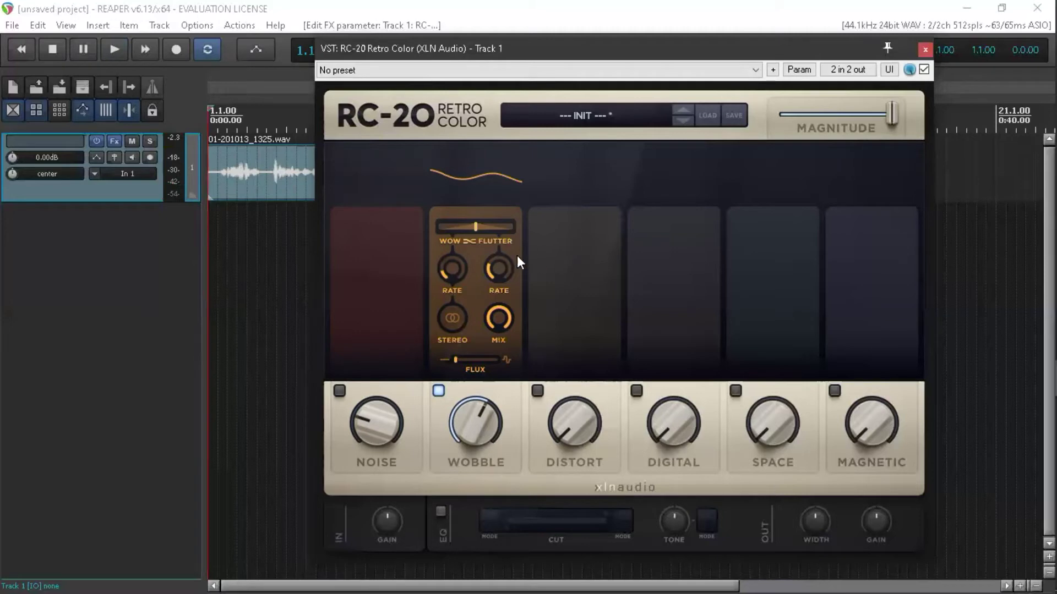
Step: Raise the Wobble module's Wow Rate to 4.0 Hz and audition the clip with short playbacks
drag(447, 266, 448, 264)
scroll(447, 264, up, 3)
key(space)
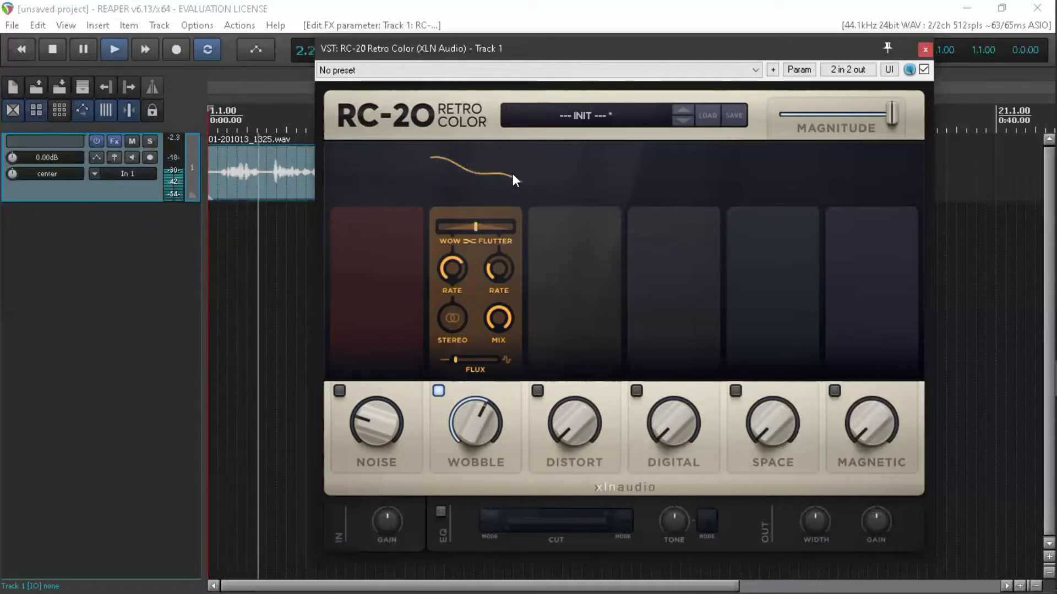
key(space)
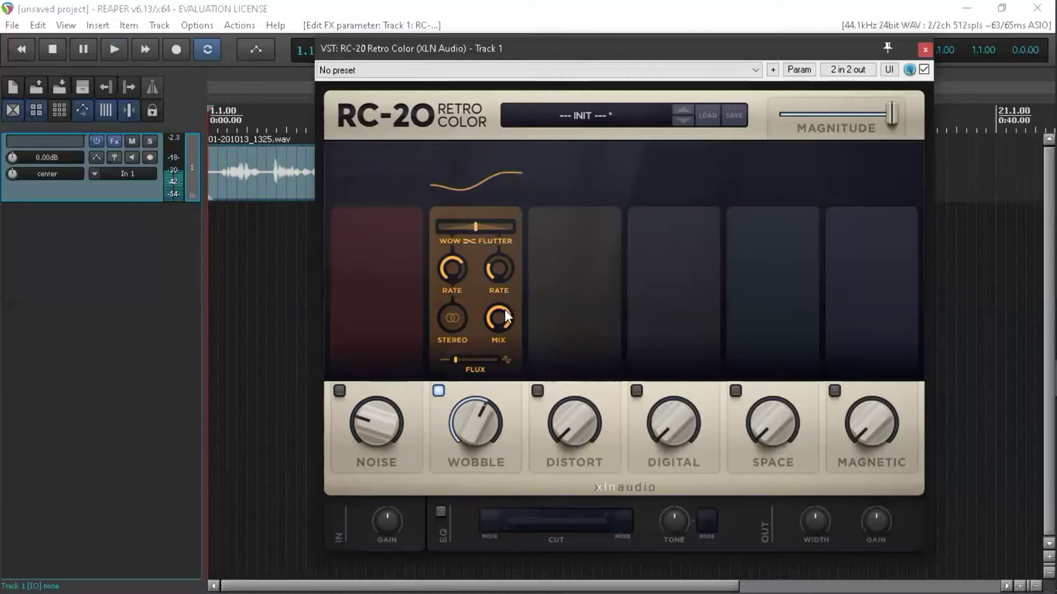
mouse_move(454, 270)
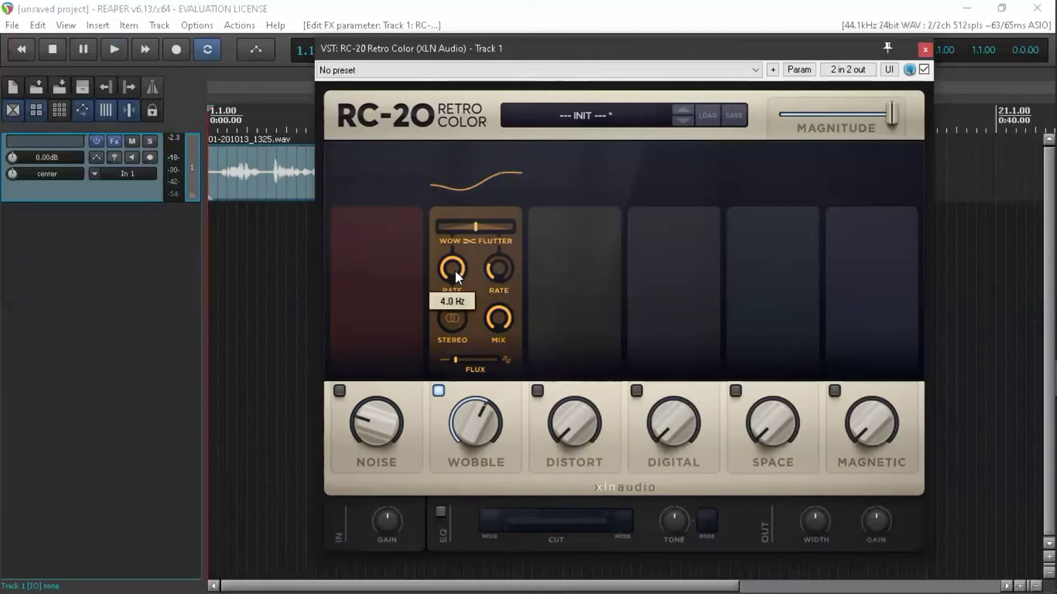
key(space)
key(space)
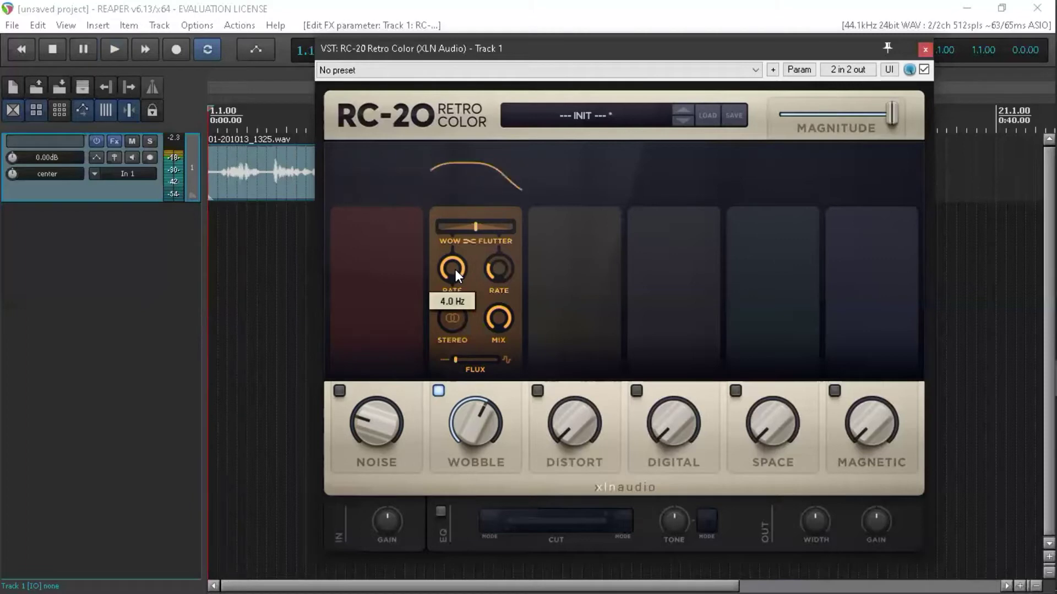
Step: Lower the Wow Rate to 0.3 Hz, play the clip while reducing it to 0.1 Hz, and stop
scroll(455, 269, down, 6)
key(space)
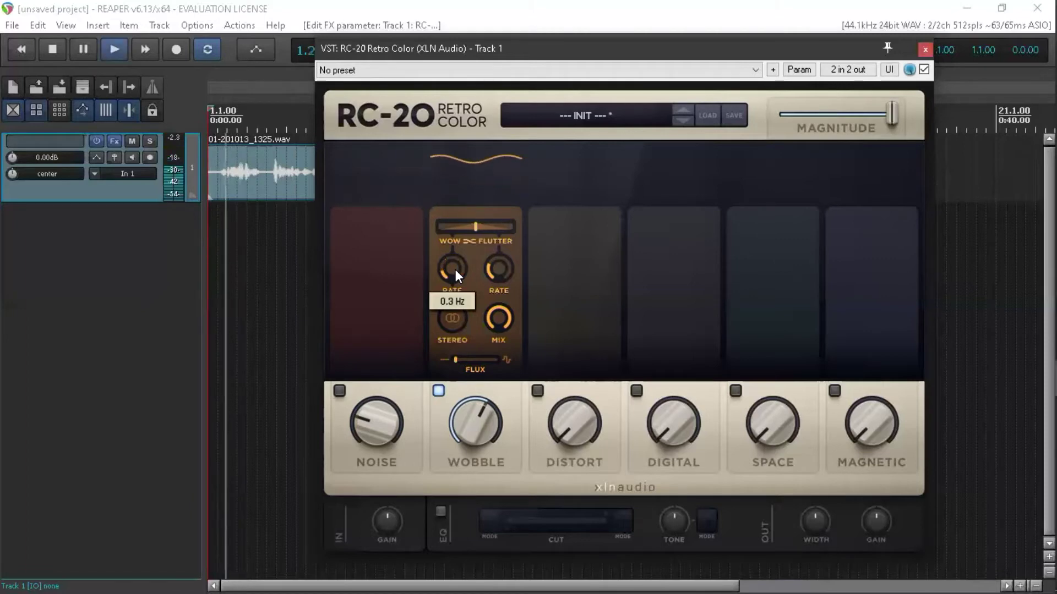
scroll(455, 270, down, 2)
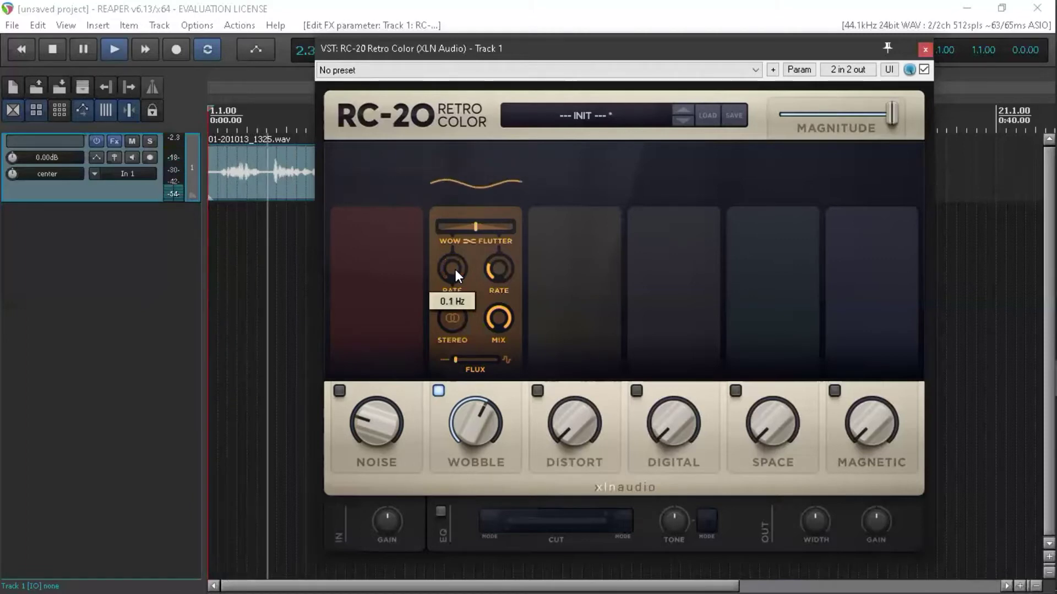
key(space)
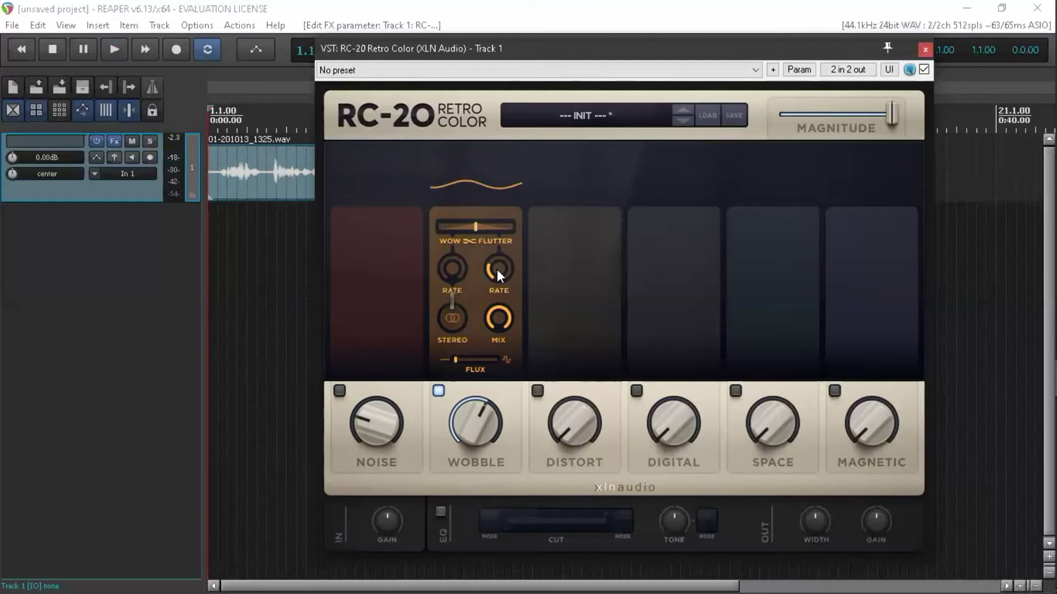
Step: Set the Wow Rate to 0.7 Hz and raise the Flutter Rate to 20.0 Hz, varying both during playback, and stop
scroll(455, 264, up, 4)
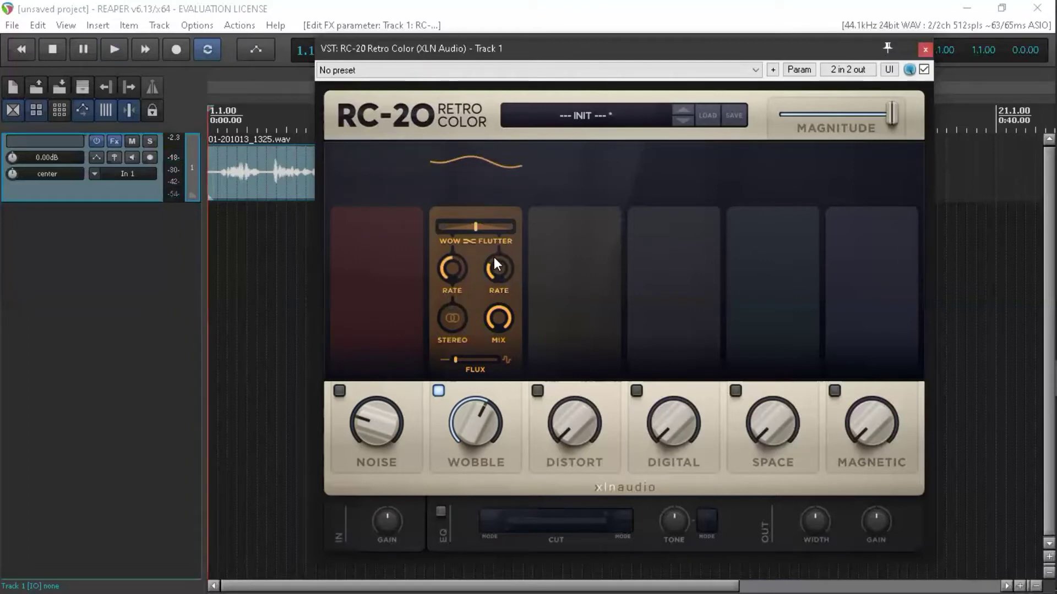
mouse_move(493, 268)
key(space)
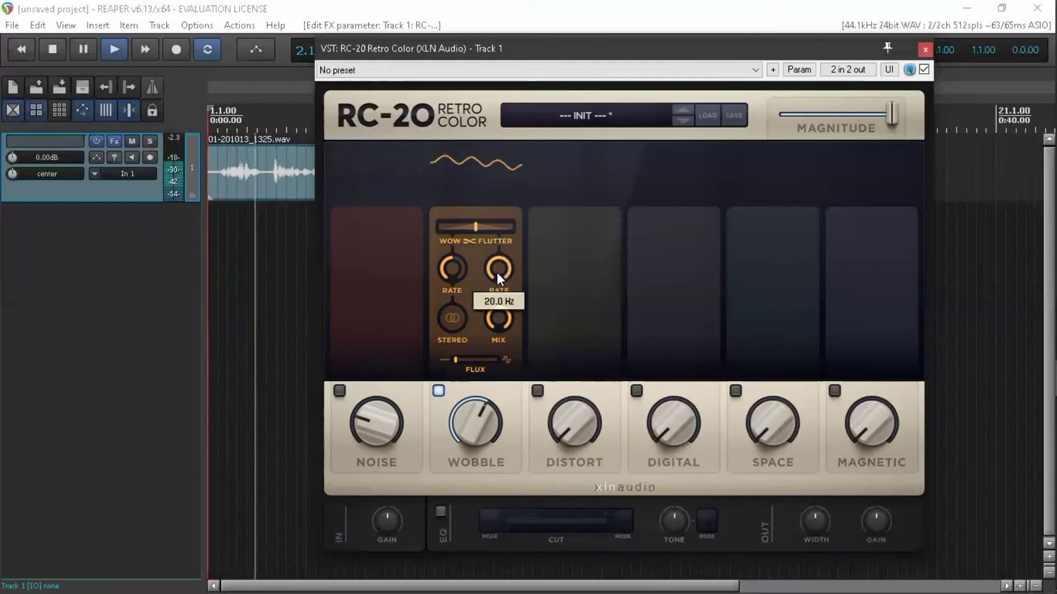
scroll(497, 273, up, 5)
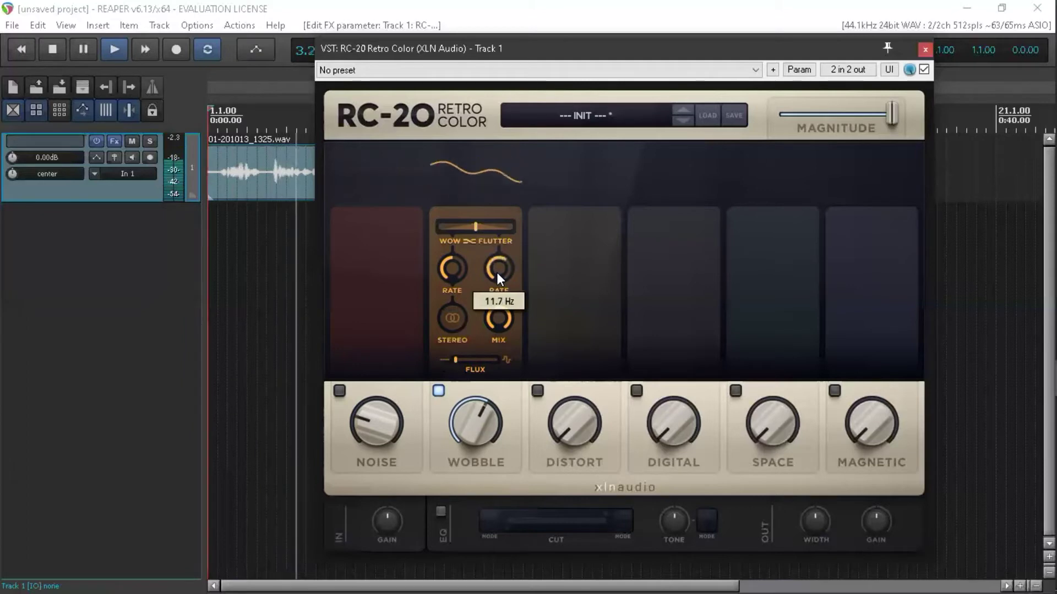
scroll(497, 273, up, 3)
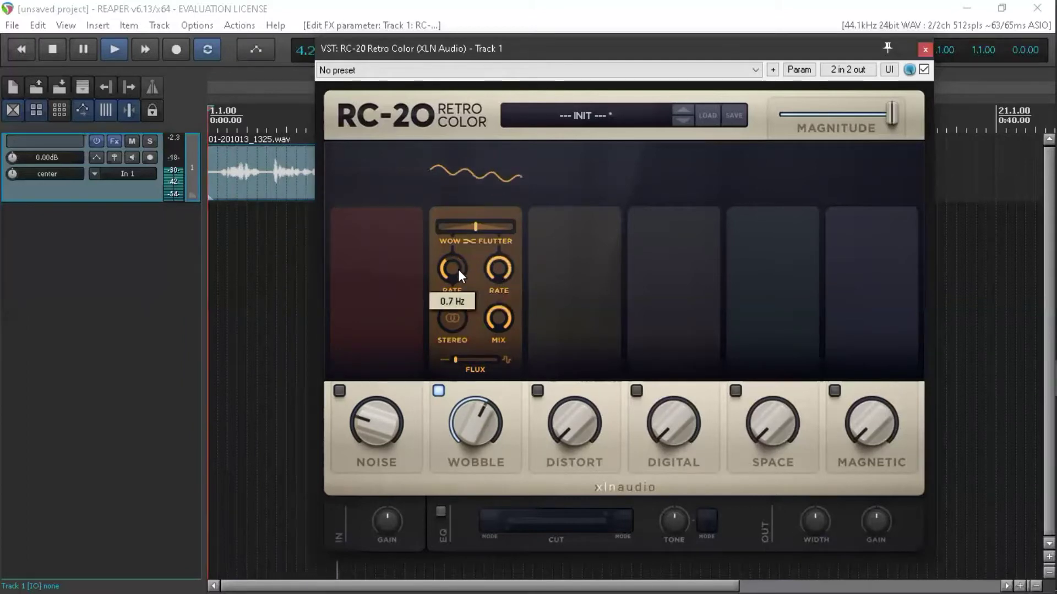
scroll(507, 266, down, 3)
scroll(506, 266, up, 3)
key(space)
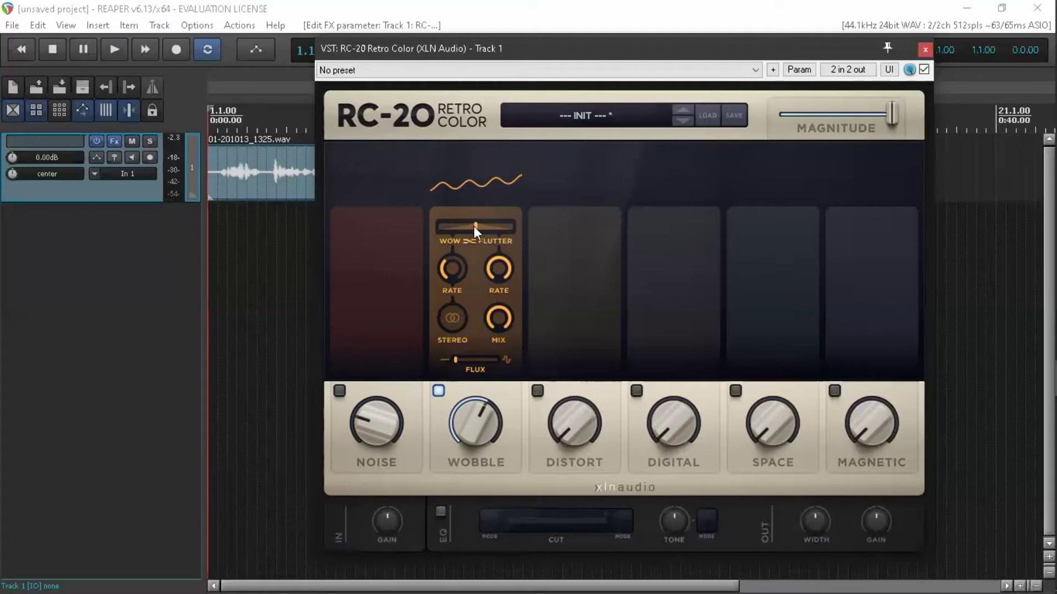
Step: Shift the Wow/Flutter balance fully to Wow, raise the Wow Rate to 3.6 Hz, and start playback
drag(475, 227, 437, 231)
mouse_move(448, 271)
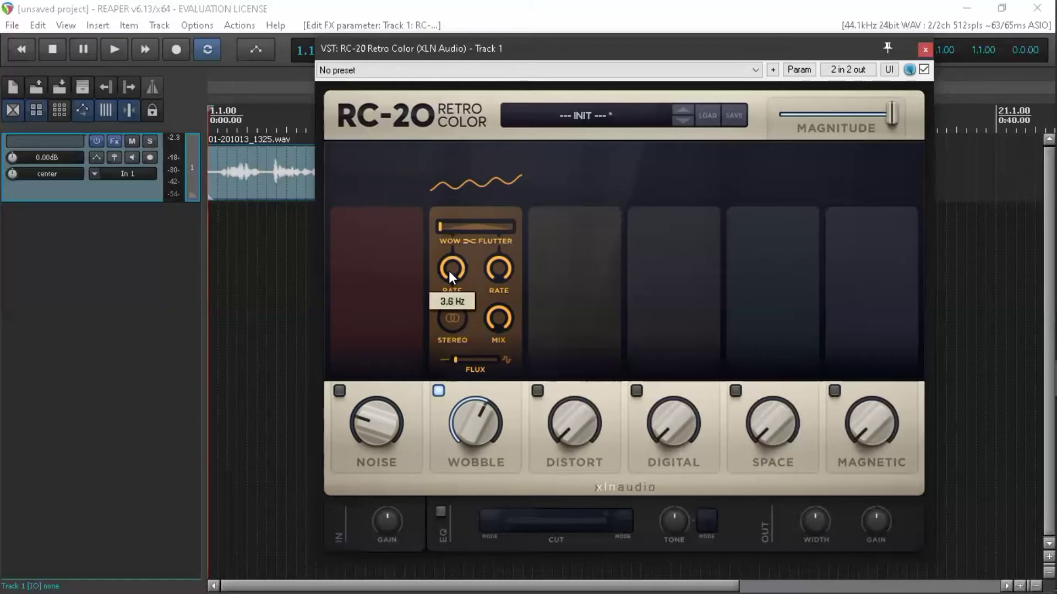
drag(448, 271, 456, 299)
key(space)
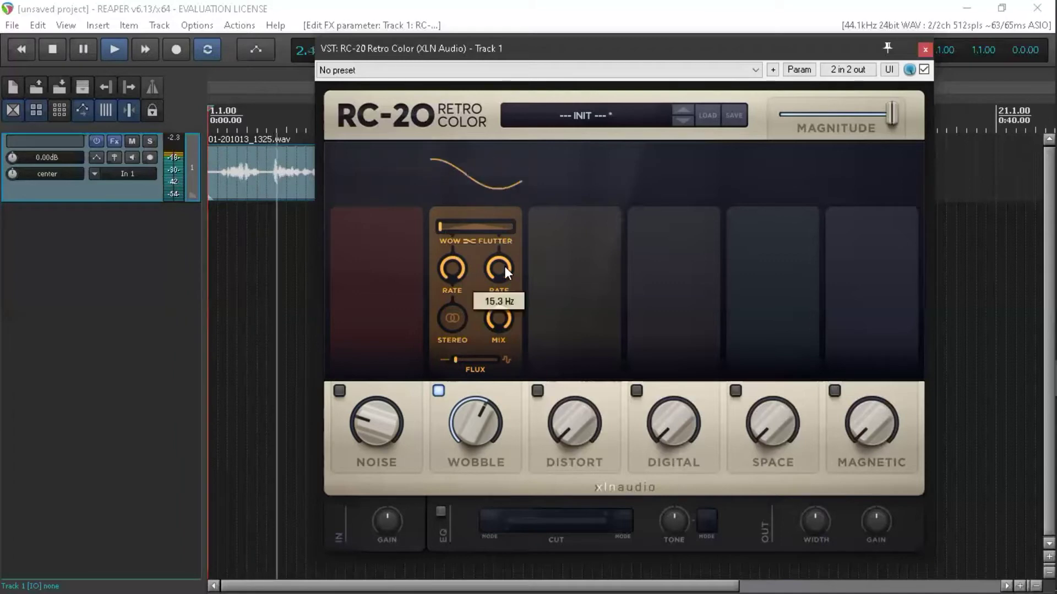
Step: Vary the Flutter Rate between 7.0 and 20.0 Hz with the balance fully on Wow, auditioning the clip
scroll(498, 268, down, 5)
key(space)
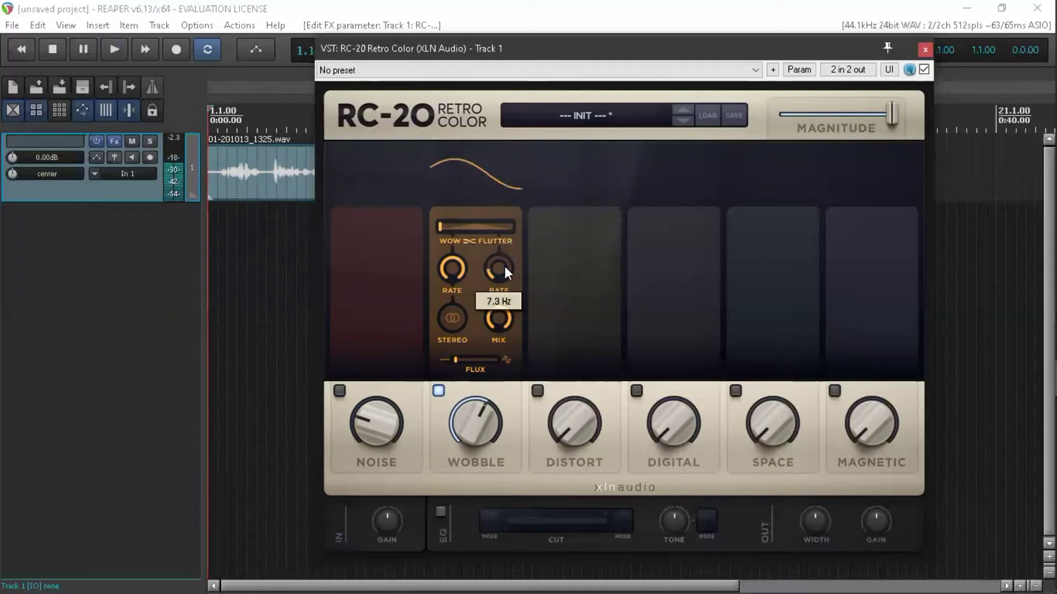
scroll(503, 267, up, 6)
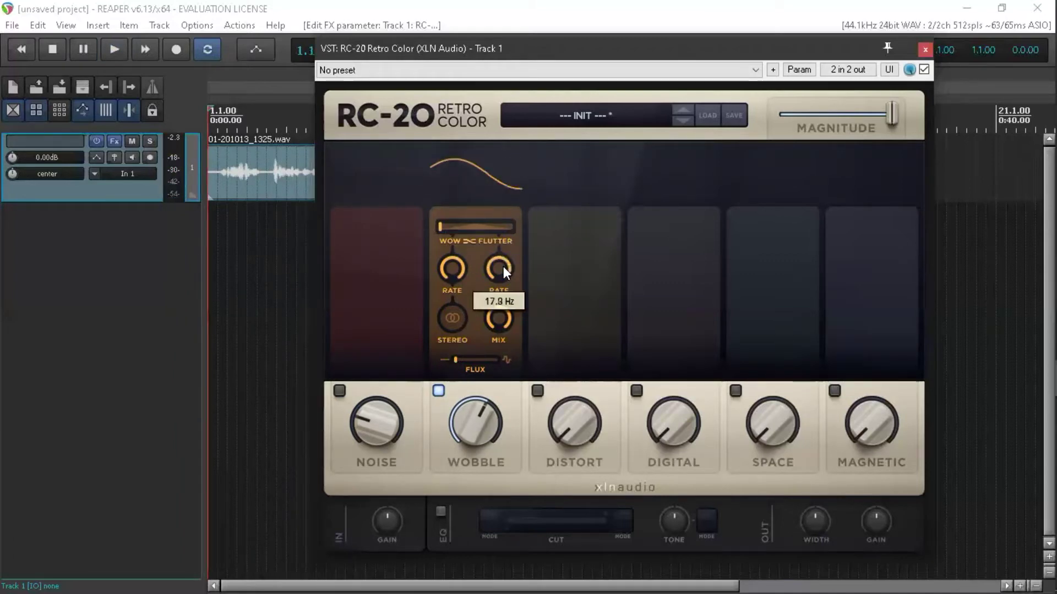
scroll(503, 267, down, 6)
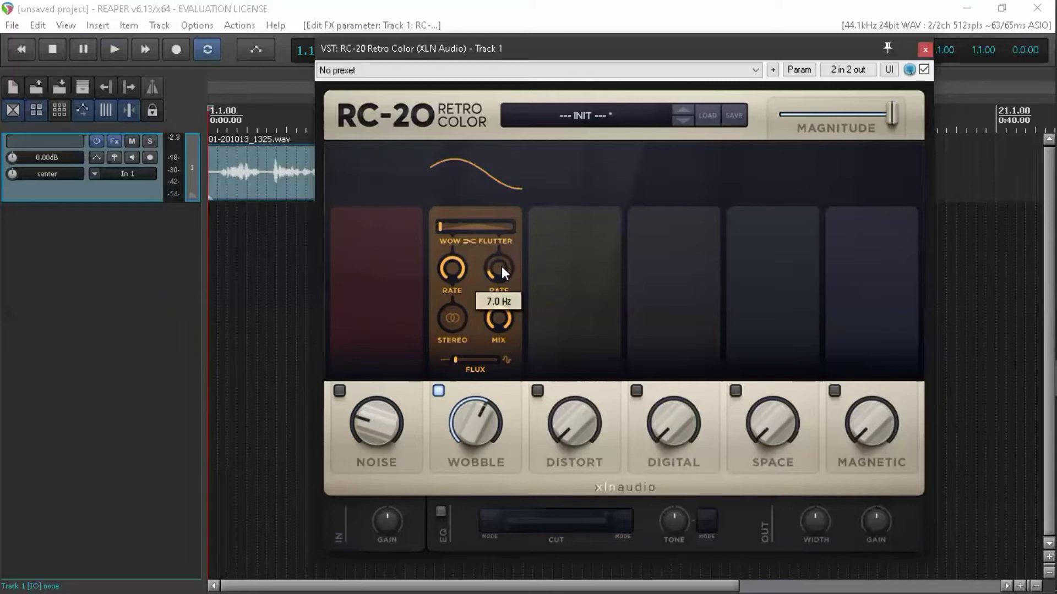
key(space)
scroll(502, 267, up, 7)
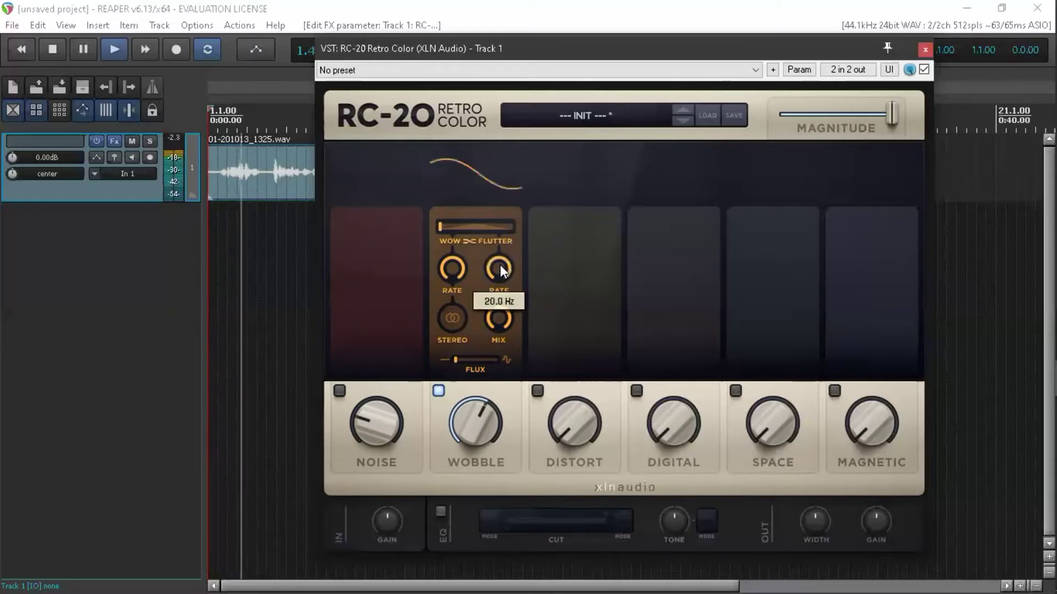
key(space)
scroll(501, 264, down, 2)
Step: Shift the balance fully to Flutter and vary the Flutter Rate during playback from 6.0 to 16.1 Hz, ending at 7.3 Hz
drag(440, 225, 500, 262)
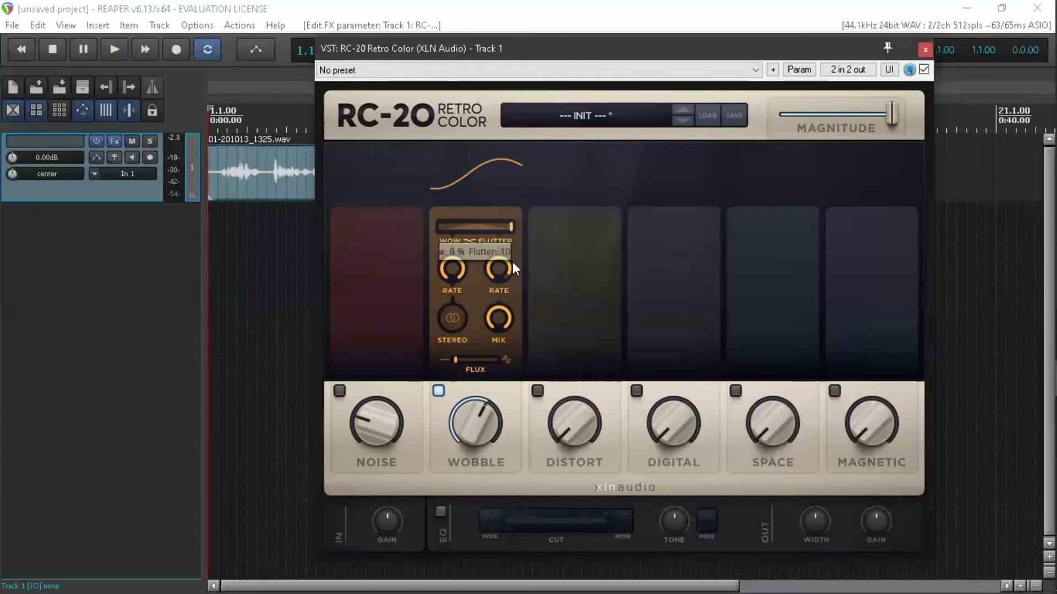
key(space)
click(509, 225)
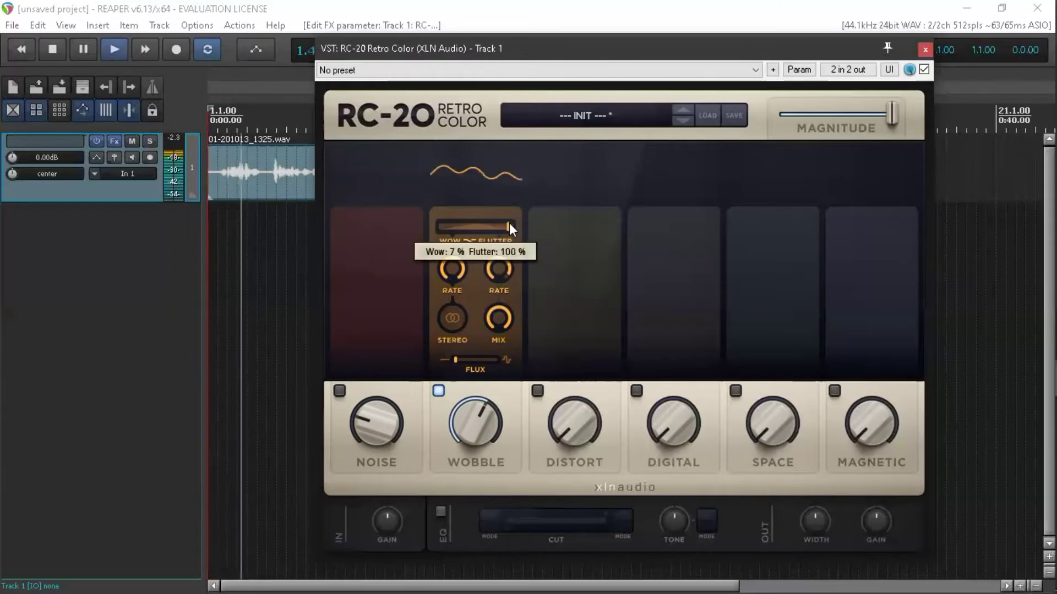
scroll(509, 278, down, 5)
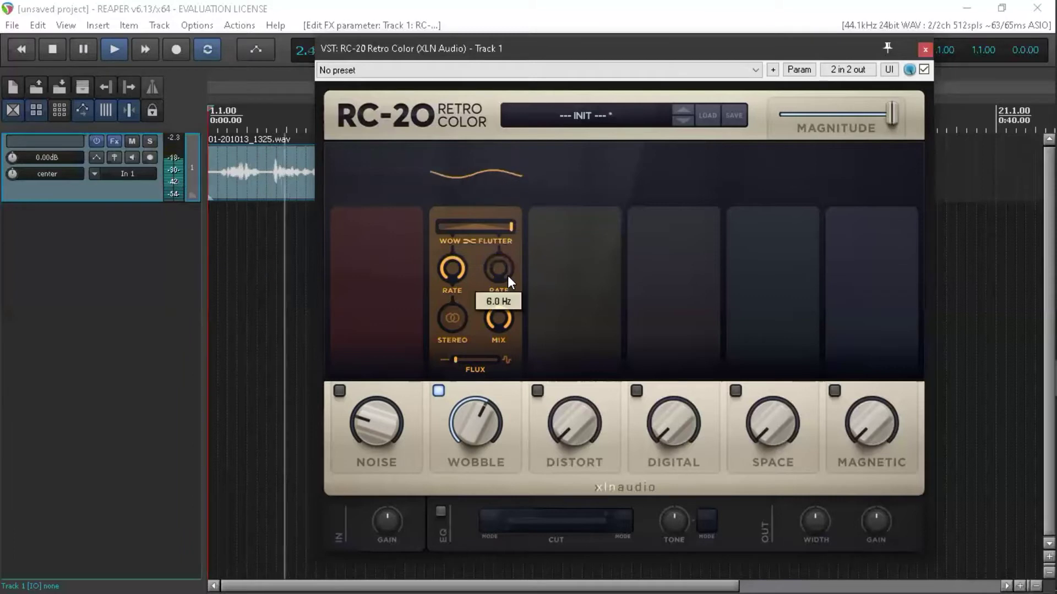
scroll(506, 275, up, 5)
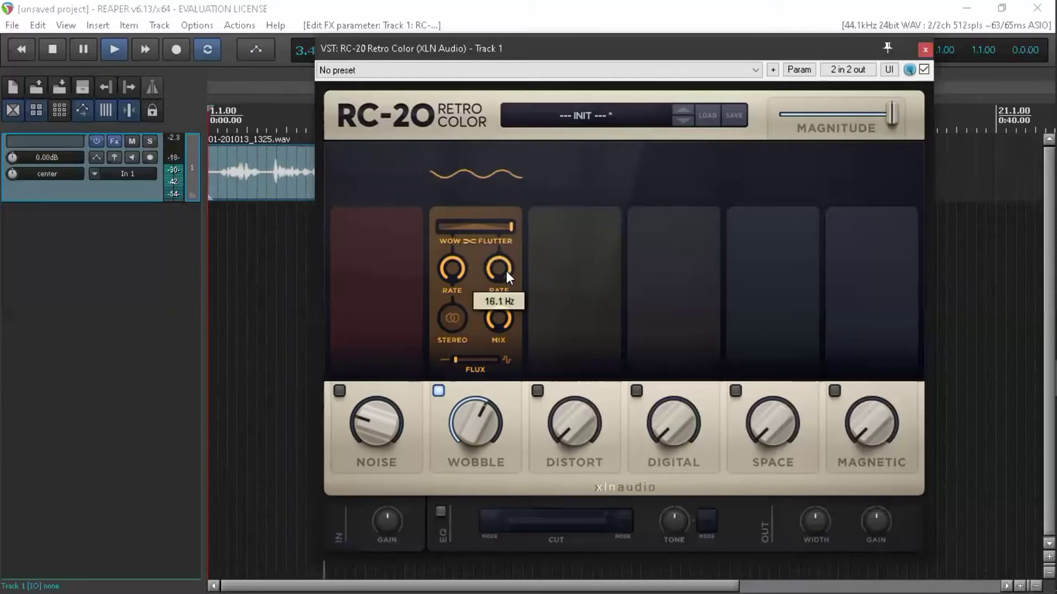
scroll(506, 271, down, 4)
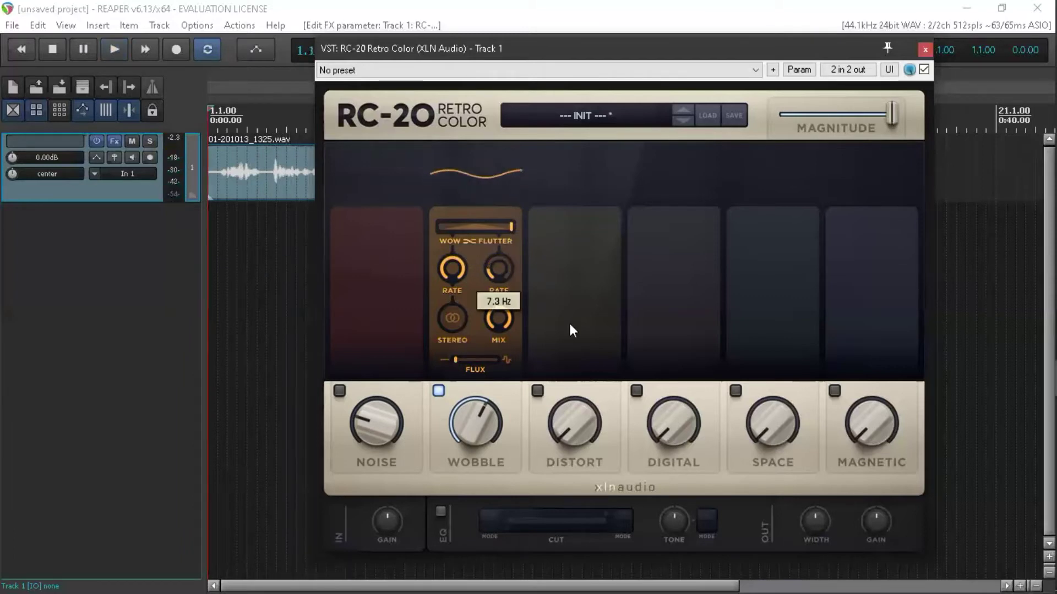
Step: Set the Wow/Flutter balance to 100% each and play the clip with Wobble's Stereo option on
drag(507, 228, 474, 234)
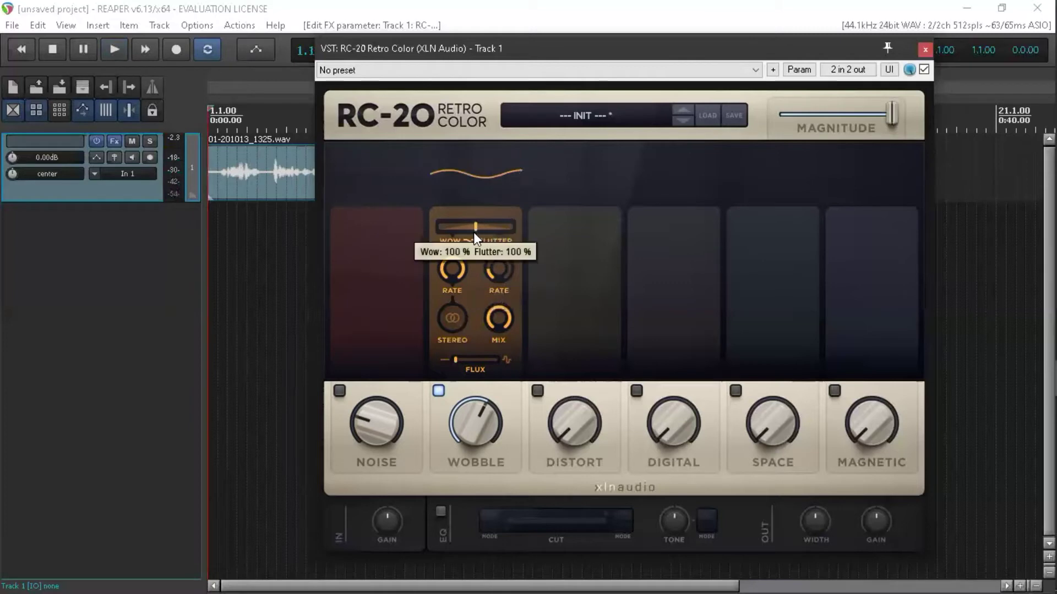
click(450, 324)
key(space)
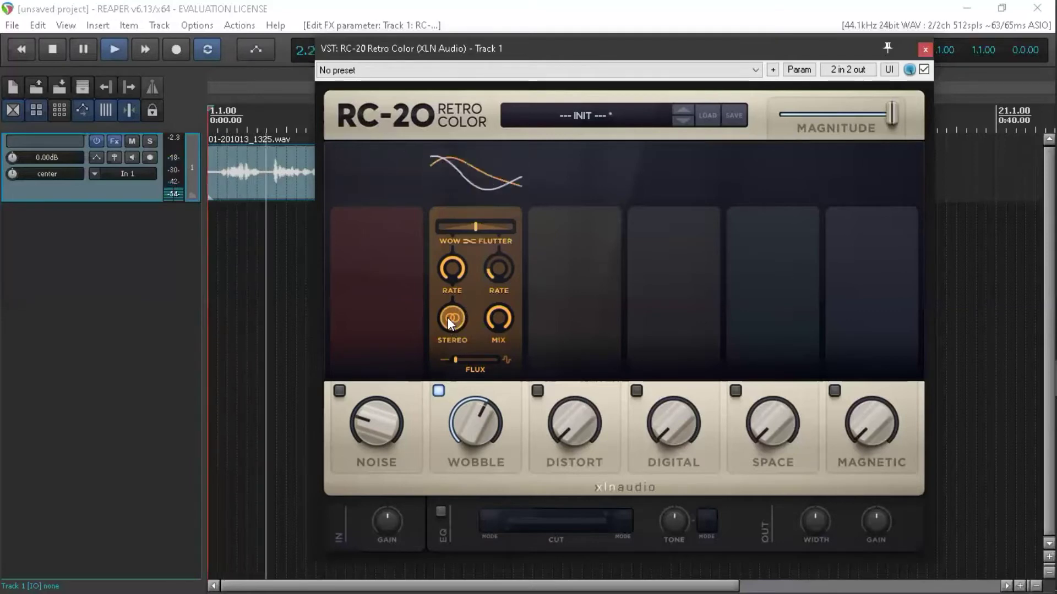
Step: Raise the Flutter Rate during playback, turn Wobble's Stereo option off, and stop
double_click(493, 270)
click(453, 321)
key(space)
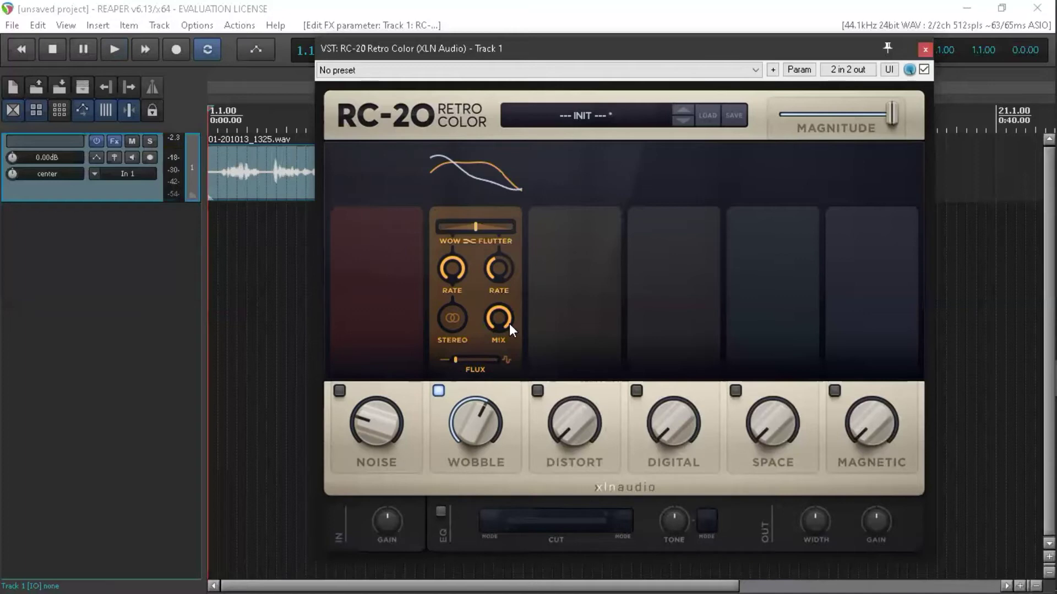
Step: Lower the Wobble Mix to 0%, raise it and bring it back to 0% during playback, and stop
scroll(506, 319, down, 10)
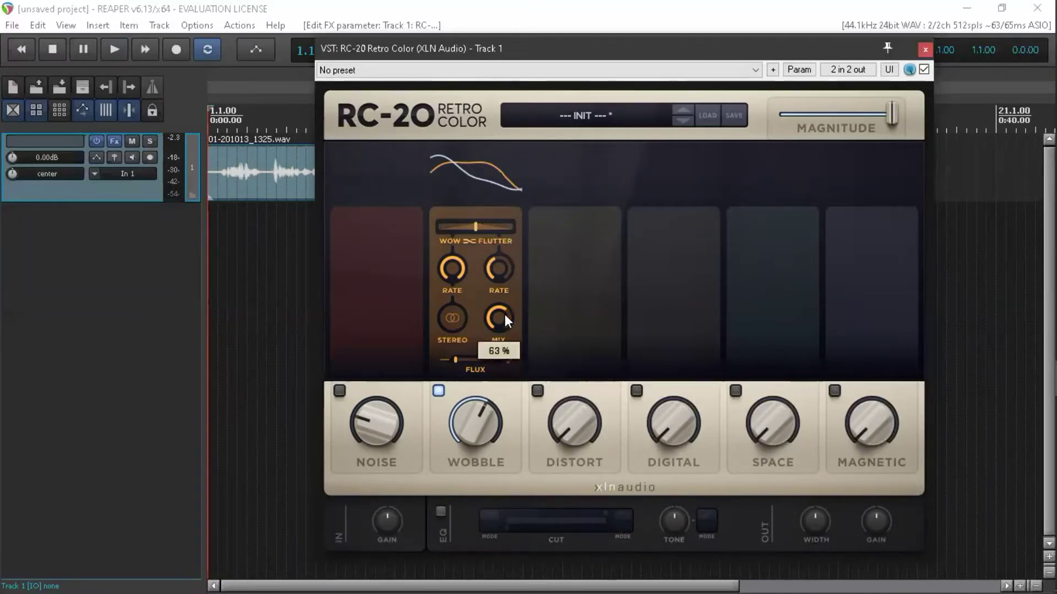
key(space)
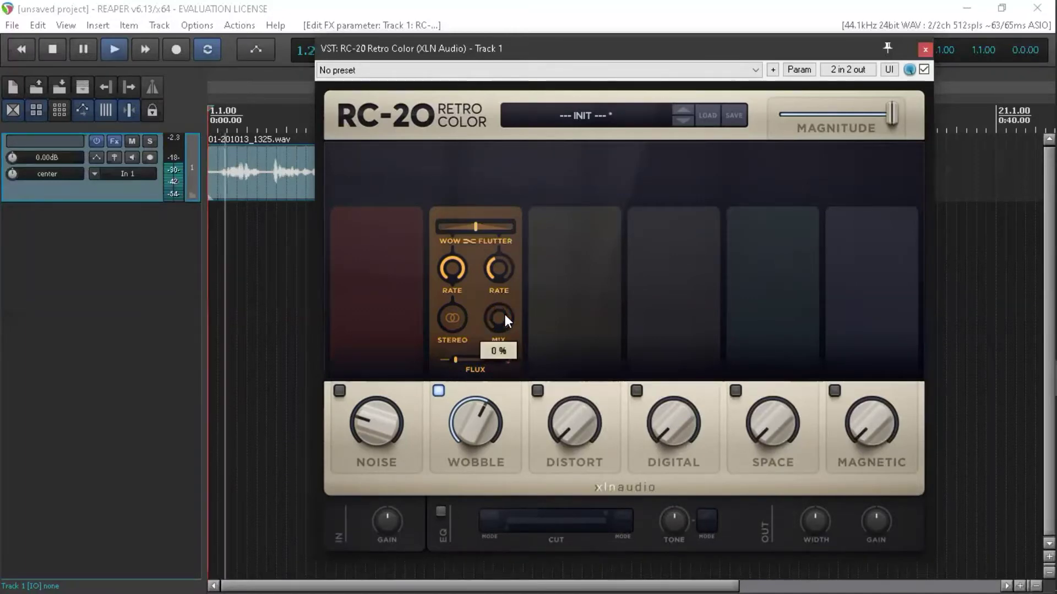
scroll(500, 319, up, 5)
scroll(500, 319, down, 5)
key(space)
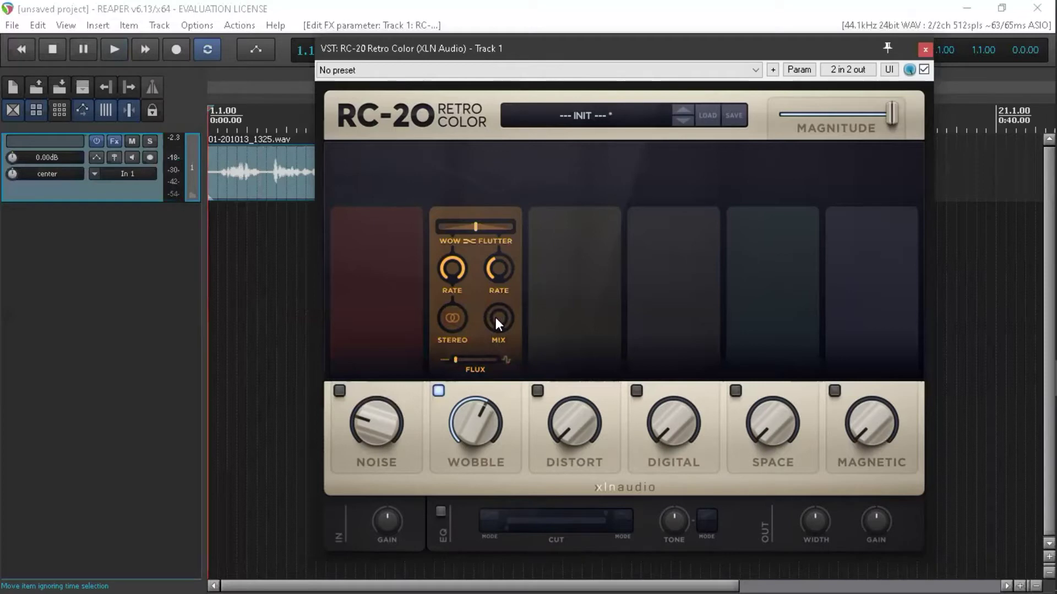
Step: Raise the Wobble Mix to 30% while auditioning the clip, and stop playback
scroll(495, 318, up, 4)
key(space)
scroll(496, 319, up, 2)
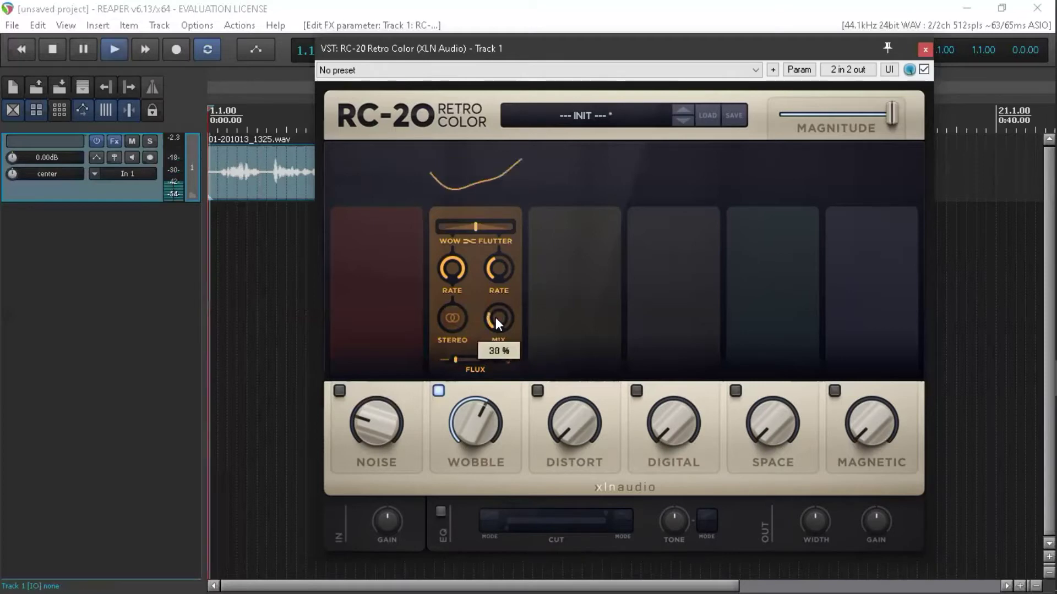
key(space)
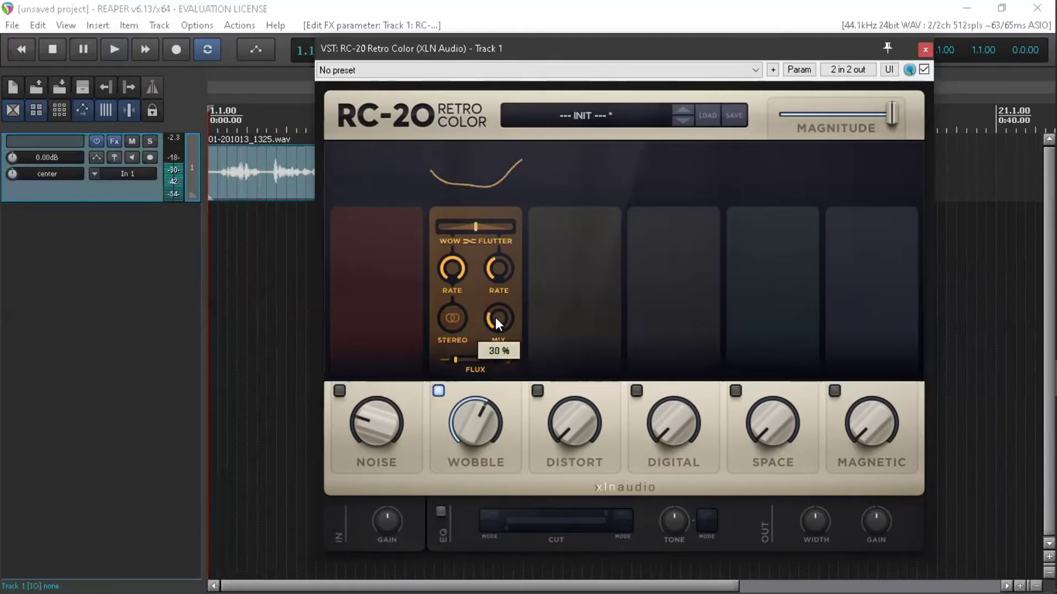
Step: Raise the Wobble Mix to 93%, play the clip, and lower the Mix through 50% to 27% during playback
scroll(495, 318, up, 8)
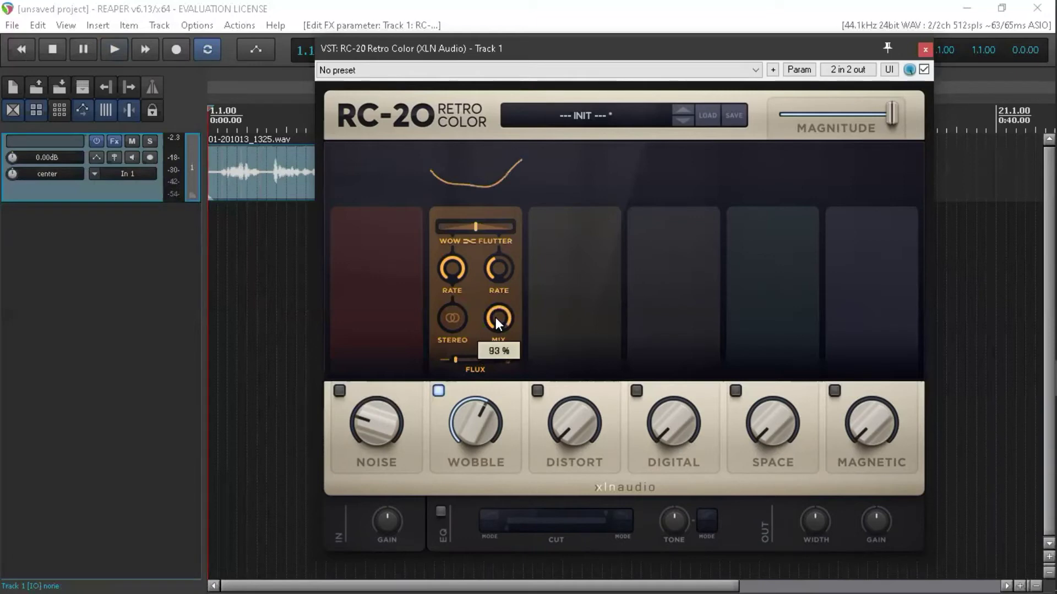
scroll(497, 317, down, 2)
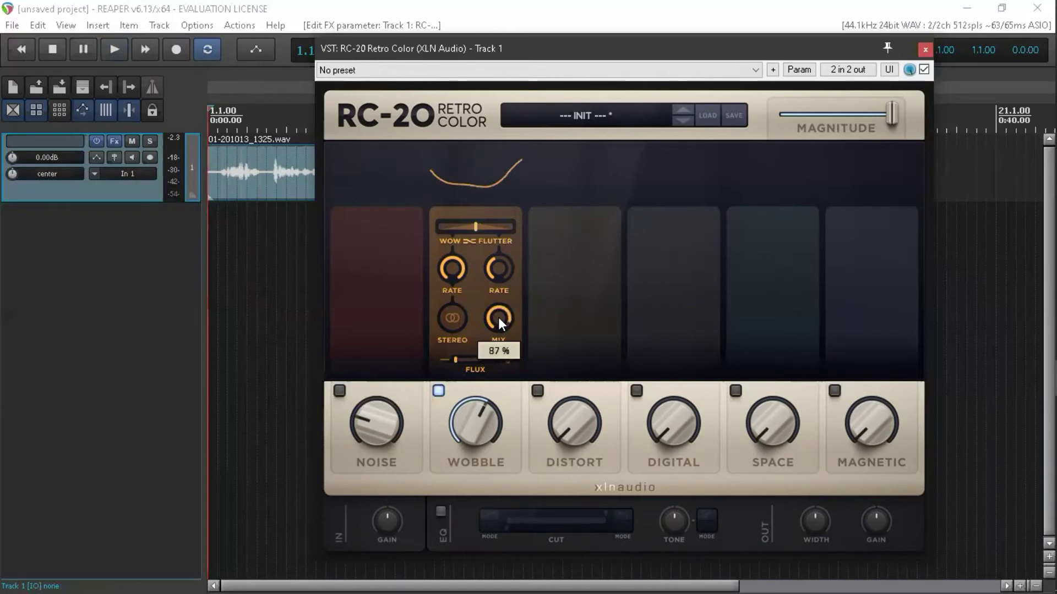
key(space)
scroll(499, 322, up, 3)
scroll(498, 318, down, 10)
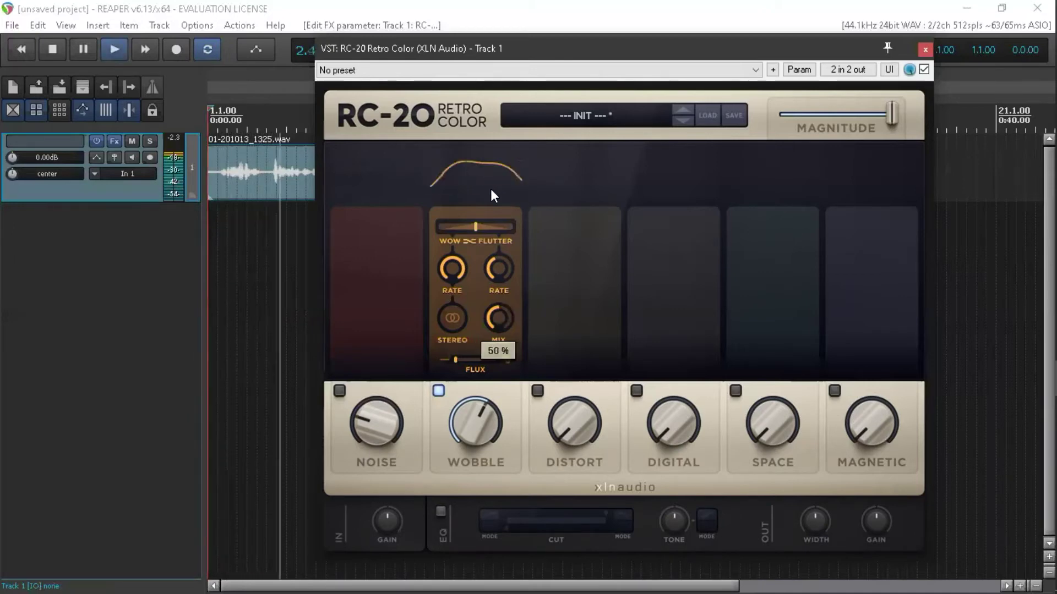
scroll(505, 325, down, 4)
scroll(502, 319, down, 2)
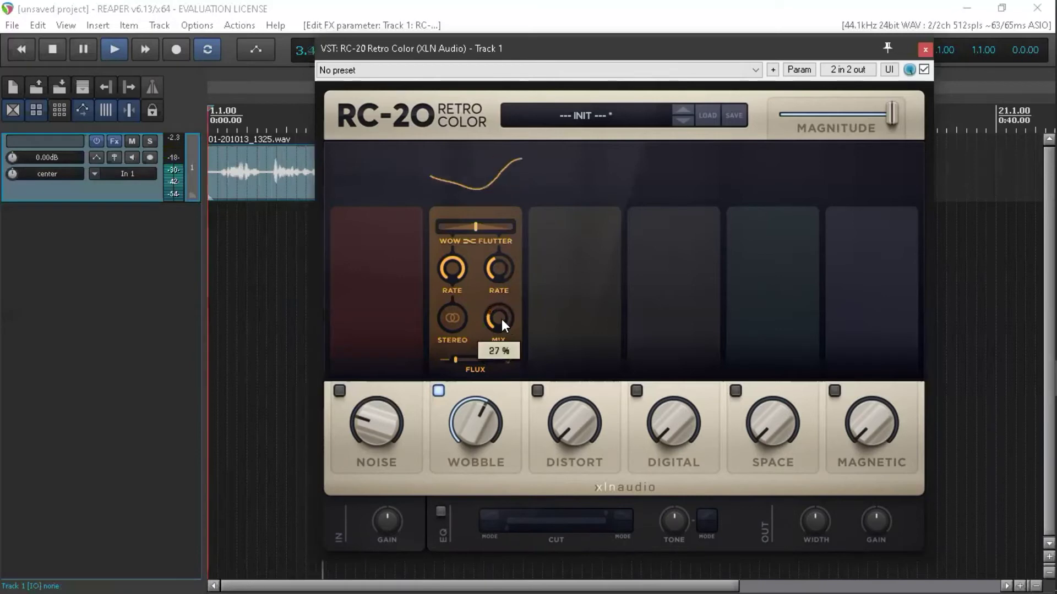
Step: Stop playback and raise the Wobble Mix to 57%
key(space)
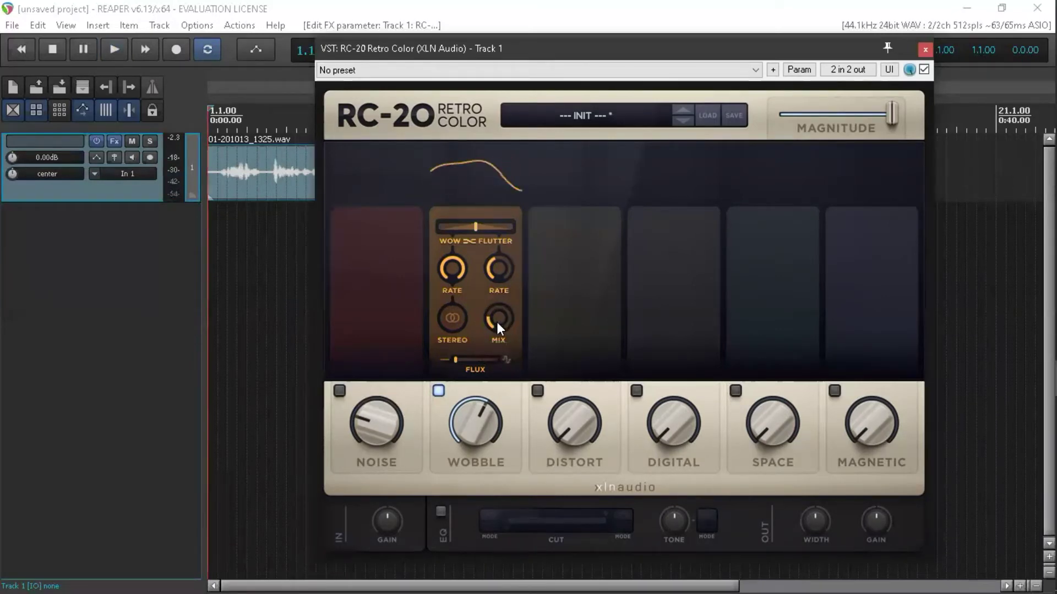
scroll(497, 322, up, 1)
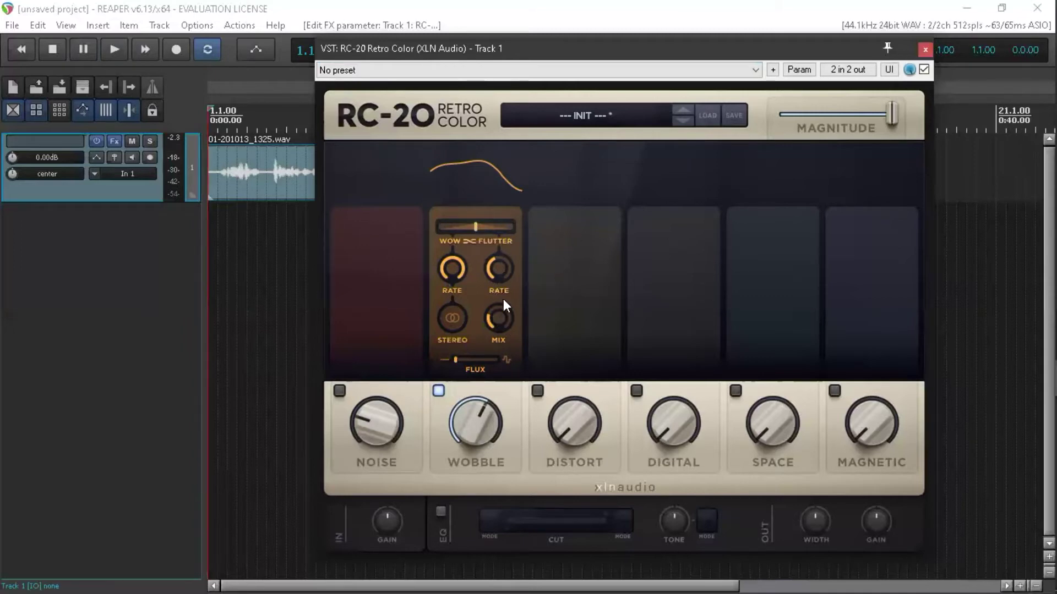
scroll(499, 316, up, 3)
mouse_move(497, 318)
mouse_down()
mouse_move(490, 314)
mouse_move(517, 316)
mouse_move(504, 314)
mouse_up()
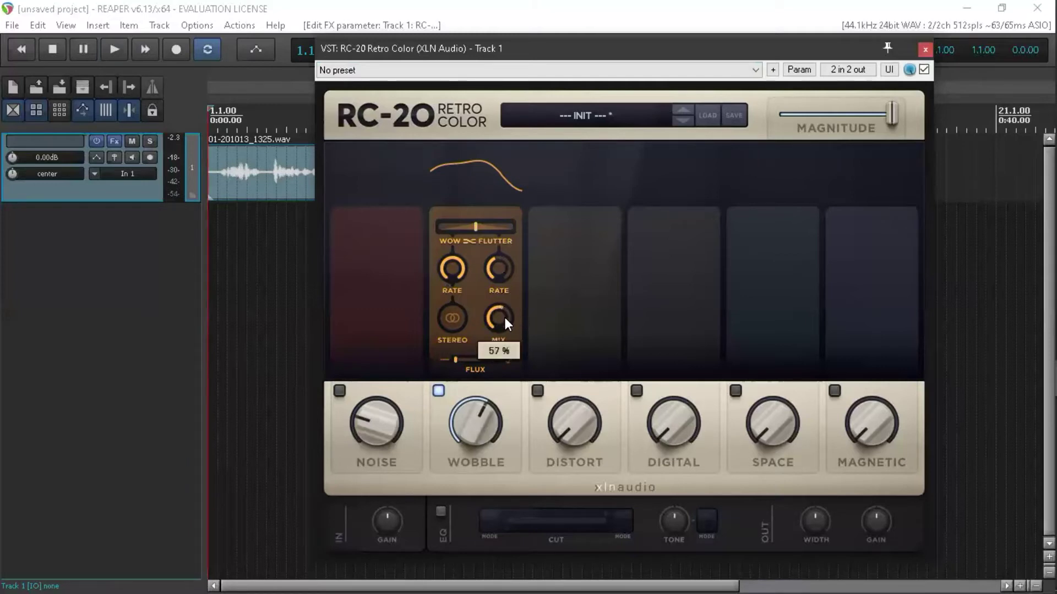
Step: Turn on the Distort module, turn Wobble off, and set the distortion type to IronTransformer
click(538, 390)
click(439, 390)
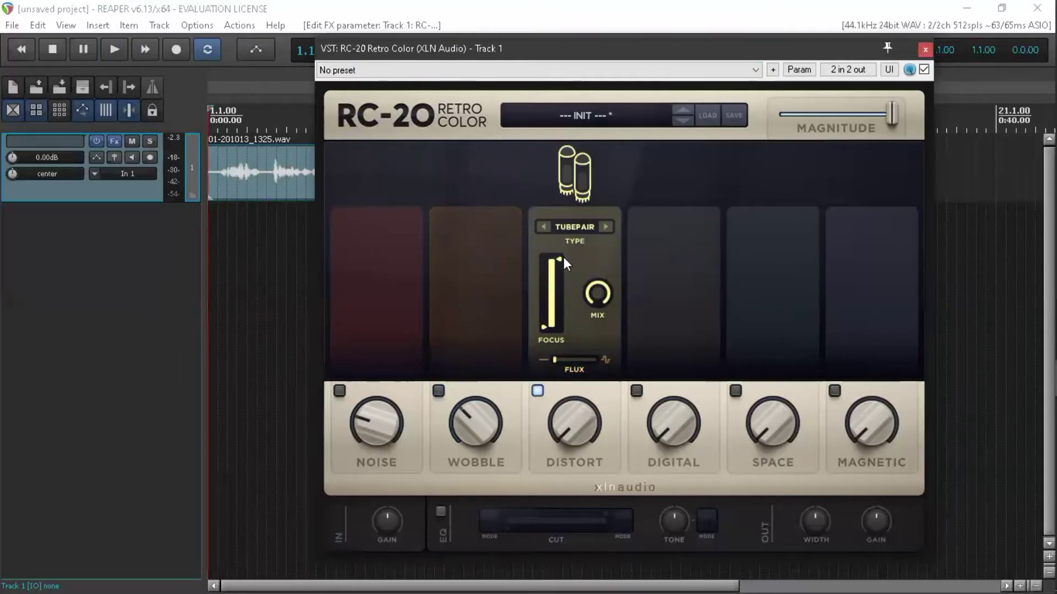
click(566, 227)
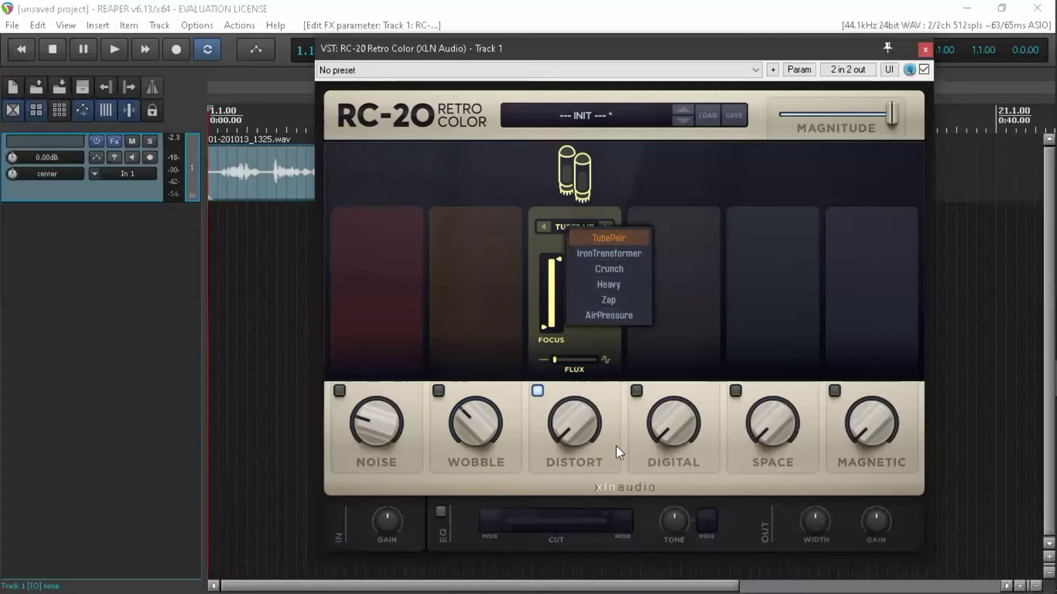
click(638, 261)
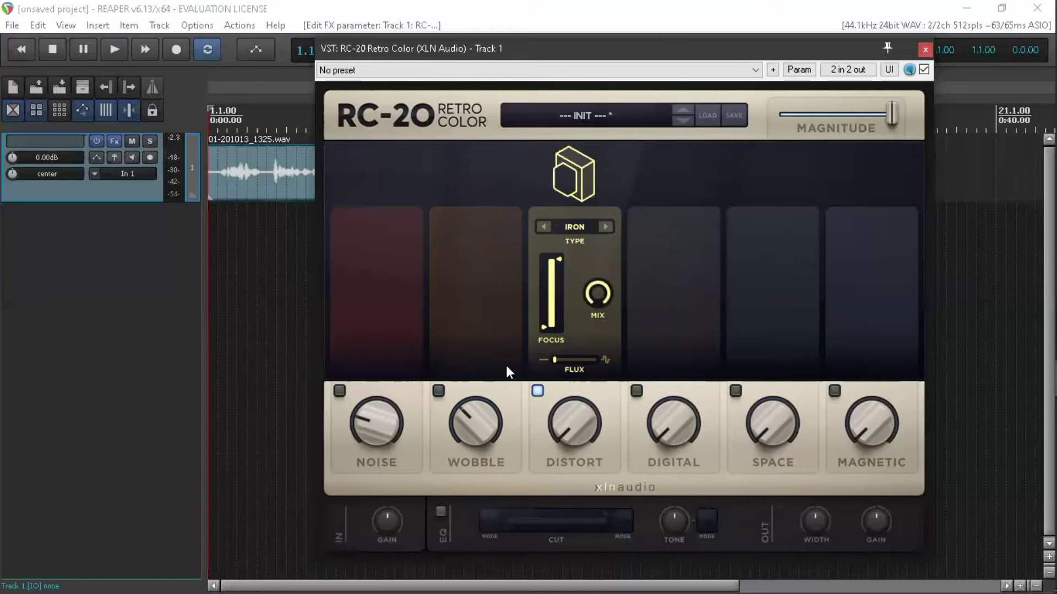
Step: Play the clip, raise Distort to 37%, cycle the type through Crunch, Heavy, Zap and Air to TubePair, and stop
key(space)
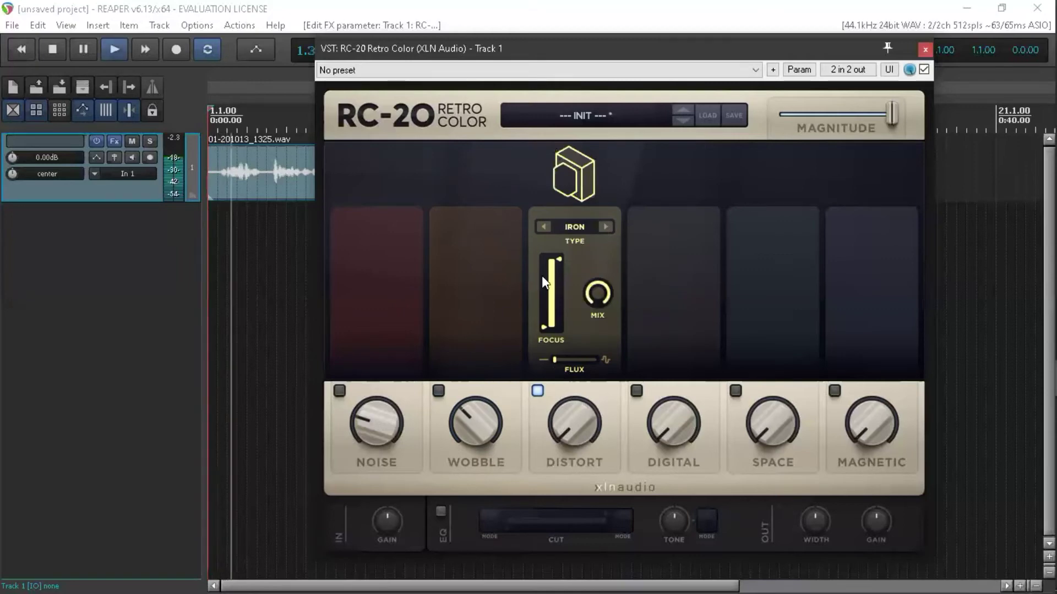
scroll(568, 415, up, 8)
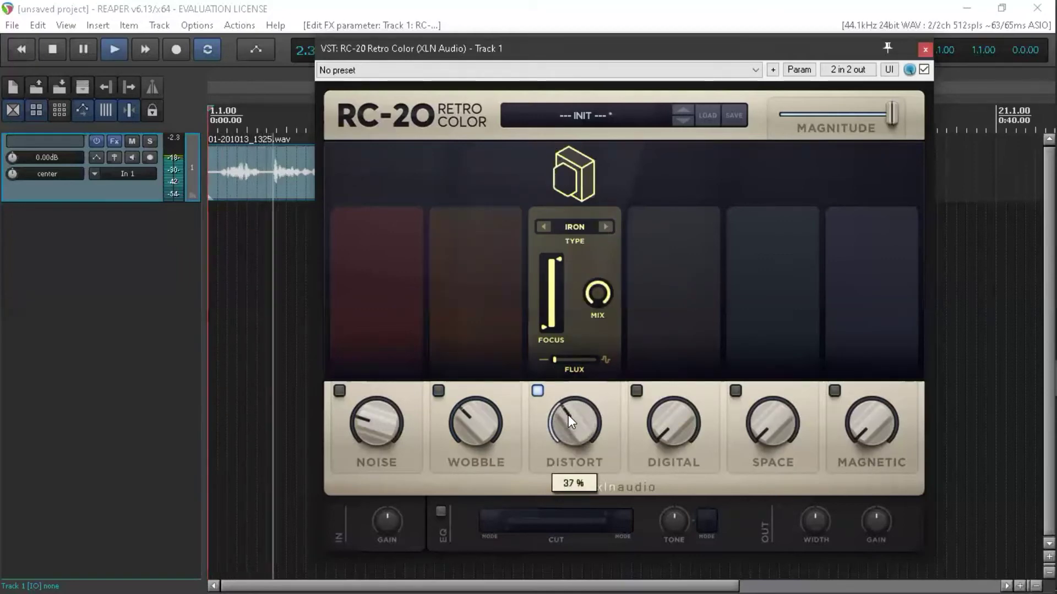
click(603, 224)
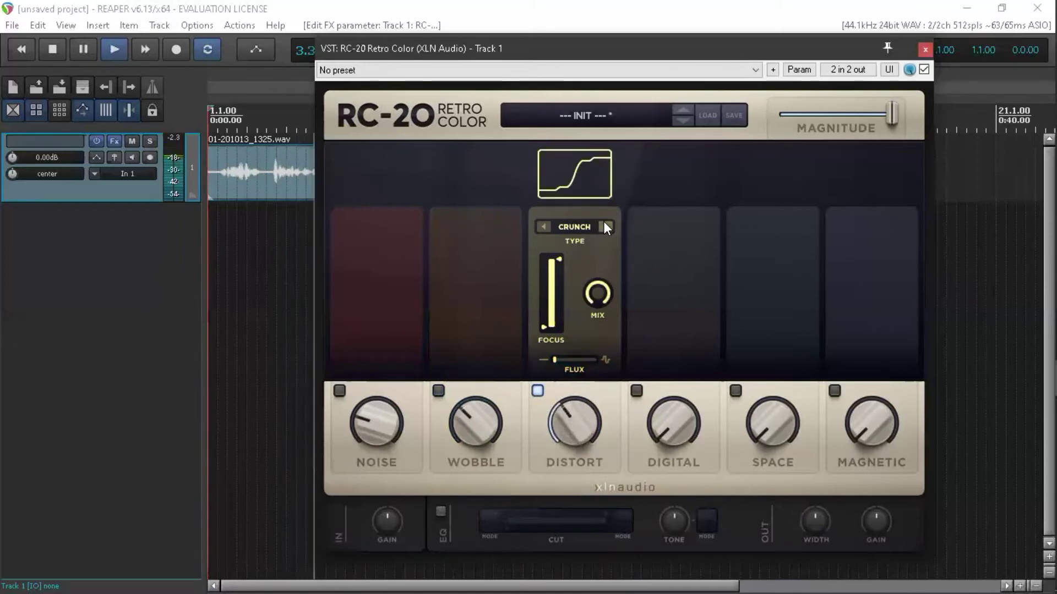
click(604, 225)
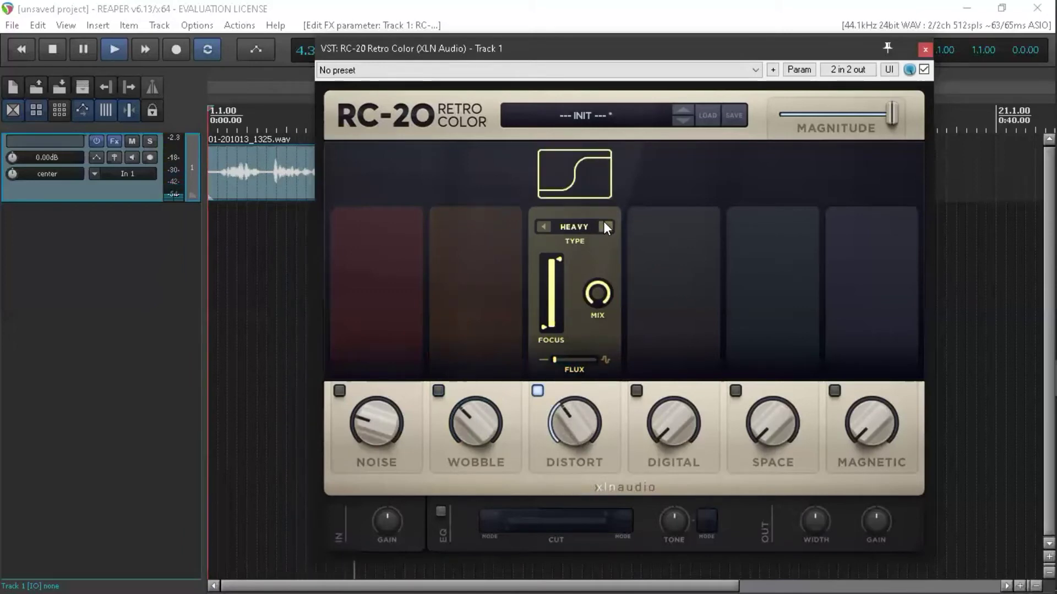
click(603, 225)
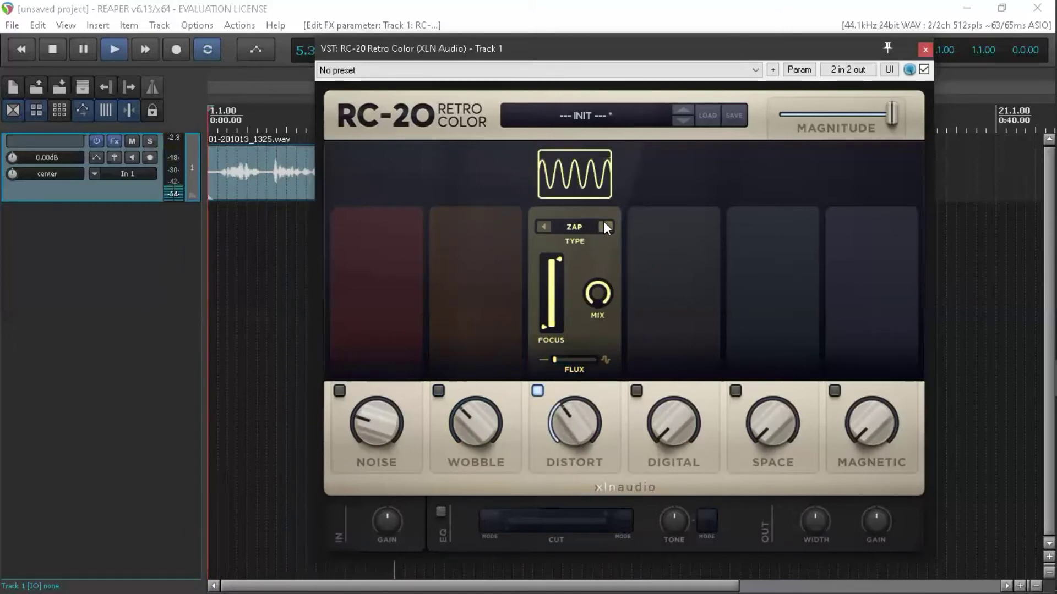
click(604, 225)
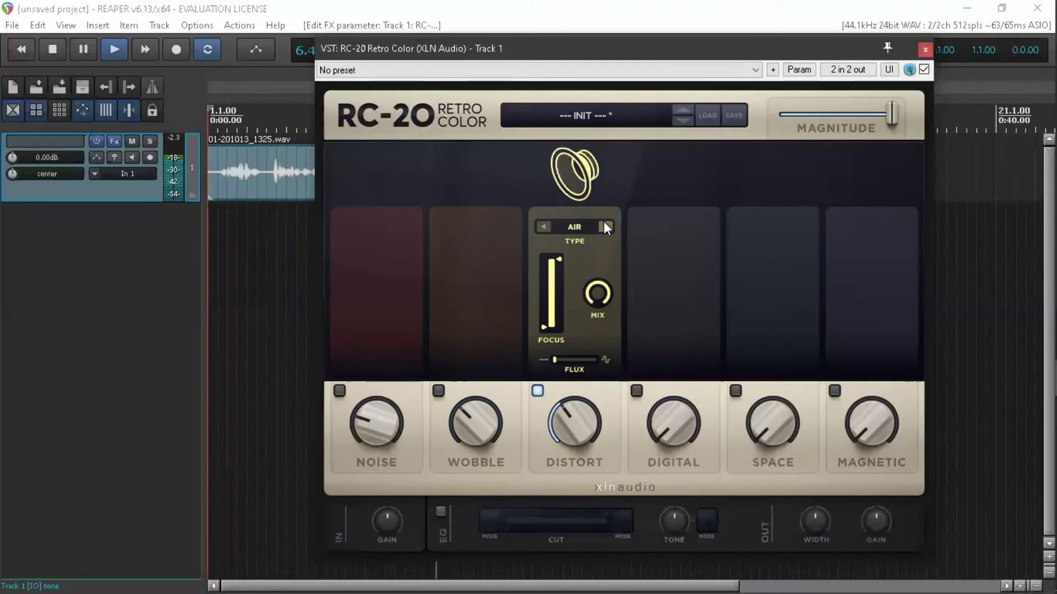
click(603, 226)
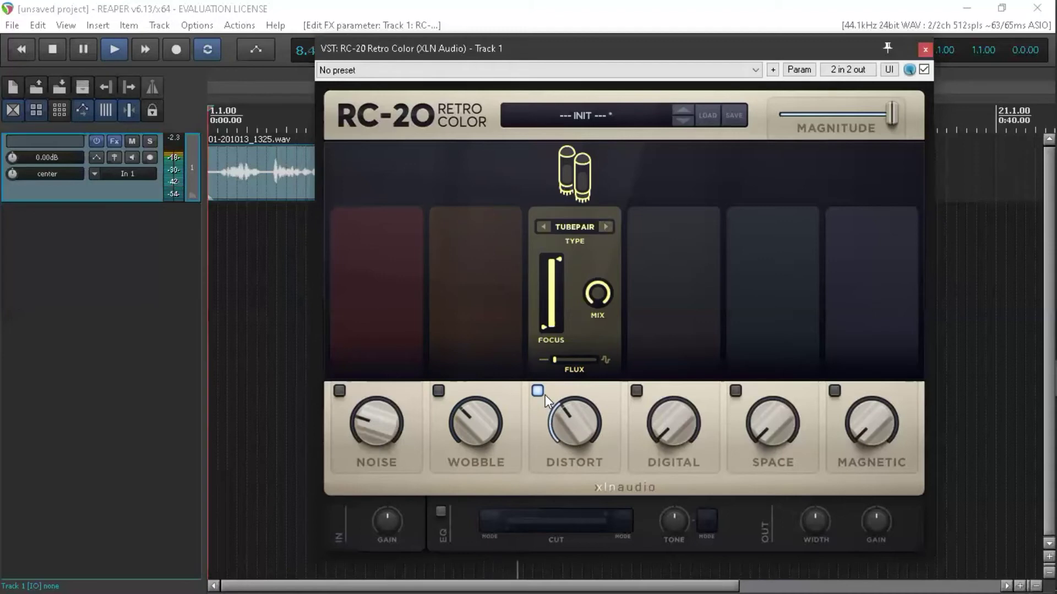
key(space)
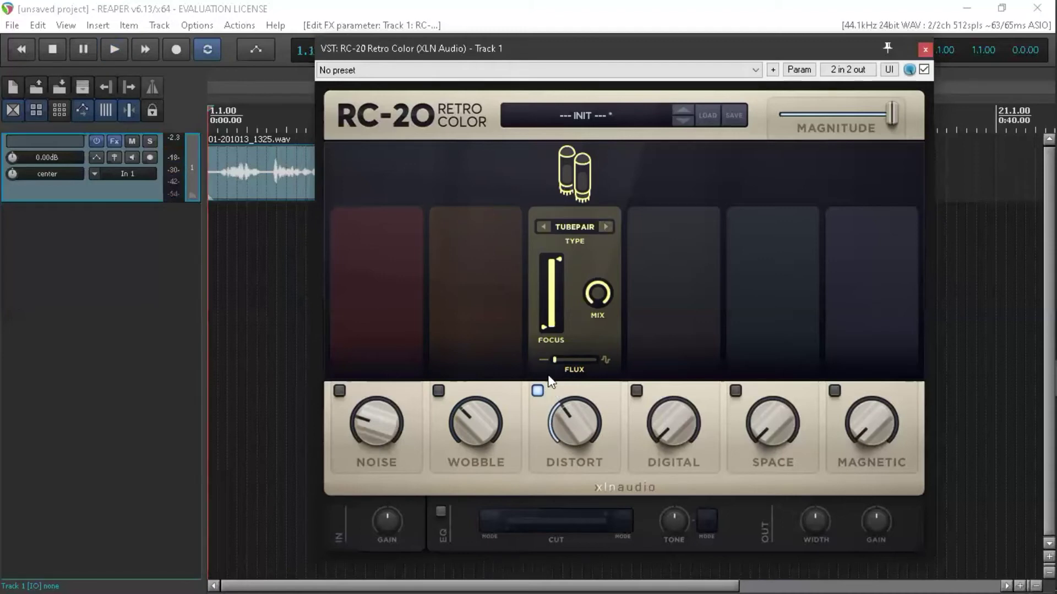
Step: Toggle Distort off and back on, and review the available distortion types without changing the selection
click(537, 391)
click(537, 390)
click(569, 227)
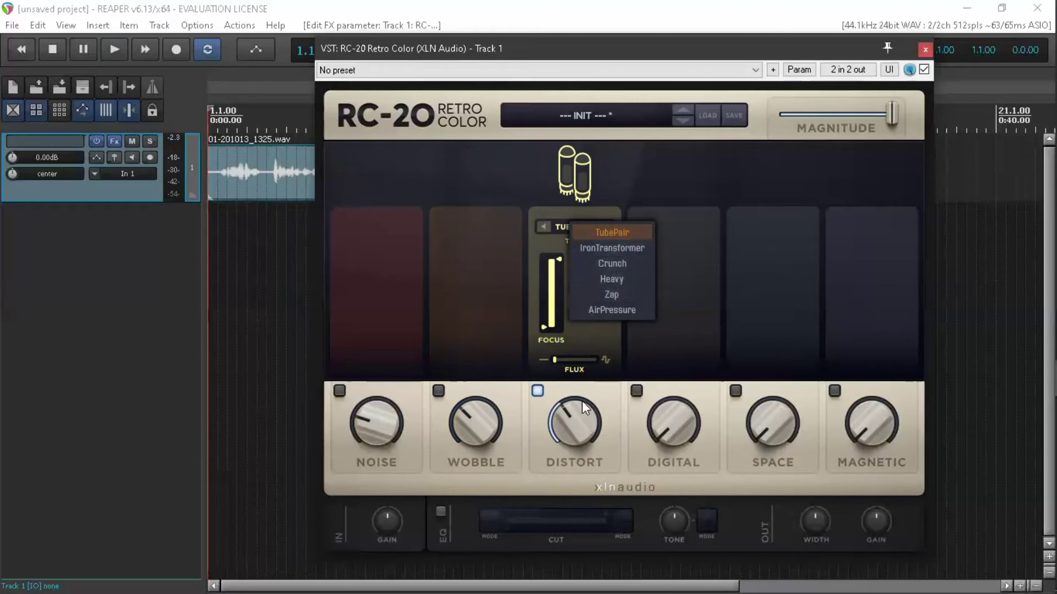
click(591, 326)
Step: Narrow Distort's Focus range from both ends and shift it toward the lower frequencies
drag(558, 265, 561, 276)
drag(541, 326, 548, 428)
drag(570, 310, 579, 214)
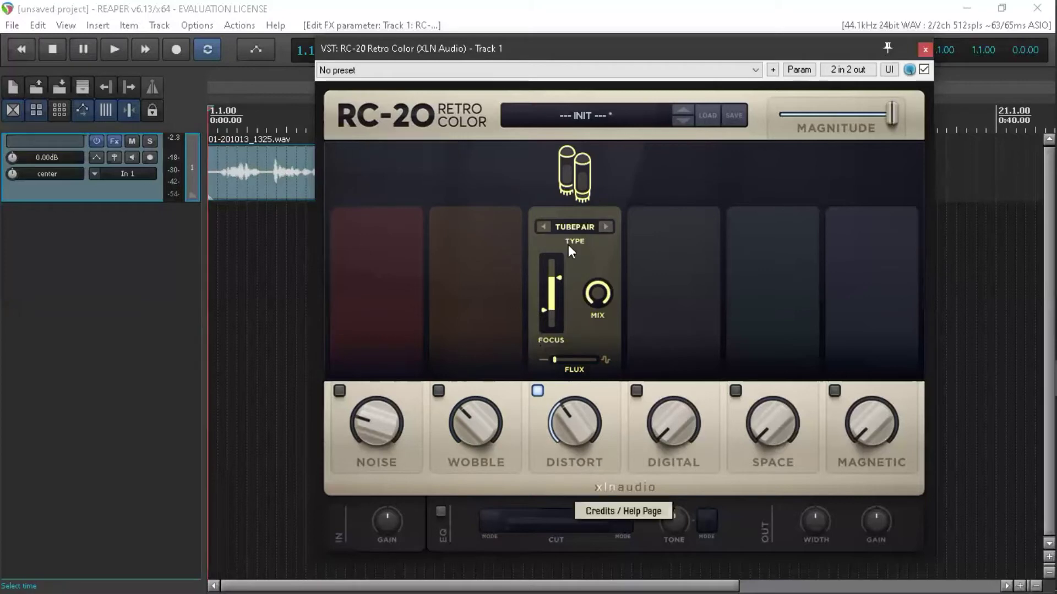
mouse_move(561, 279)
drag(561, 279, 603, 292)
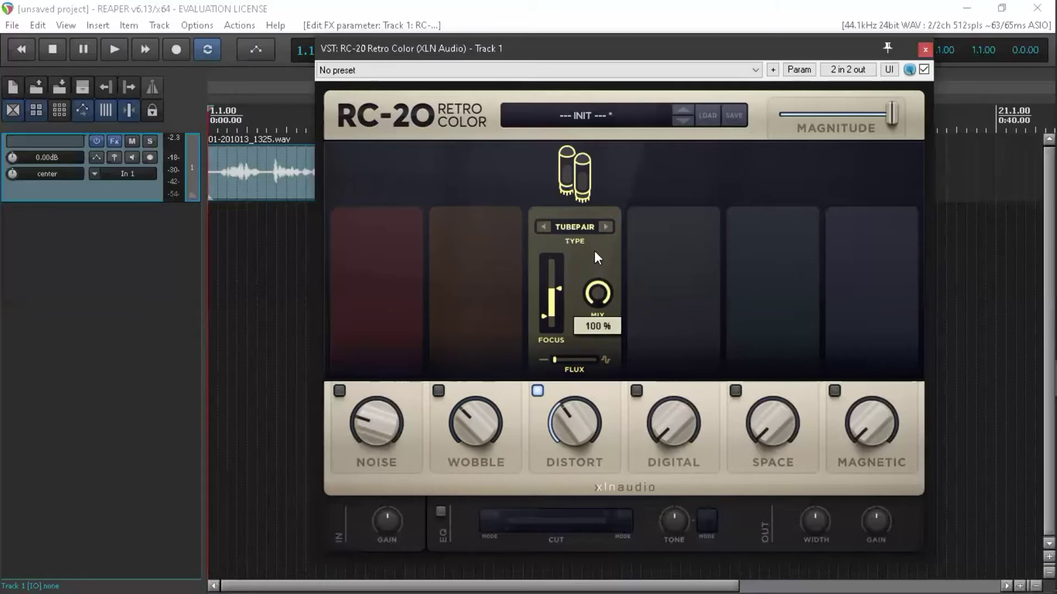
Step: Lower the Distort Mix, bring it to 30%, and briefly audition the clip
drag(604, 289, 598, 294)
scroll(599, 294, up, 4)
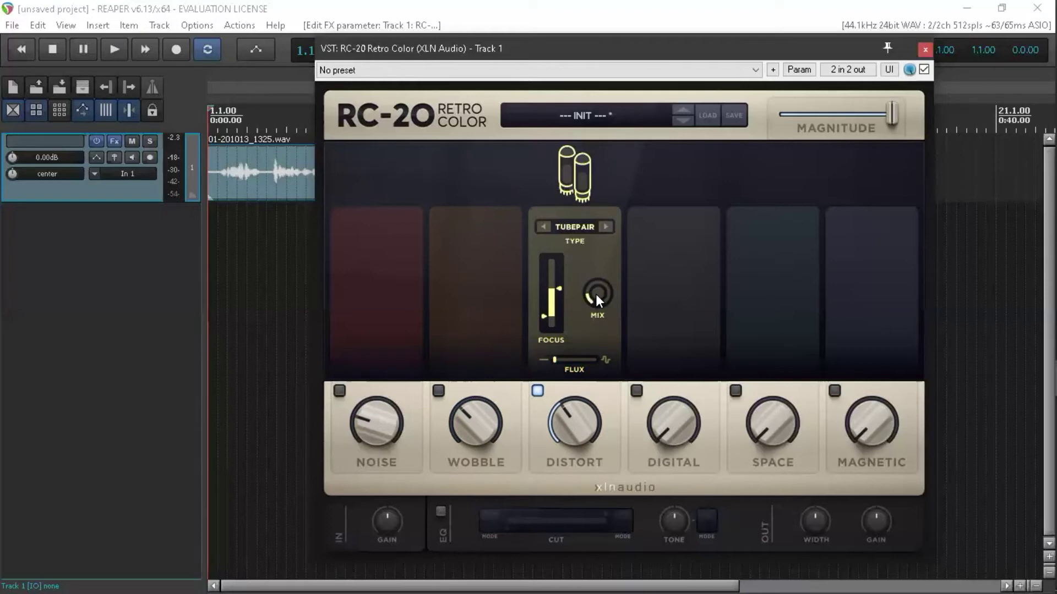
scroll(595, 294, up, 1)
key(space)
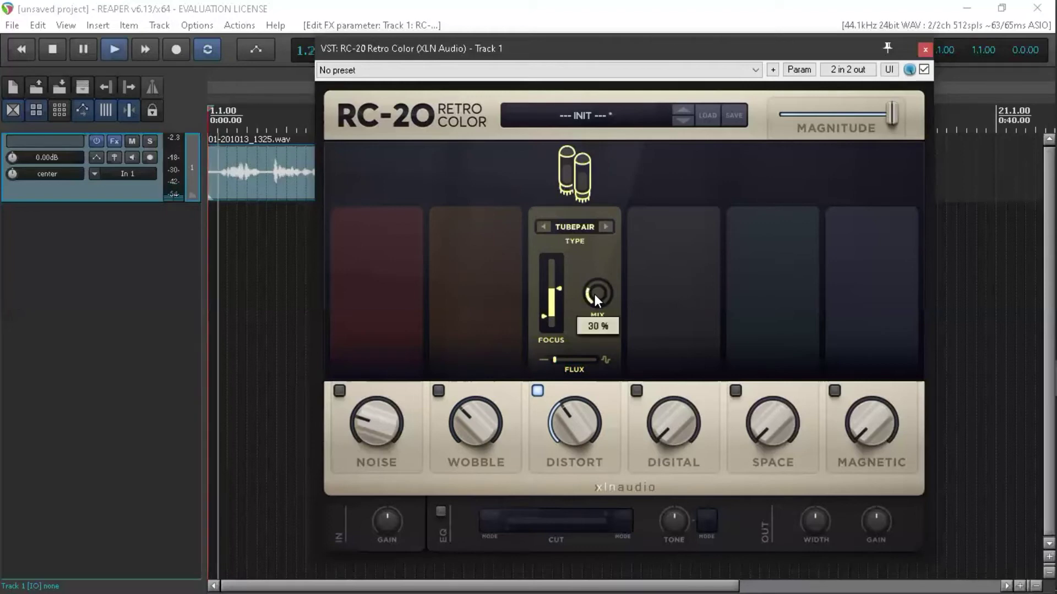
key(space)
Step: Lower the Distort amount, readjust its Mix to a low level, and raise its Flux to maximum
scroll(595, 293, down, 4)
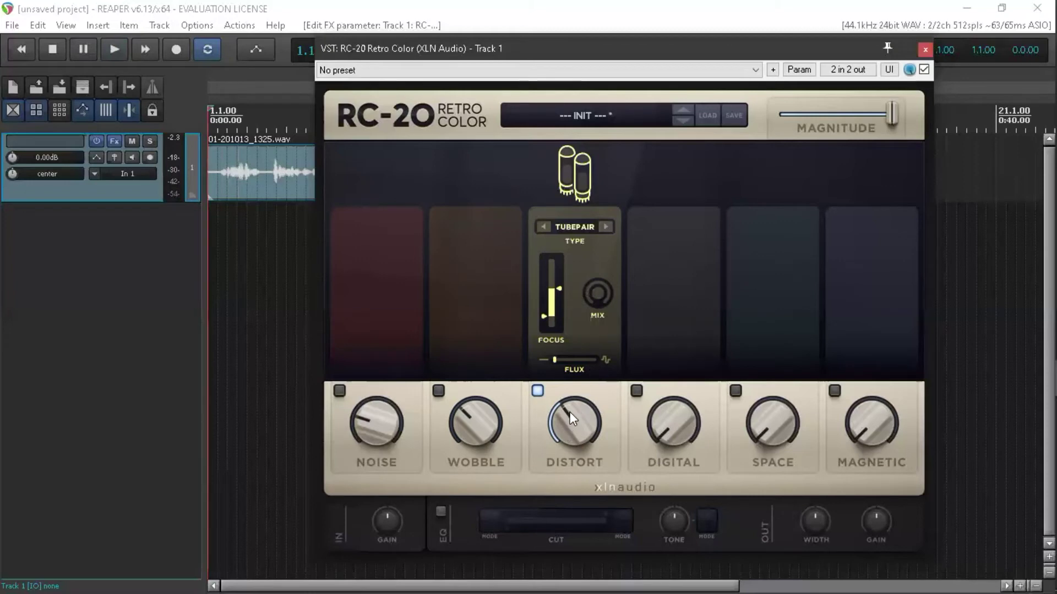
scroll(597, 295, up, 4)
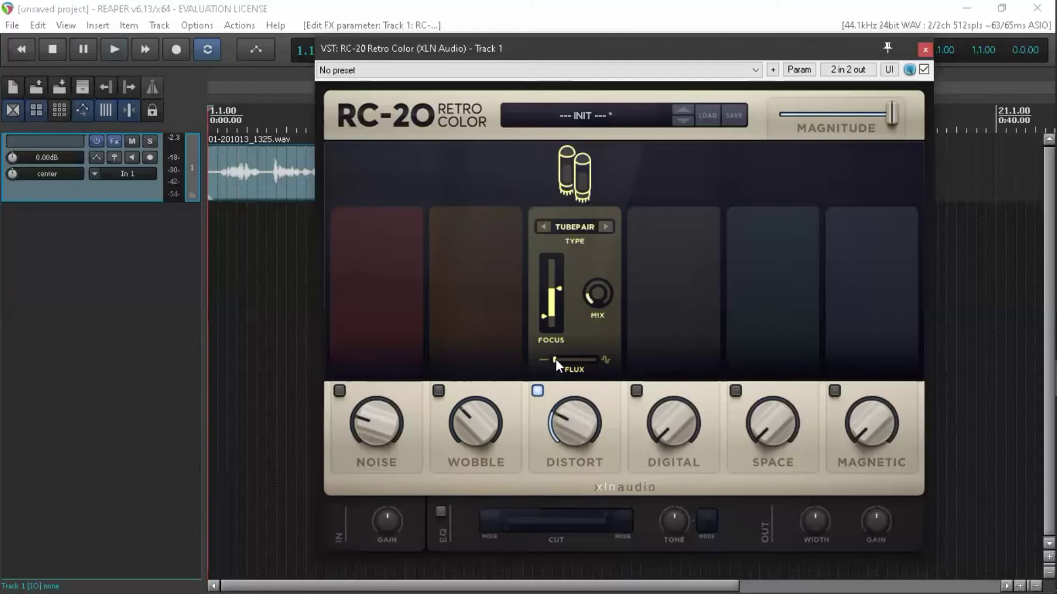
drag(556, 359, 597, 364)
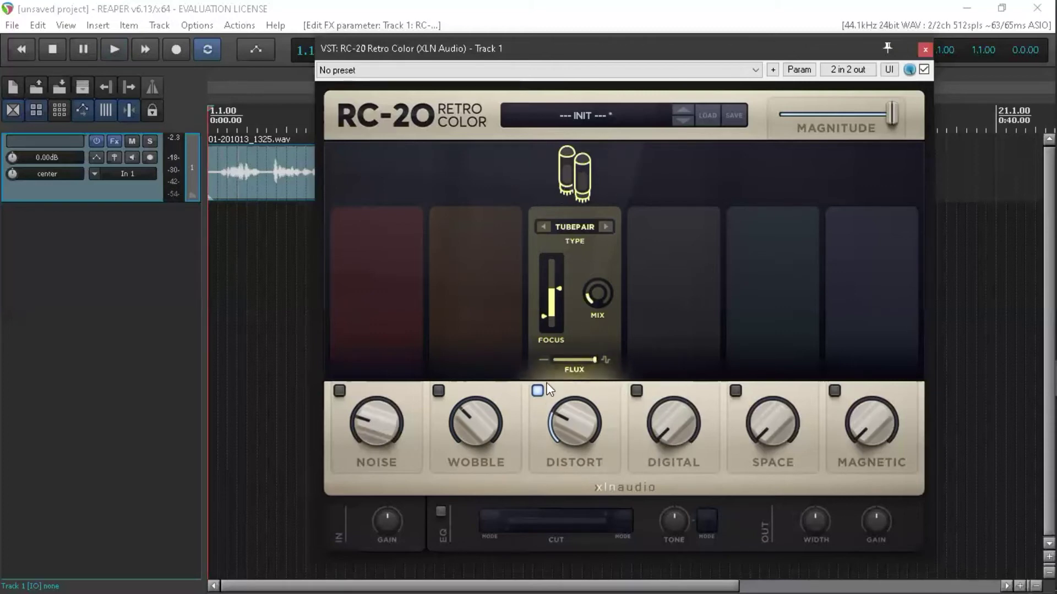
Step: Turn on the Digital module, turn Distort off, and shift the plugin window sideways to uncover the time selection readout
click(636, 390)
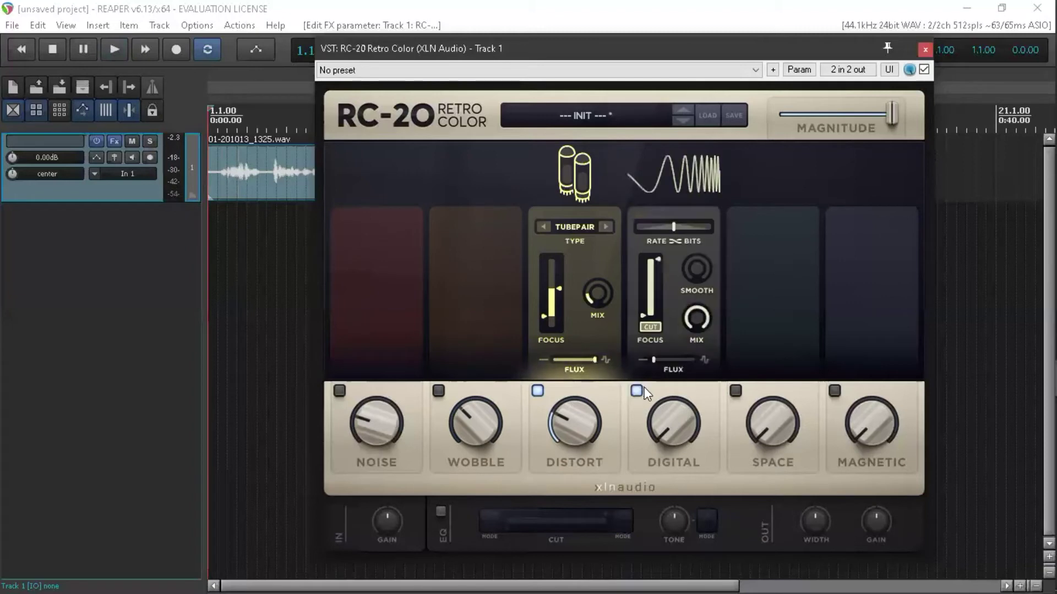
click(541, 394)
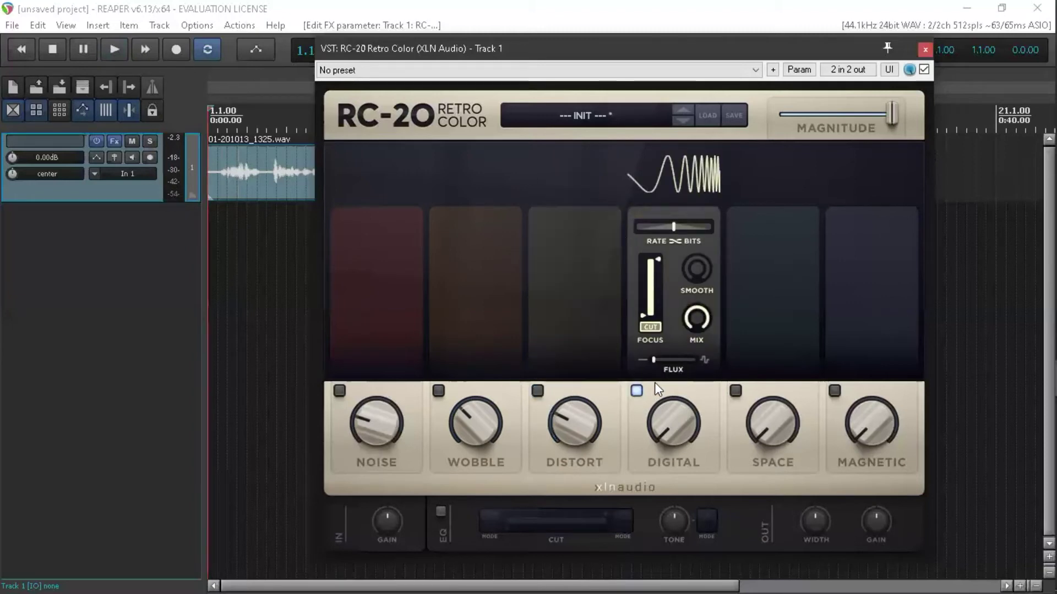
drag(607, 48, 538, 50)
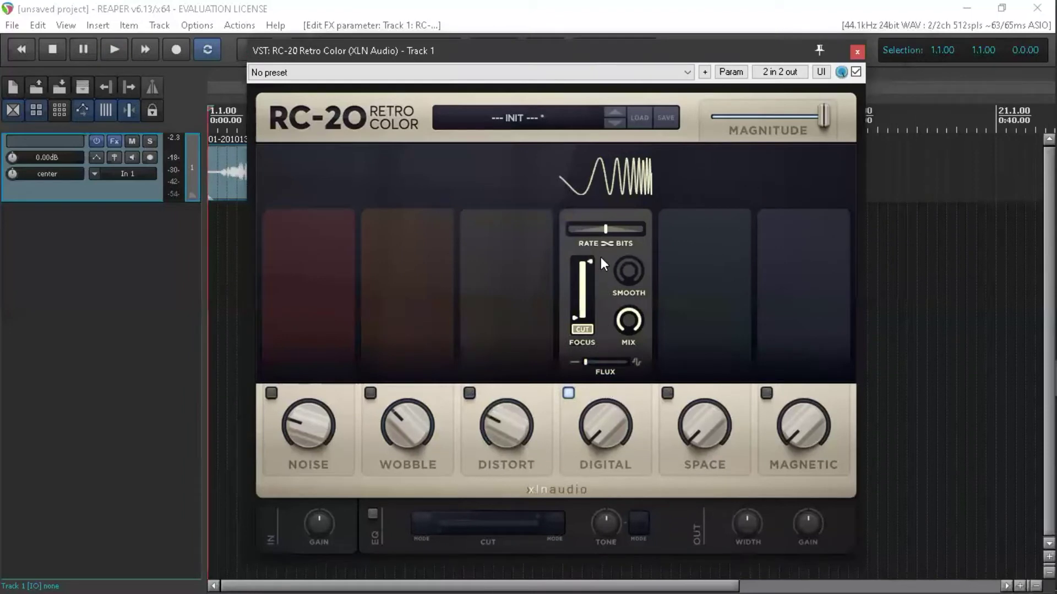
Step: Play the clip, raise Digital to 20%, reduce its Mix during playback, and stop
key(space)
mouse_move(581, 444)
mouse_down()
mouse_move(599, 441)
mouse_move(595, 433)
mouse_up()
drag(588, 268, 591, 283)
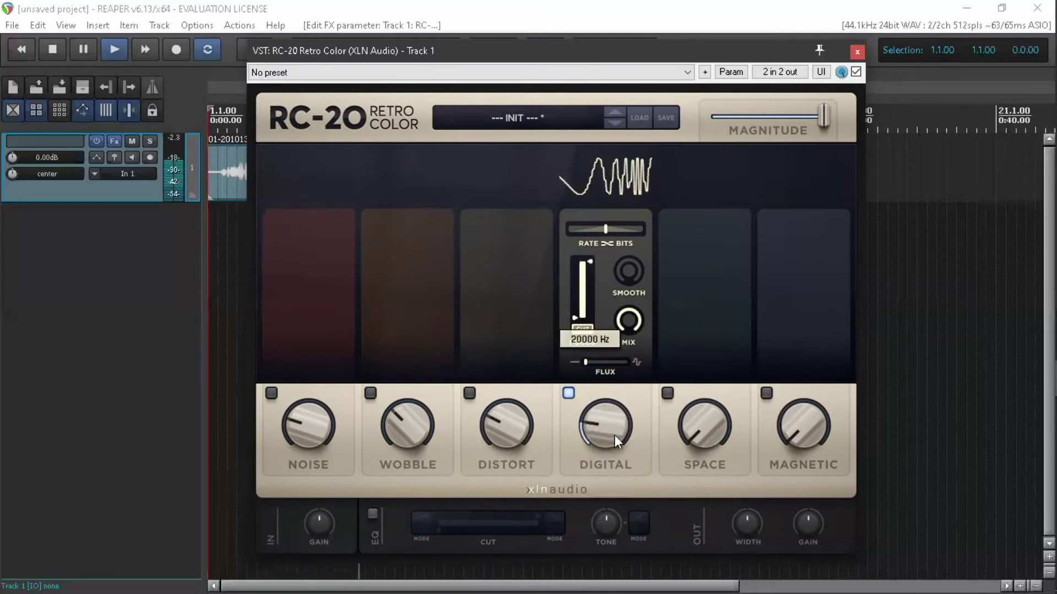
drag(614, 436, 611, 419)
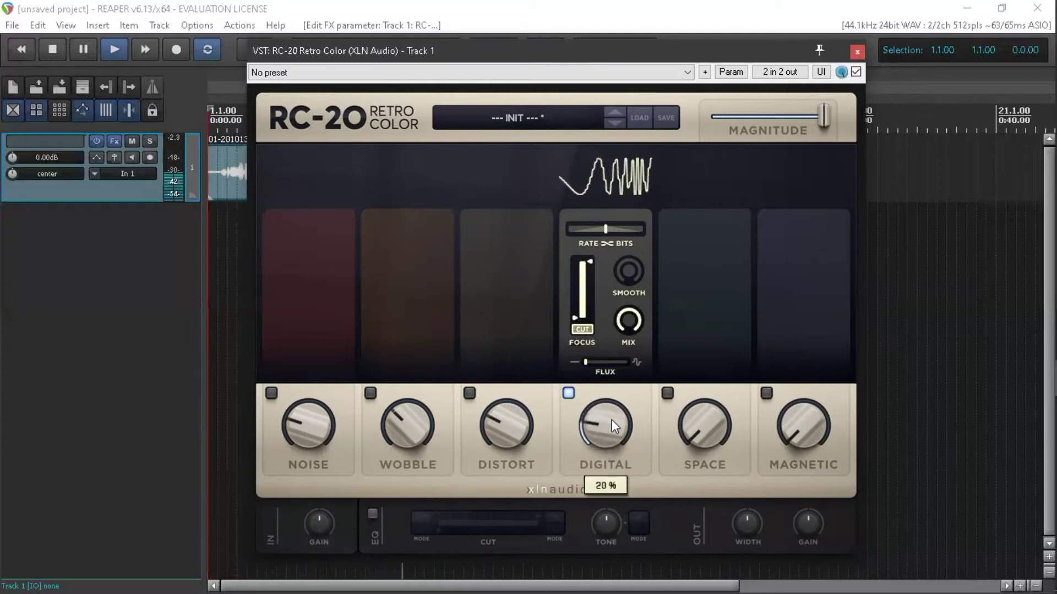
drag(619, 324, 625, 320)
key(space)
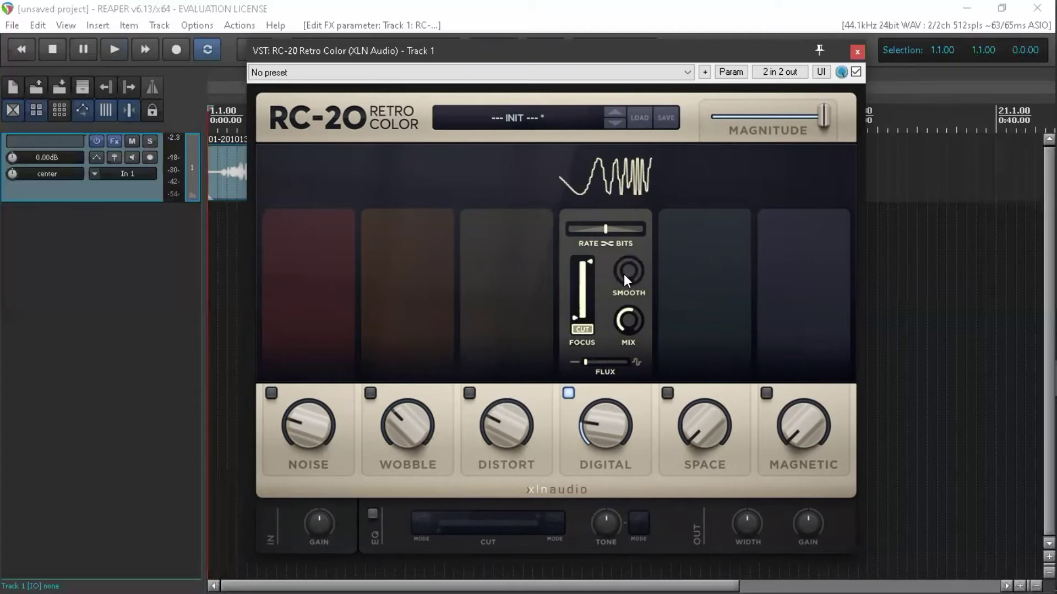
Step: Raise Digital's Smooth to 70%, start playback, and continue raising it through 80% to 100%
scroll(625, 275, up, 5)
scroll(624, 274, up, 6)
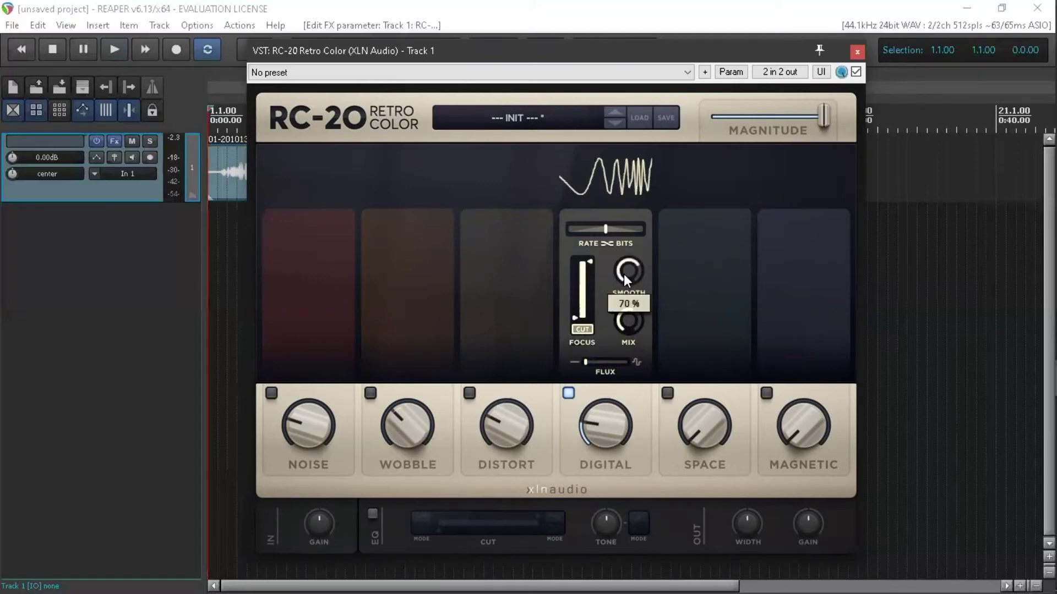
key(space)
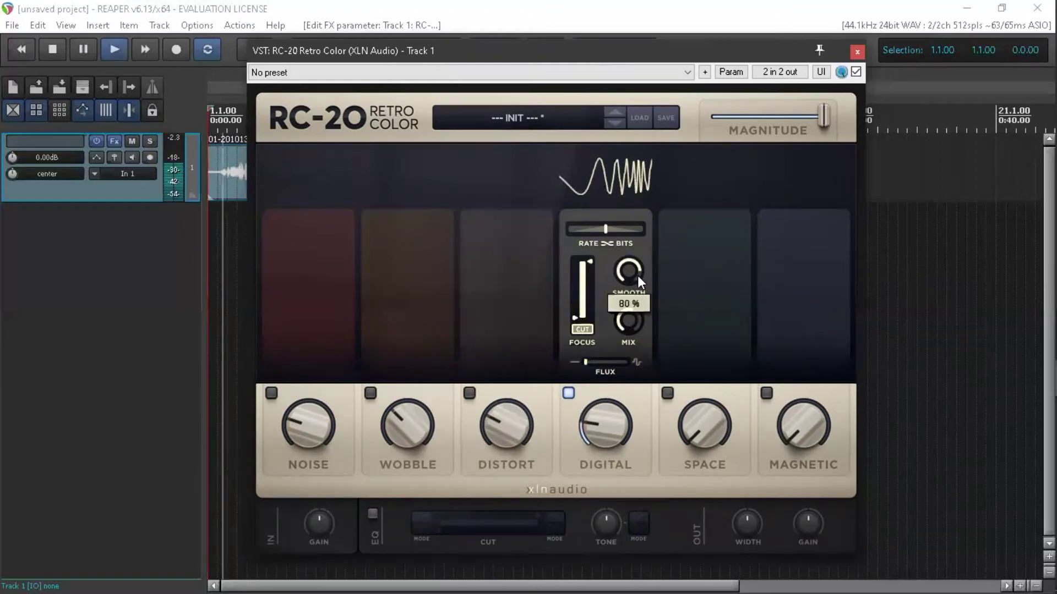
scroll(630, 275, up, 3)
scroll(630, 275, up, 1)
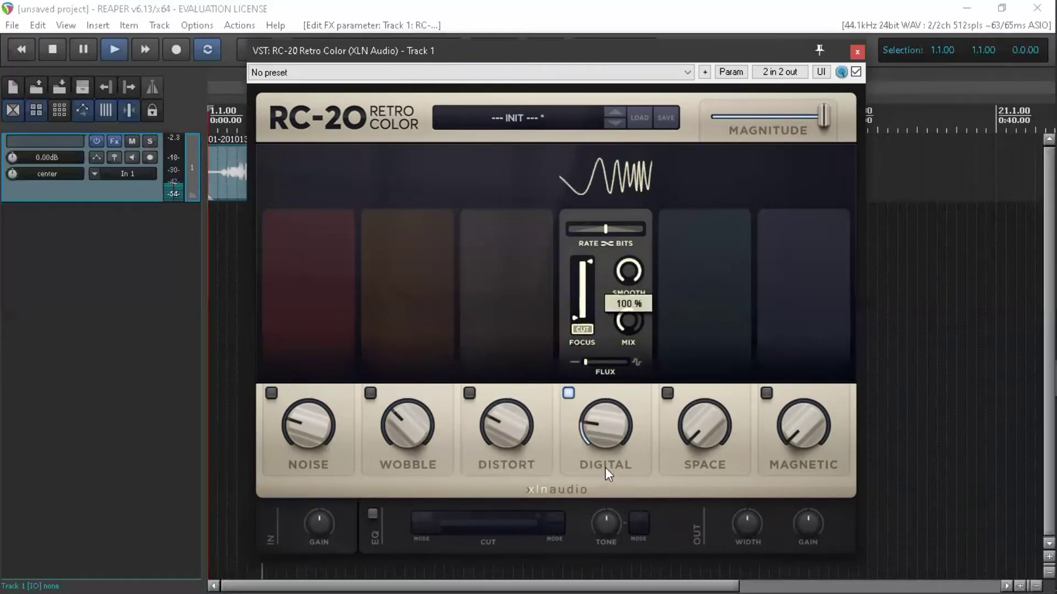
Step: Increase the Digital amount during playback, lower Smooth to 43%, raise it to 97%, and stop
scroll(604, 444, up, 3)
scroll(629, 275, down, 10)
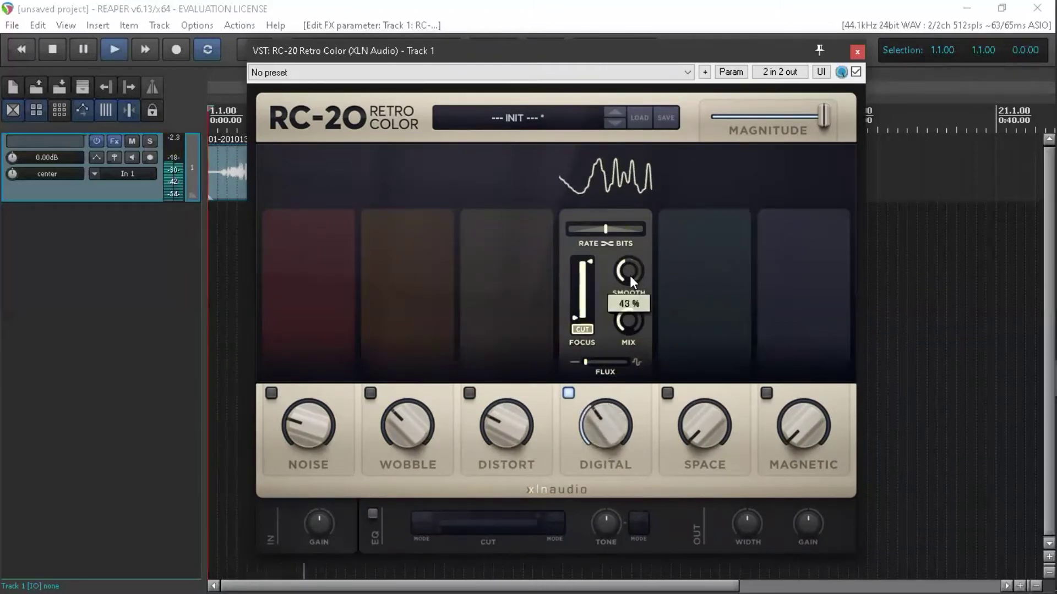
scroll(630, 275, up, 10)
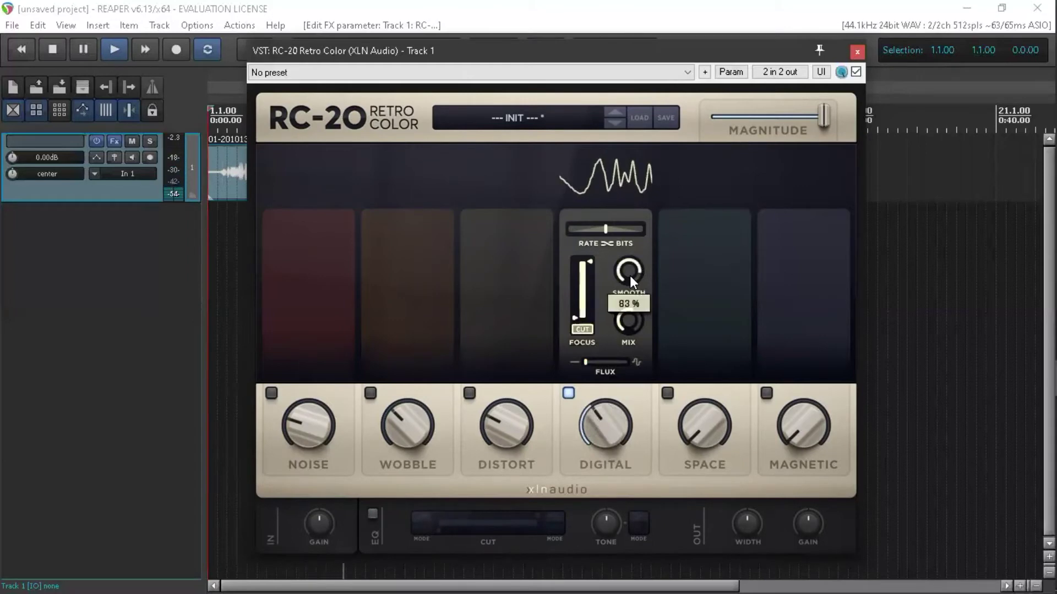
key(space)
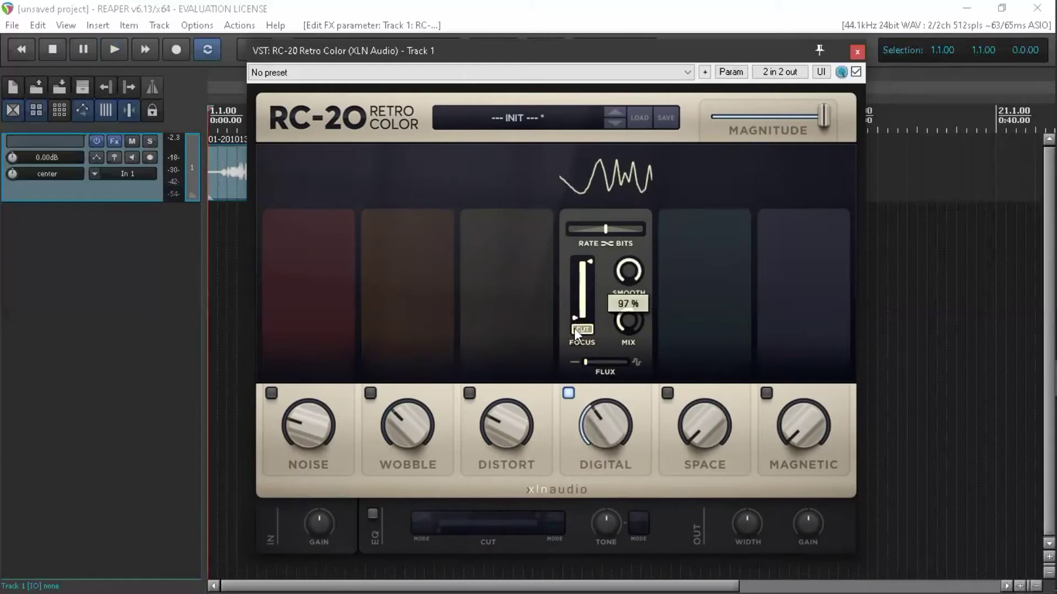
Step: Narrow Digital's Focus range from both ends
drag(589, 259, 595, 291)
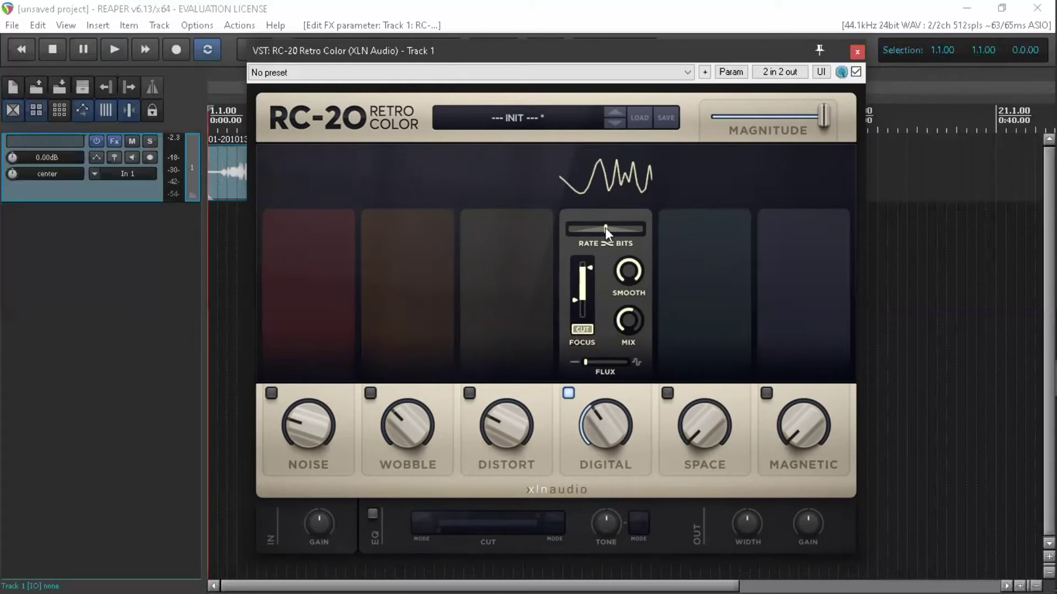
Step: Shift Digital's Rate/Bits balance fully to Rate and raise the Digital amount to 53% during playback
drag(606, 227, 561, 229)
key(space)
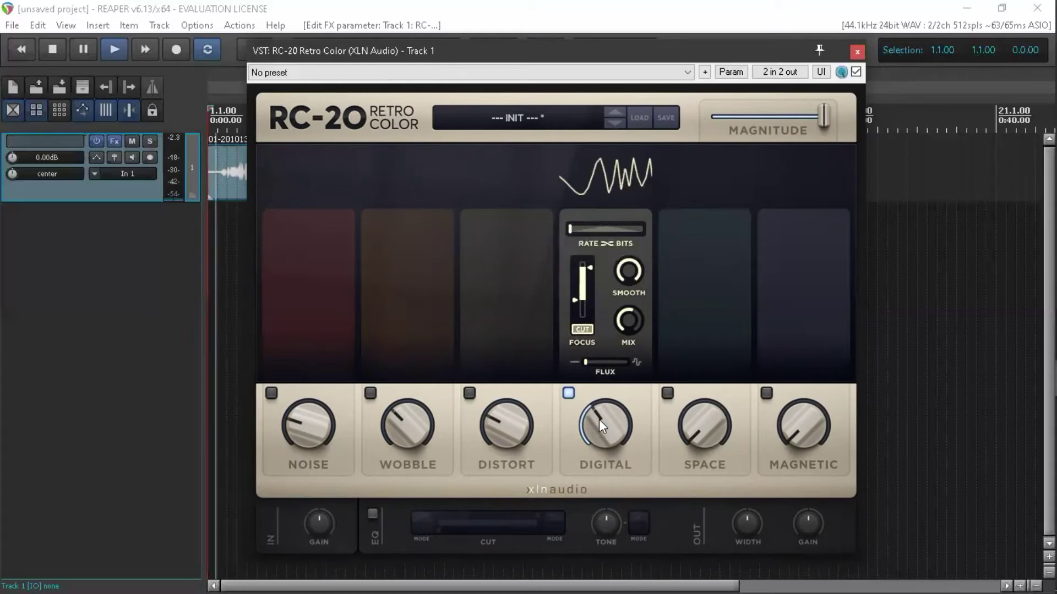
scroll(597, 419, up, 5)
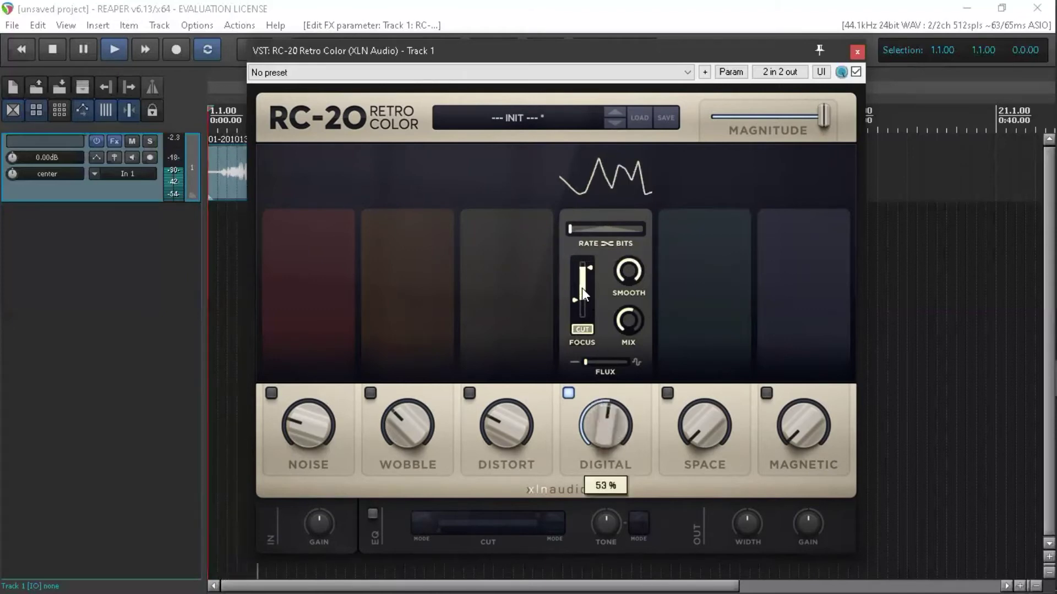
drag(574, 228, 565, 252)
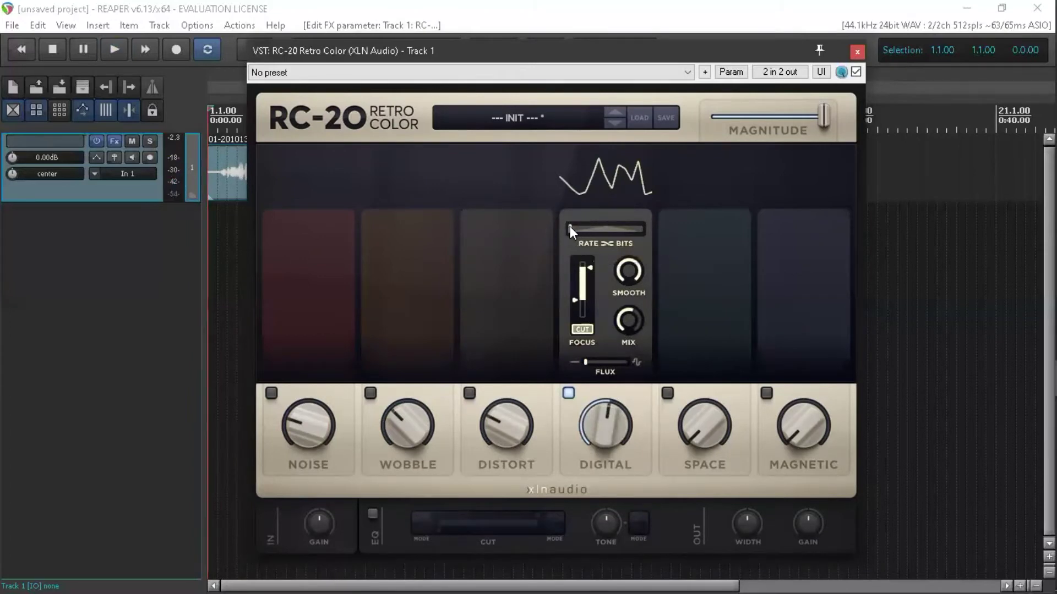
drag(570, 227, 529, 246)
Step: Audition Digital at full Rate, move the balance fully to Bits, and audition the clip again
key(space)
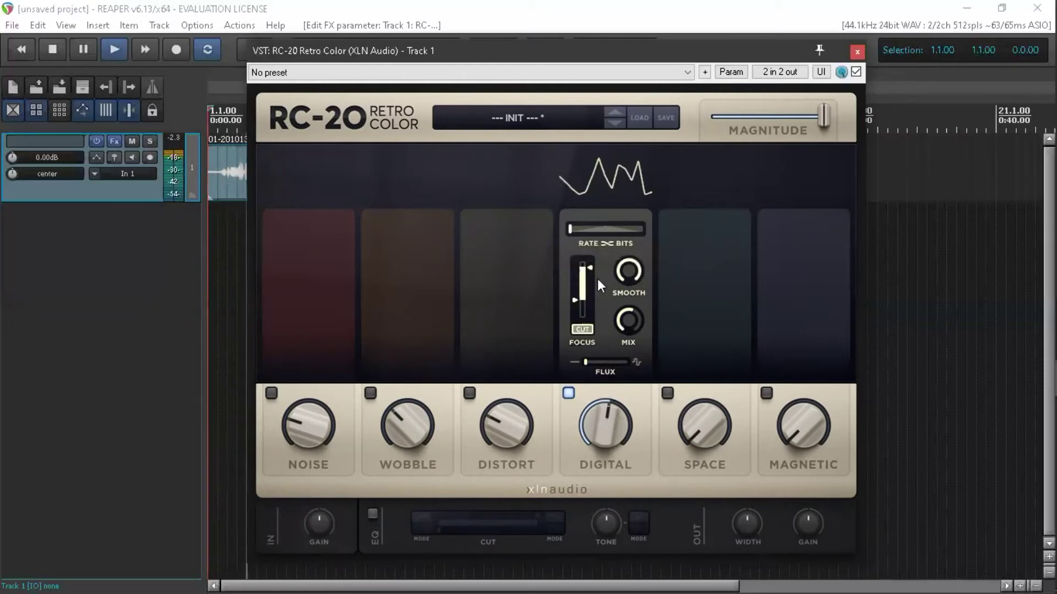
key(space)
drag(569, 229, 650, 225)
key(space)
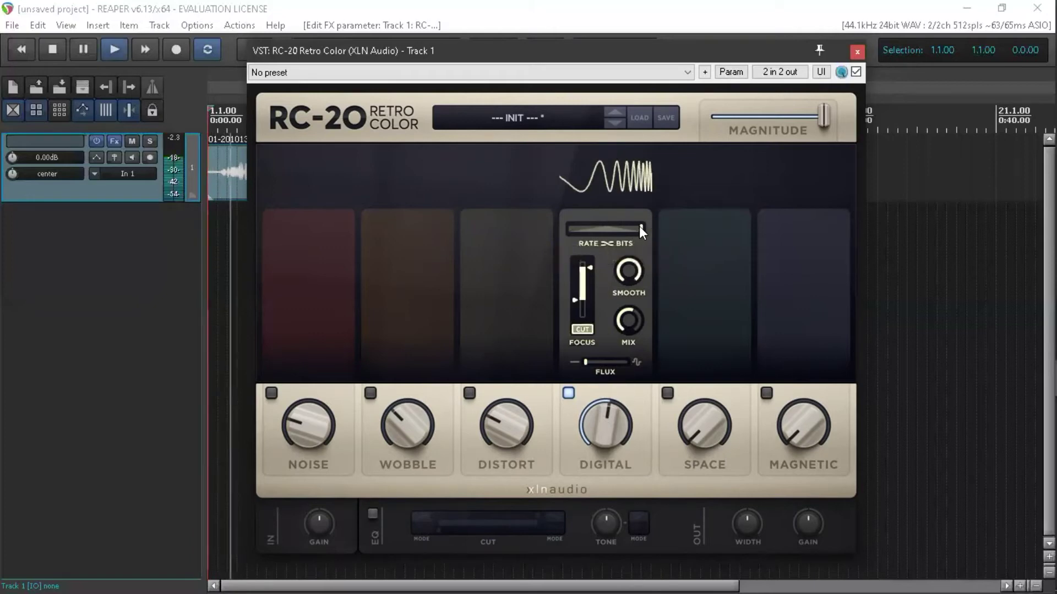
key(space)
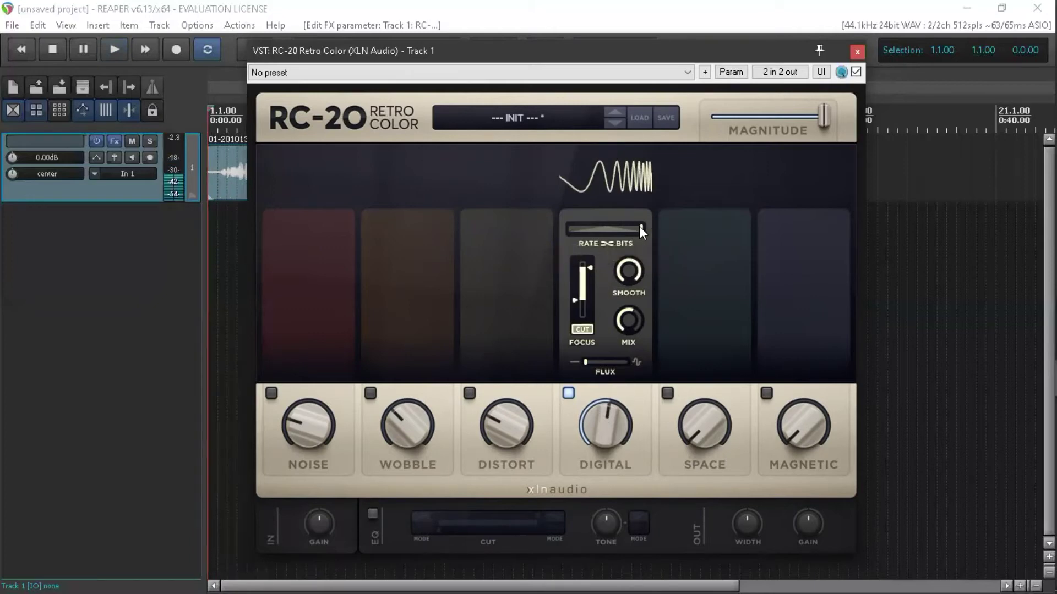
Step: Centre Digital's Rate/Bits balance, lower its Mix to 37%, and raise the Mix again
drag(639, 227, 602, 235)
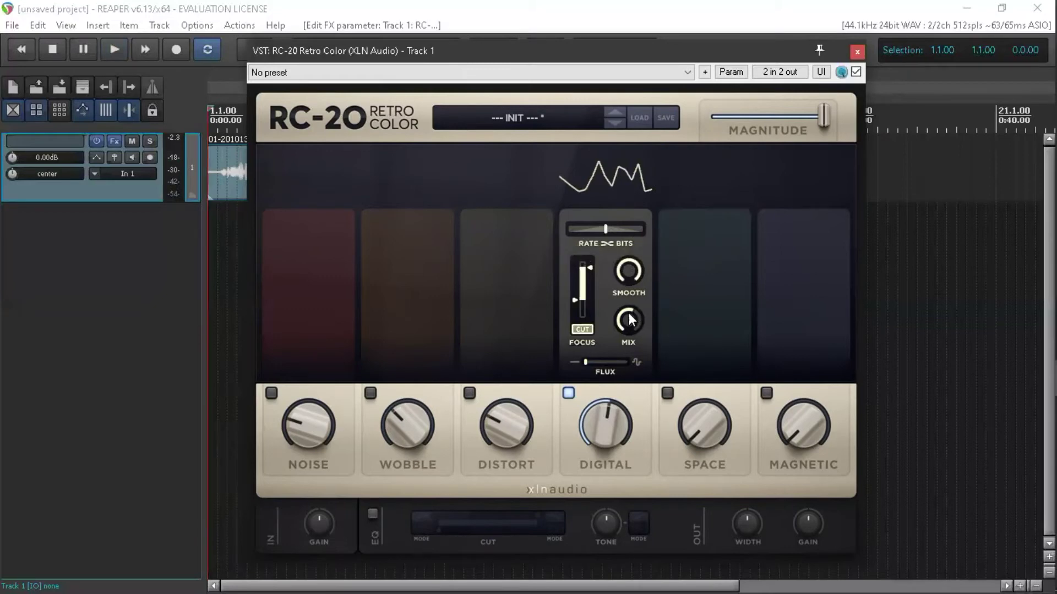
scroll(631, 321, down, 5)
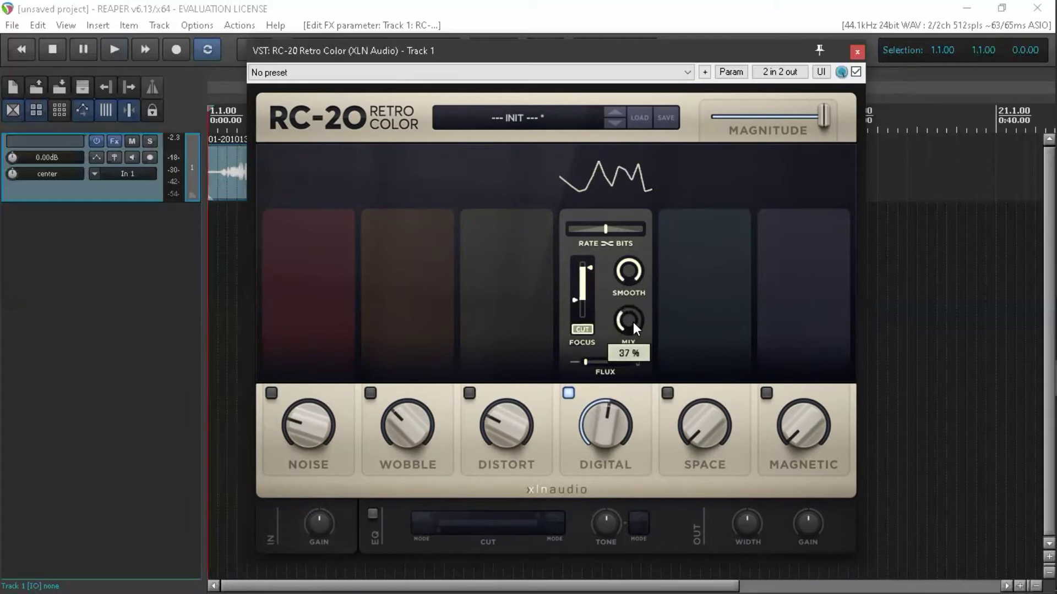
scroll(633, 322, up, 5)
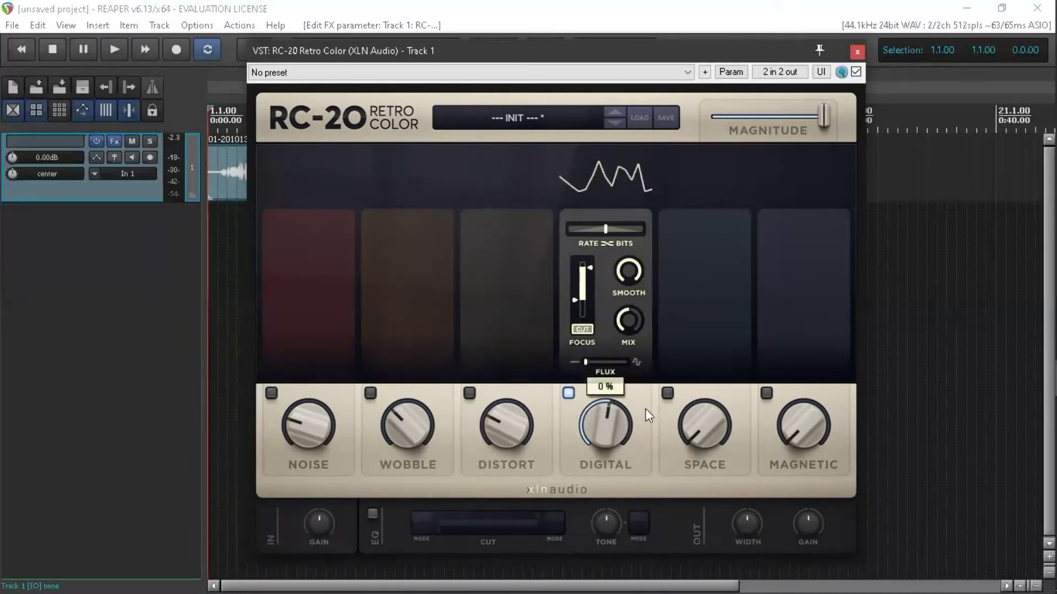
Step: Enable the Space module in place of Digital and move the plug-in window to uncover the end of the clip
click(667, 394)
click(569, 395)
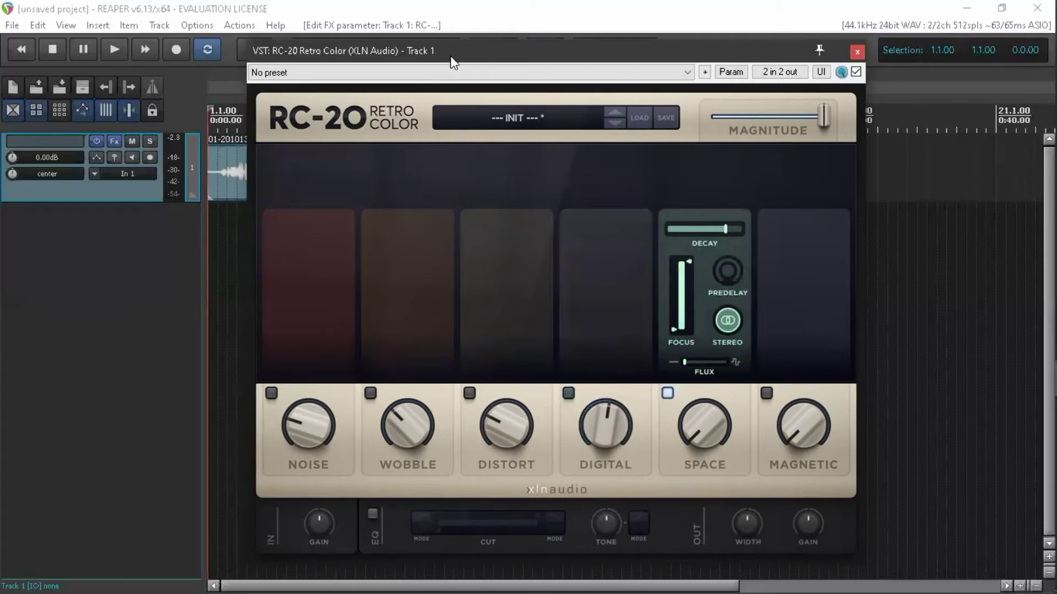
drag(475, 65, 307, 65)
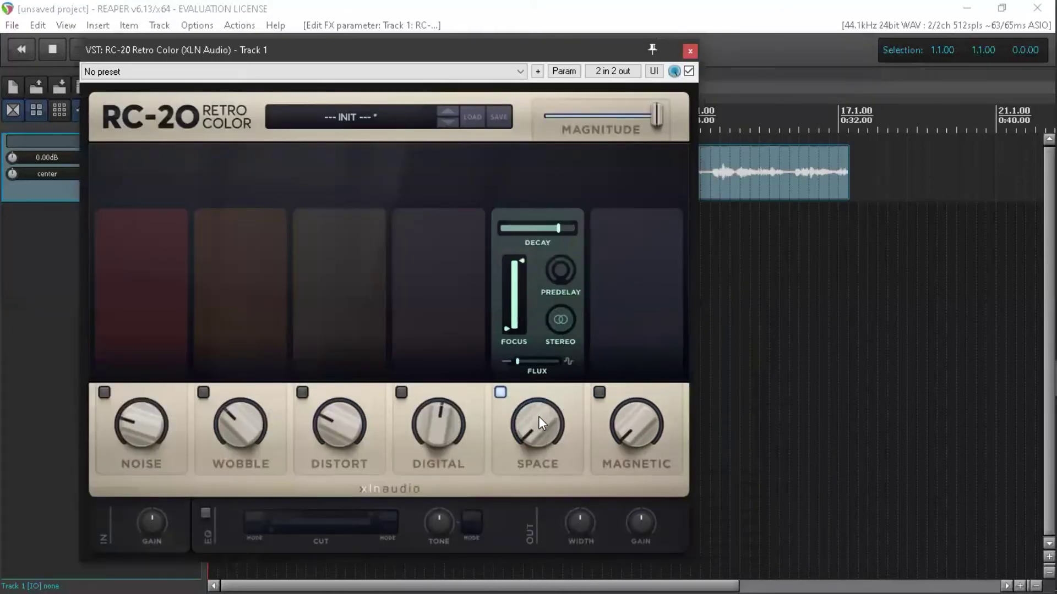
Step: Raise the Space amount with Stereo off and narrow its Focus range from both ends
drag(538, 417, 541, 374)
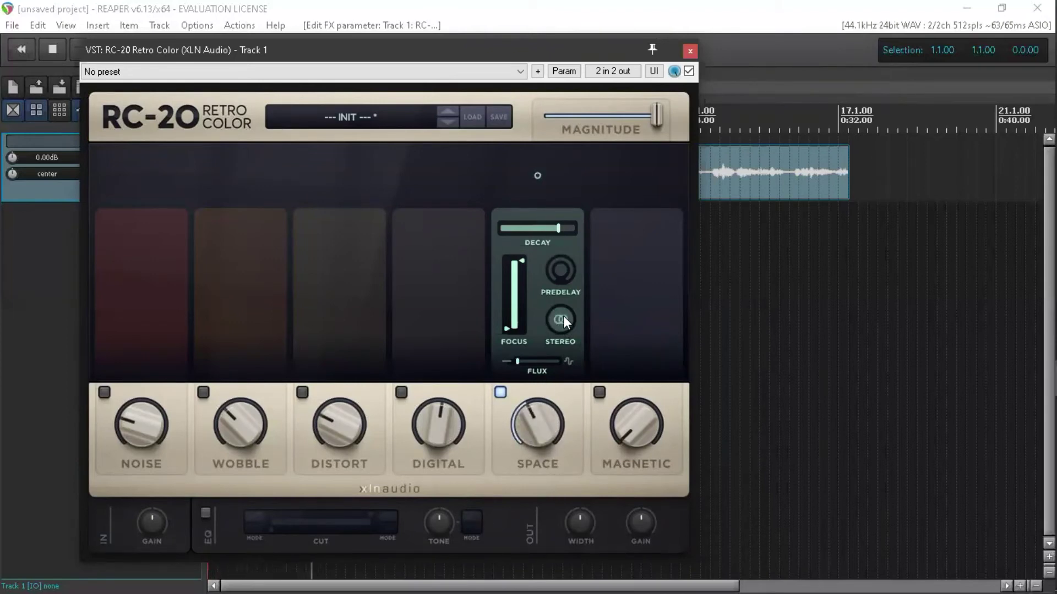
drag(524, 423, 549, 382)
drag(522, 264, 524, 291)
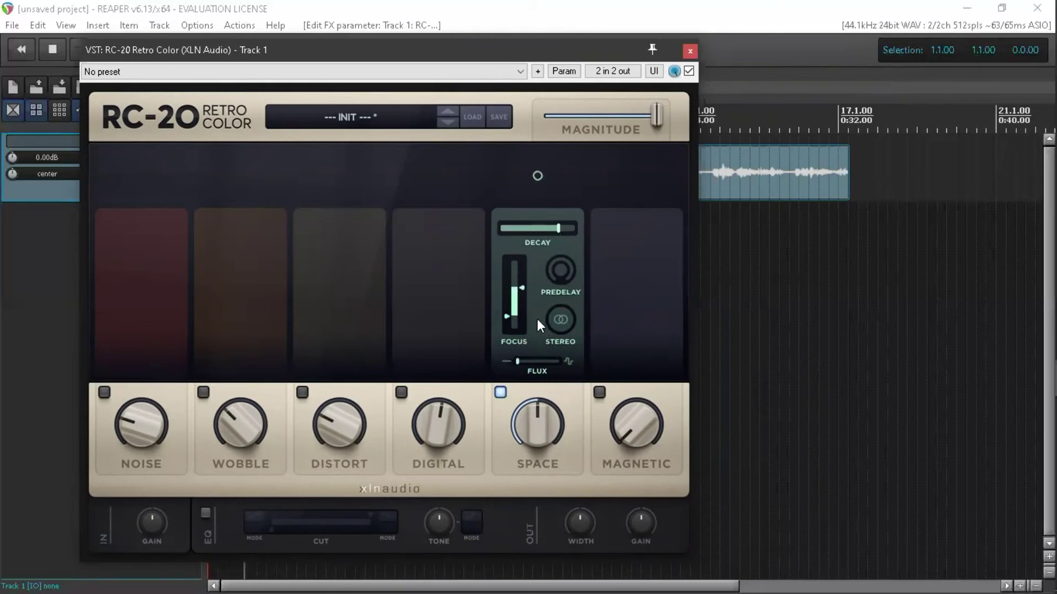
Step: Raise Space to 56% and beyond during playback, and reduce it well below halfway
drag(535, 429, 535, 427)
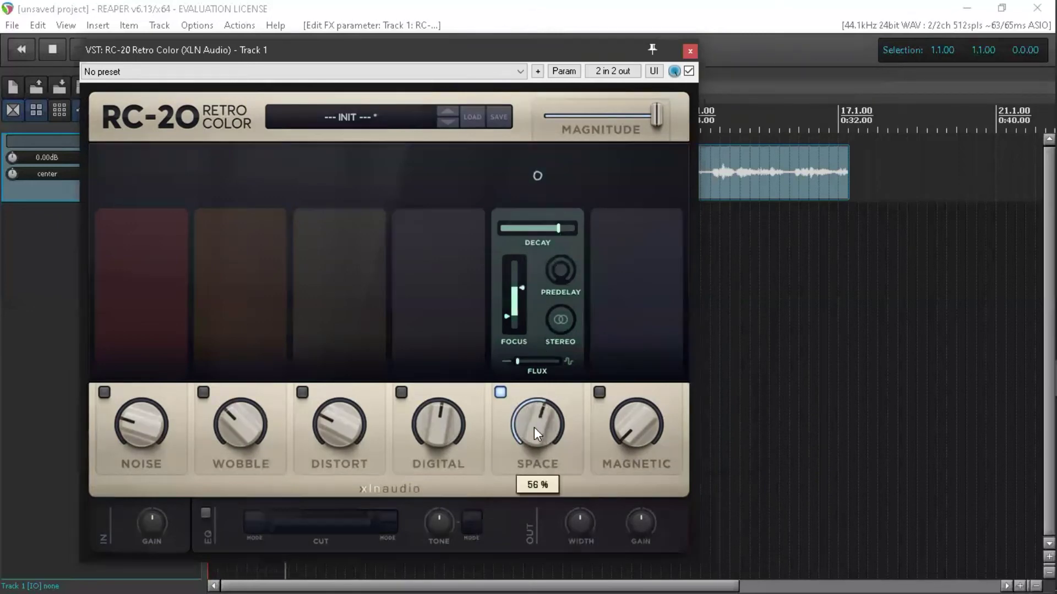
scroll(535, 426, up, 5)
scroll(537, 426, down, 10)
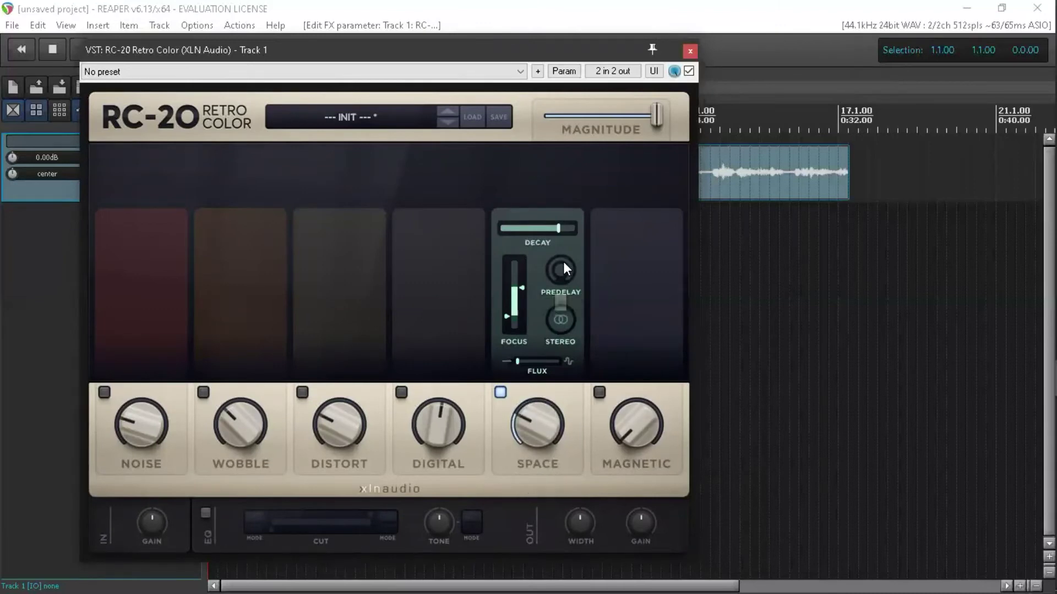
Step: Set Space's Predelay to 57 ms, raise Space through 33% during playback, and vary Predelay through 36 ms and 43 ms
drag(557, 275, 602, 241)
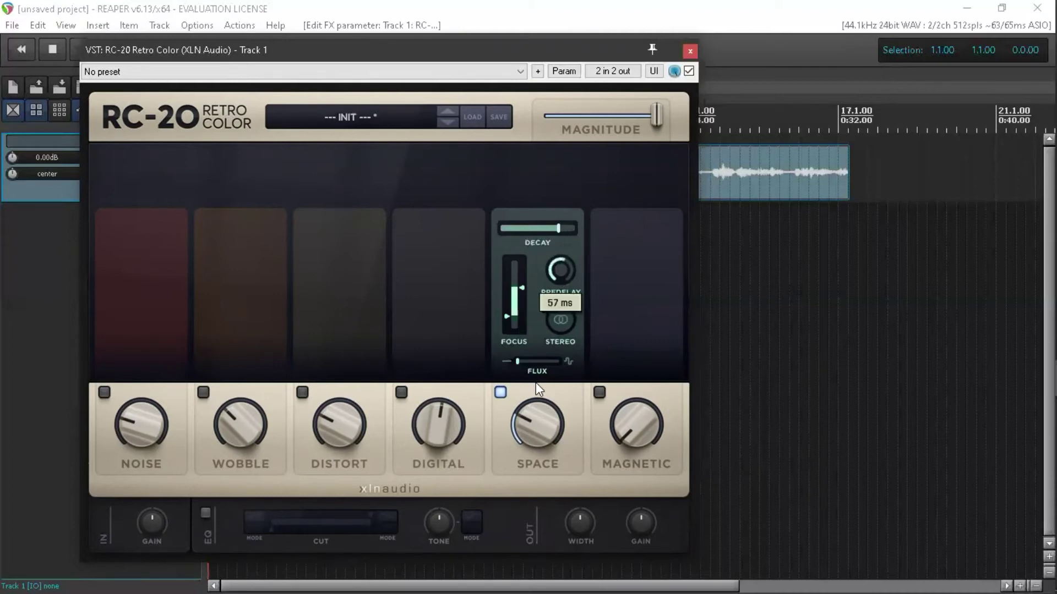
mouse_move(534, 427)
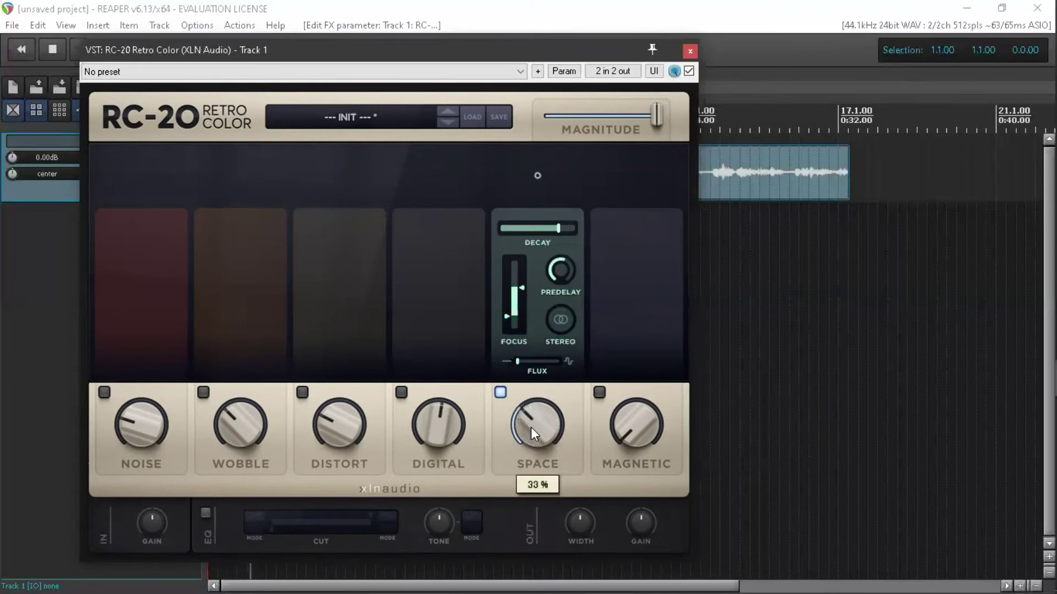
drag(558, 278, 521, 267)
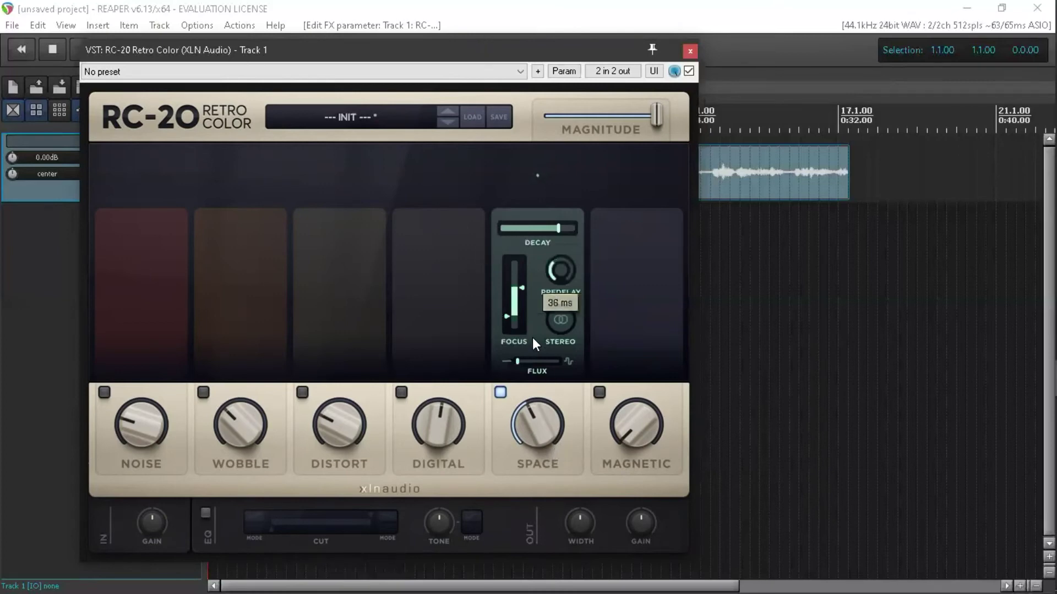
drag(533, 337, 542, 330)
scroll(557, 271, up, 3)
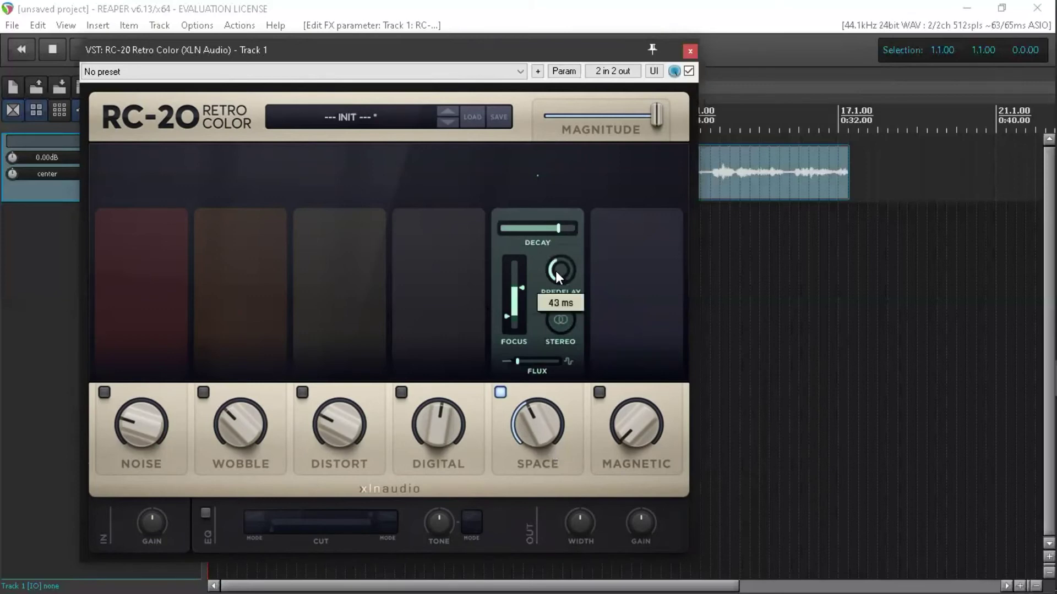
scroll(556, 271, up, 3)
scroll(555, 270, down, 6)
Step: Turn the Magnetic module off and enable Stereo for Space
click(616, 340)
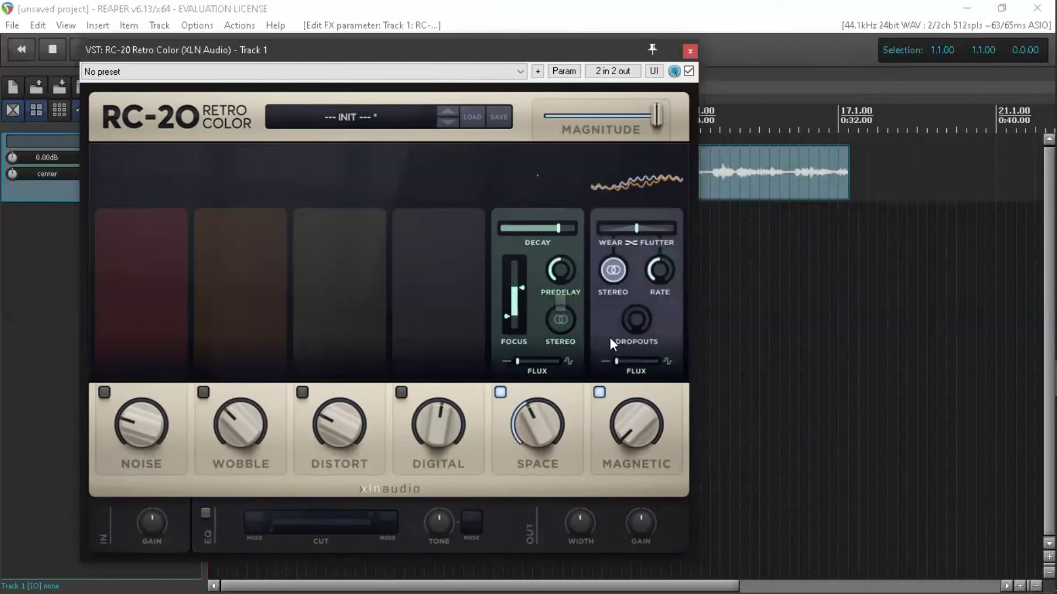
click(600, 393)
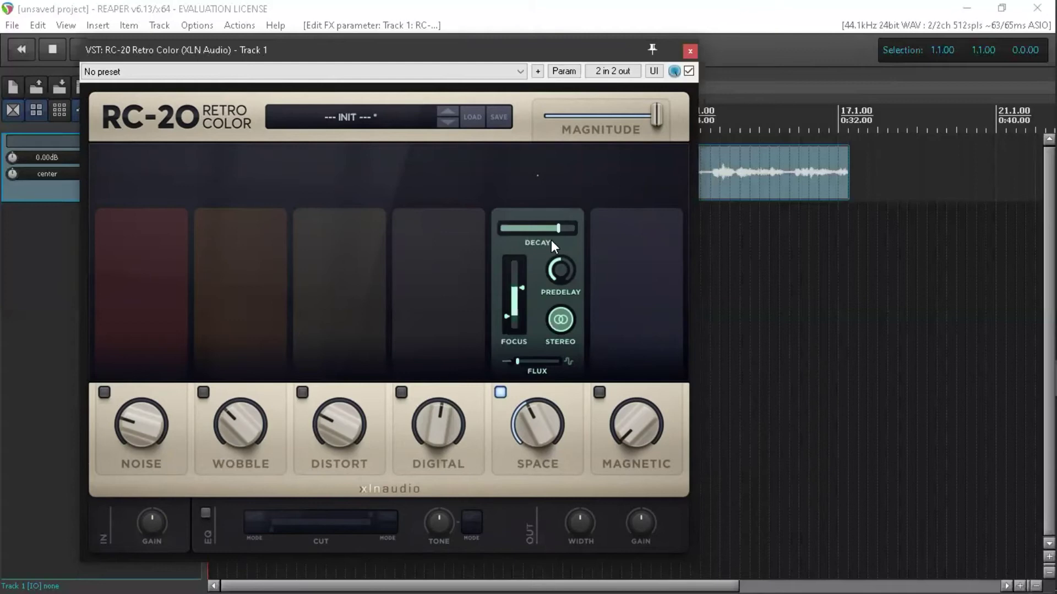
Step: Play the clip, raise the Space amount through 66%, and reduce it slightly with Predelay at minimum
key(space)
scroll(536, 426, up, 4)
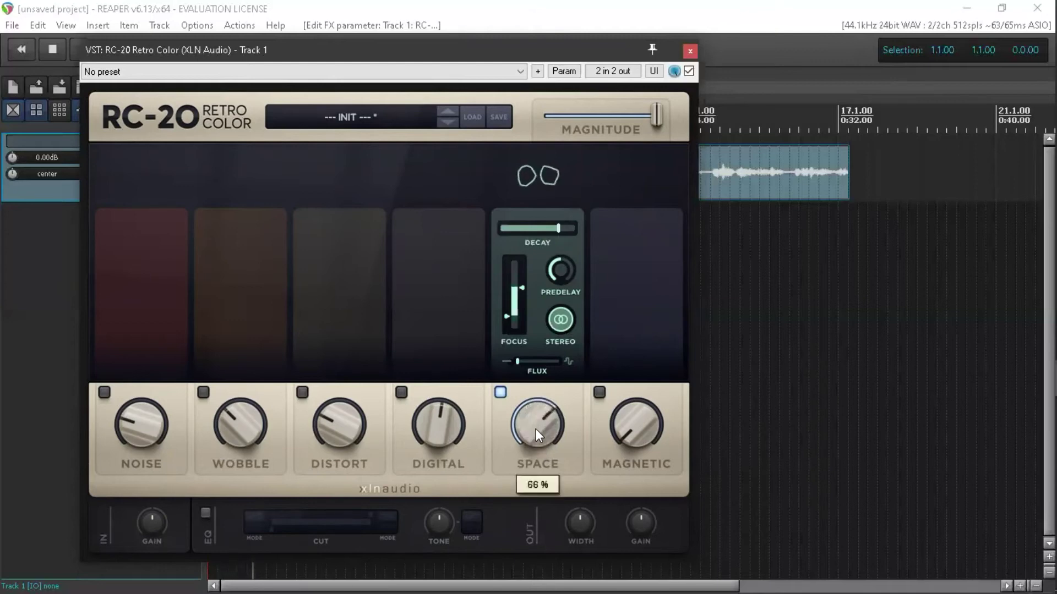
scroll(536, 428, up, 4)
scroll(558, 267, down, 5)
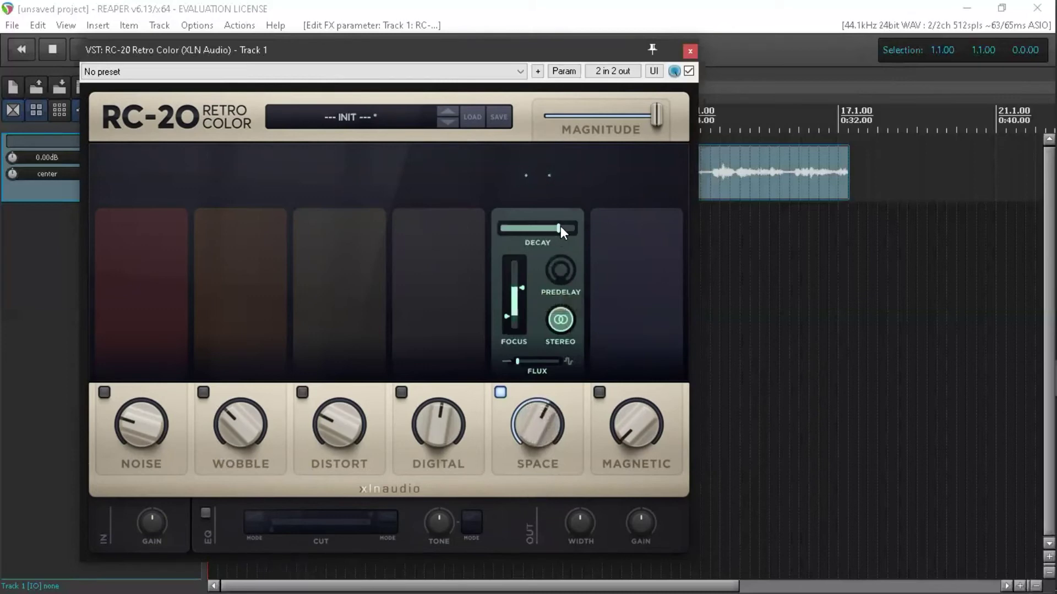
Step: Vary Space's Decay through 85% and 89% while auditioning, and lower it to a short setting
drag(560, 228, 555, 228)
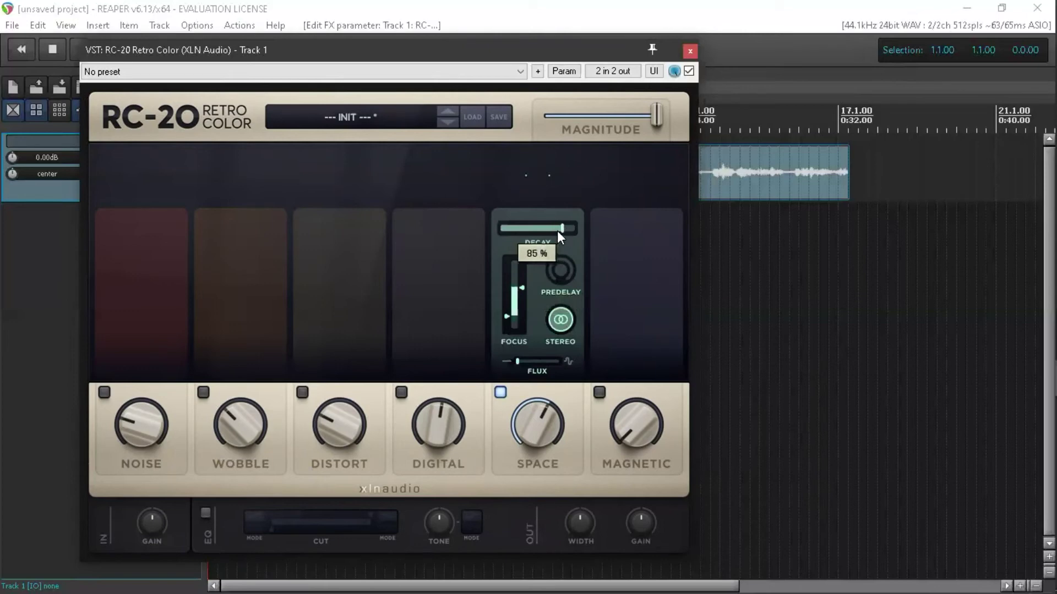
drag(558, 232, 543, 229)
drag(524, 228, 560, 233)
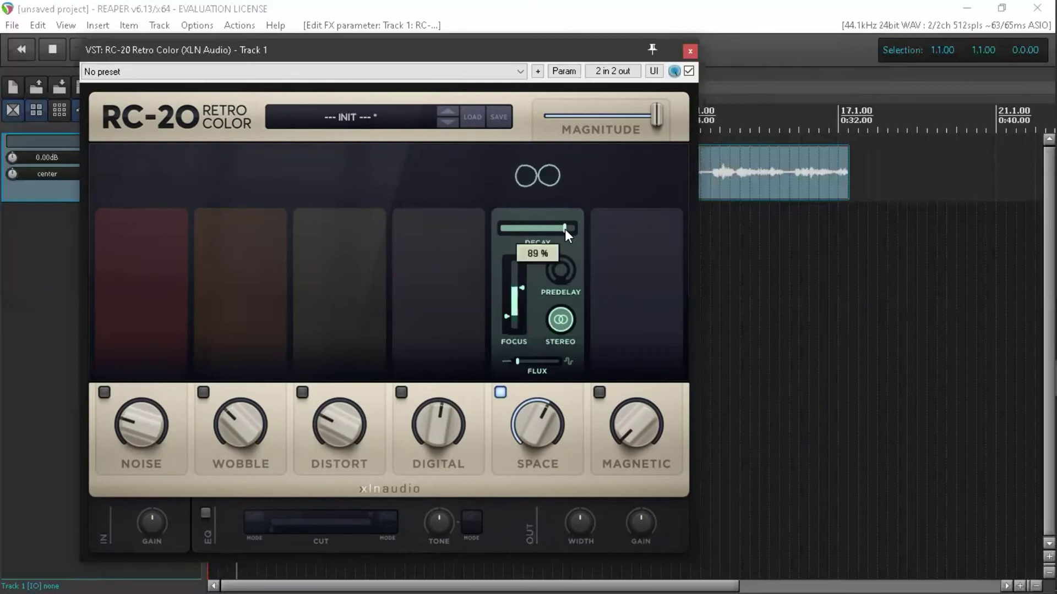
drag(569, 229, 513, 231)
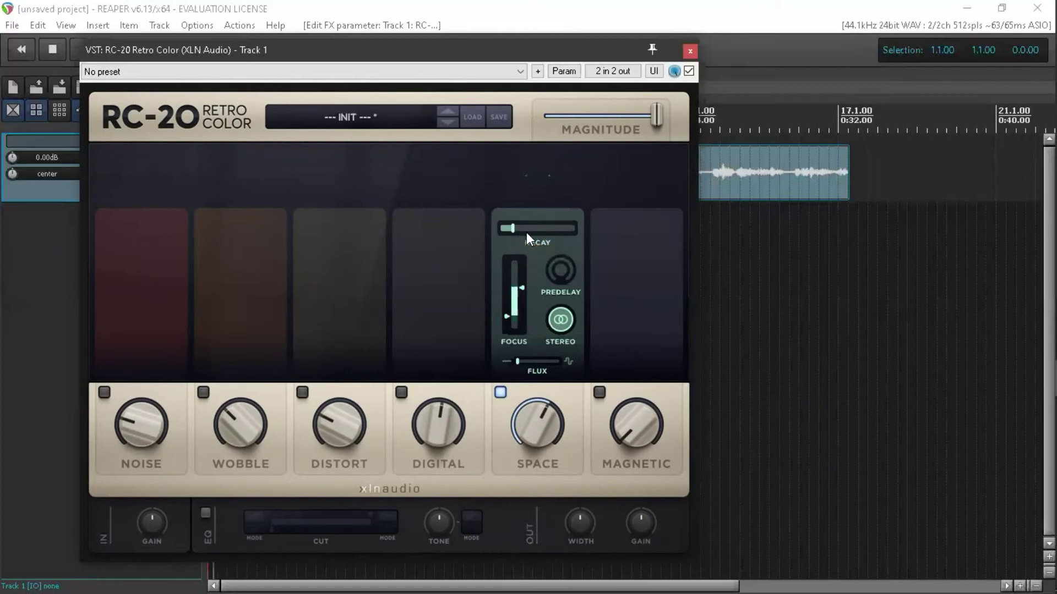
drag(511, 227, 515, 227)
Step: Raise Space's Flux to 100%, set Decay to 65% during playback, and return Flux to minimum
drag(518, 360, 582, 361)
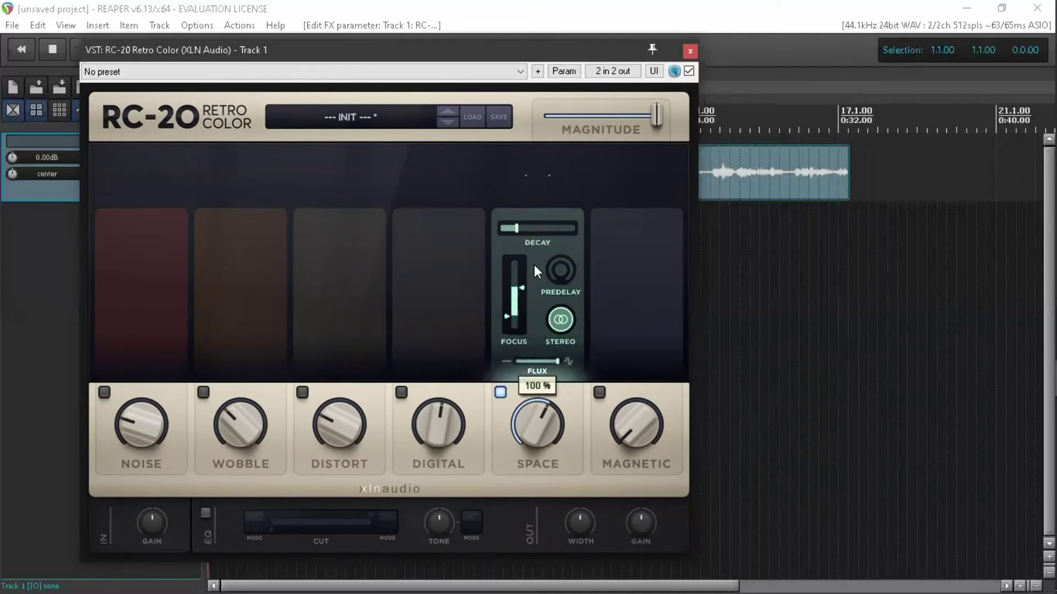
drag(515, 229, 547, 228)
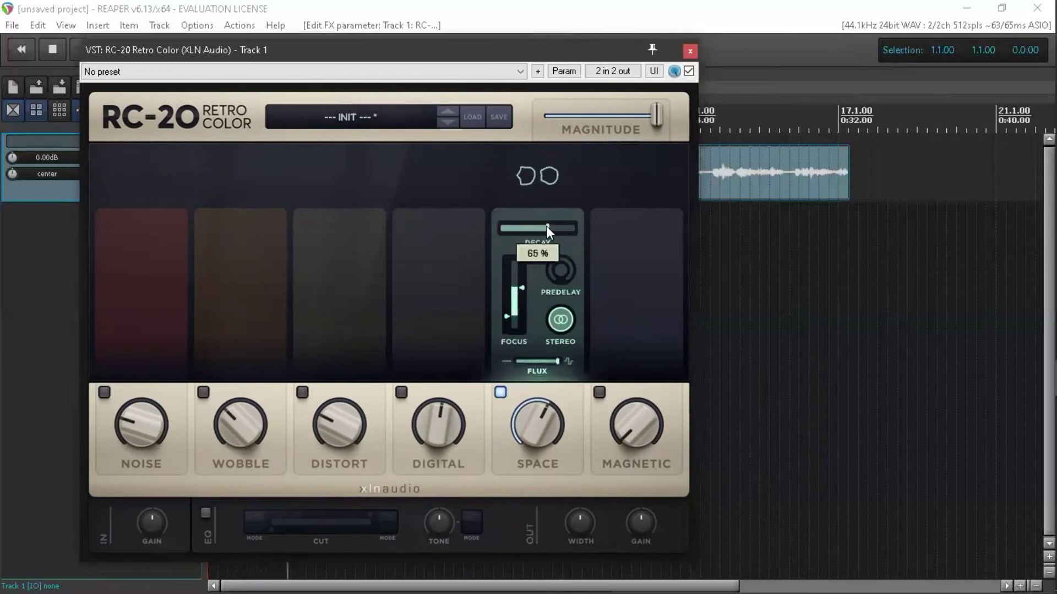
drag(558, 361, 521, 364)
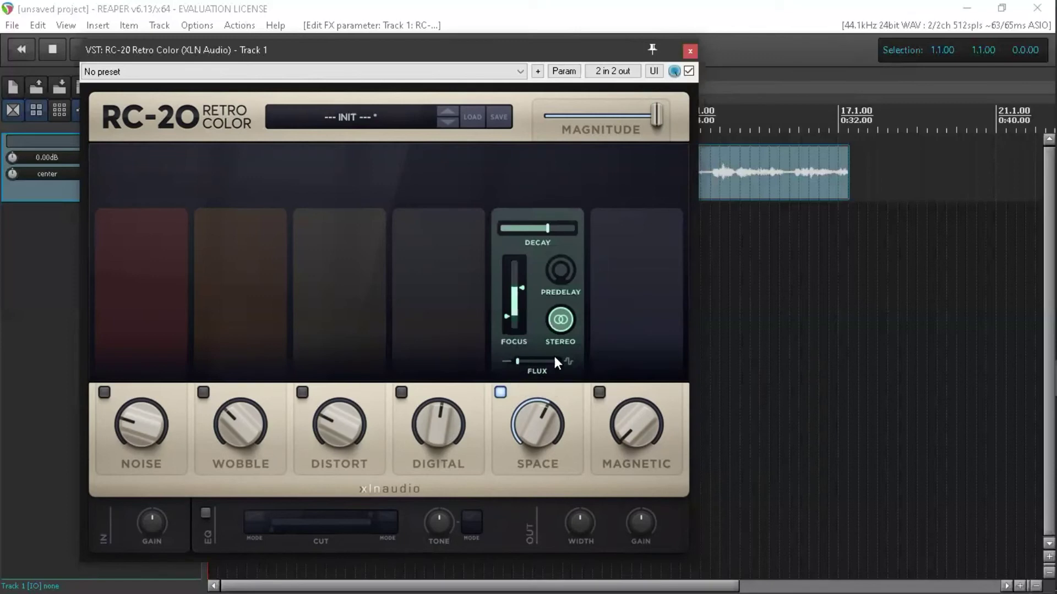
Step: Enable the Magnetic module in place of Space and raise the Magnetic amount during playback
click(598, 392)
click(501, 393)
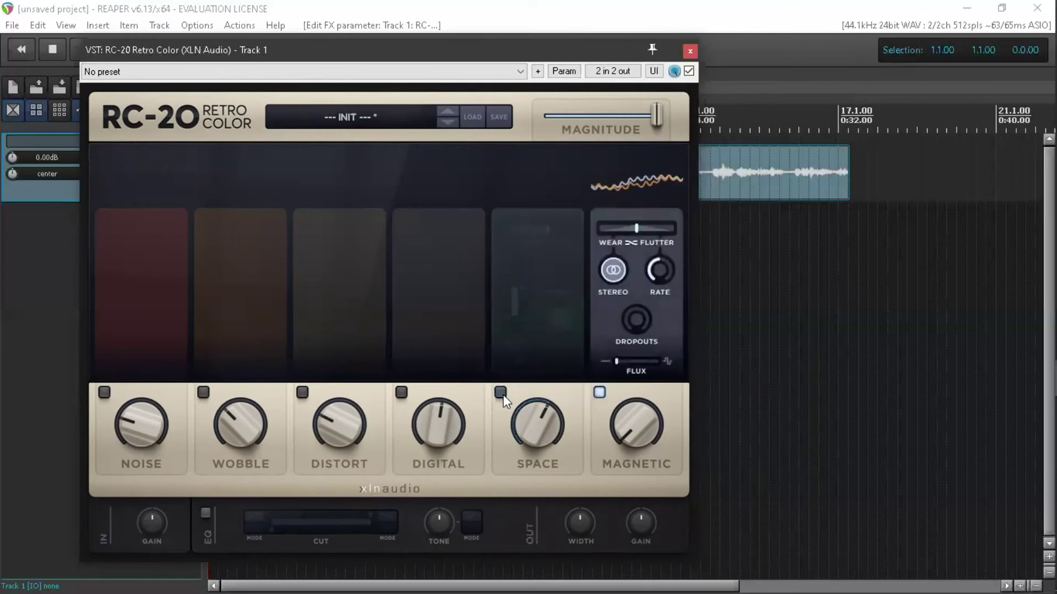
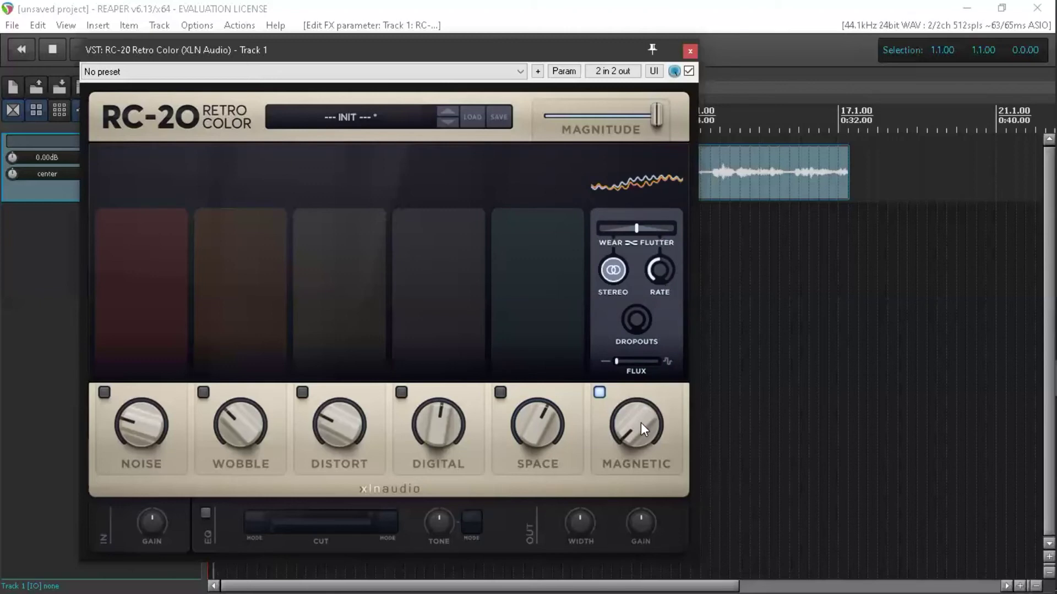
scroll(640, 423, up, 9)
scroll(641, 423, up, 2)
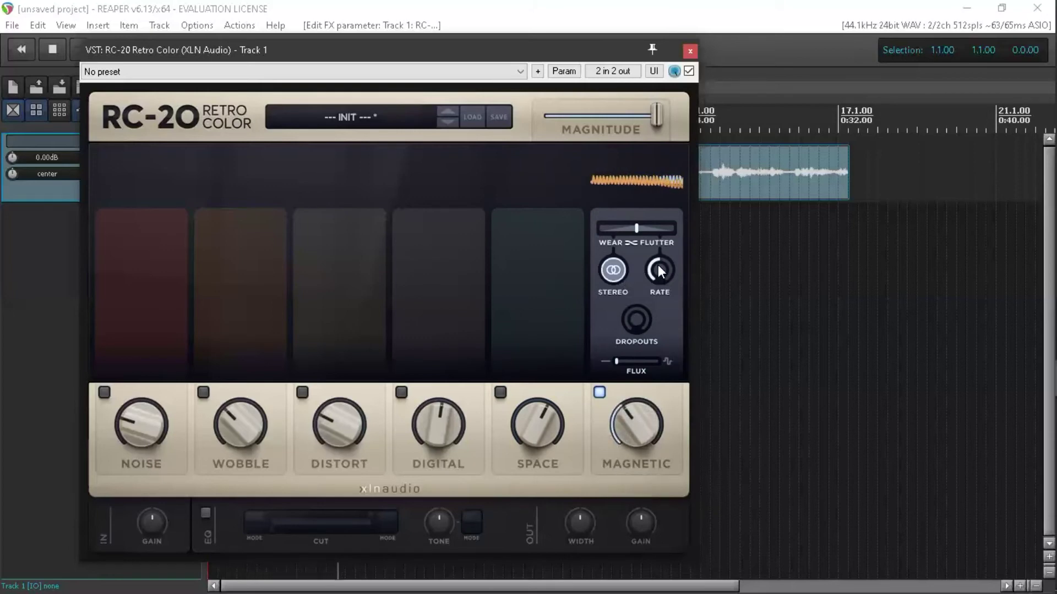
Step: Adjust Magnetic's Rate, increase its Dropouts, and turn its Stereo option off during playback
scroll(636, 319, up, 10)
scroll(636, 319, up, 6)
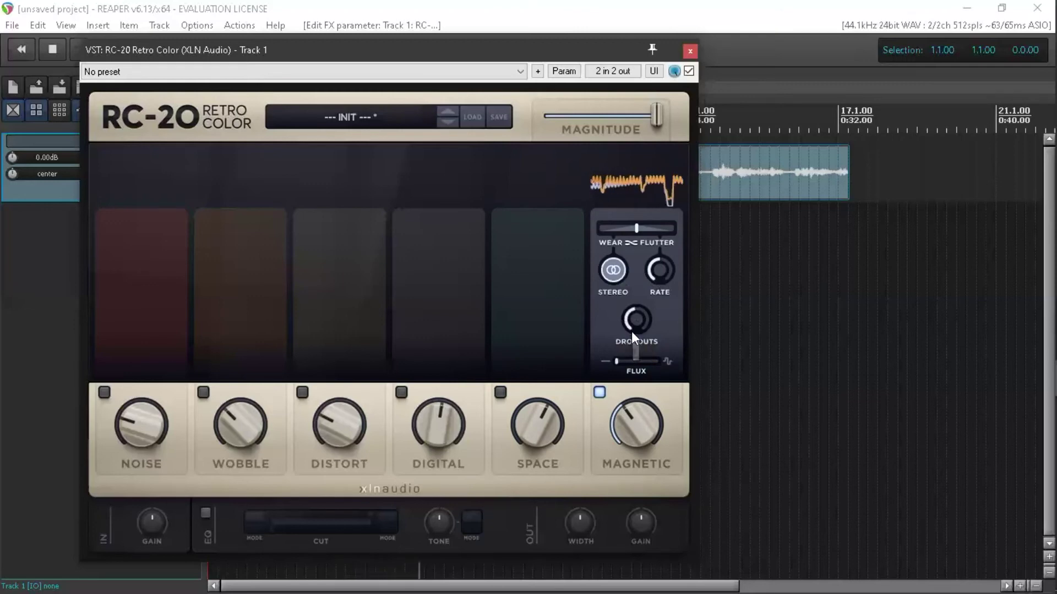
scroll(635, 325, up, 2)
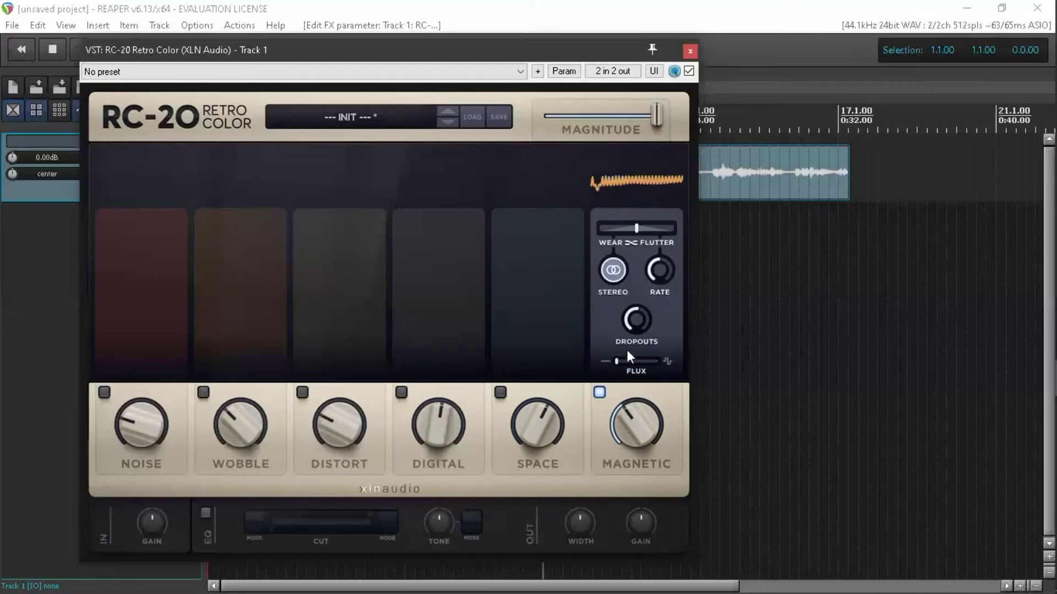
click(614, 272)
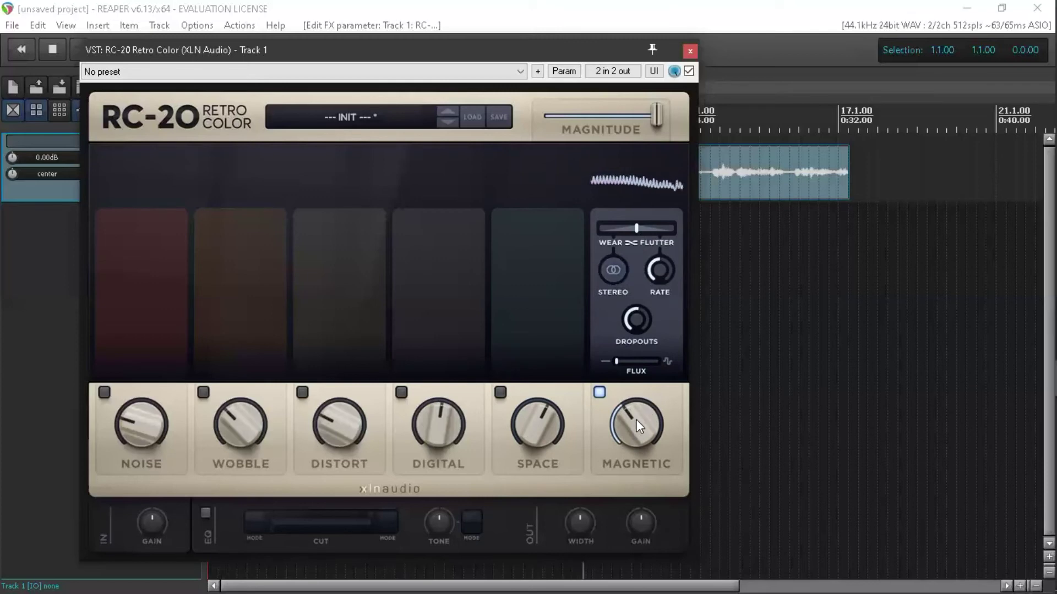
Step: Raise the Magnetic amount and Rate while auditioning, and lower both again
scroll(636, 419, up, 3)
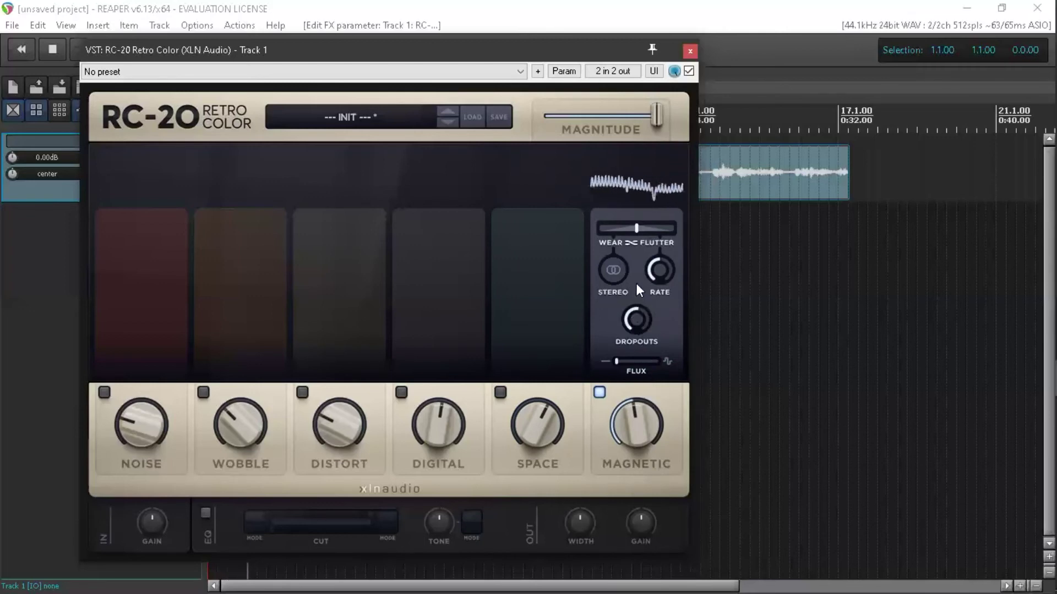
mouse_move(656, 267)
drag(656, 267, 656, 255)
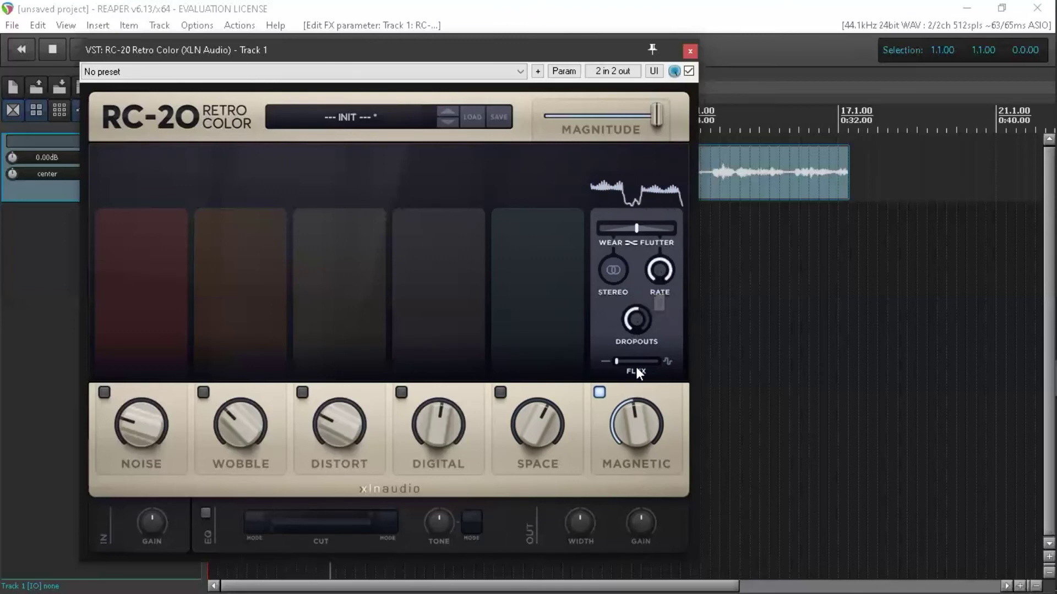
drag(637, 409, 638, 418)
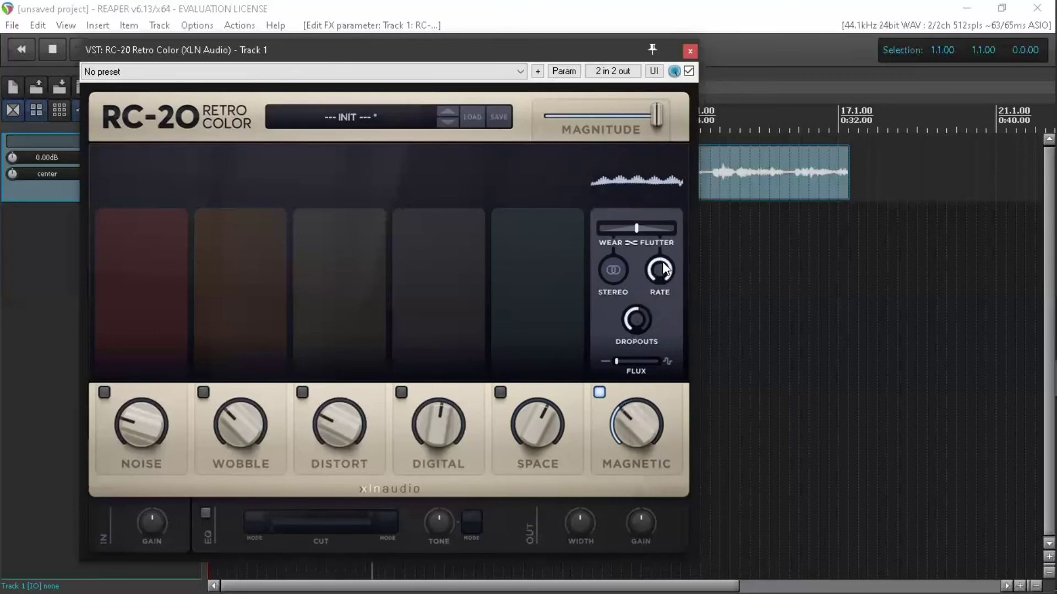
drag(661, 259, 661, 264)
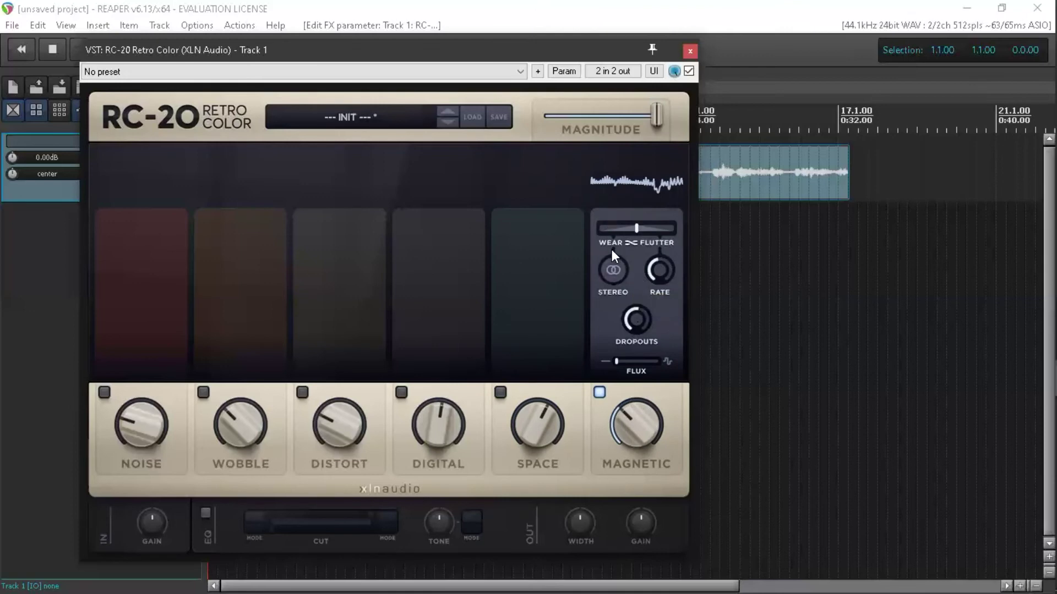
Step: Set Magnetic's balance to 100% Wear, raise Dropouts to maximum during playback, and lower Dropouts to 47%
drag(637, 227, 558, 246)
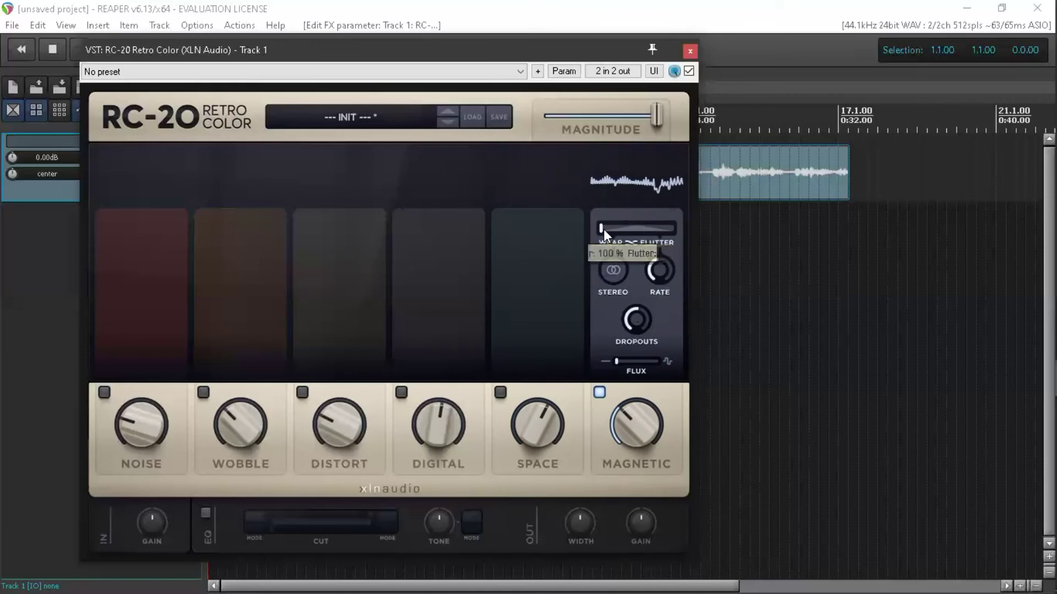
scroll(629, 422, up, 5)
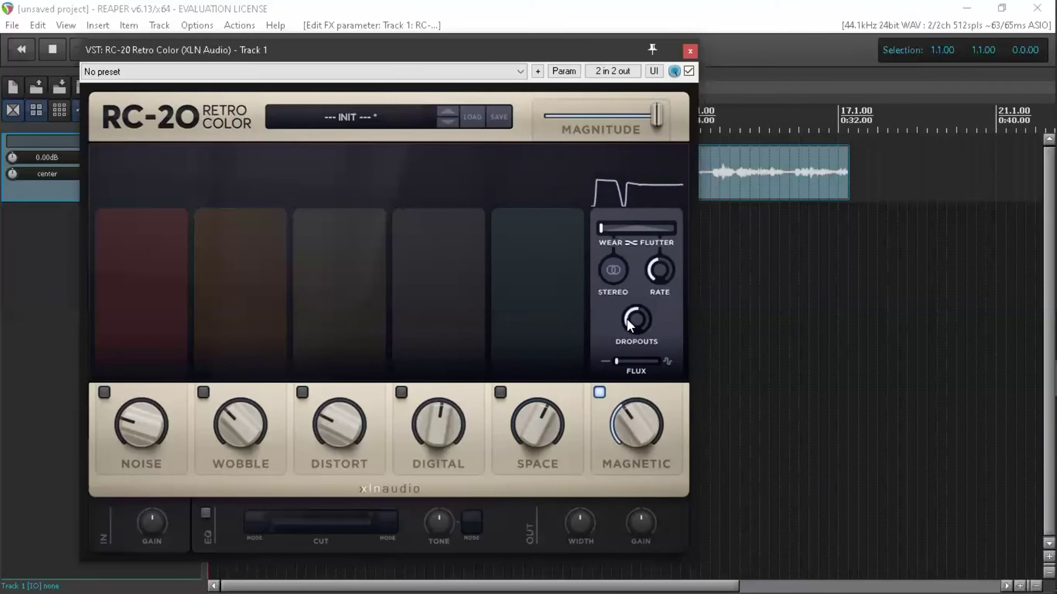
scroll(634, 321, up, 5)
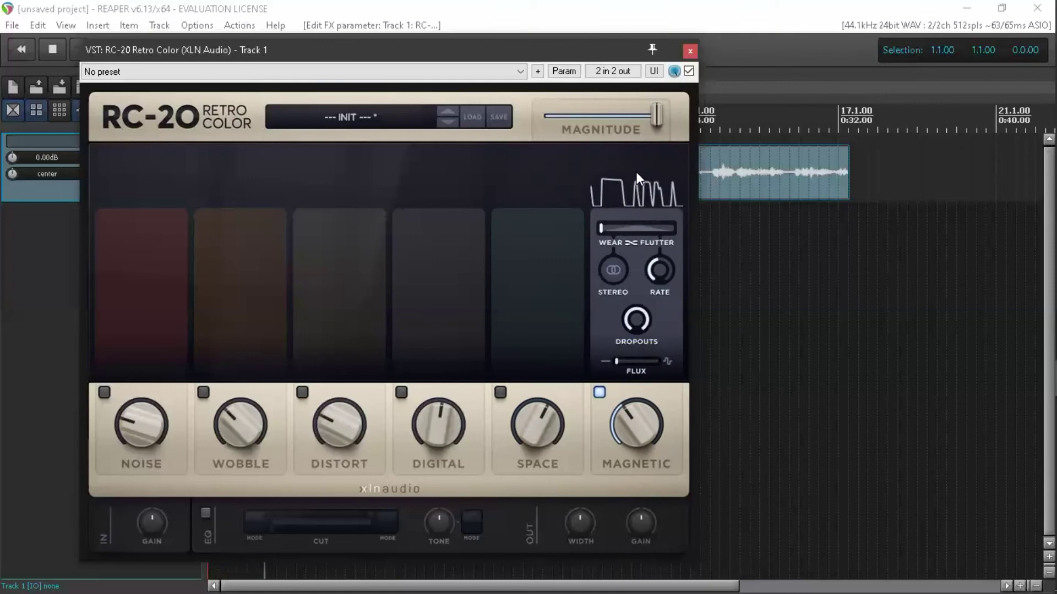
scroll(635, 308, down, 1)
scroll(636, 317, down, 5)
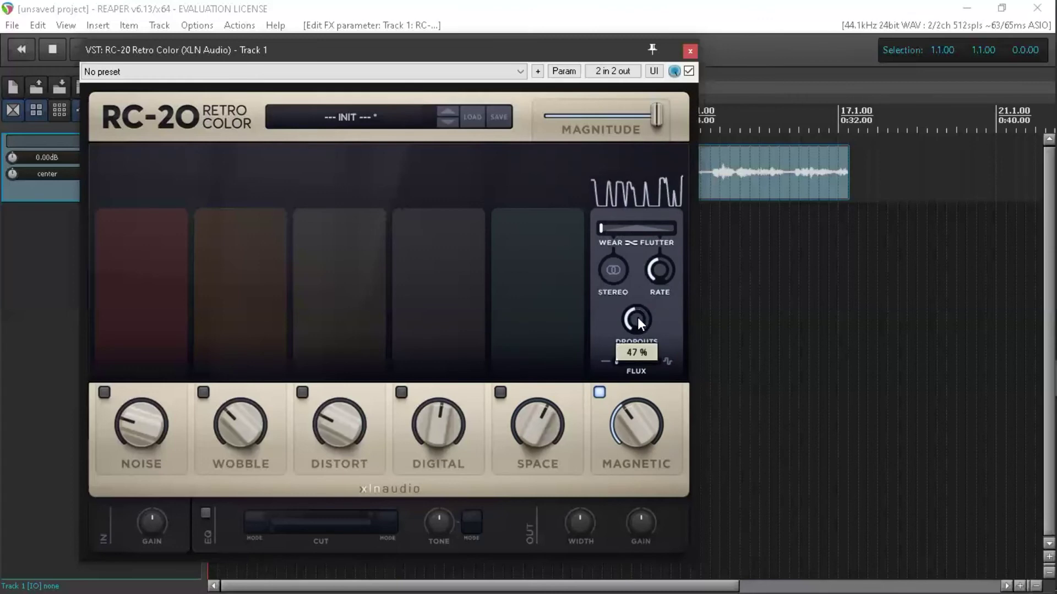
Step: Shift Magnetic's balance fully to Flutter, audition Flux at 73% and at maximum, and reduce Flux from maximum
drag(601, 227, 724, 238)
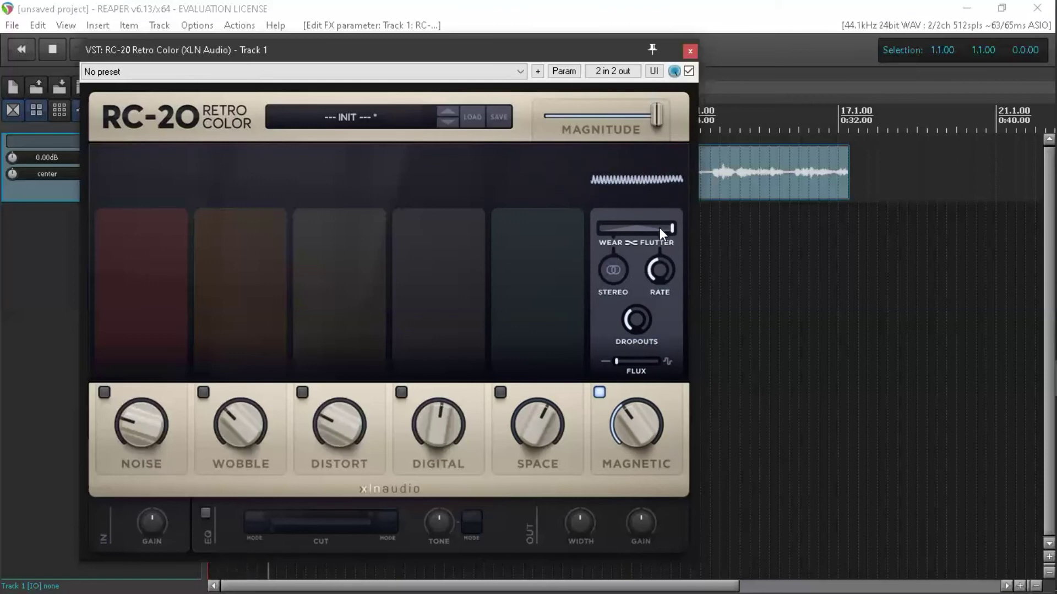
drag(619, 362, 650, 368)
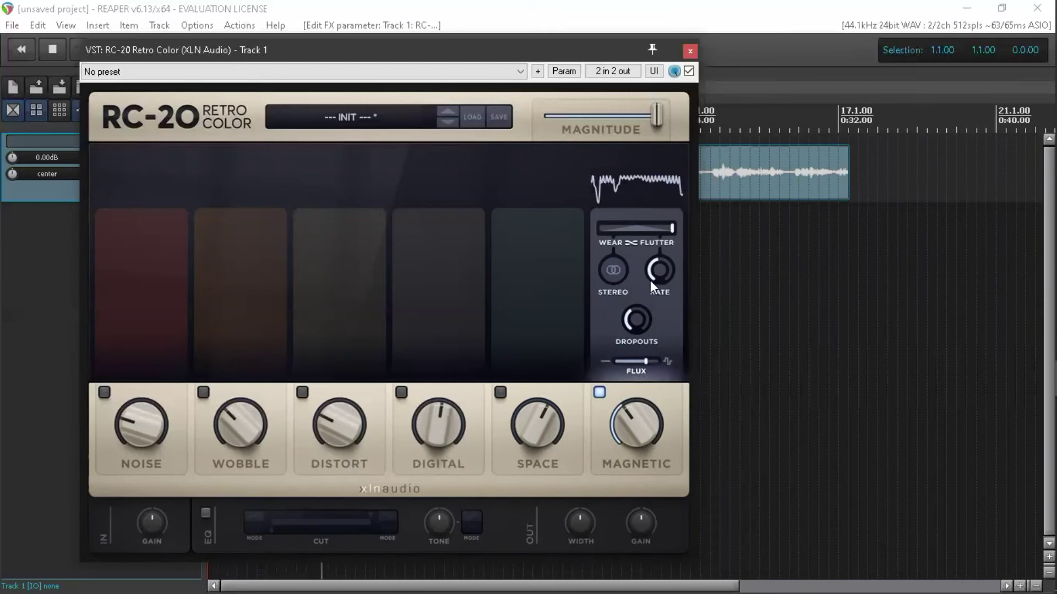
mouse_move(644, 362)
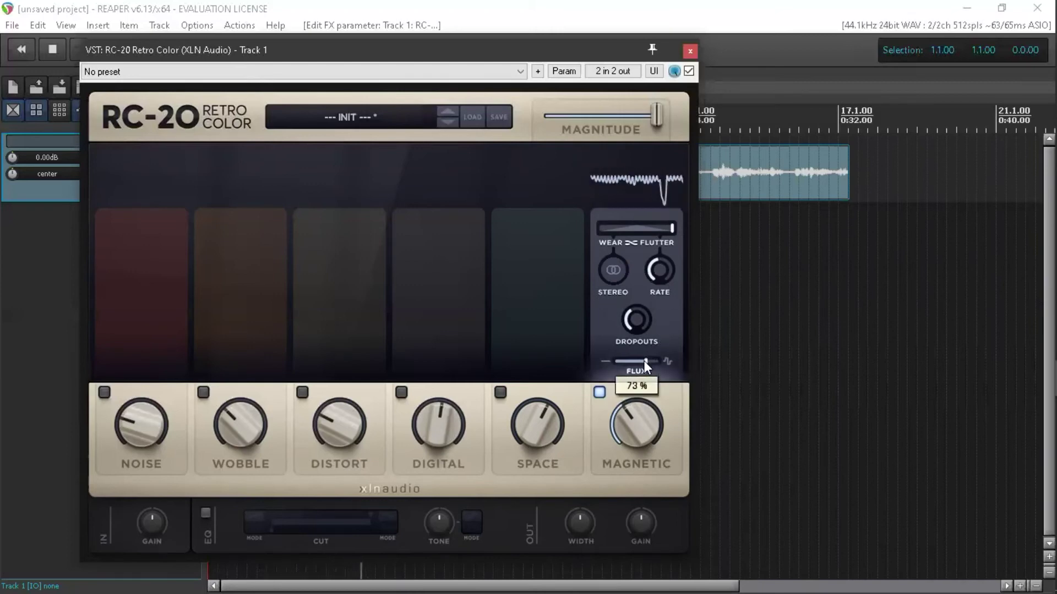
drag(644, 361, 819, 374)
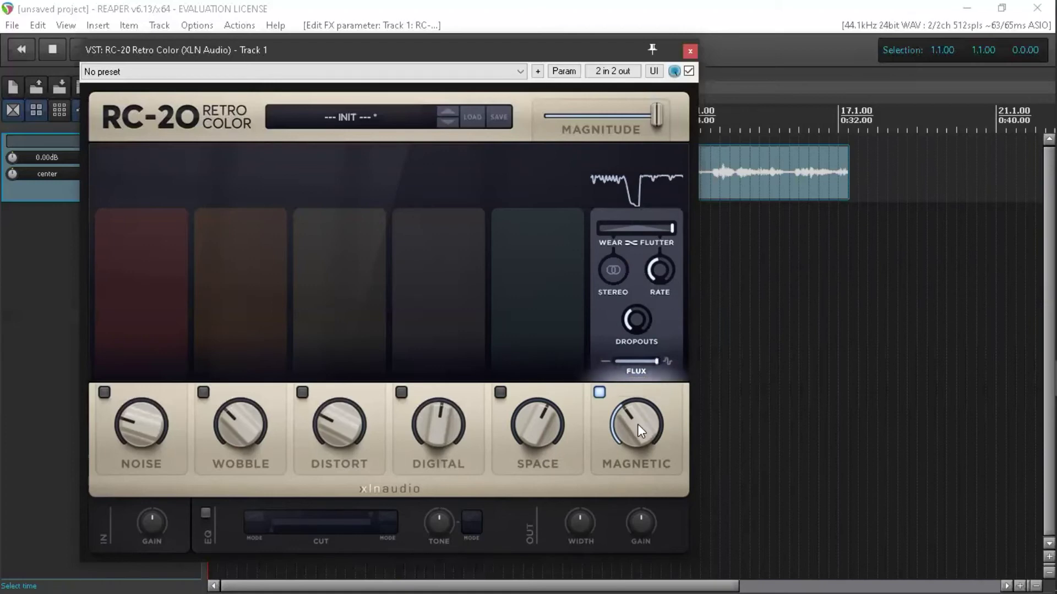
mouse_move(659, 364)
mouse_down()
mouse_move(643, 360)
mouse_move(648, 373)
mouse_up()
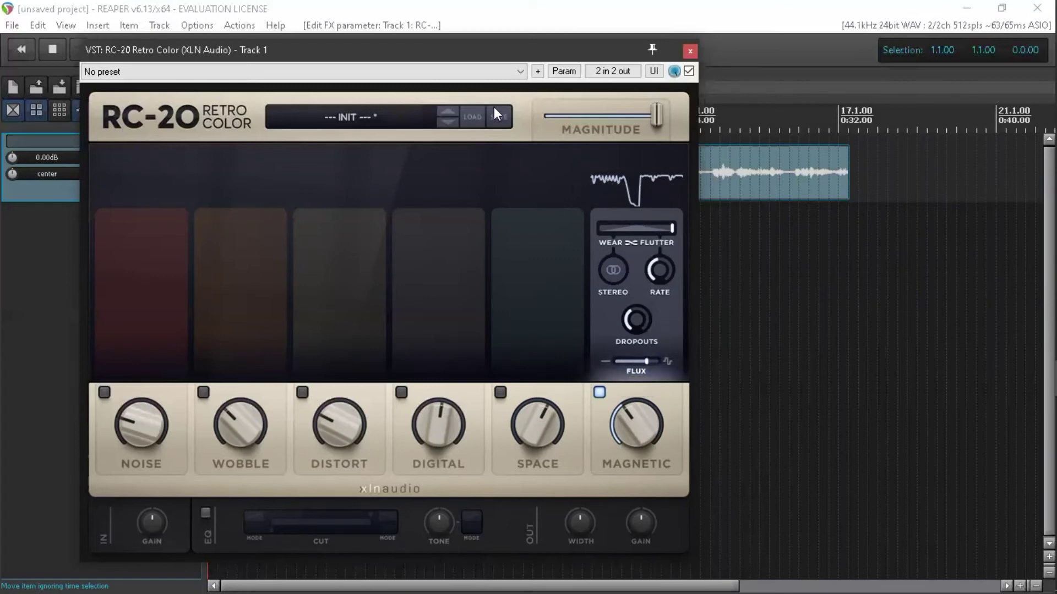
Step: Move the plug-in window clear of the track controls, enable the EQ with both cut filters in their alternate mode, and narrow the cut range
drag(493, 57, 638, 44)
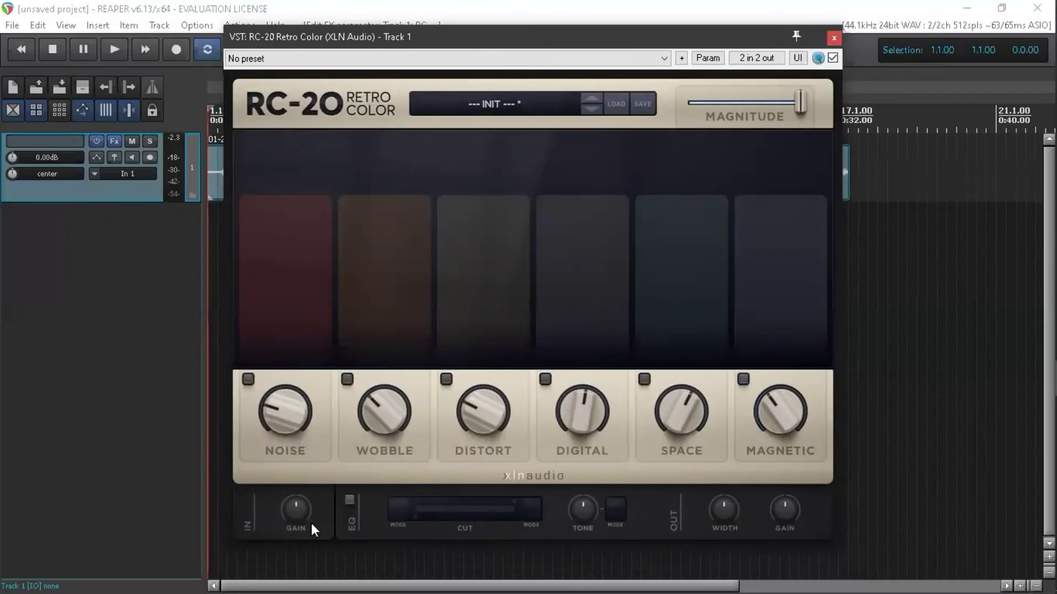
click(349, 500)
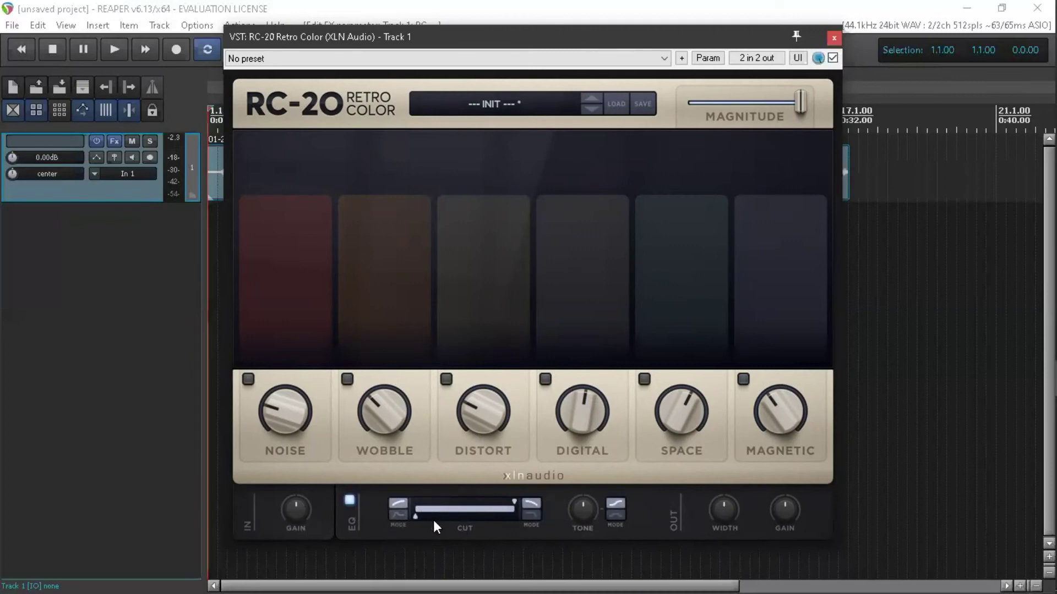
click(396, 514)
click(531, 515)
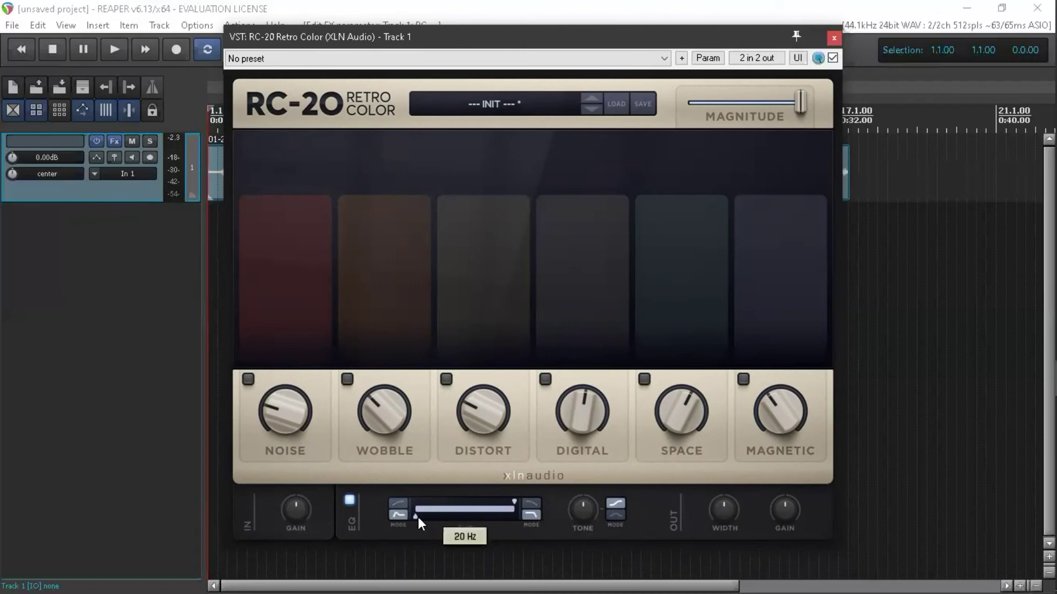
drag(417, 517, 422, 514)
drag(514, 501, 487, 501)
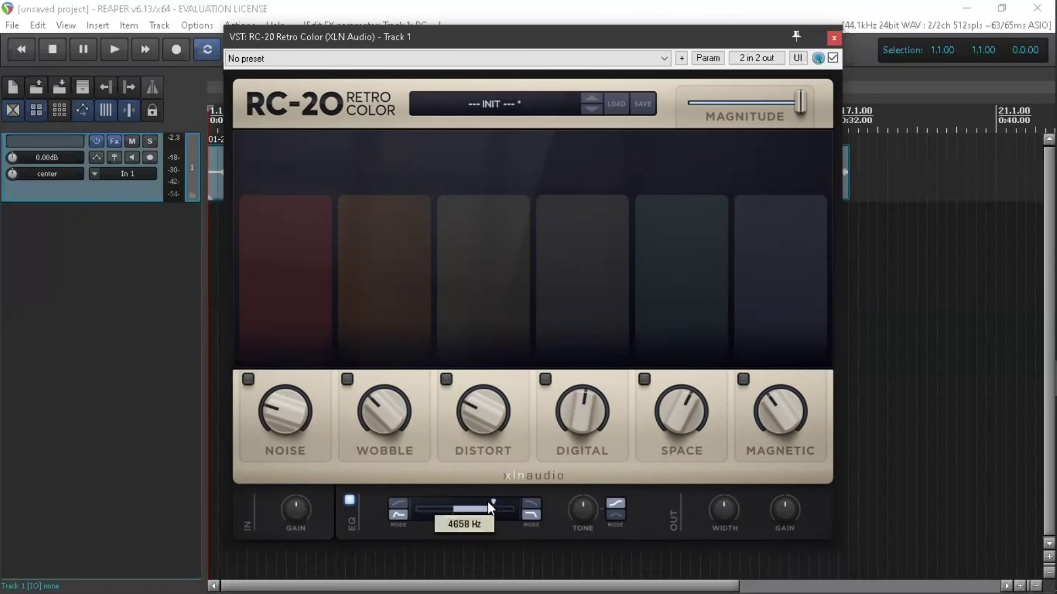
Step: Audition the narrowed EQ range, lower the high cut slightly, and return both cut filters to their original mode
key(space)
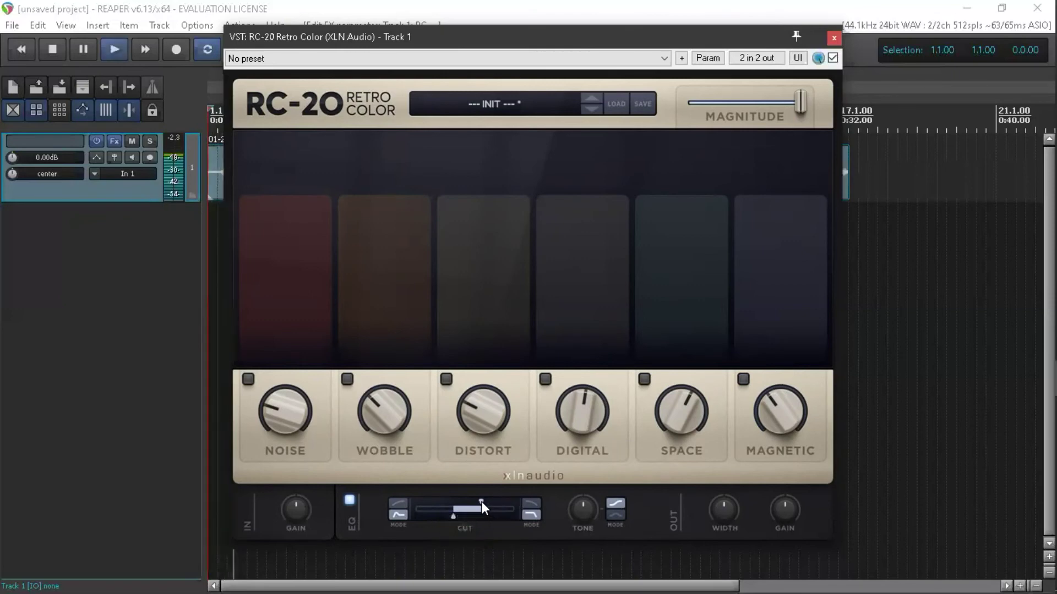
drag(481, 502, 479, 502)
key(space)
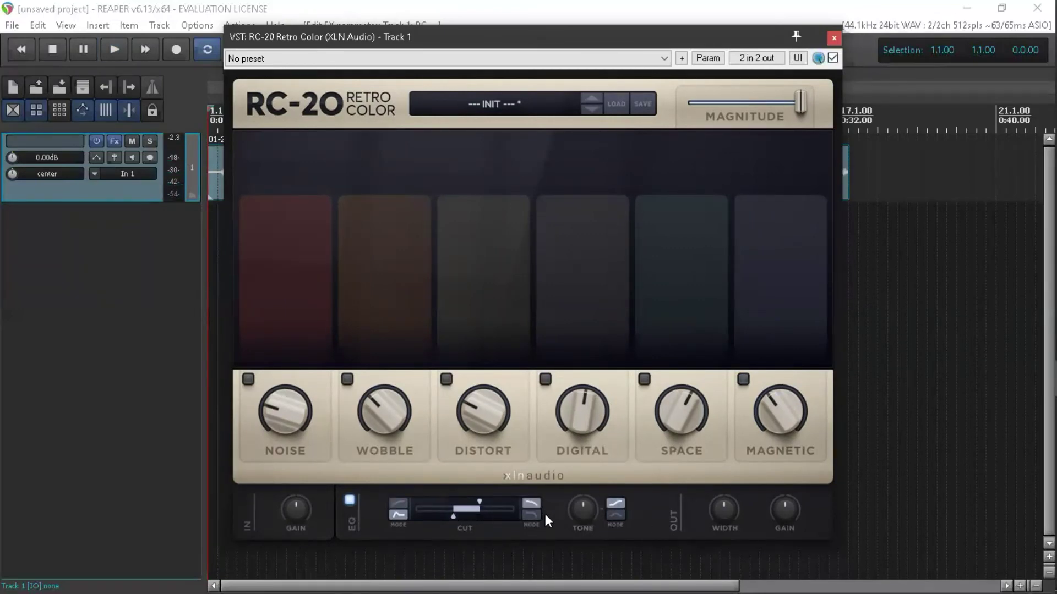
key(space)
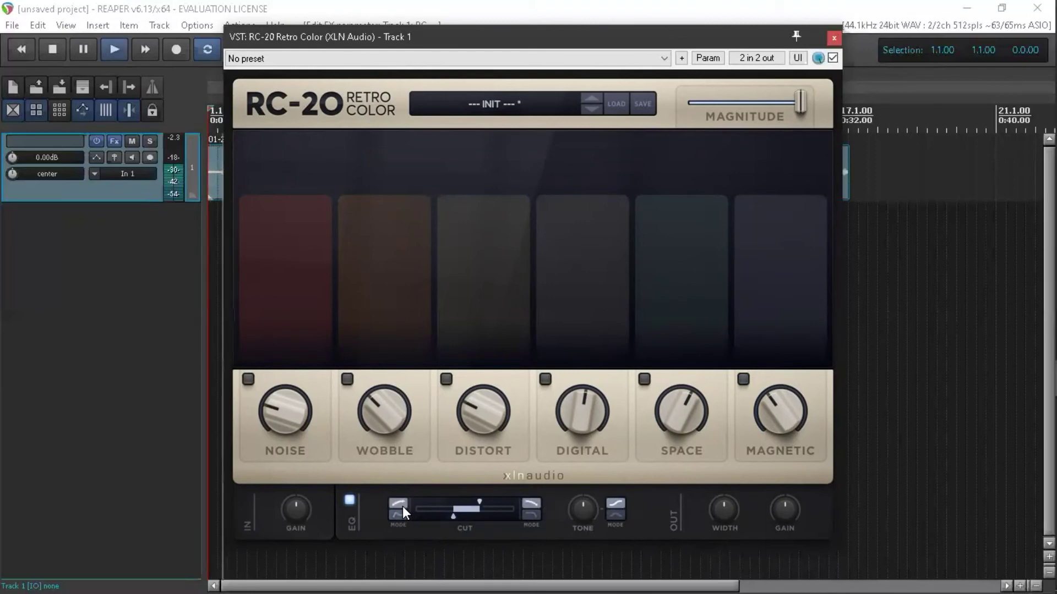
key(space)
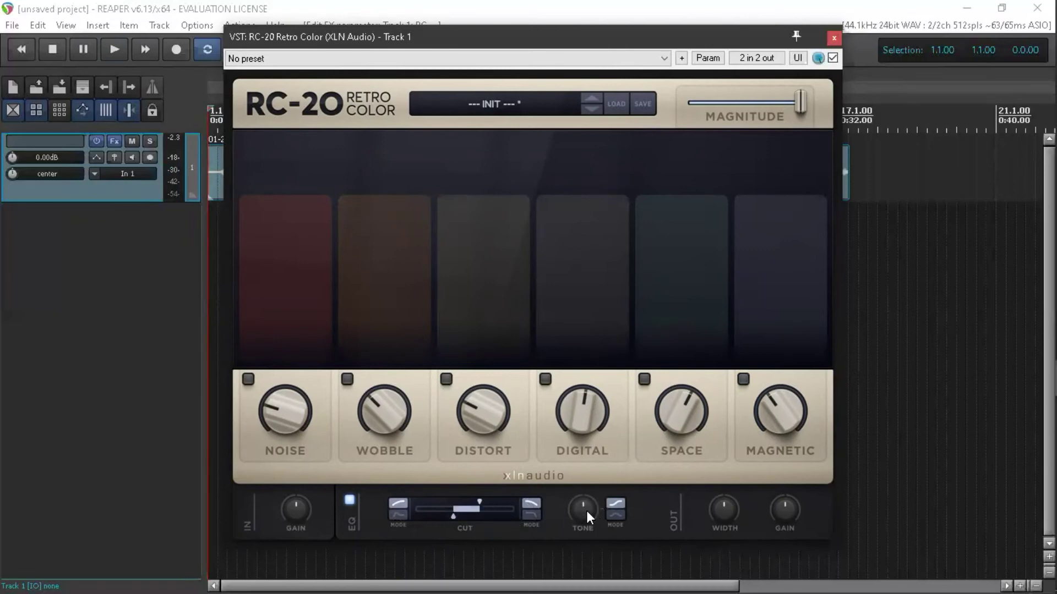
Step: Turn the EQ Tone up and widen the cut range back to its full span, with the high cut at 20000 Hz
drag(587, 511, 594, 510)
drag(479, 502, 664, 500)
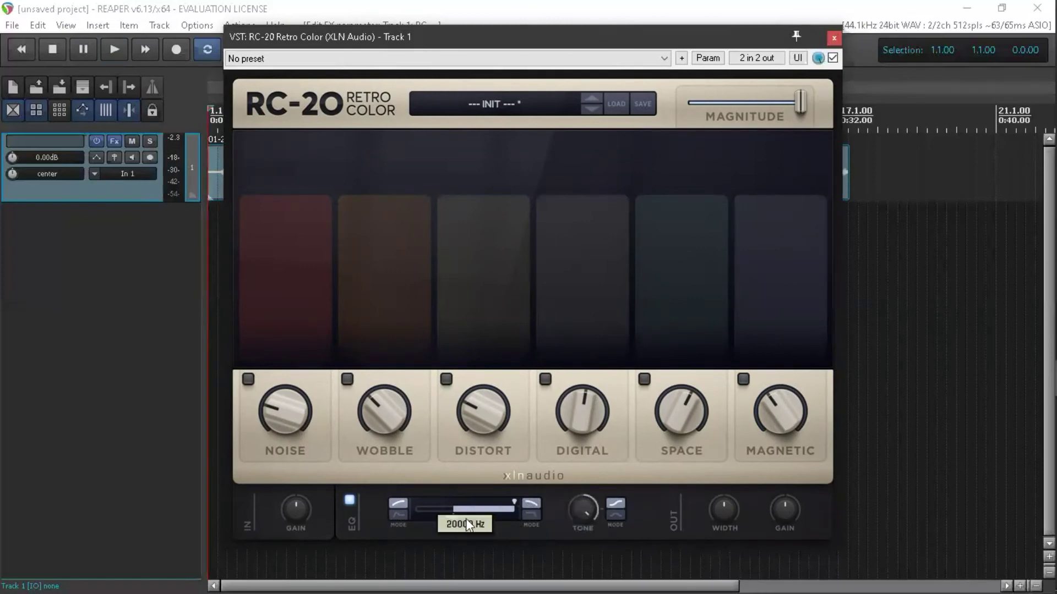
drag(451, 515, 415, 515)
Step: Audition the EQ Tone at -12.0 dB and 12.0 dB during playback, and return it to center
key(space)
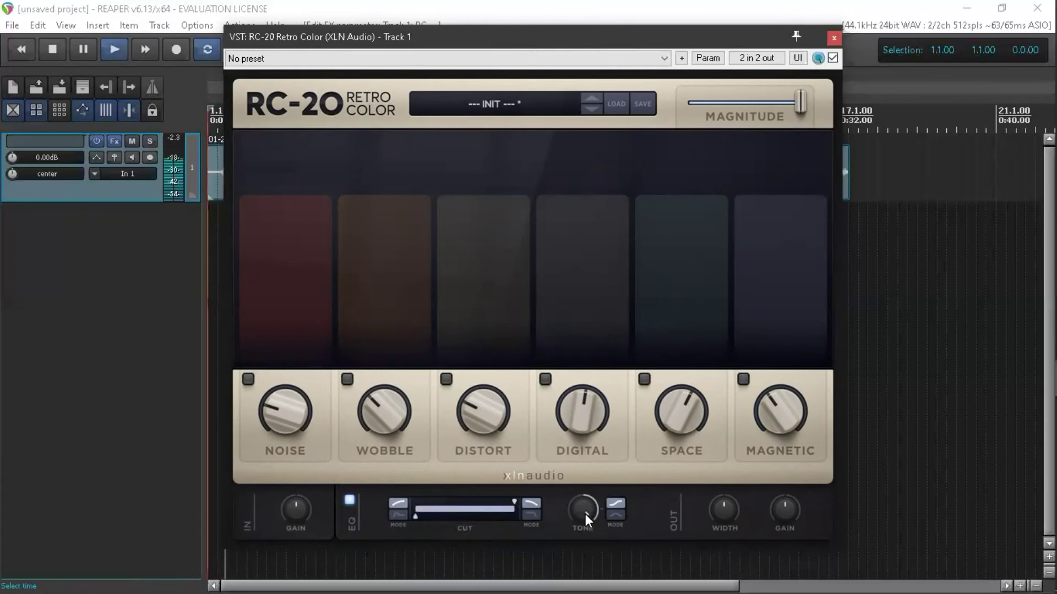
scroll(586, 514, down, 16)
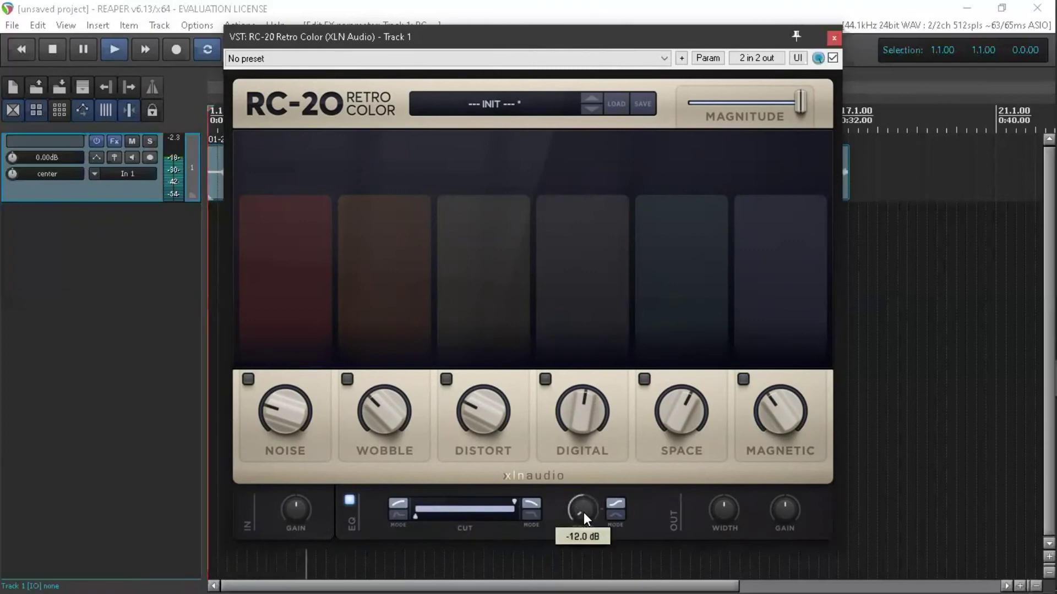
scroll(583, 513, up, 16)
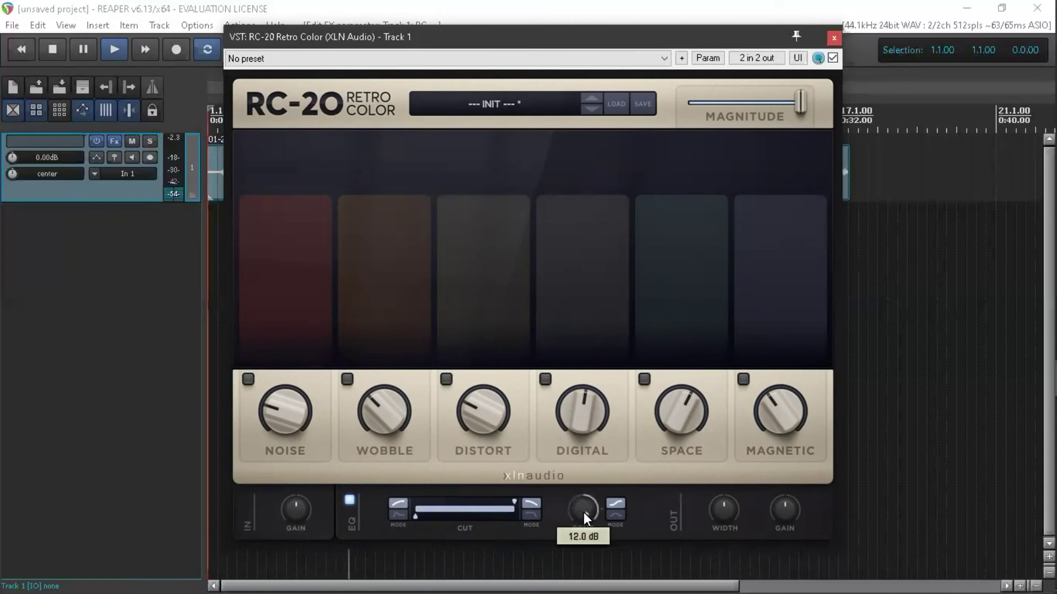
scroll(583, 513, down, 8)
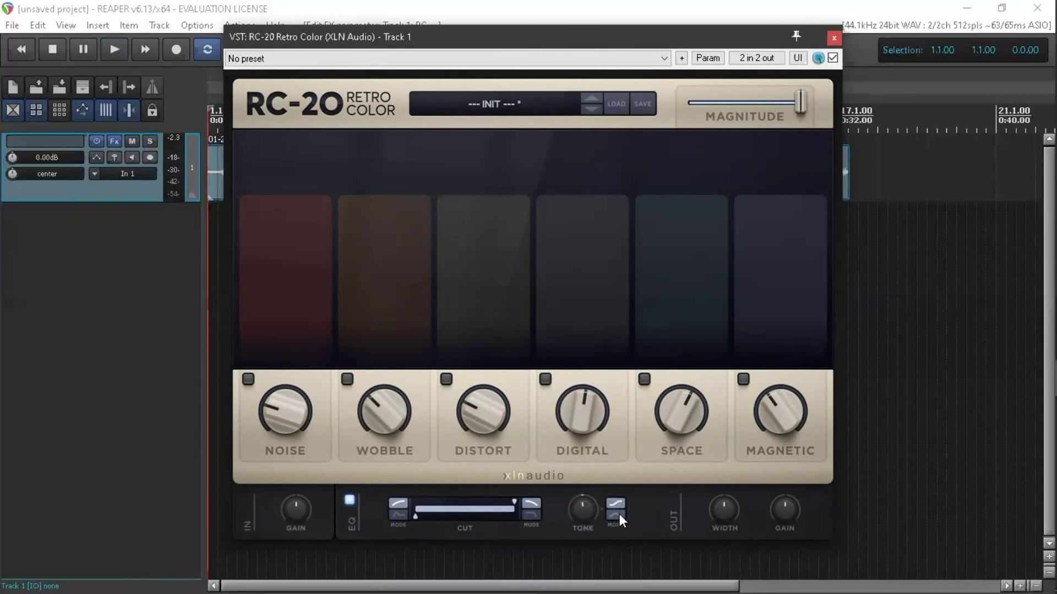
Step: Switch the EQ Tone to its alternate mode and audition it at 12.0 dB
mouse_move(579, 520)
key(space)
scroll(587, 508, up, 4)
scroll(588, 509, down, 6)
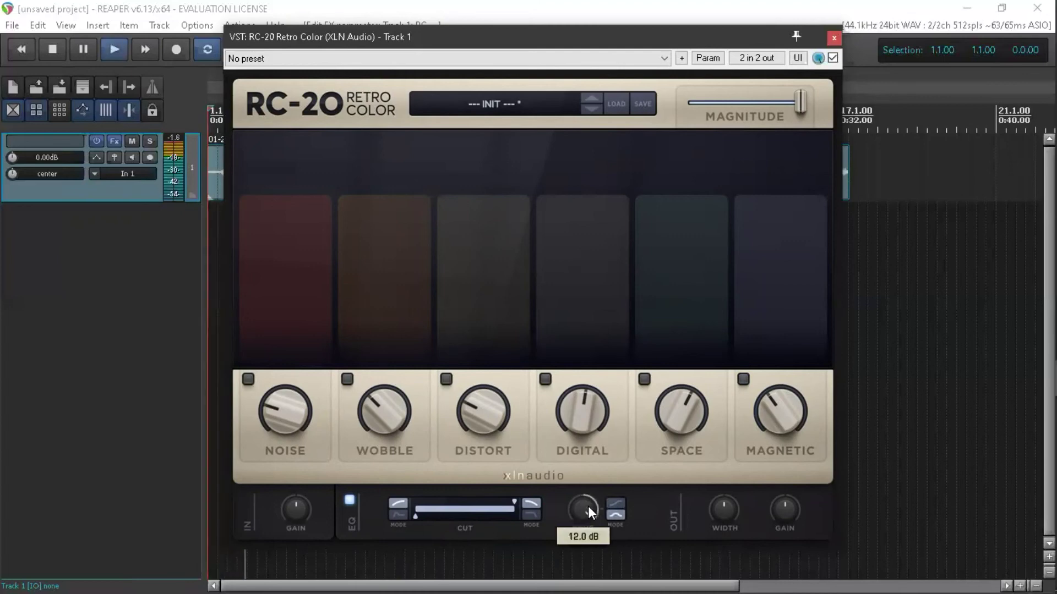
key(space)
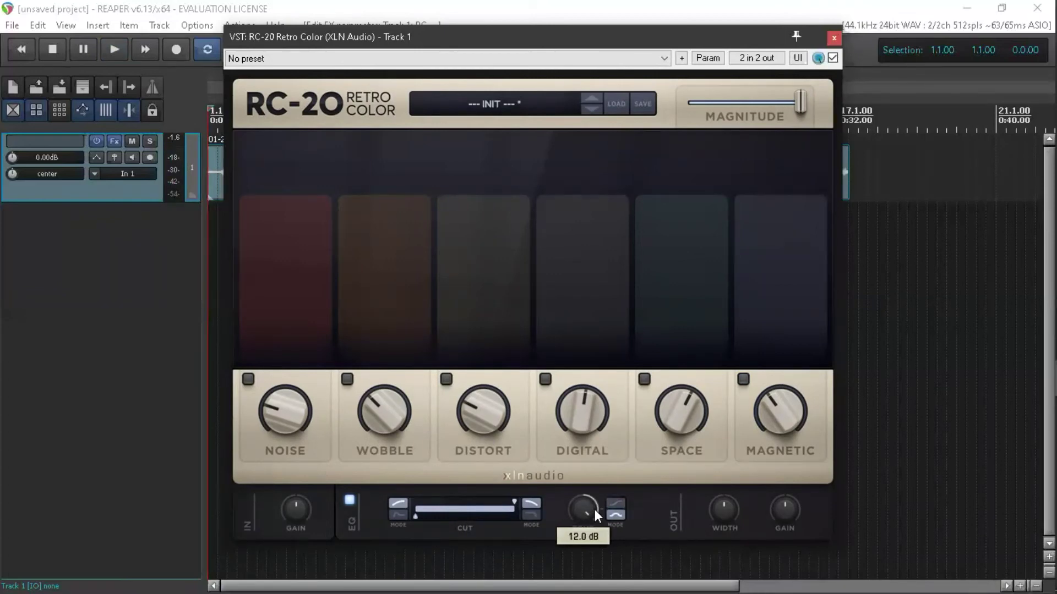
Step: Audition the alternate Tone mode at -12.0 dB, bring Tone back to center, and turn the EQ off
scroll(588, 510, down, 15)
key(space)
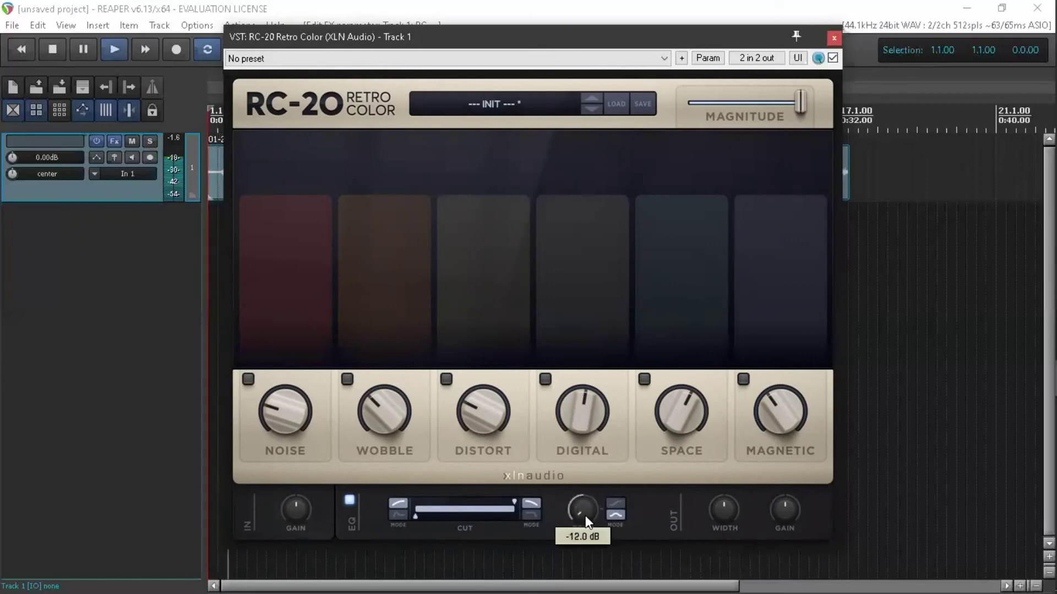
key(space)
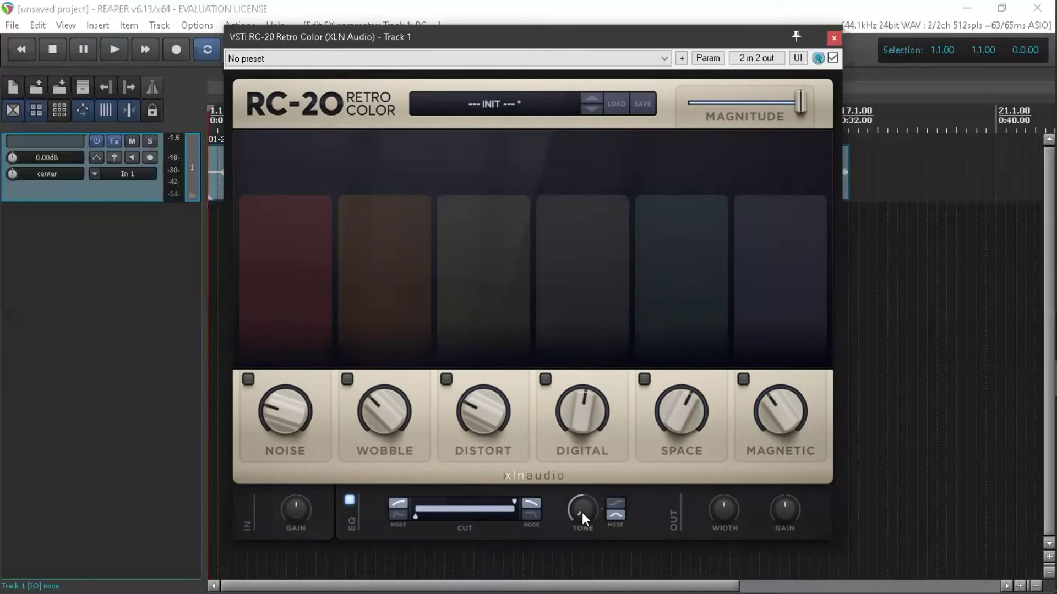
key(space)
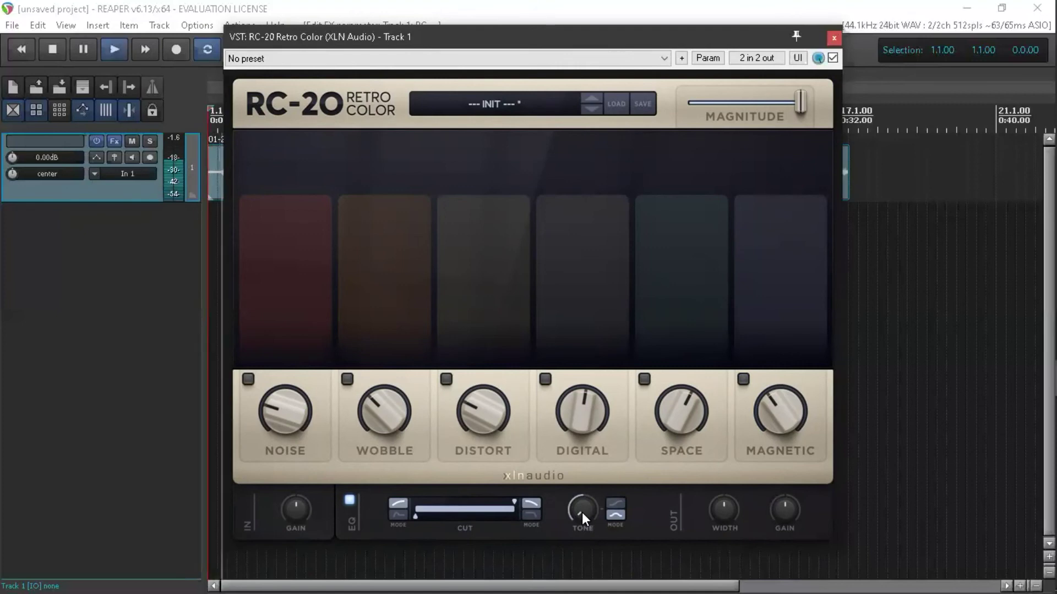
scroll(582, 517, up, 10)
key(space)
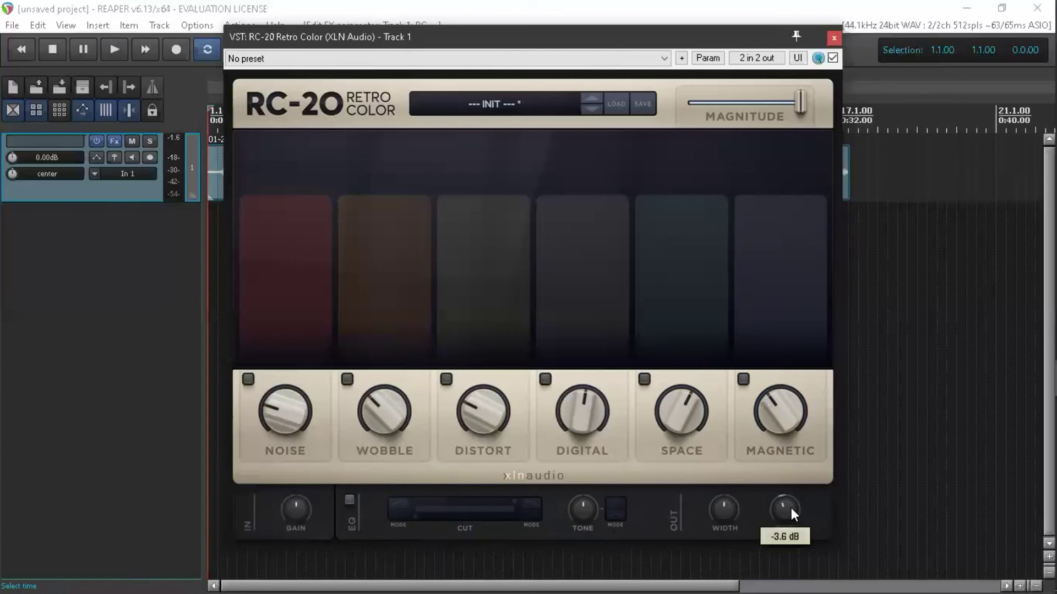
Step: Audition the output Gain at 4.8 dB, return it to center, and raise the output Width to 127%
scroll(791, 508, down, 3)
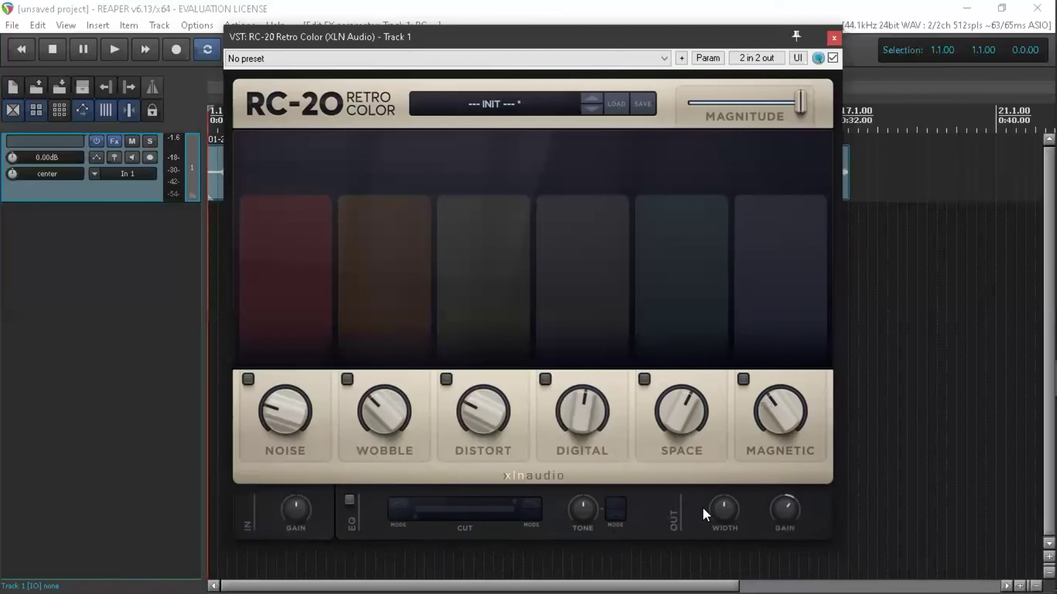
key(space)
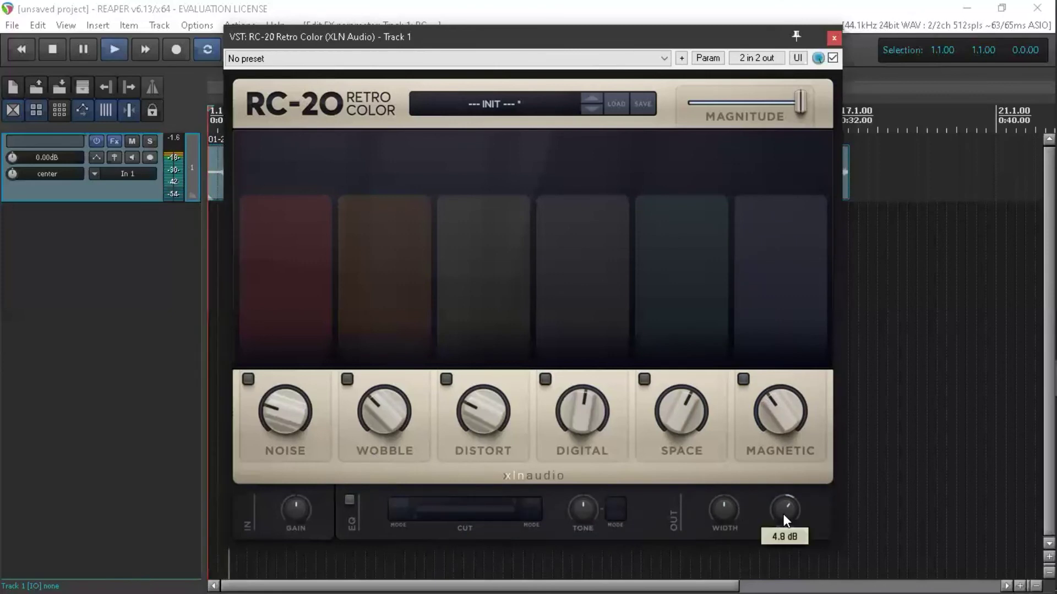
scroll(788, 508, down, 5)
scroll(731, 511, up, 1)
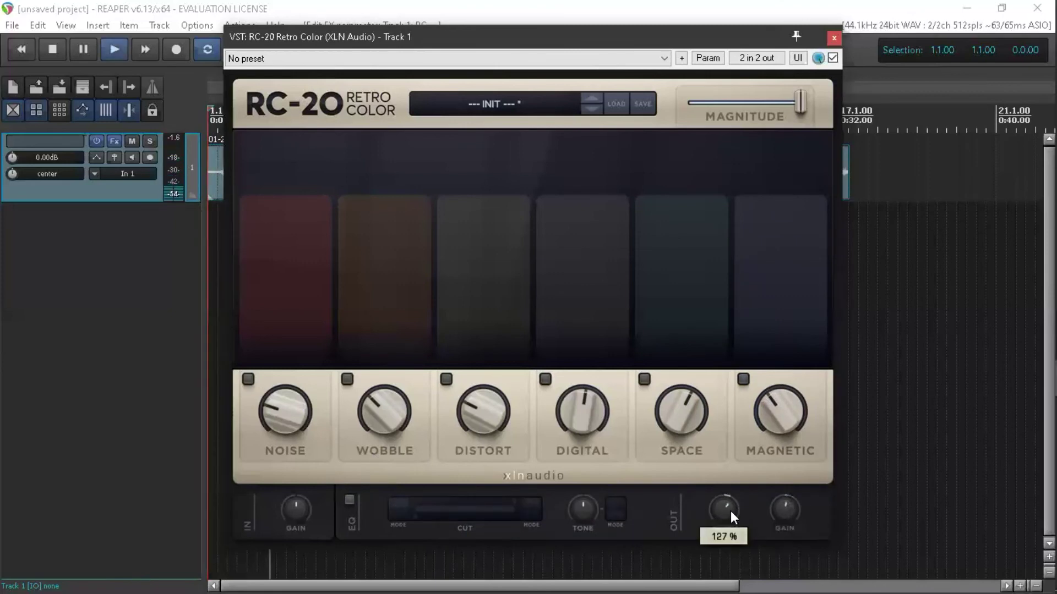
Step: Audition the output Width at 47%, 0% and 200% during playback, and return it to 100%
scroll(730, 511, up, 12)
scroll(730, 510, down, 20)
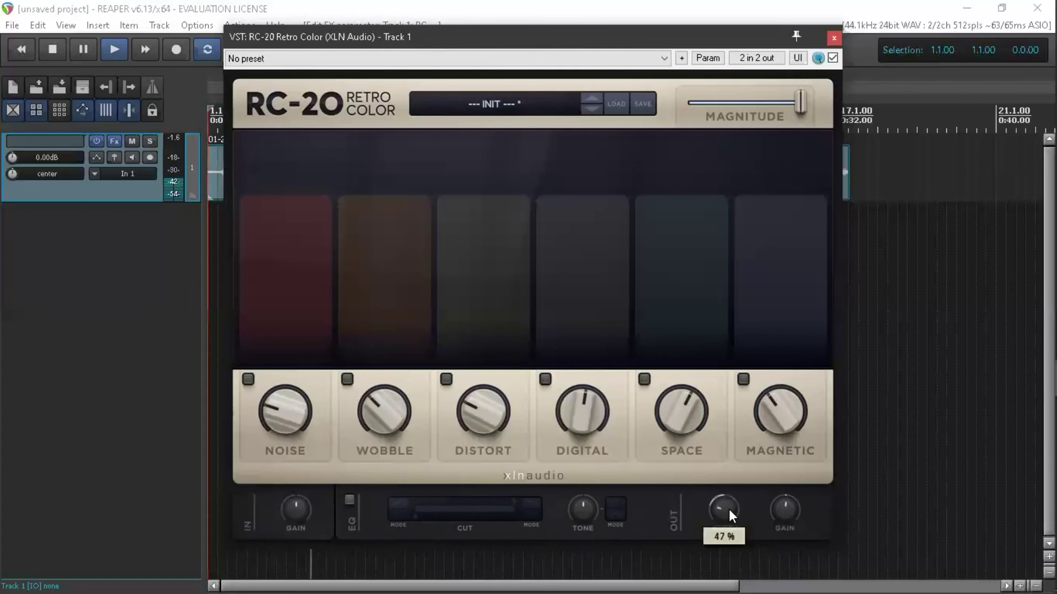
scroll(728, 509, up, 13)
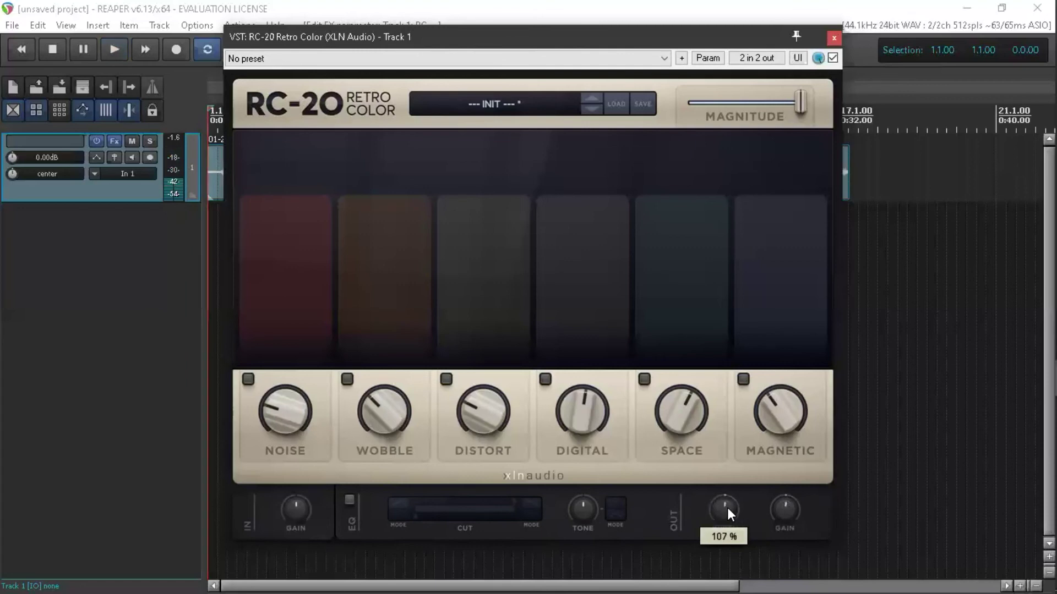
scroll(734, 509, down, 13)
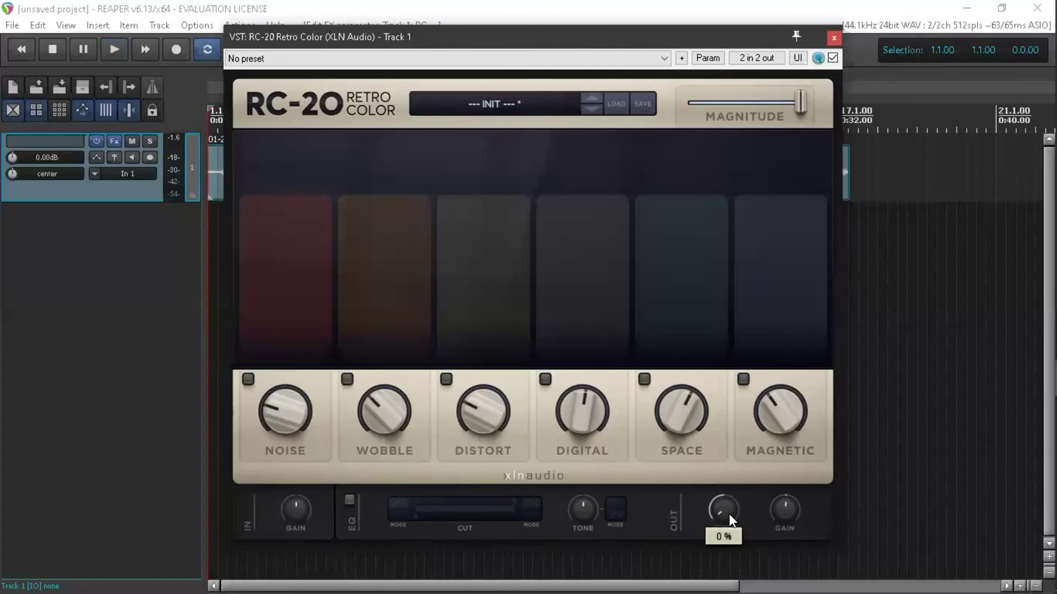
scroll(725, 512, up, 20)
key(space)
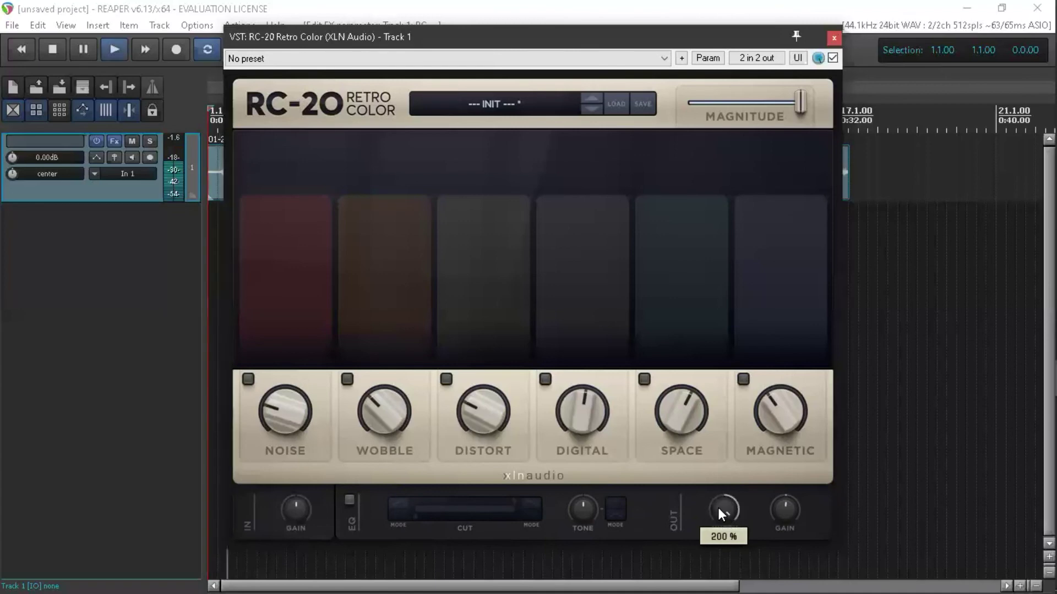
scroll(737, 507, down, 5)
key(space)
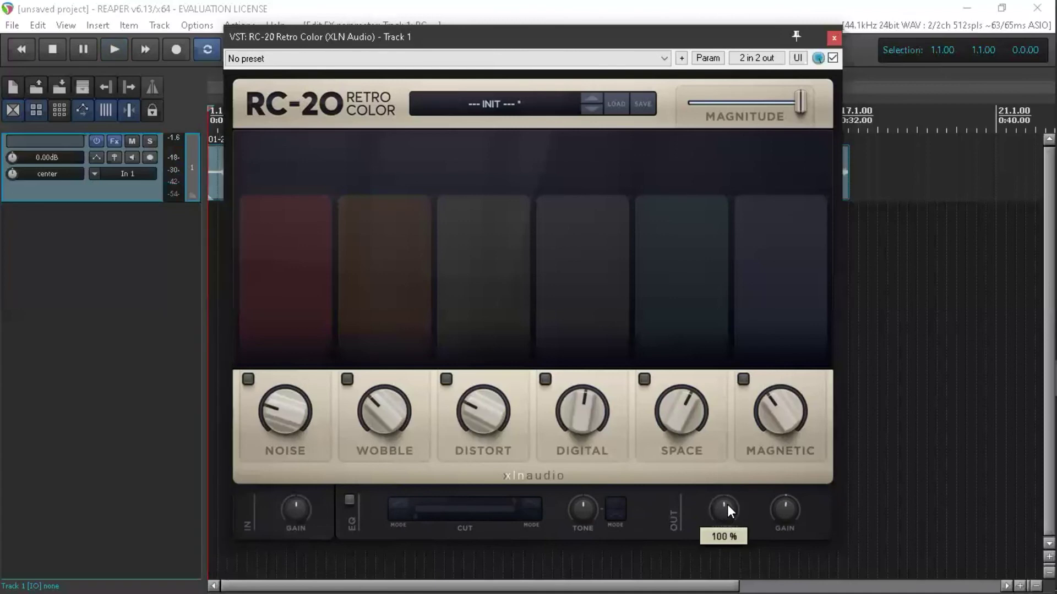
Step: Compare the estacion and estacion saturno presets, play the track with estacion saturno, and confirm that preset
click(474, 100)
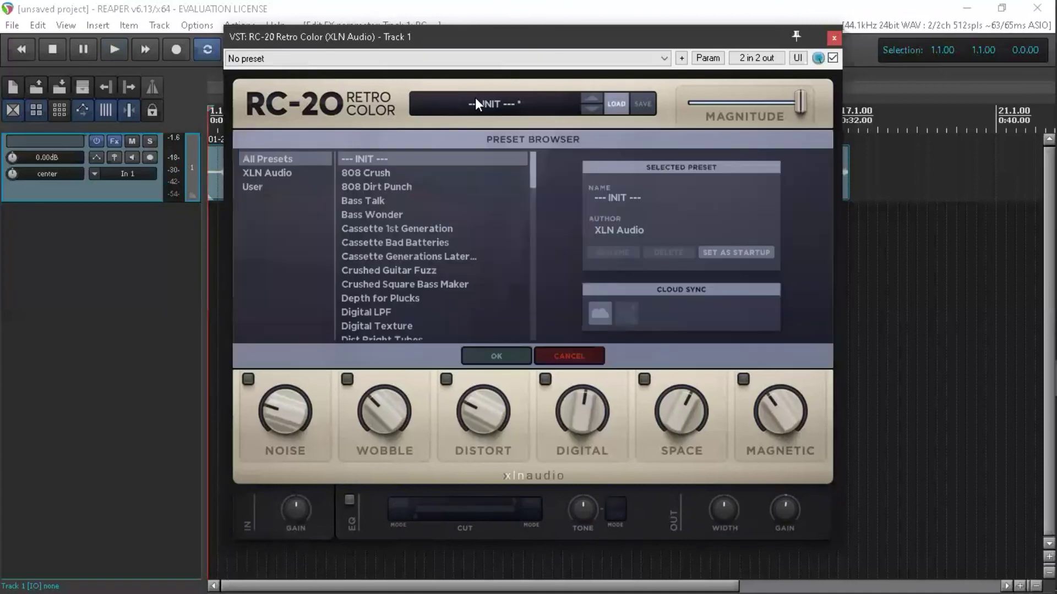
scroll(405, 236, down, 5)
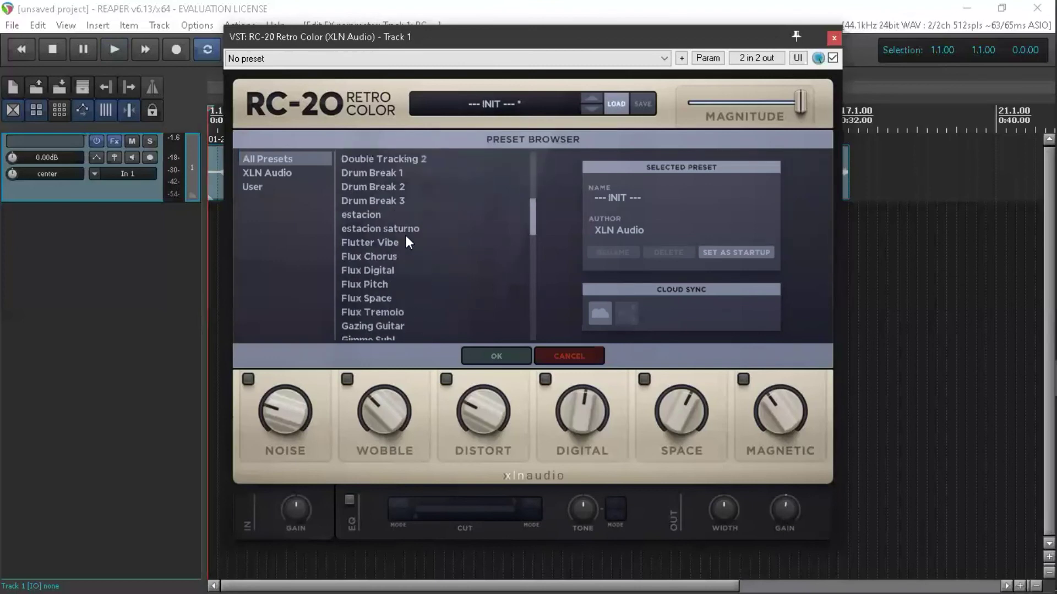
click(367, 216)
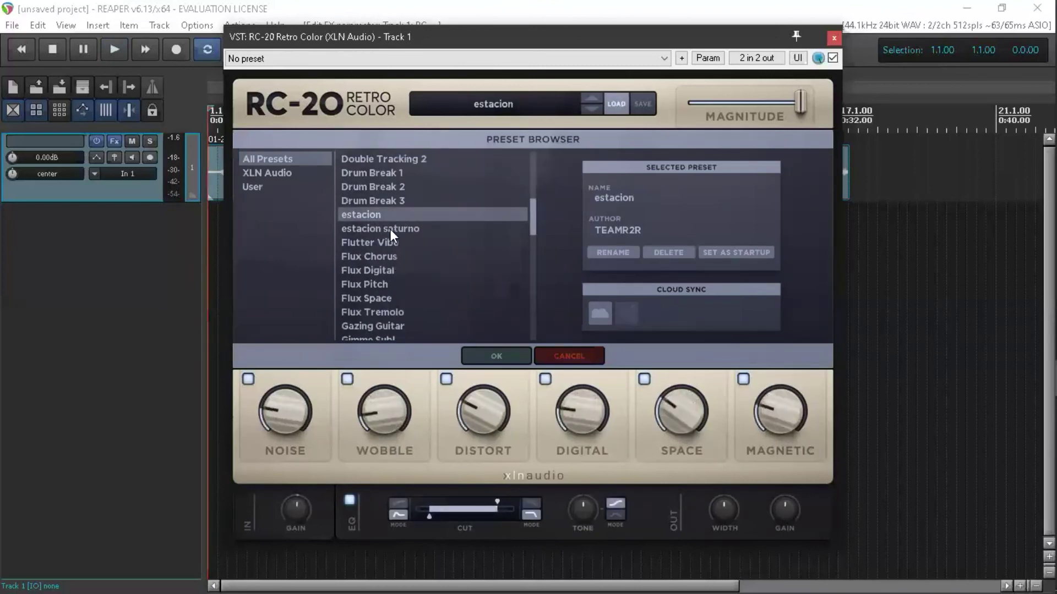
click(389, 226)
click(379, 216)
click(379, 224)
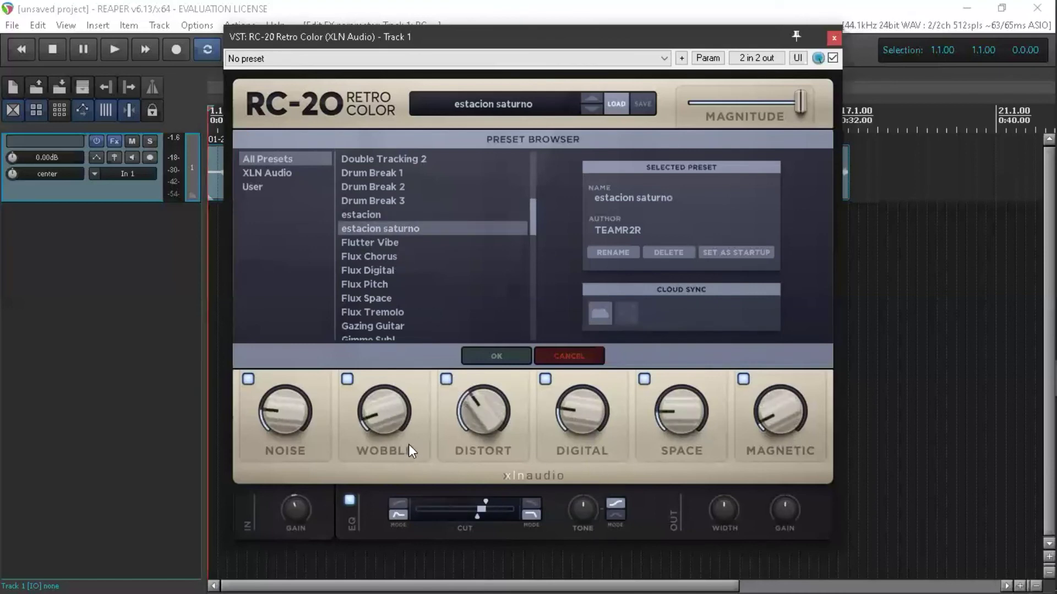
key(space)
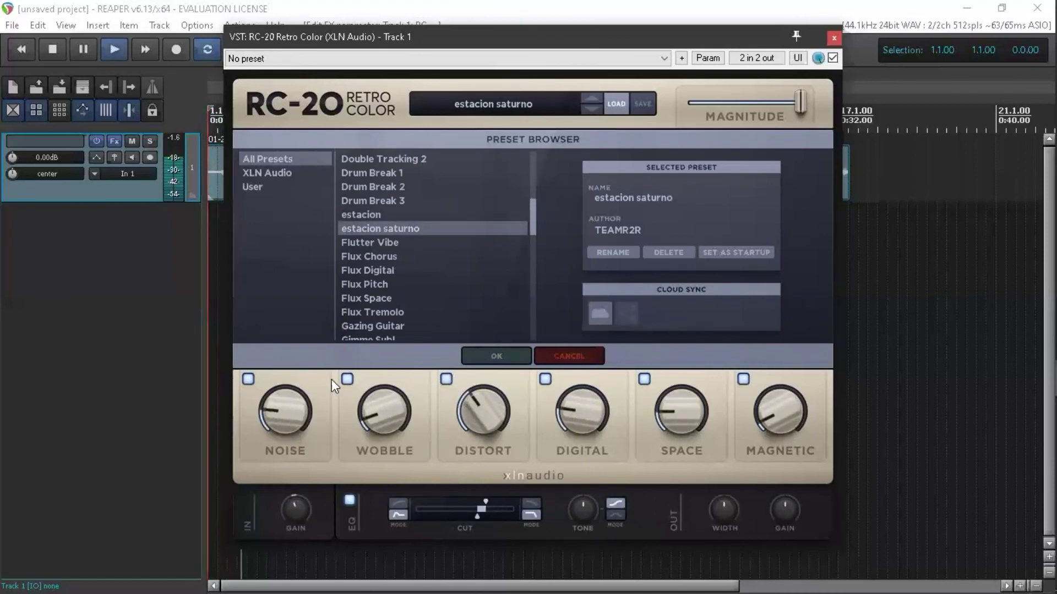
click(492, 356)
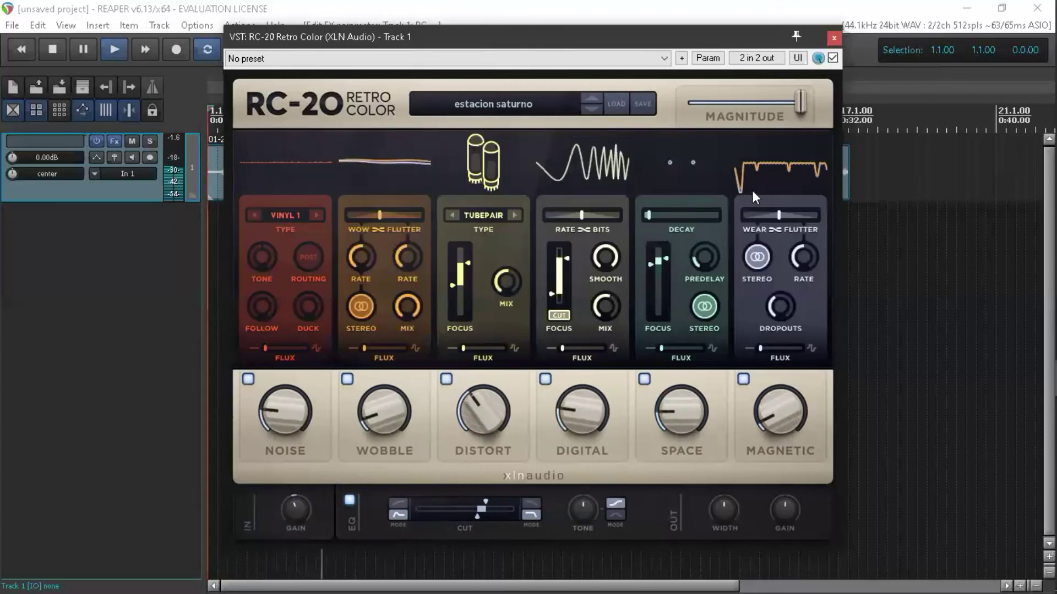
Step: Raise the Space amount to 30% during playback and close the plugin window
scroll(669, 415, up, 3)
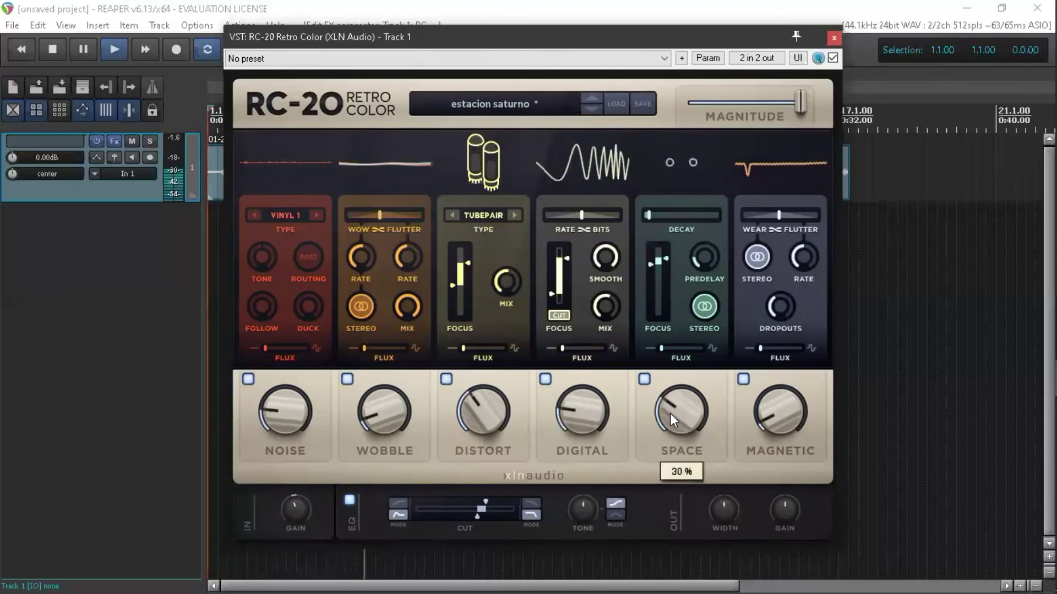
click(694, 311)
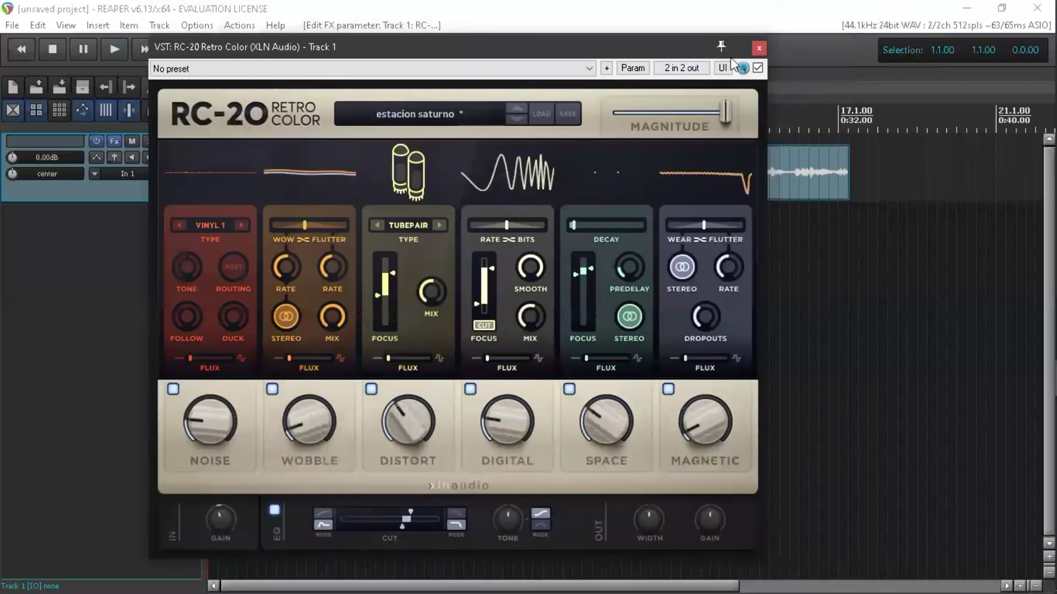
click(761, 45)
click(145, 250)
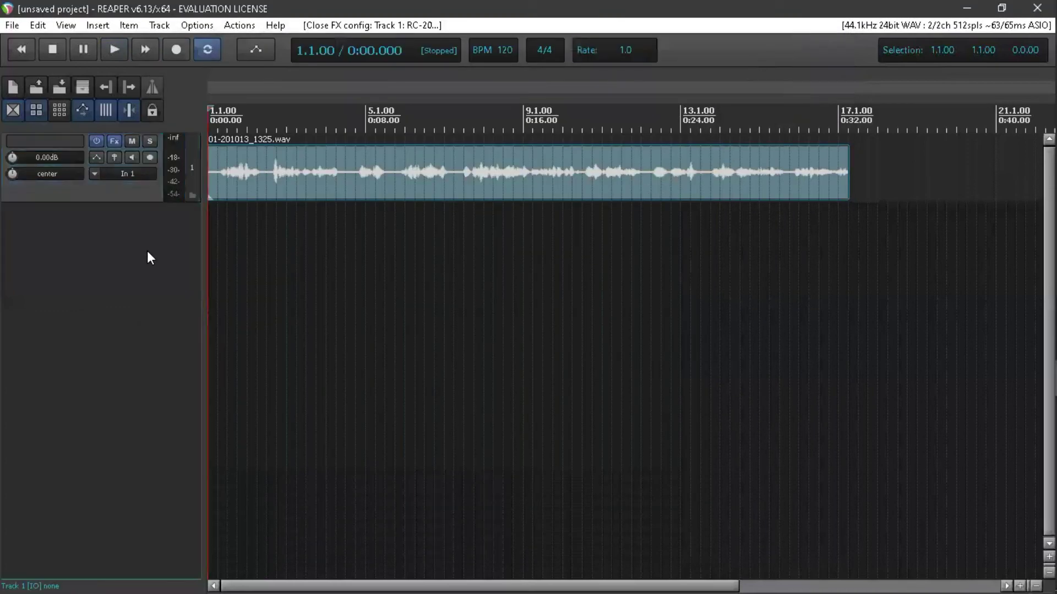
Step: Import WhatsApp Audio 2020-10-06 at 22.54.50 from the desktop onto a new track below the first, and restore REAPER to full screen
key(super+Left)
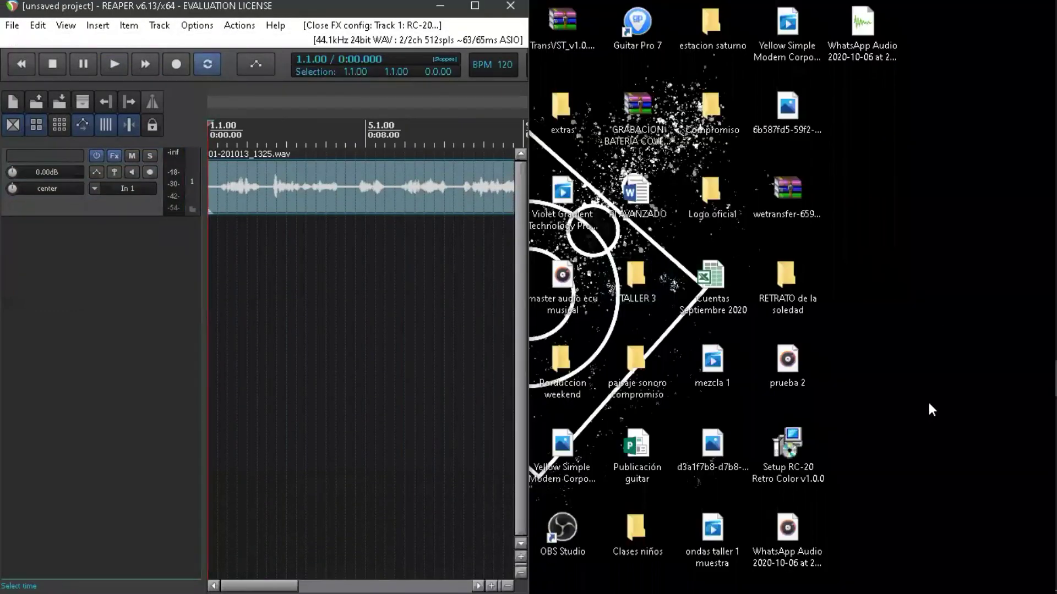
click(812, 538)
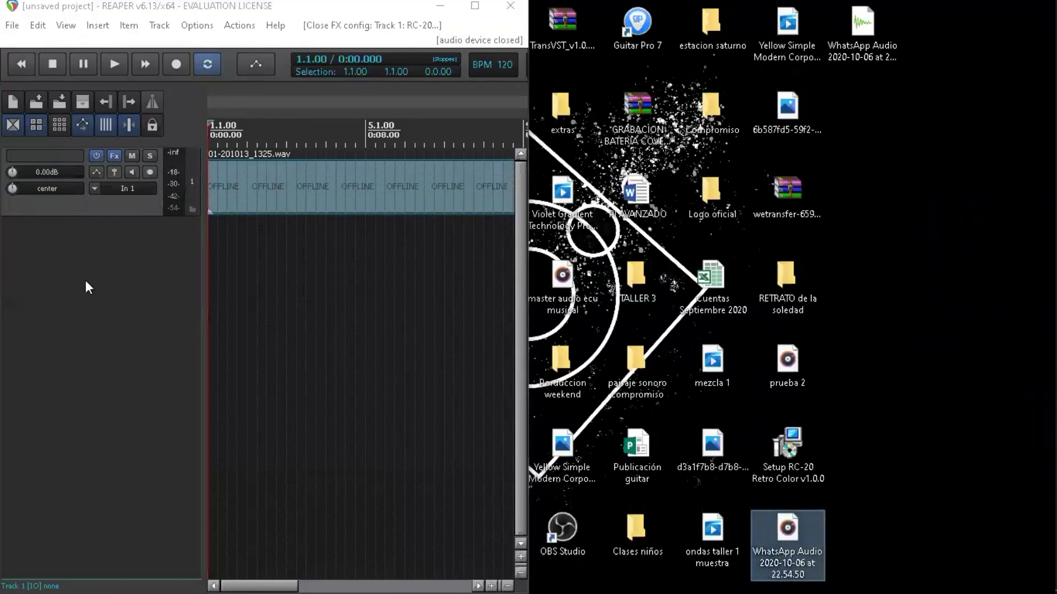
drag(123, 286, 124, 286)
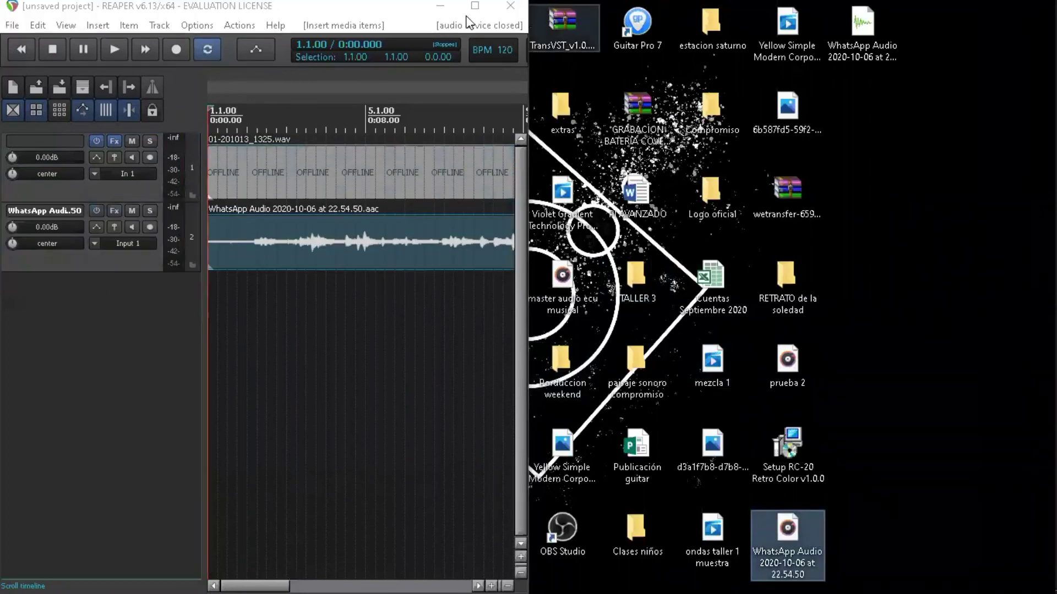
click(472, 11)
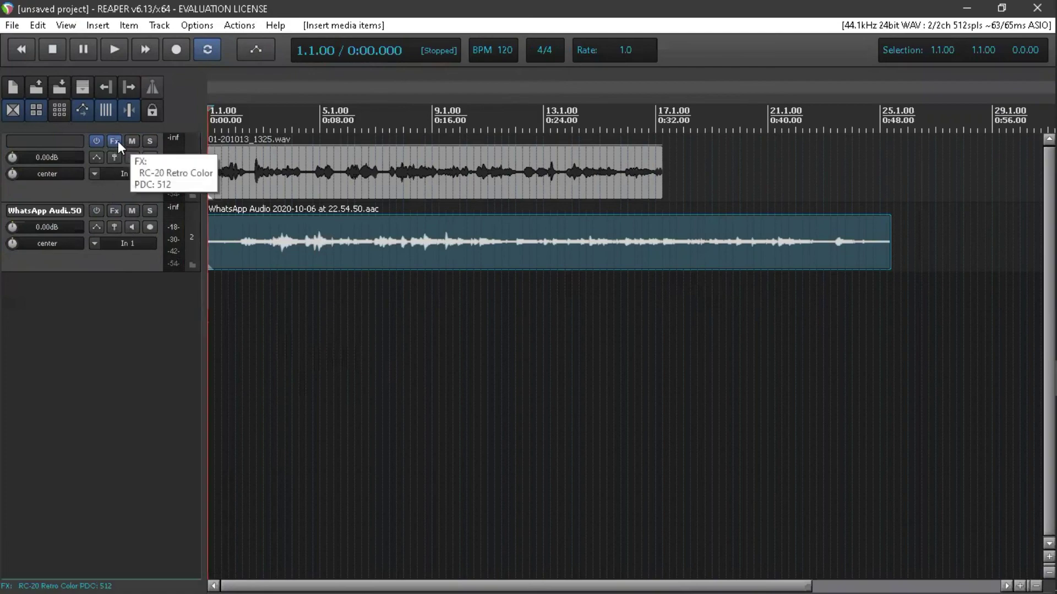
Step: Copy RC-20 Retro Color from track 1 to the WhatsApp audio track, and mute track 1
drag(120, 189, 114, 211)
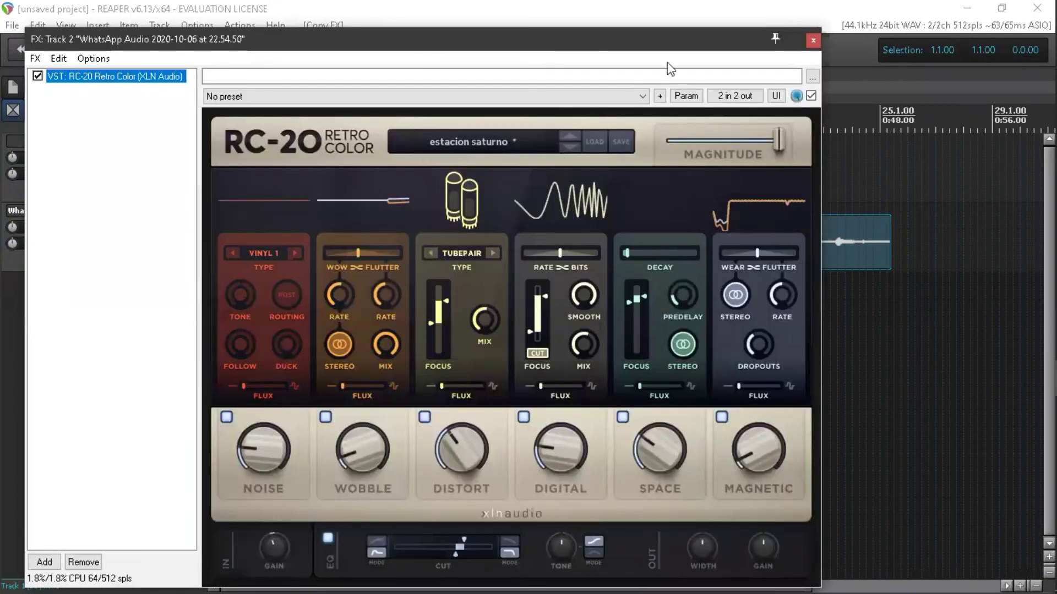
click(813, 39)
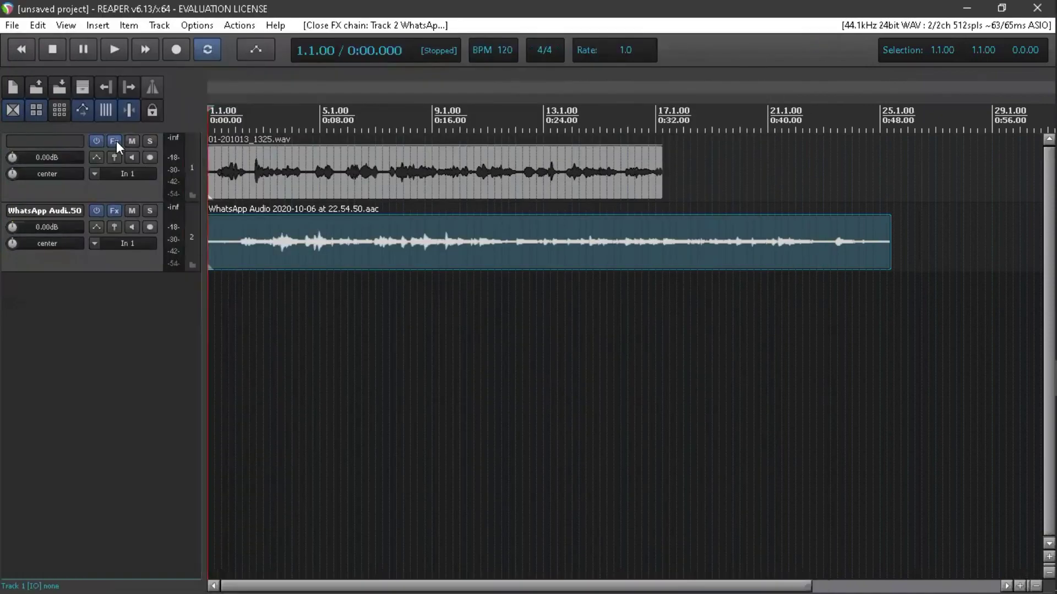
click(130, 141)
Step: Bypass the WhatsApp audio track's effects during playback and place the edit cursor at 2.2.00, where its sound begins
key(space)
click(98, 211)
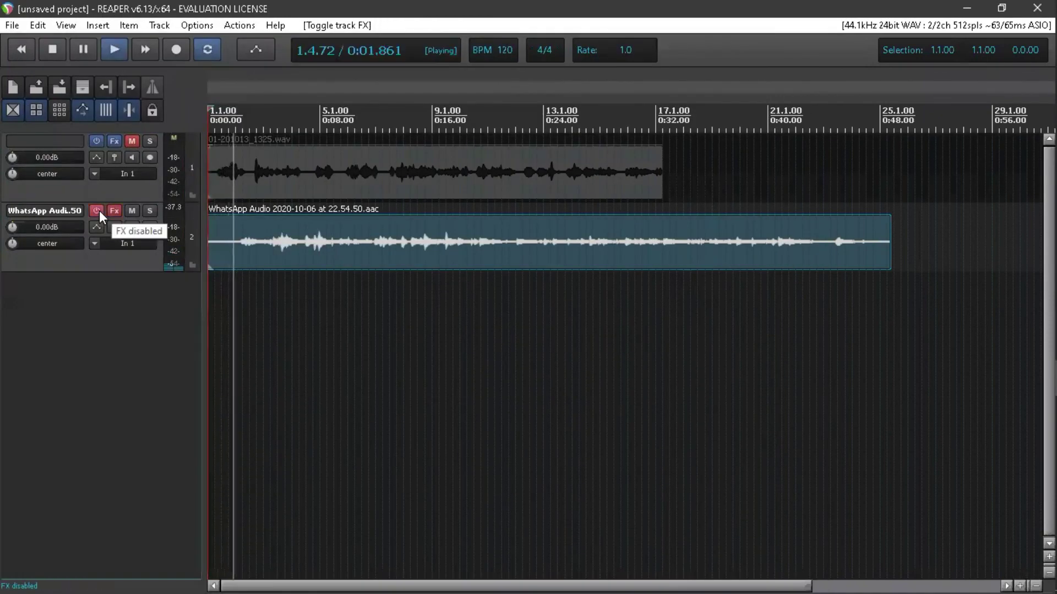
key(space)
key(space)
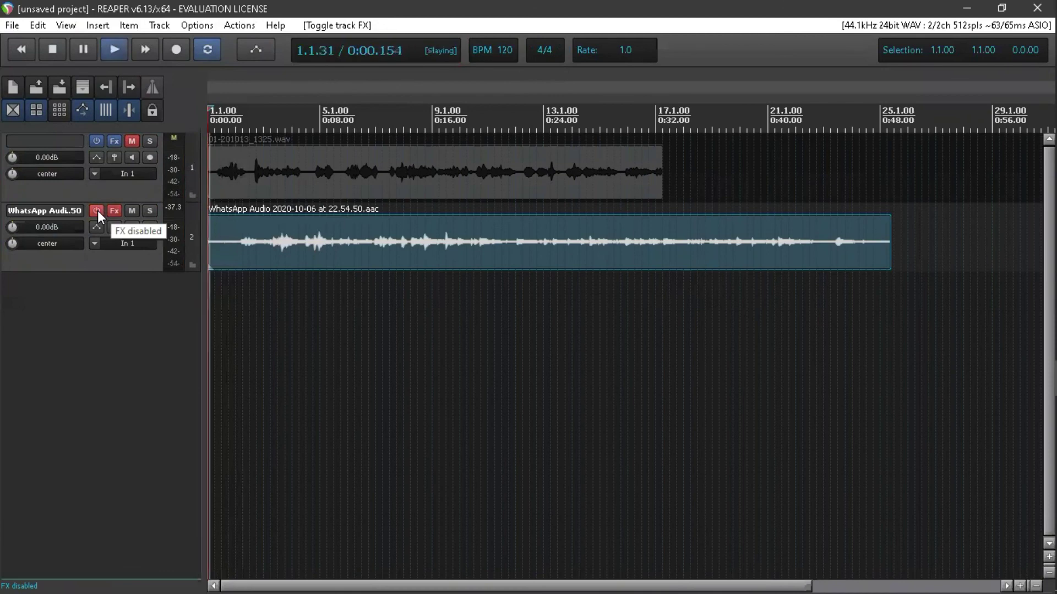
scroll(365, 279, up, 3)
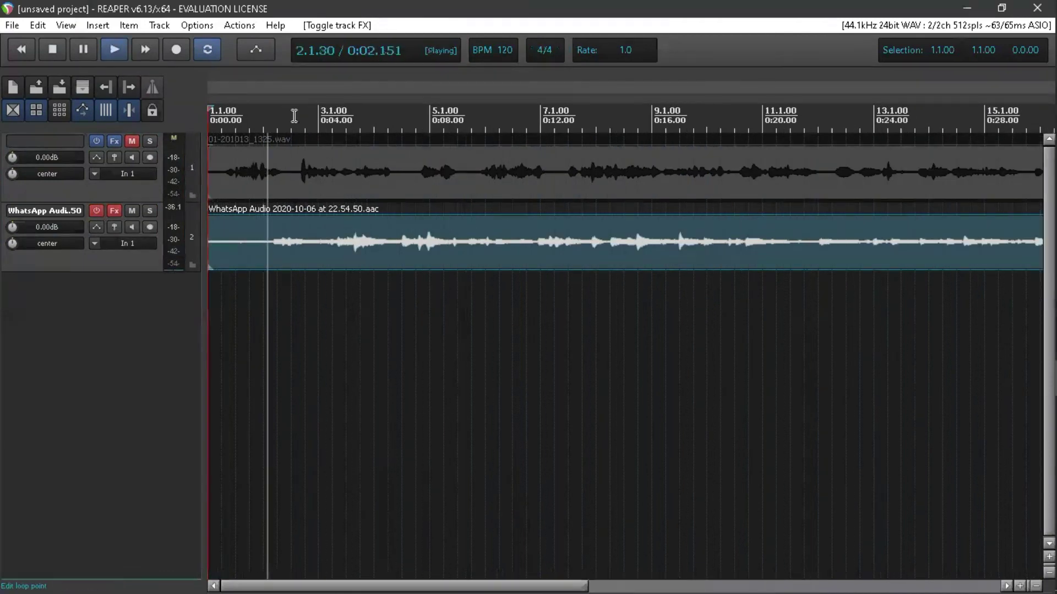
click(277, 113)
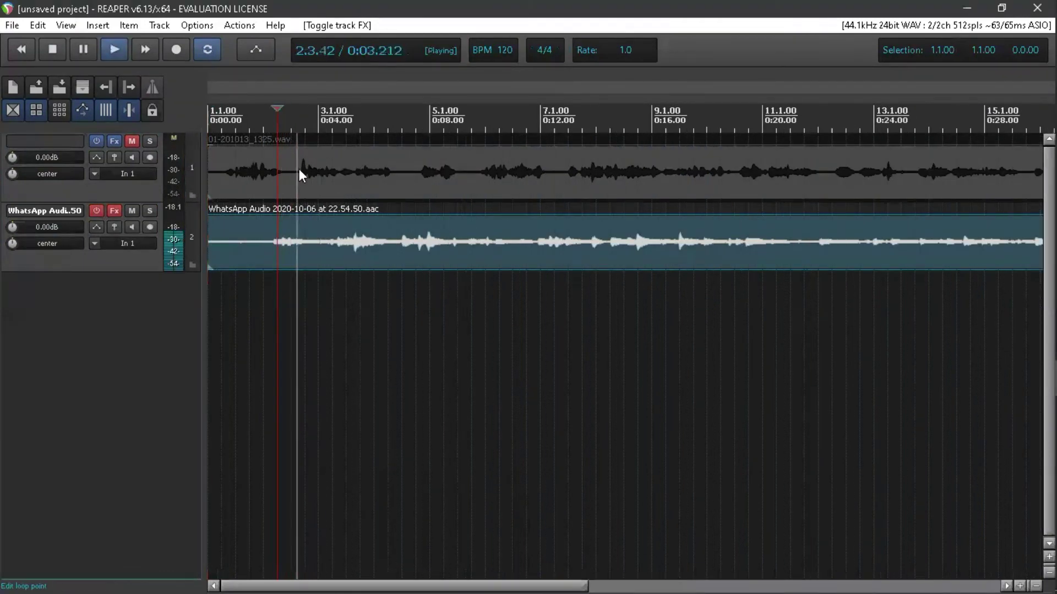
Step: Trim the silent start of the WhatsApp audio item up to 1.4.00, and move the item to the project start
drag(209, 251, 250, 251)
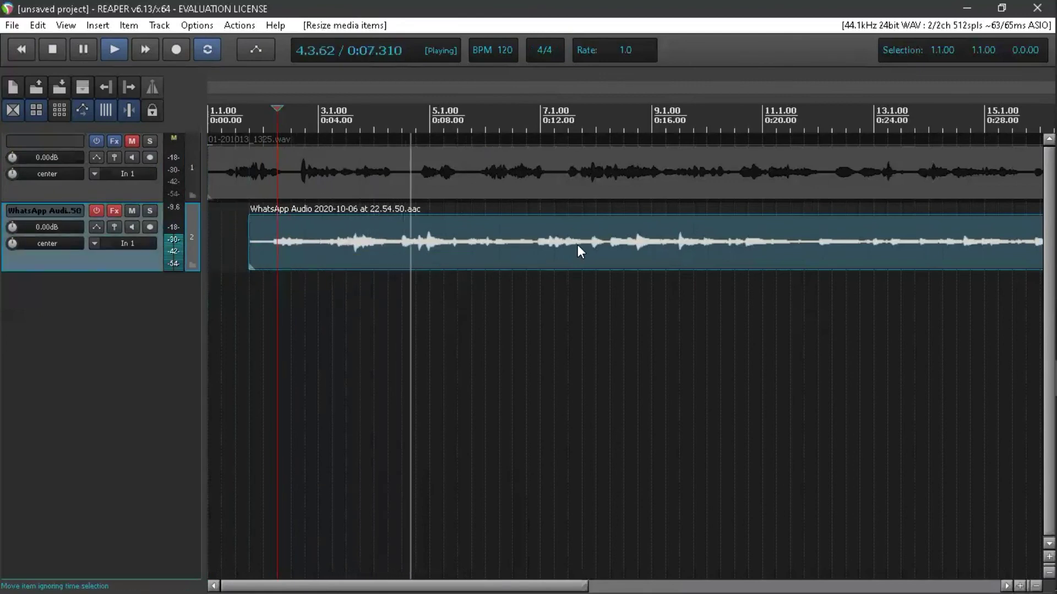
scroll(577, 244, down, 5)
scroll(575, 246, up, 1)
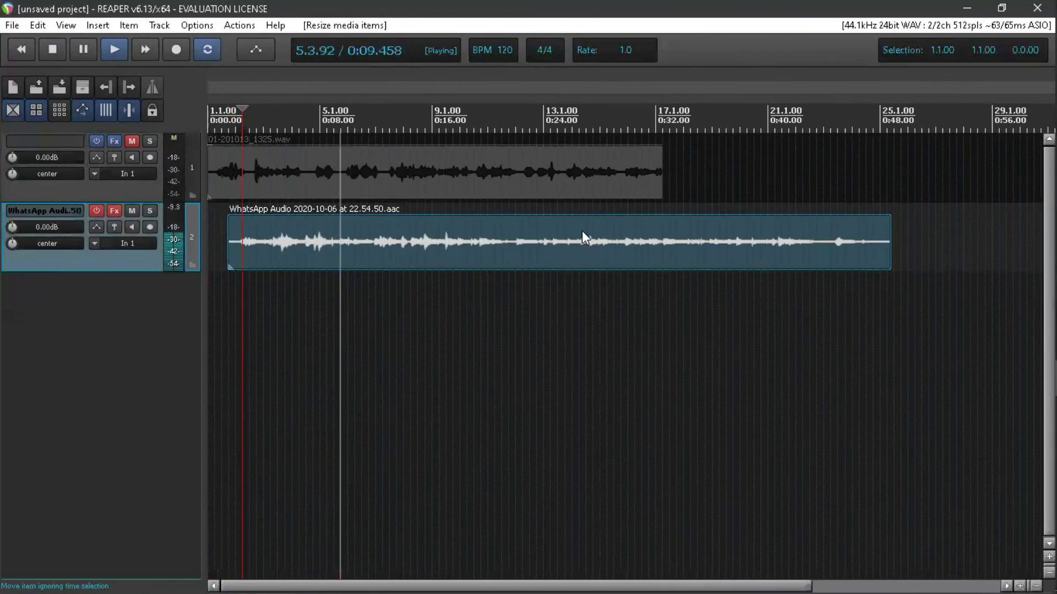
key(space)
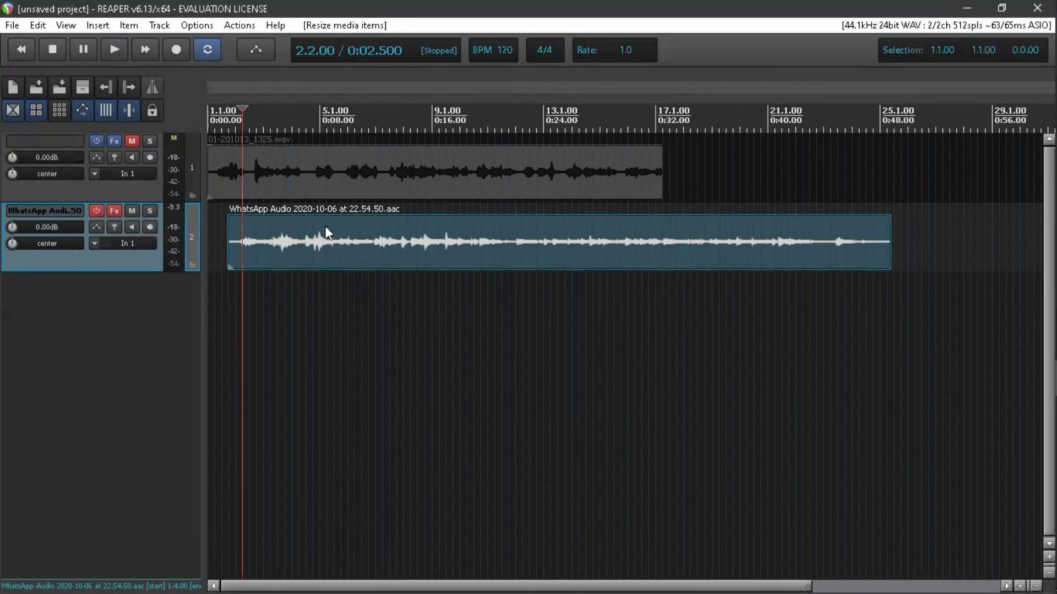
drag(357, 232, 210, 246)
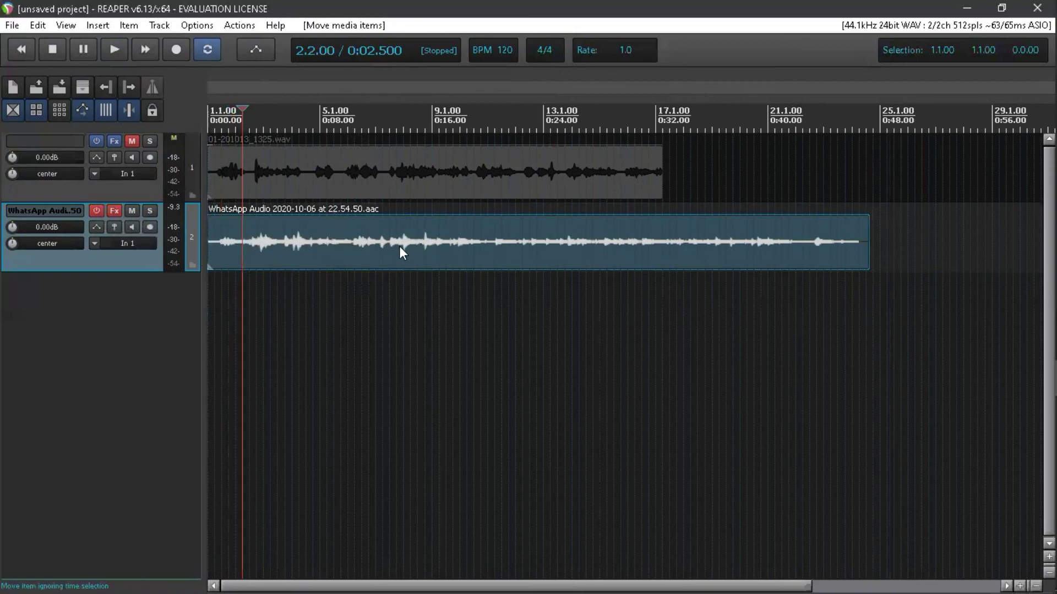
scroll(402, 246, up, 1)
scroll(404, 243, down, 1)
Step: Play the WhatsApp audio, enable the track's effects, and open its RC-20 Retro Color window fully in view
key(space)
click(101, 212)
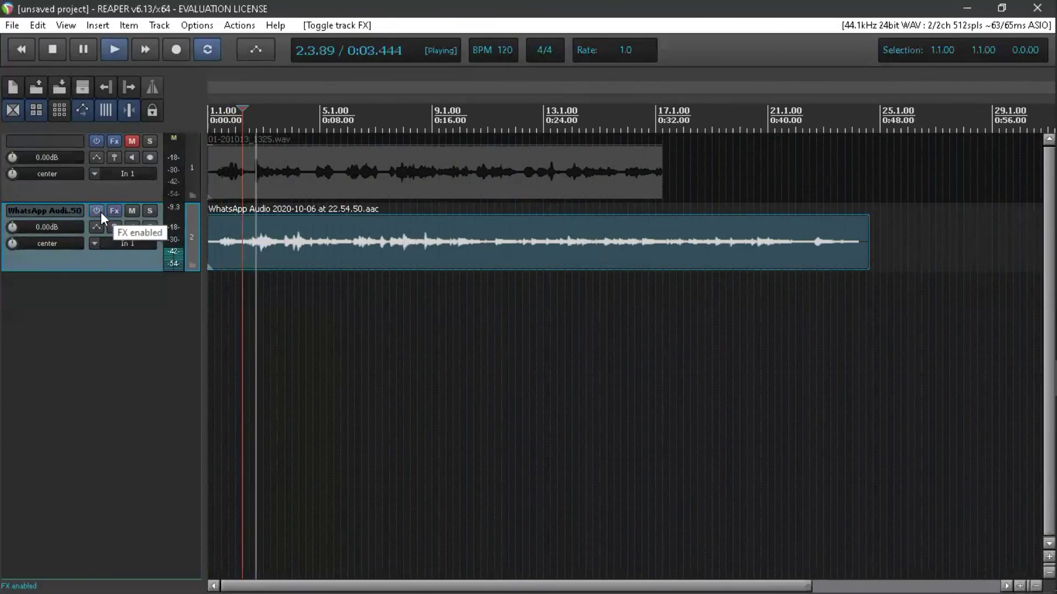
click(118, 212)
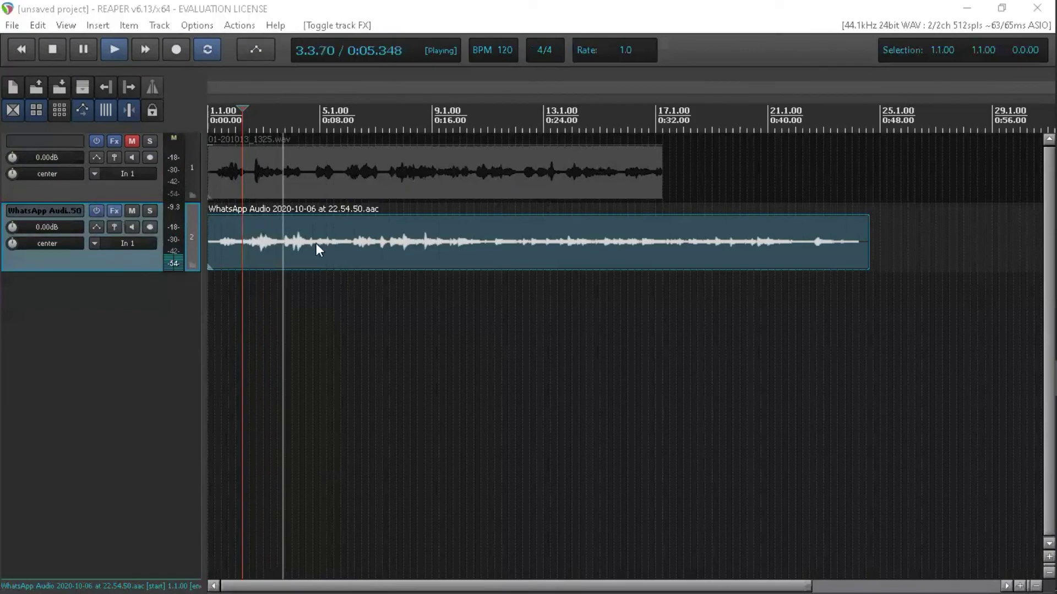
drag(563, 36, 631, 9)
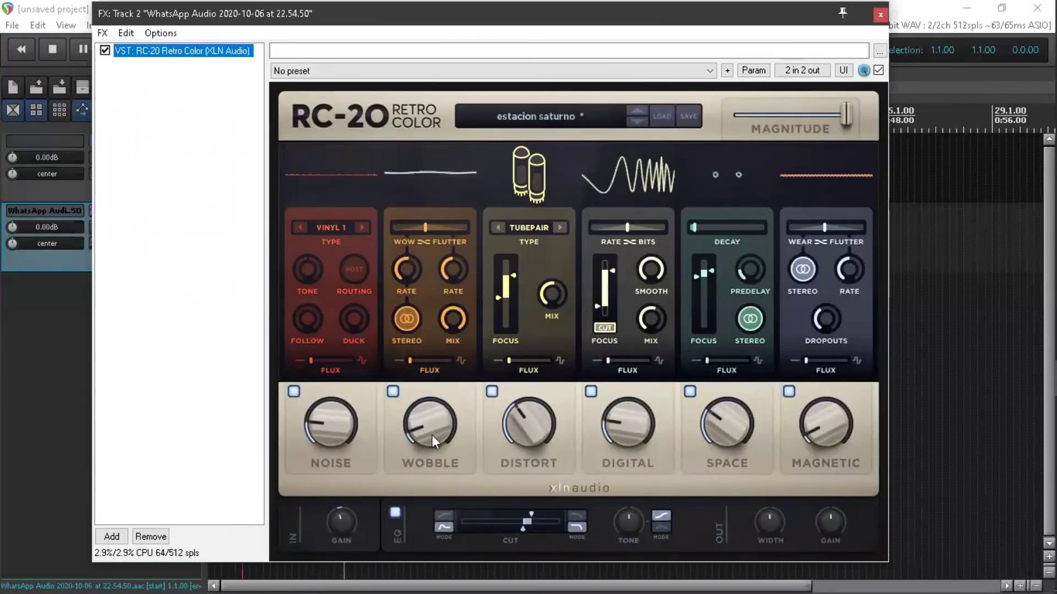
Step: Audition the Wobble amount at 12% and 9% during playback, and raise it slightly again
scroll(456, 438, up, 2)
scroll(457, 438, down, 3)
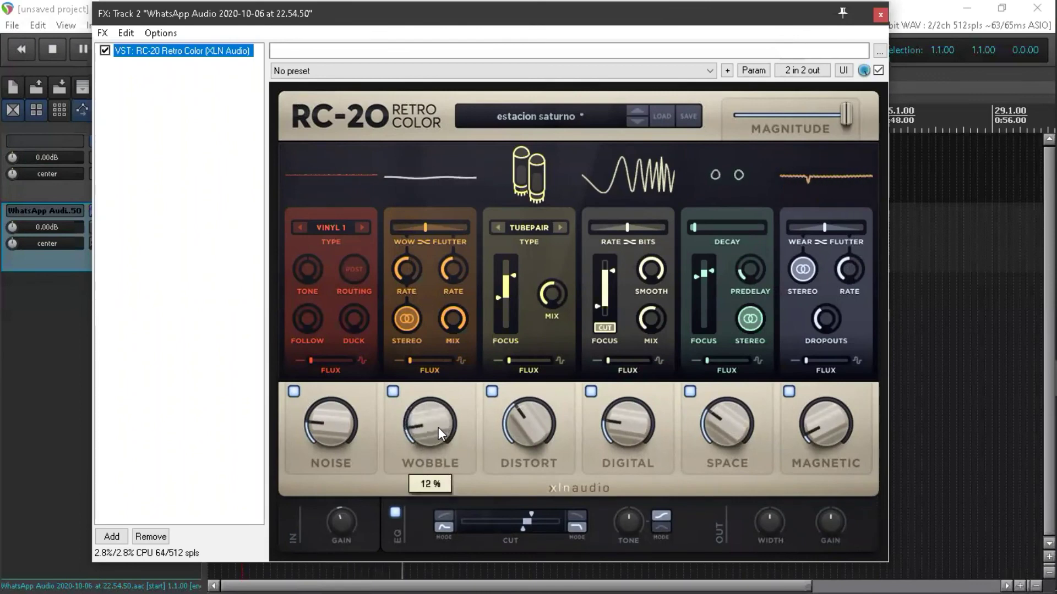
scroll(438, 428, down, 3)
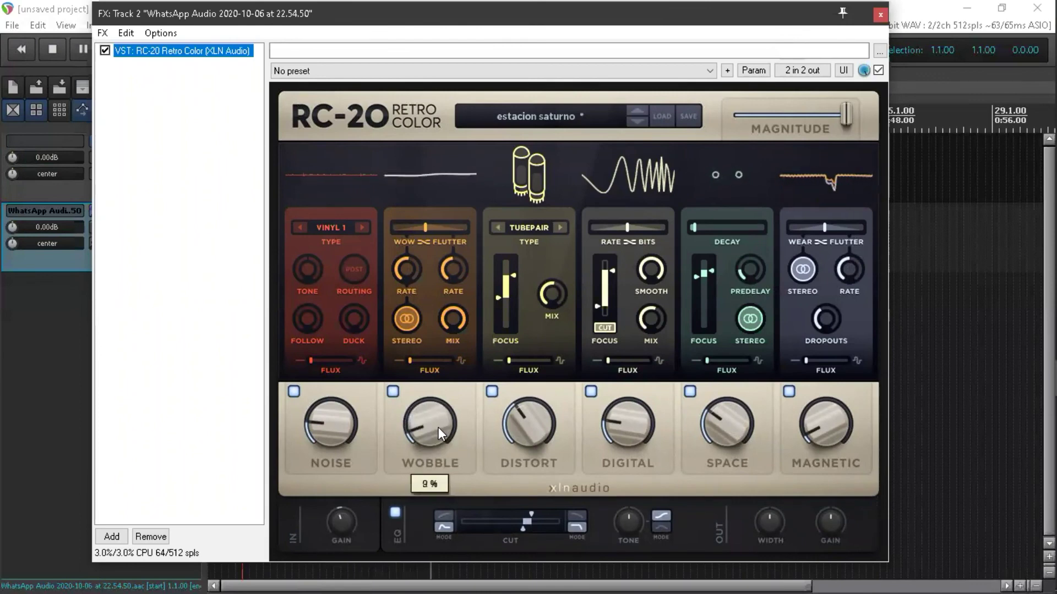
scroll(438, 427, up, 3)
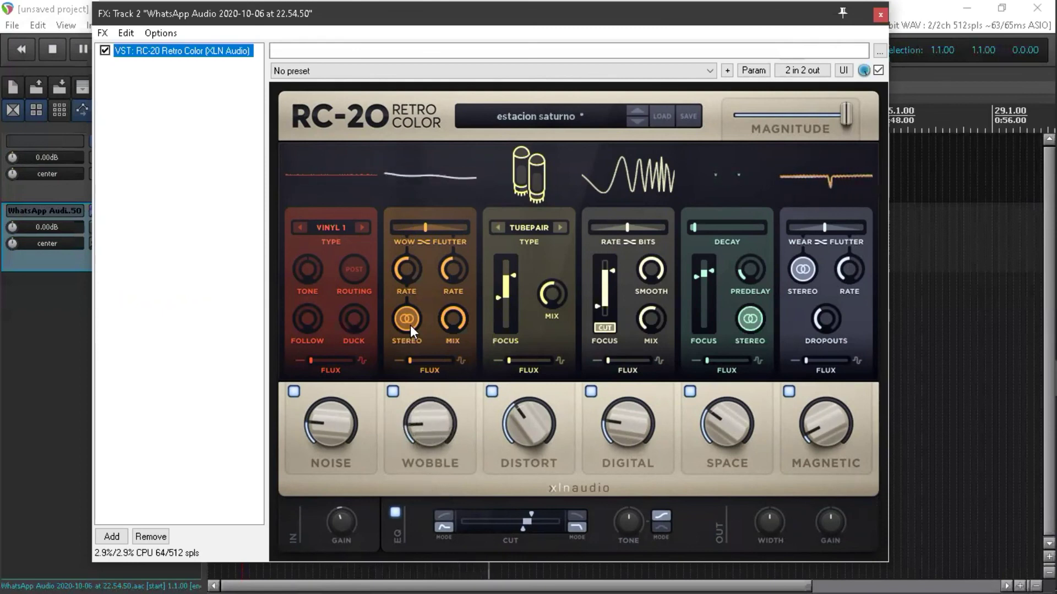
Step: Load the Vinyl 1 preset from RC-20's preset browser and lower the output gain to -3.6 dB during playback
click(546, 121)
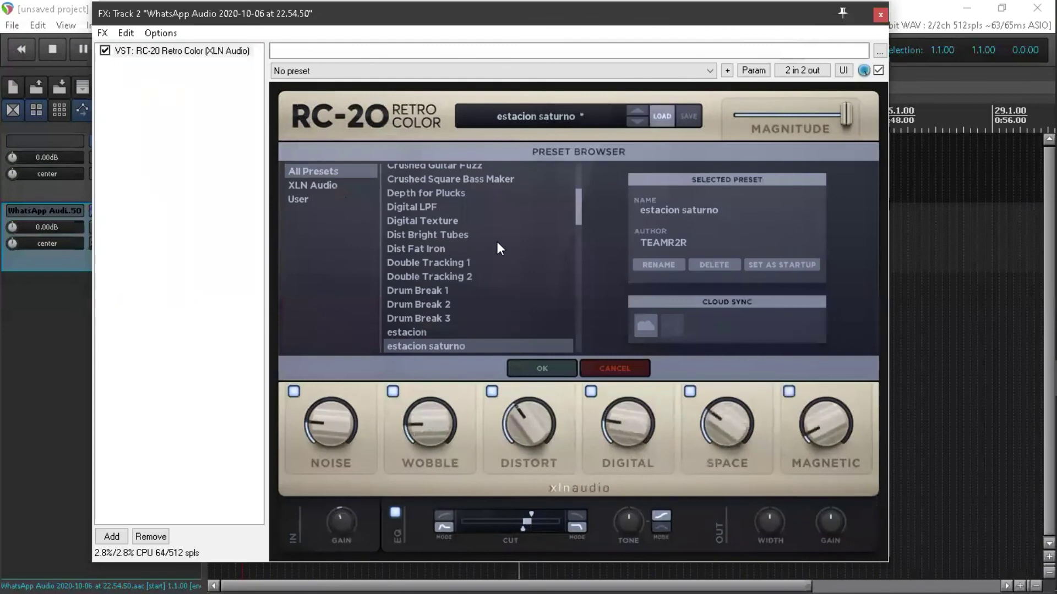
scroll(507, 248, down, 12)
scroll(508, 254, down, 3)
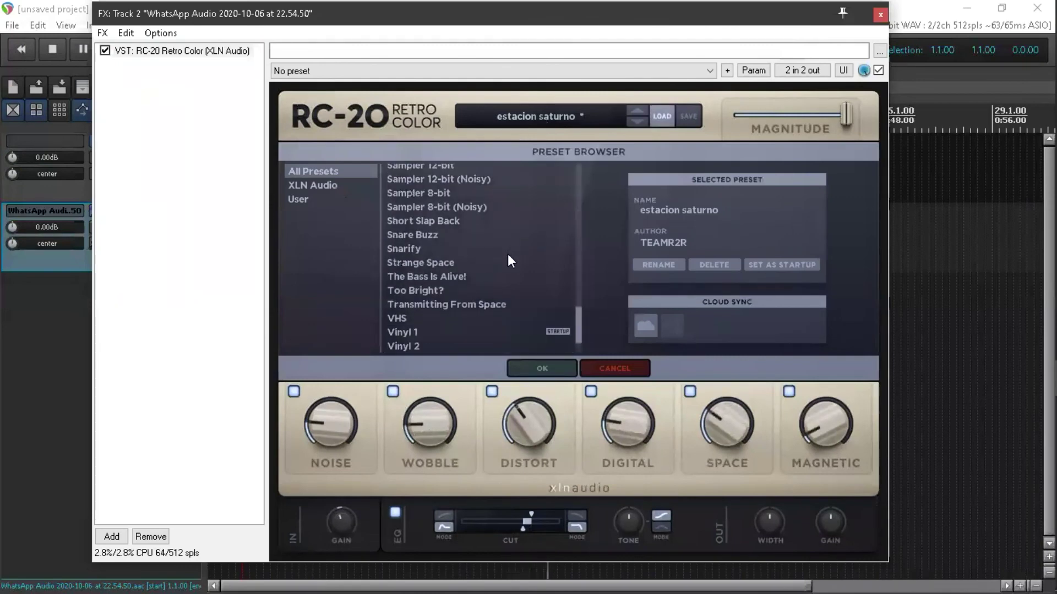
click(414, 331)
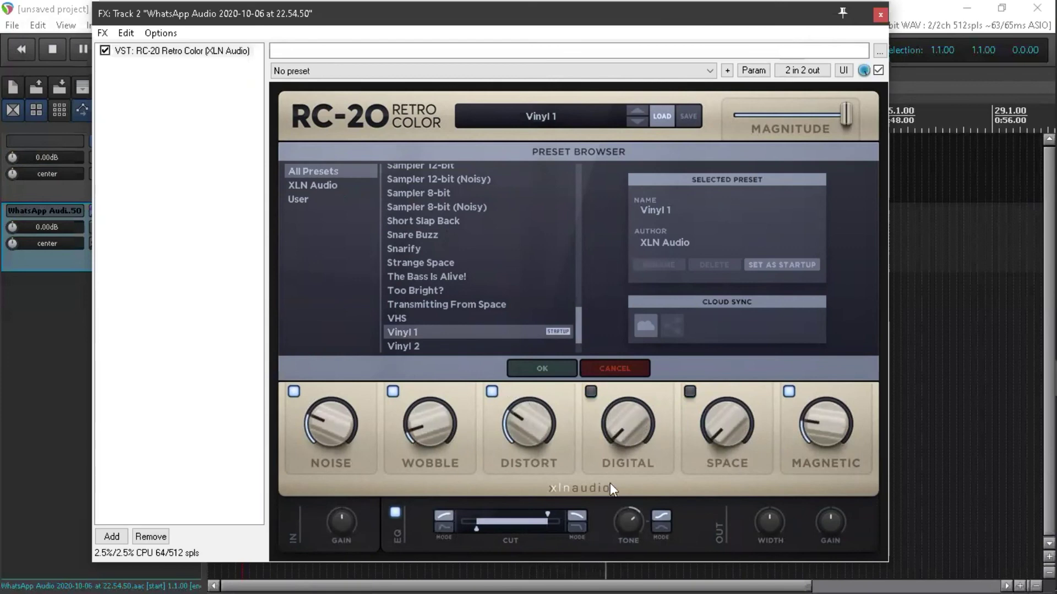
drag(577, 14, 693, 15)
scroll(950, 523, down, 6)
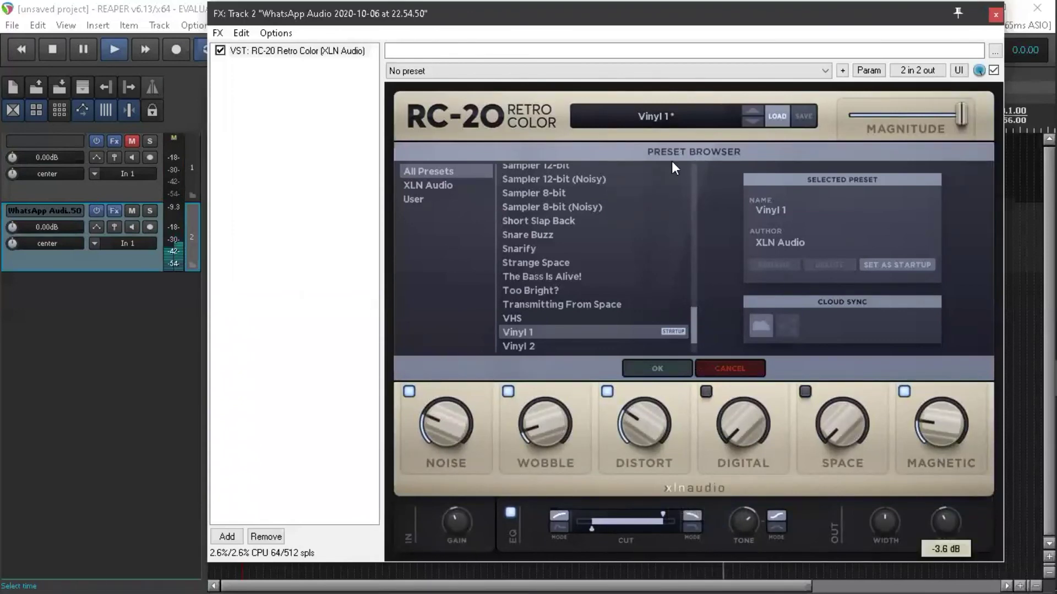
drag(681, 21, 583, 17)
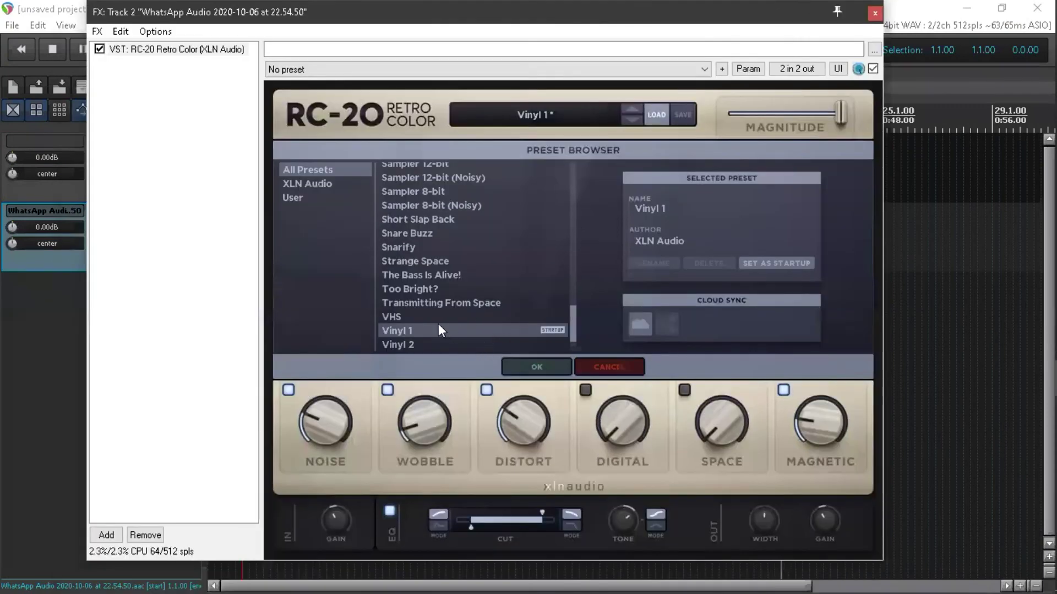
Step: Audition the VHS, Cassette 1st Generation, Cassette Bad Batteries and Cassette Generations Later presets on the WhatsApp audio
click(414, 313)
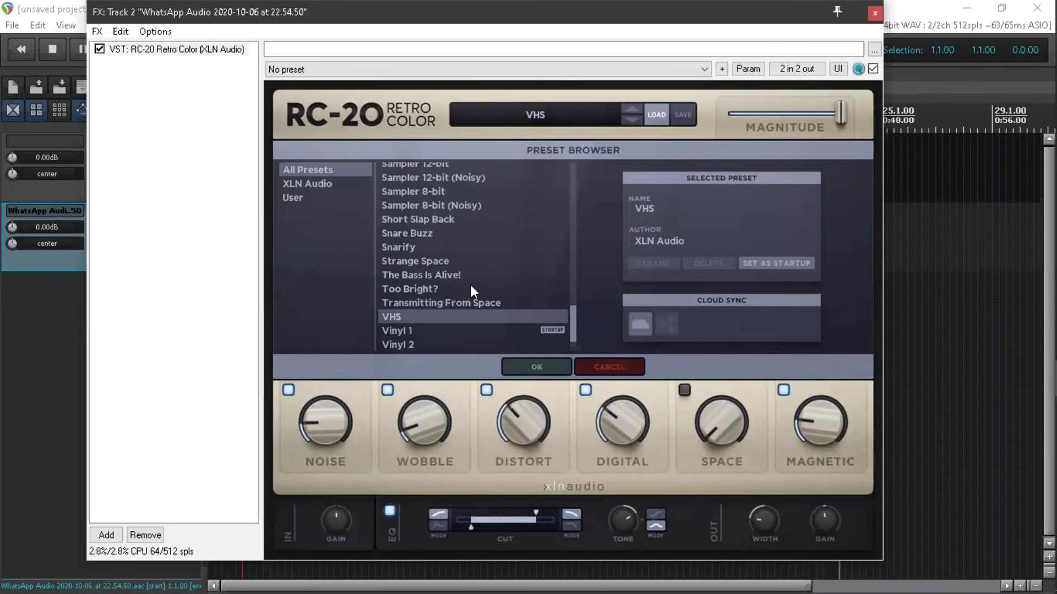
scroll(470, 286, up, 15)
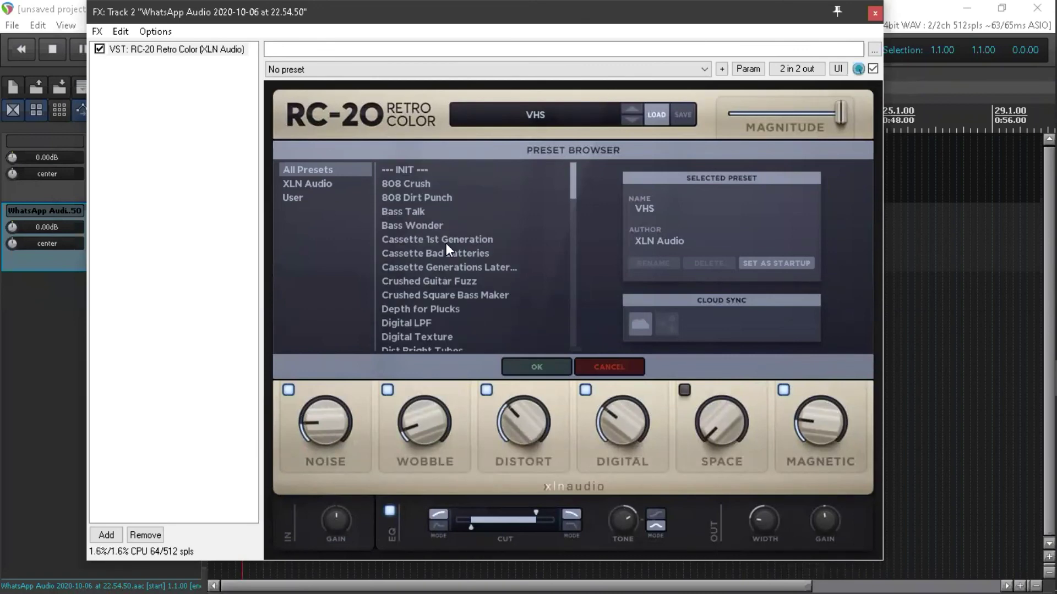
click(445, 243)
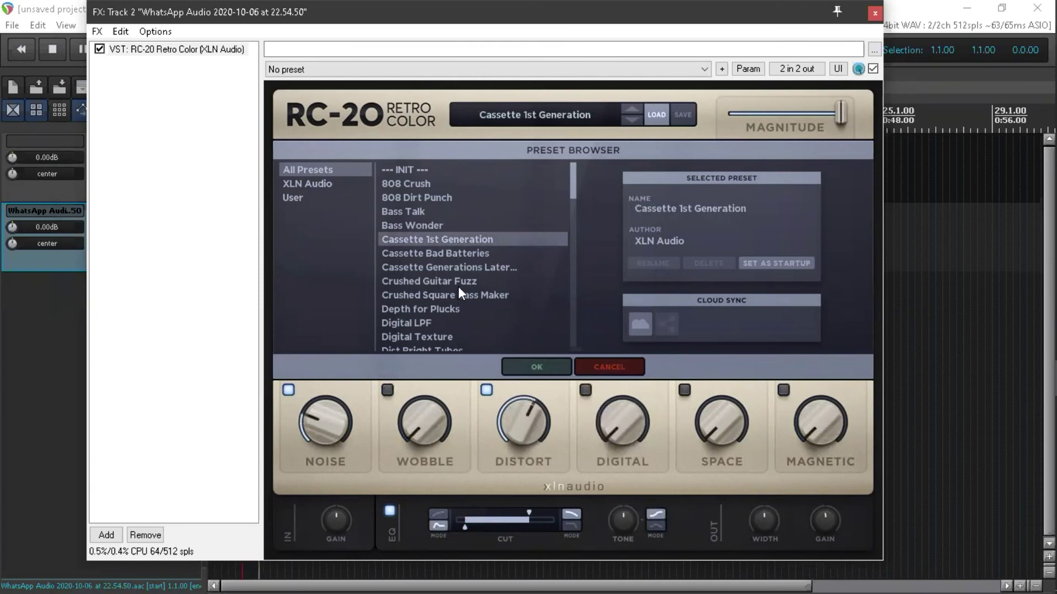
click(473, 255)
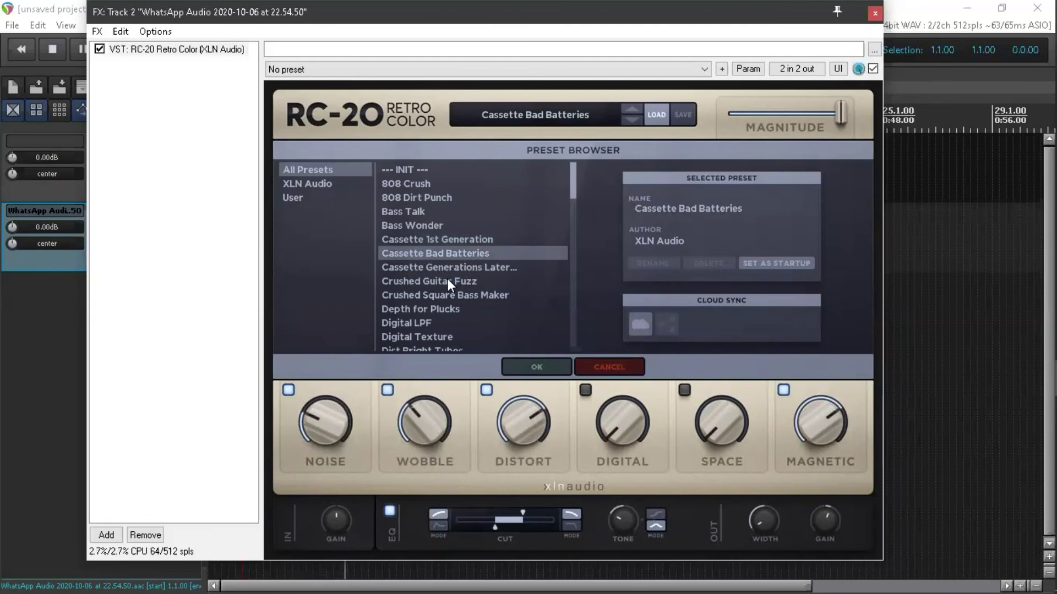
click(464, 269)
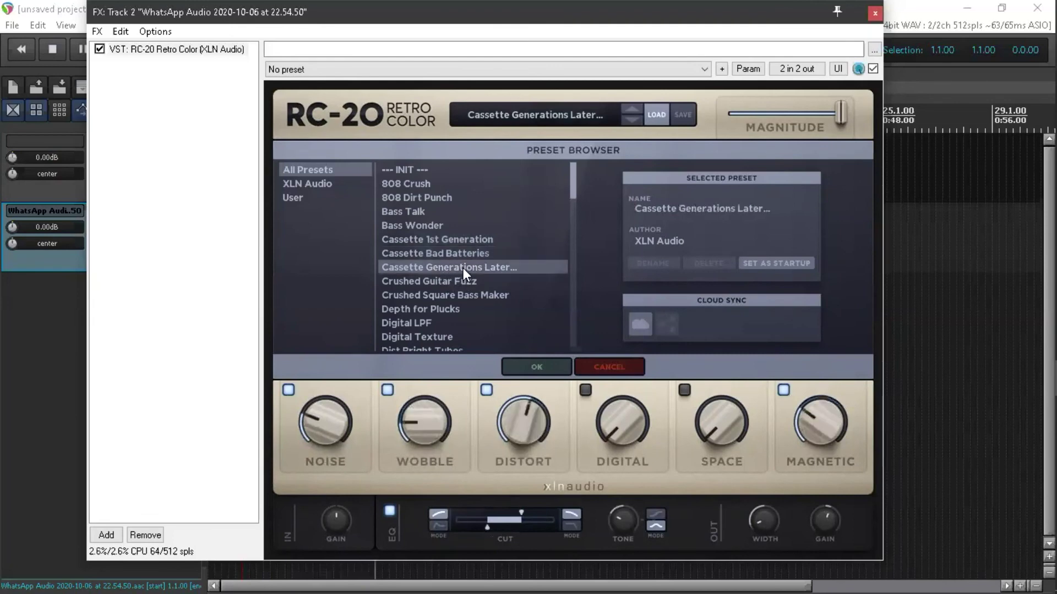
Step: Audition the Digital LPF, Sampler 12-bit and Sampler 12-bit (Noisy) presets on the WhatsApp audio
click(434, 320)
scroll(474, 291, down, 1)
scroll(475, 292, down, 2)
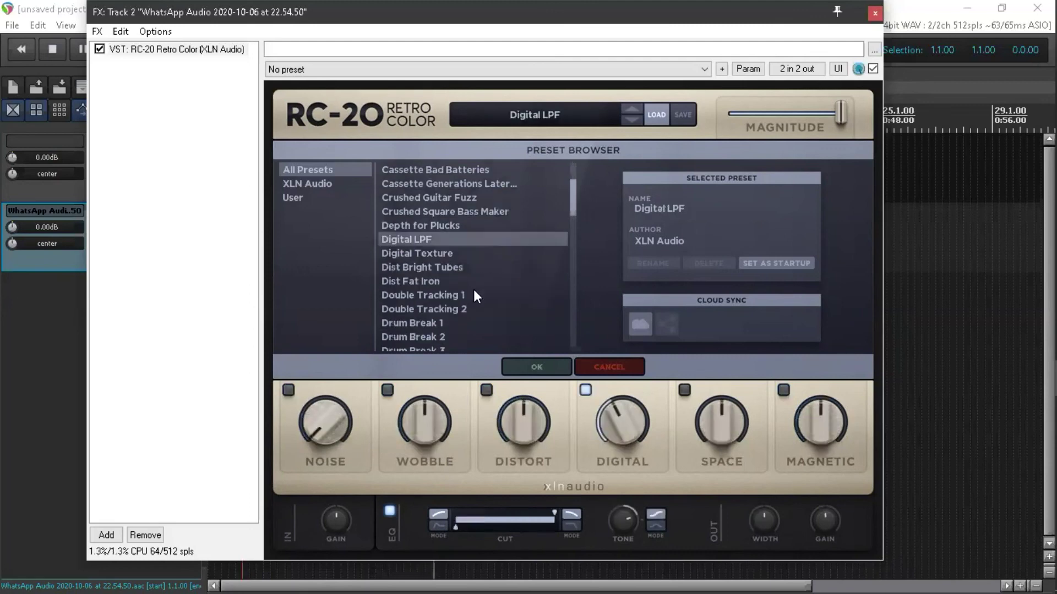
scroll(473, 291, down, 2)
scroll(471, 292, down, 3)
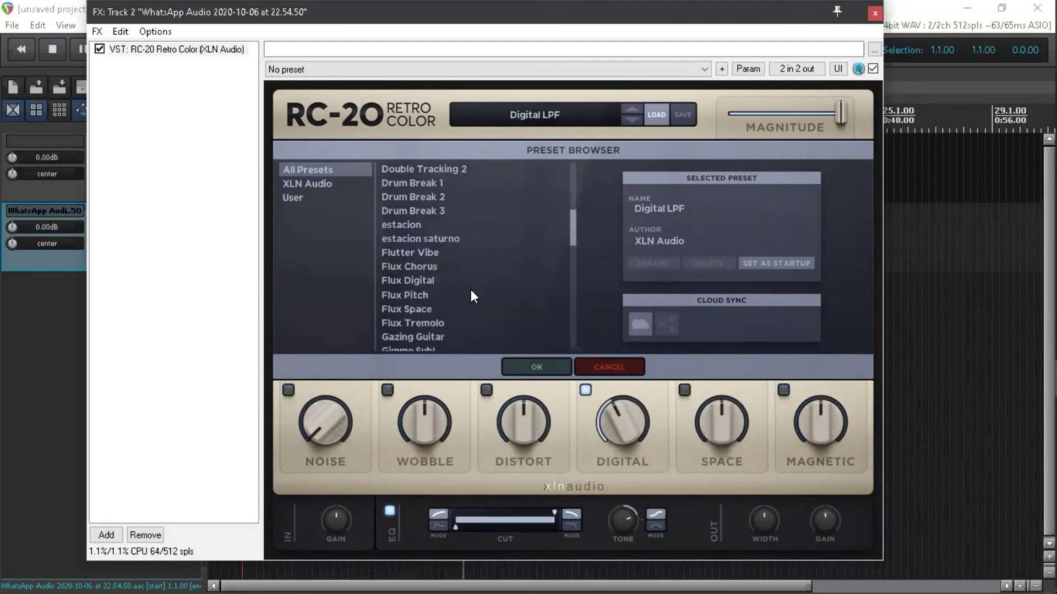
scroll(471, 292, down, 2)
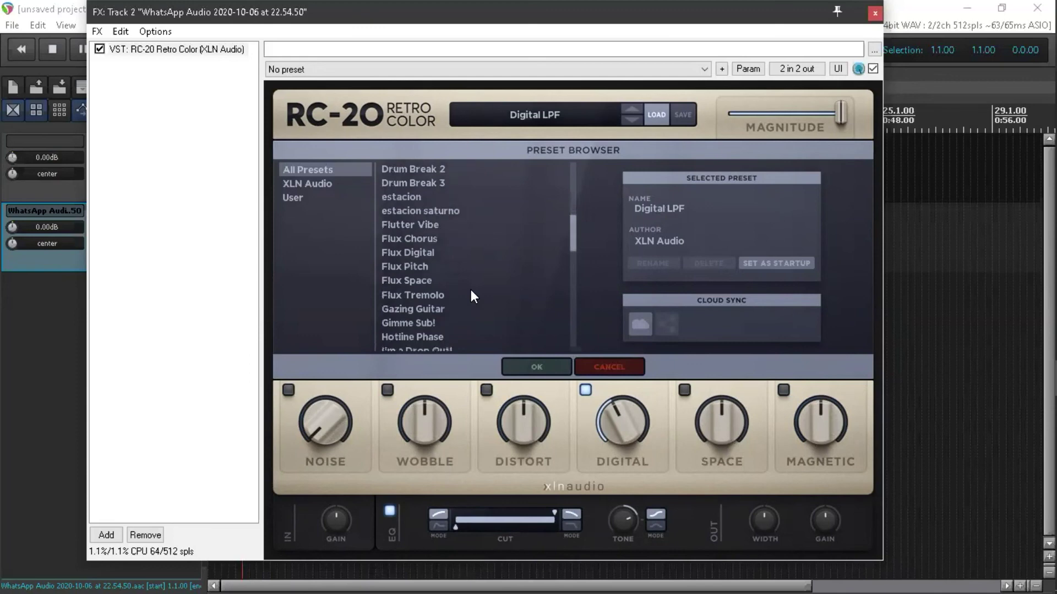
scroll(473, 292, down, 8)
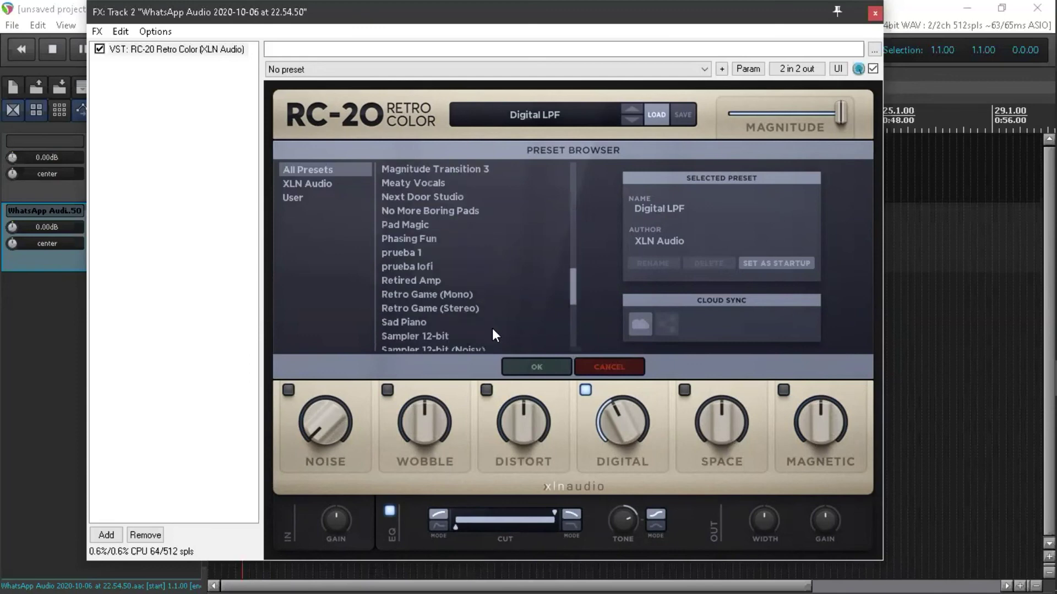
scroll(493, 332, down, 3)
click(444, 247)
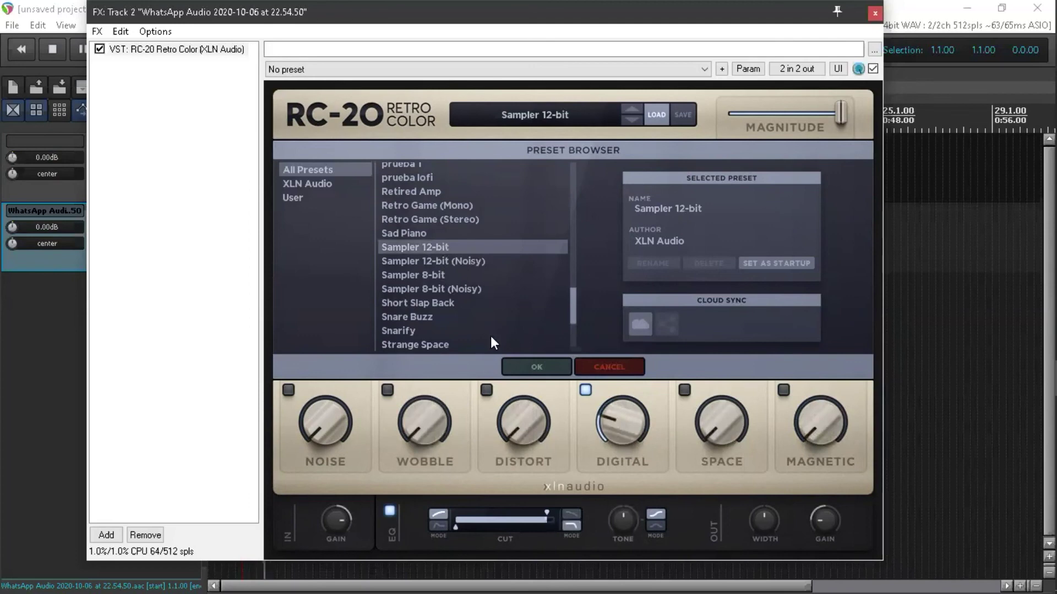
click(441, 261)
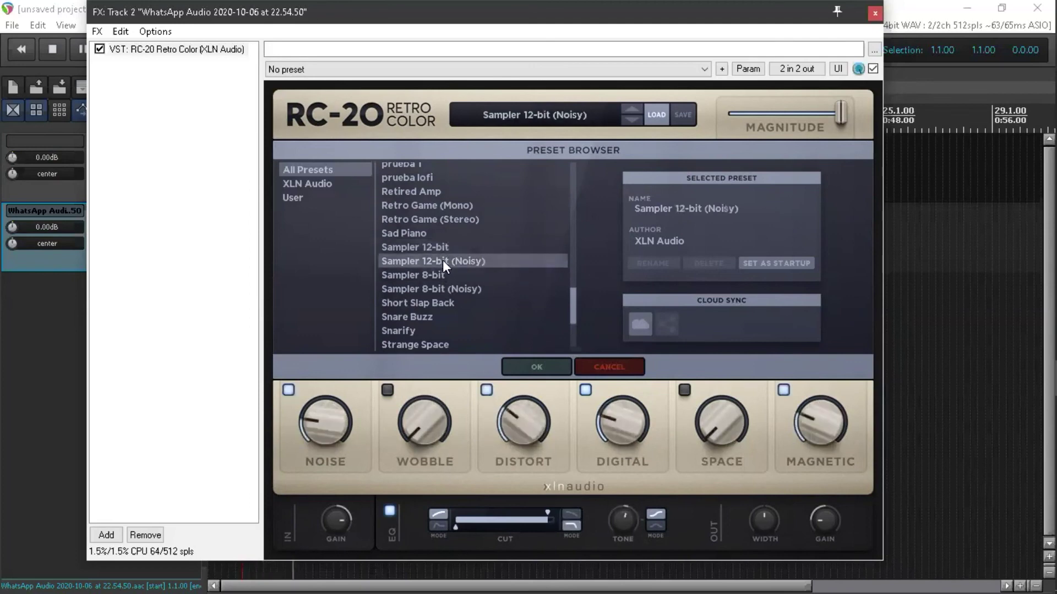
Step: Load the Transmitting From Space preset, confirm it, and close the WhatsApp track's effects window
scroll(461, 283, down, 2)
scroll(461, 279, down, 3)
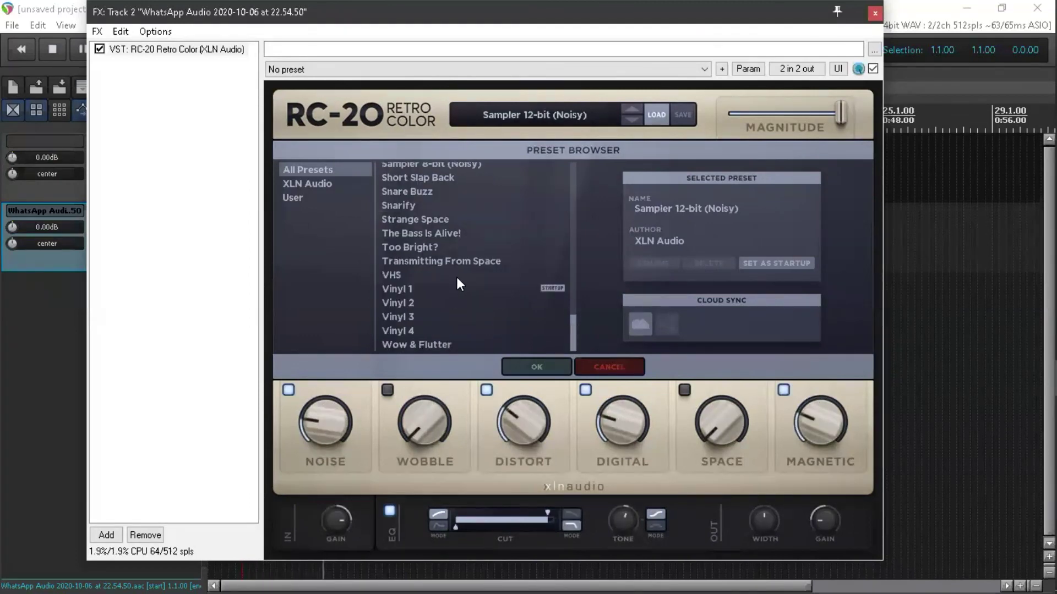
click(463, 260)
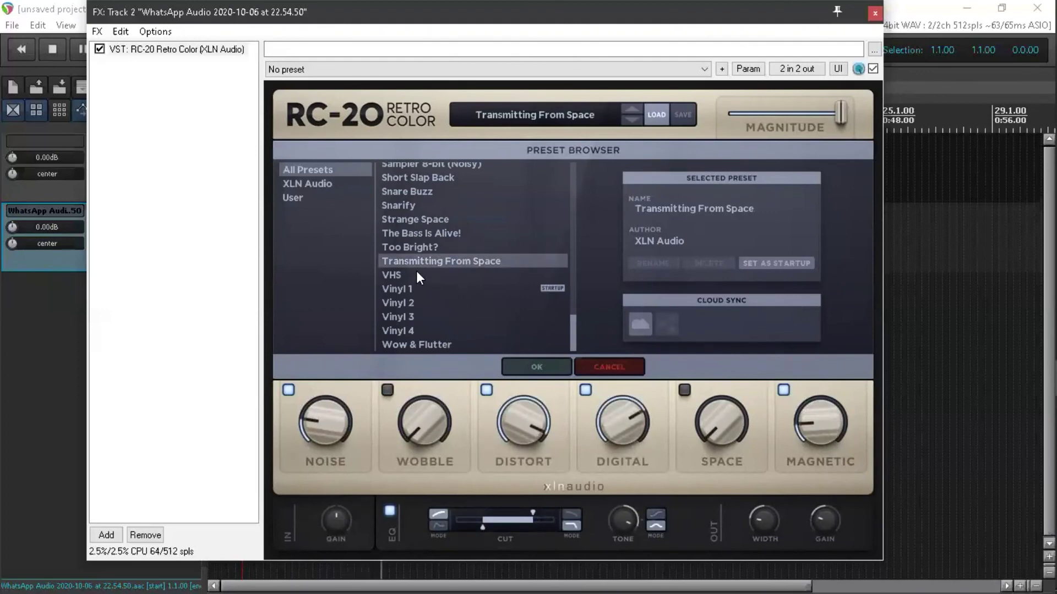
click(539, 367)
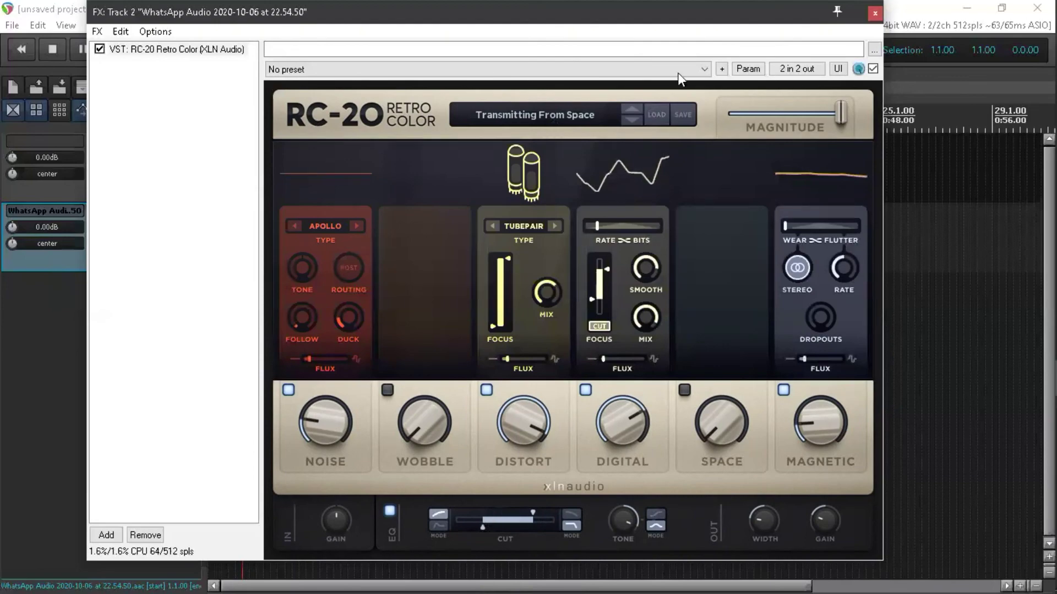
drag(709, 20, 668, 30)
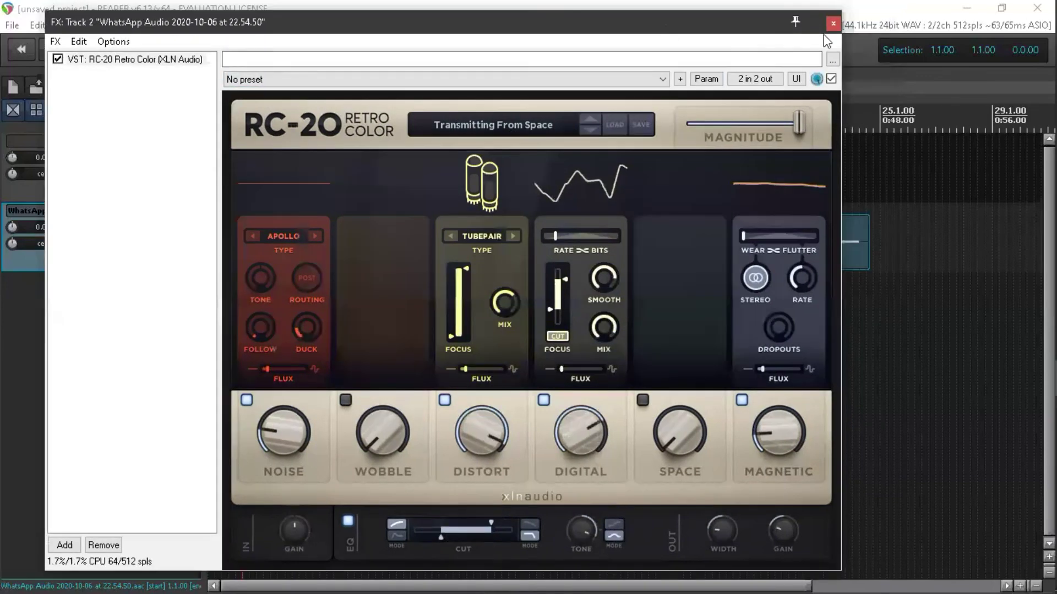
click(833, 23)
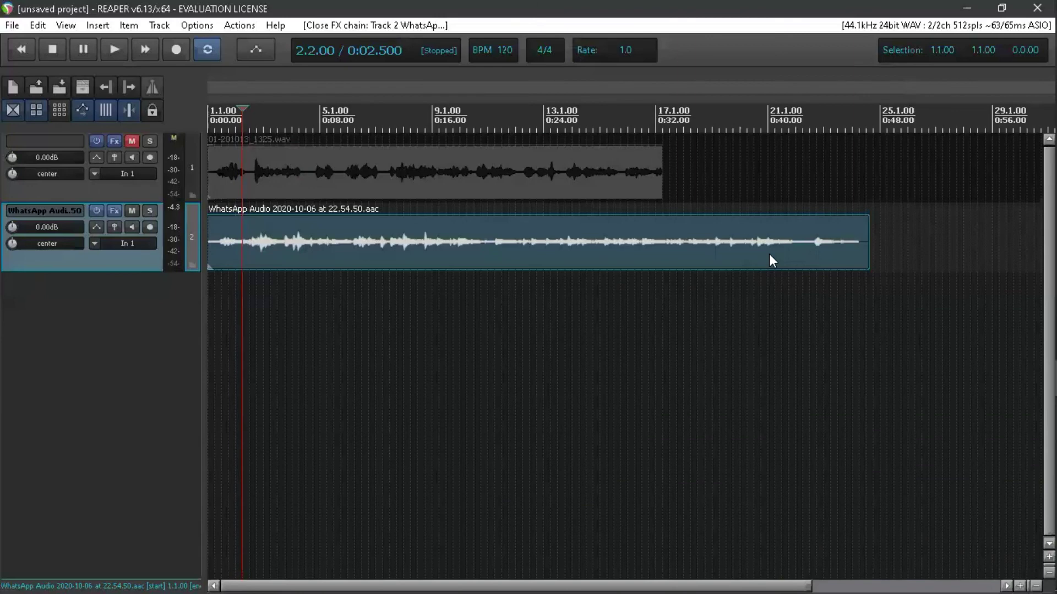